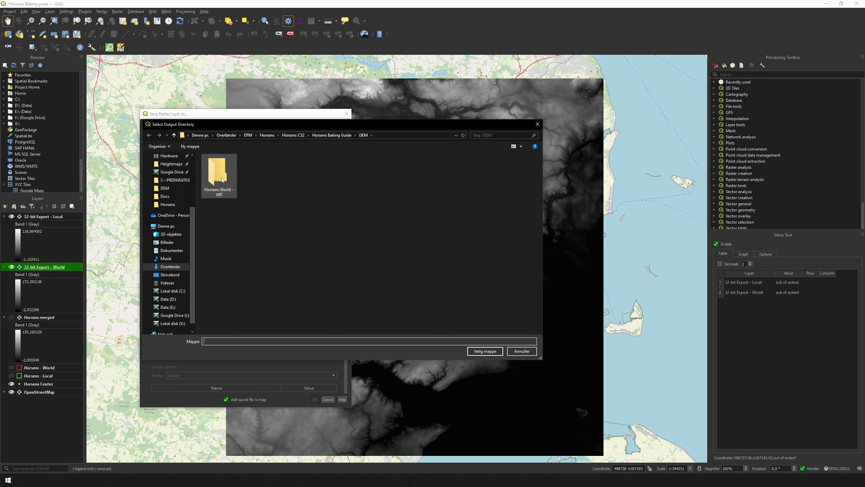
Step: Choose the Horsens World - VRT folder as the raster export's output directory and set its horizontal and vertical resolution to 1
{"action": "double_click", "coordinate": [219, 176]}
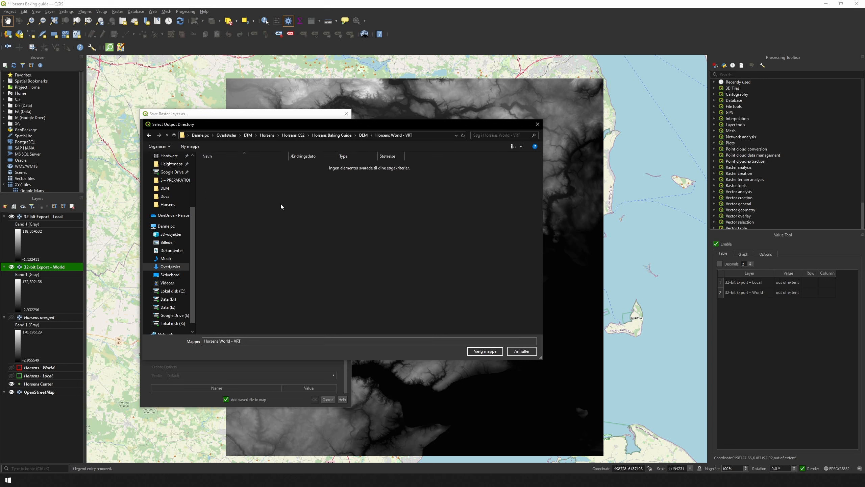
{"action": "left_click", "coordinate": [485, 351]}
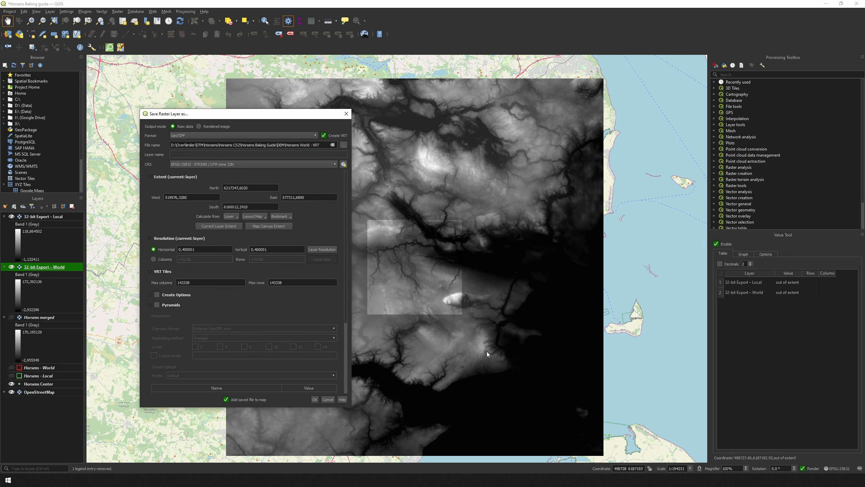
{"action": "double_click", "coordinate": [196, 249]}
{"action": "type", "text": "1"}
{"action": "key", "text": "Tab"}
{"action": "type", "text": "1"}
Step: Enable pyramids at levels 2, 4, 8, 16 and 32 and export the raster layer
{"action": "left_click", "coordinate": [157, 305]}
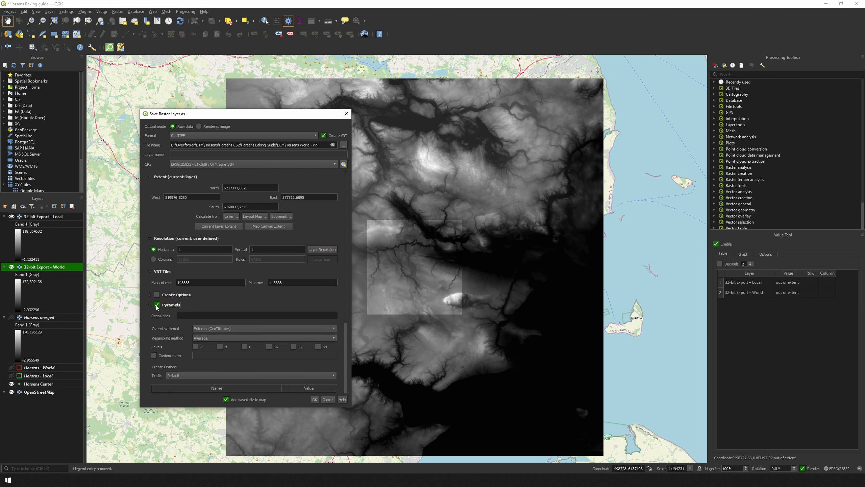
{"action": "left_click", "coordinate": [195, 346]}
{"action": "left_click", "coordinate": [220, 347]}
{"action": "left_click", "coordinate": [245, 346]}
{"action": "left_click", "coordinate": [269, 347]}
{"action": "left_click", "coordinate": [294, 347]}
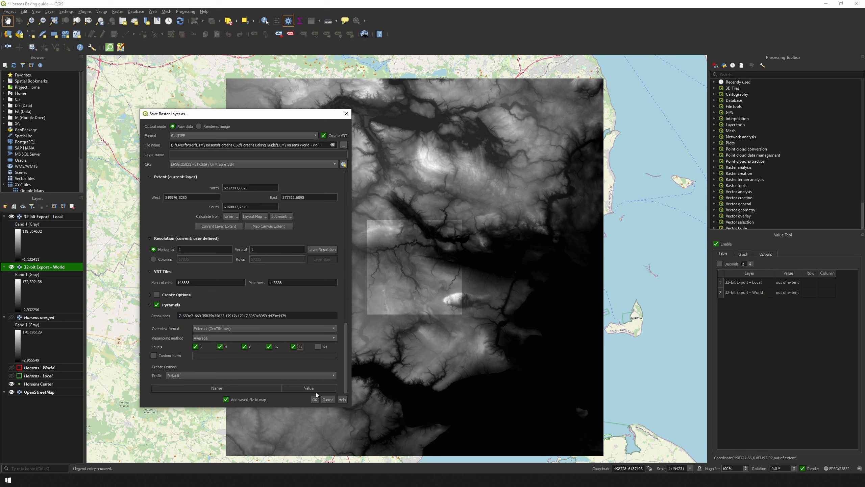
{"action": "scroll", "coordinate": [308, 383], "scroll_direction": "down", "scroll_amount": 3}
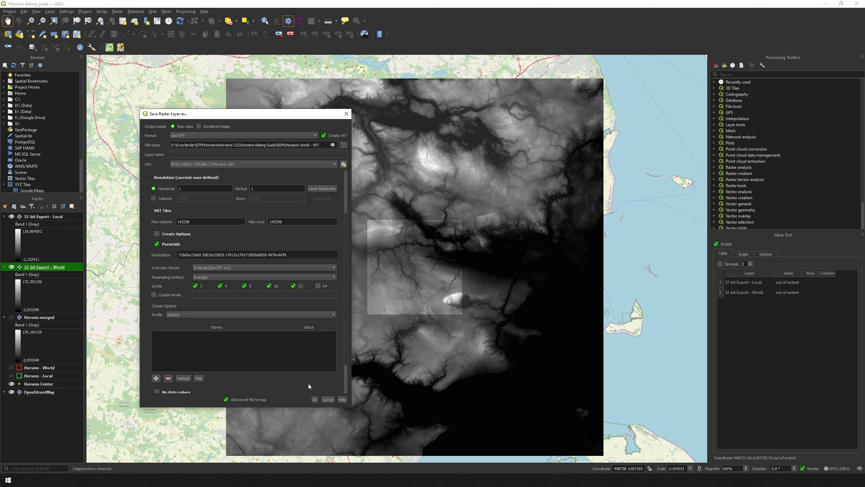
{"action": "left_click", "coordinate": [315, 399]}
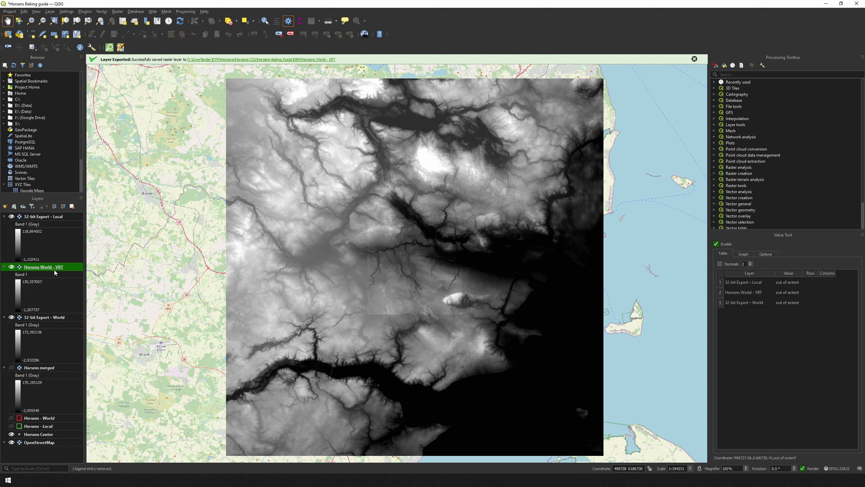
Step: Place Horsens World - VRT first in the layer order, hide both 32-bit Export layers, and collapse the legends of all three
{"action": "left_click_drag", "start_coordinate": [54, 268], "coordinate": [52, 214]}
{"action": "left_click", "coordinate": [12, 266]}
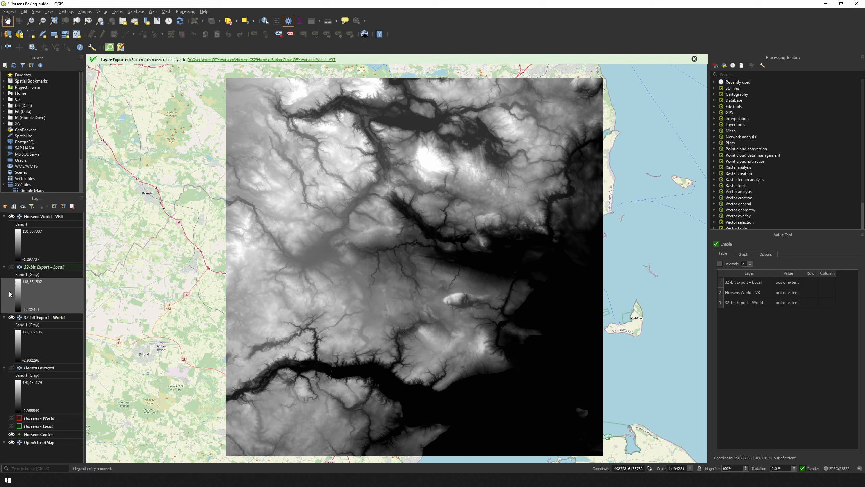
{"action": "left_click", "coordinate": [12, 317]}
{"action": "left_click", "coordinate": [4, 267]}
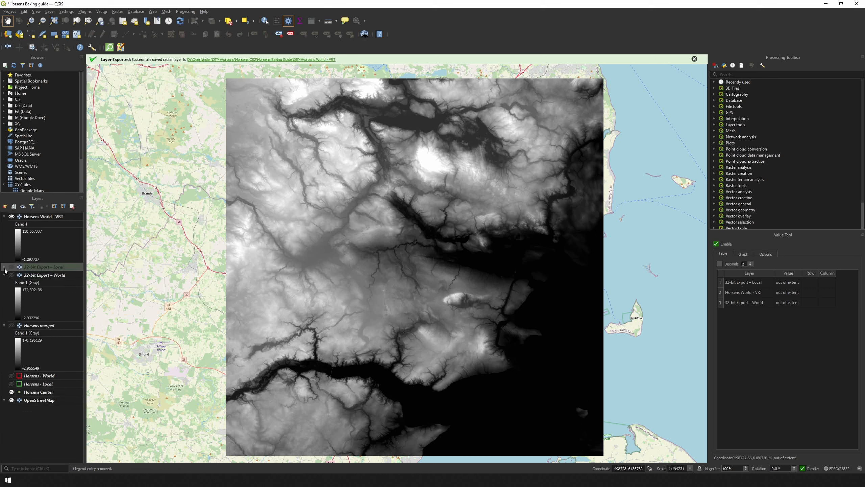
{"action": "left_click", "coordinate": [4, 275]}
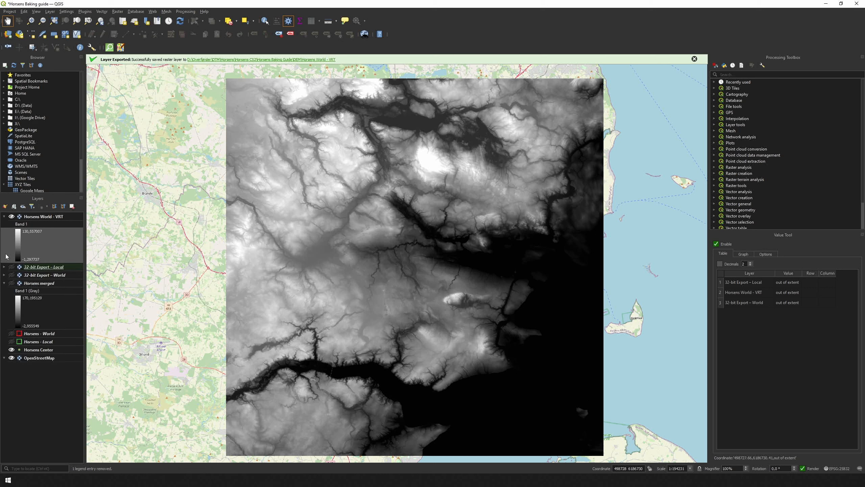
{"action": "left_click", "coordinate": [4, 216]}
Step: Select the Horsens World - VRT layer and examine its terrain detail at close range
{"action": "left_click", "coordinate": [35, 218]}
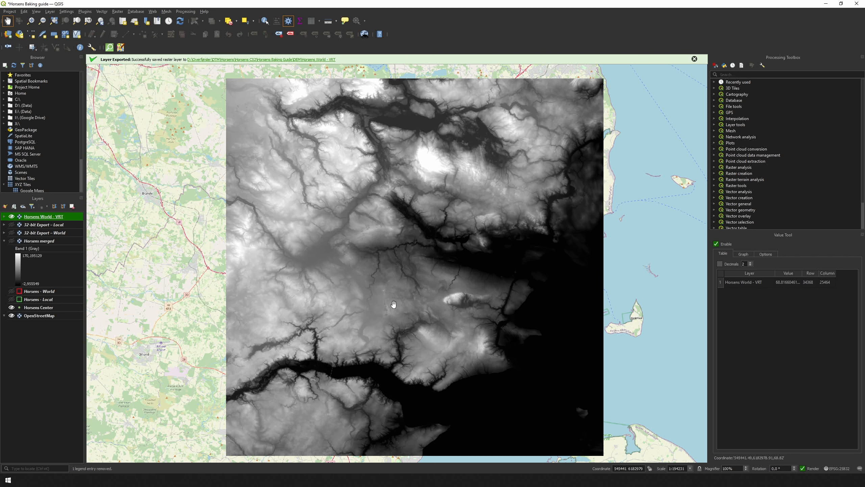
{"action": "scroll", "coordinate": [423, 302], "scroll_direction": "up", "scroll_amount": 1}
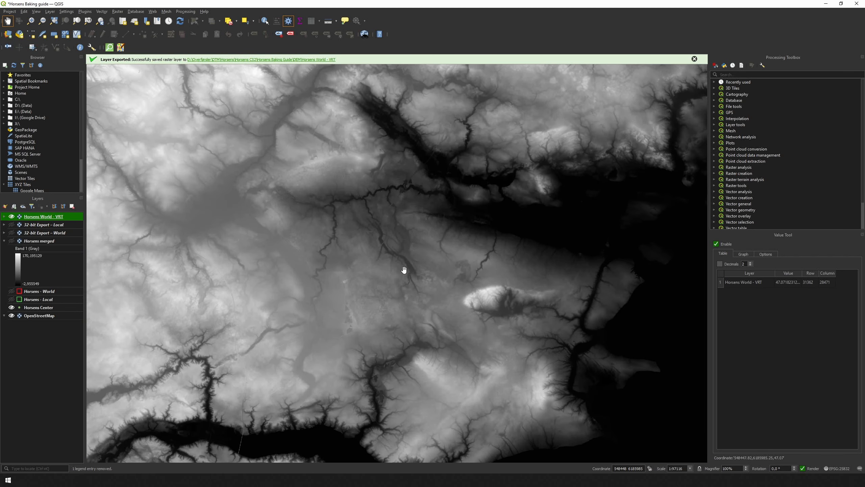
{"action": "scroll", "coordinate": [404, 270], "scroll_direction": "up", "scroll_amount": 2}
{"action": "scroll", "coordinate": [409, 266], "scroll_direction": "up", "scroll_amount": 1}
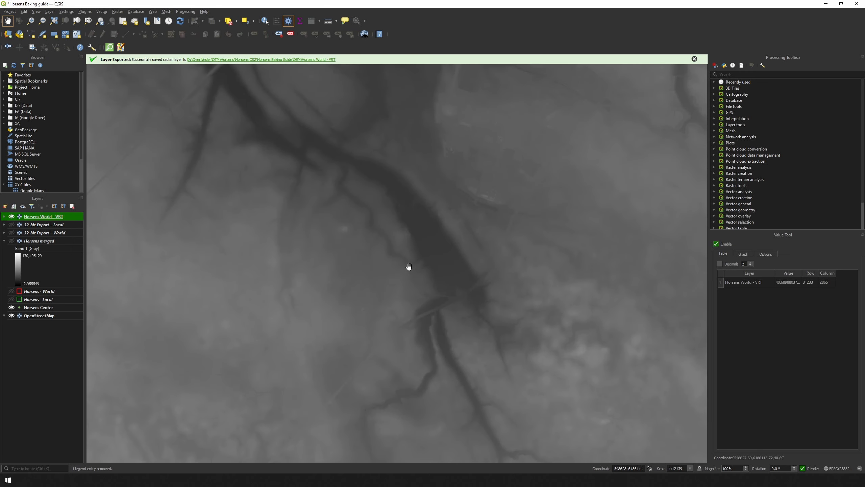
{"action": "scroll", "coordinate": [413, 266], "scroll_direction": "down", "scroll_amount": 1}
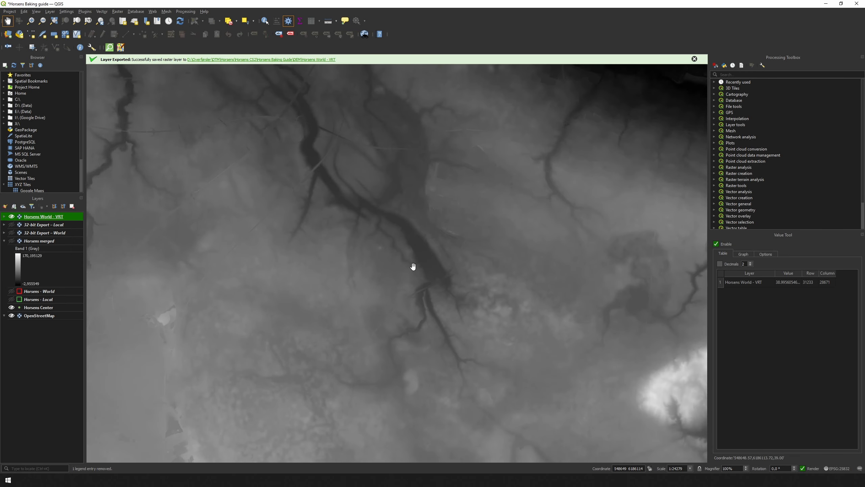
{"action": "scroll", "coordinate": [413, 266], "scroll_direction": "down", "scroll_amount": 1}
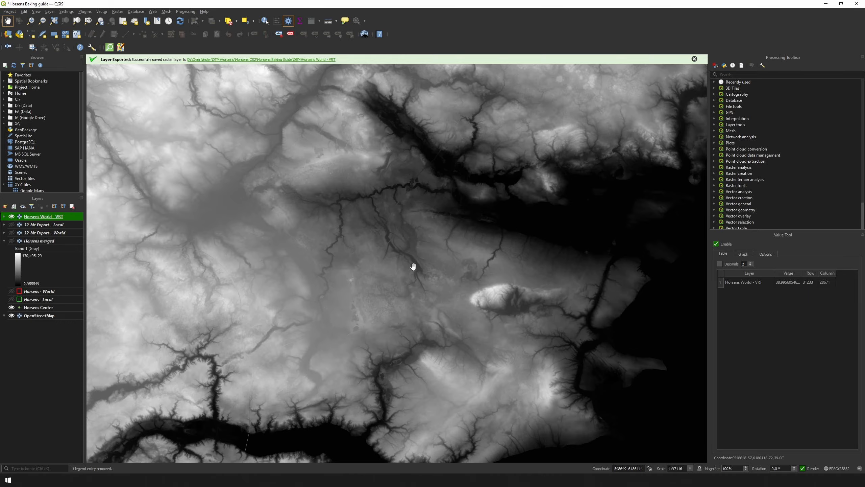
{"action": "scroll", "coordinate": [413, 266], "scroll_direction": "down", "scroll_amount": 1}
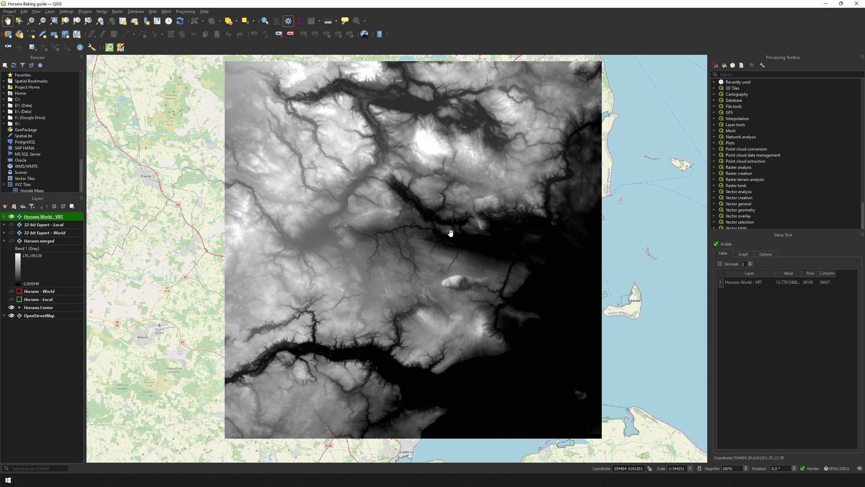
Step: Look up the QuickOSM plugin in the plugin manager and check its installation details
{"action": "left_click", "coordinate": [88, 11]}
{"action": "left_click", "coordinate": [97, 22]}
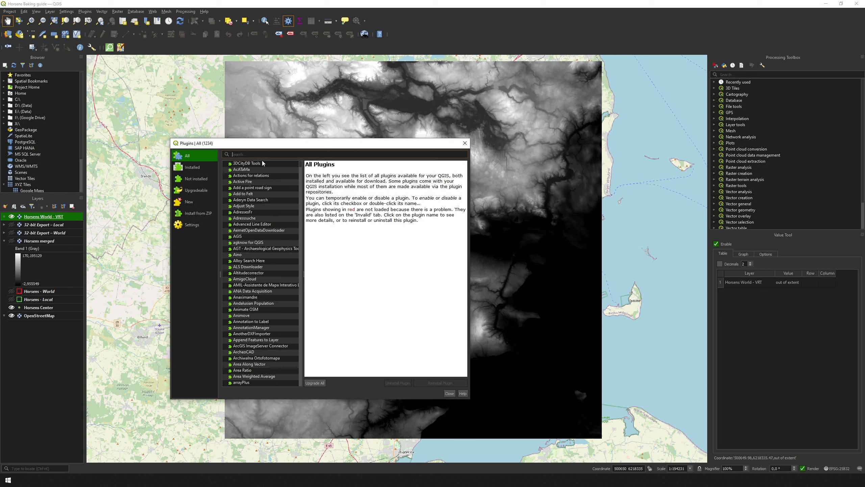
{"action": "type", "text": "quic"}
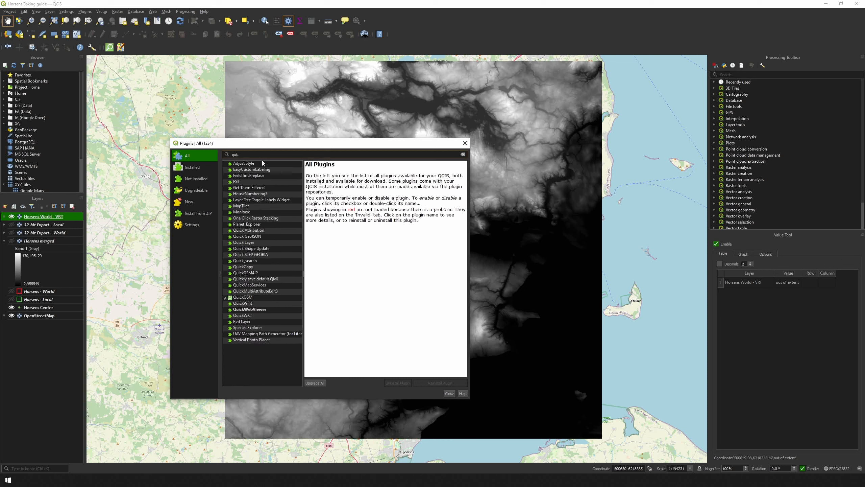
{"action": "type", "text": "kosm"}
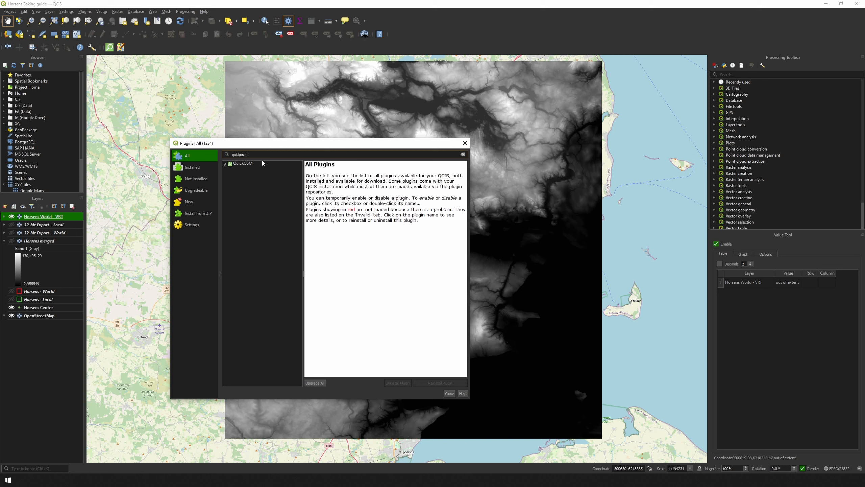
{"action": "left_click", "coordinate": [250, 163]}
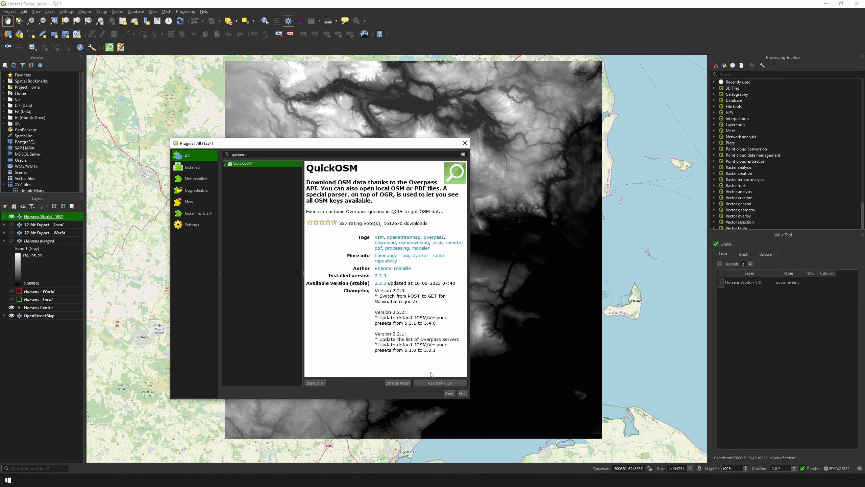
{"action": "left_click", "coordinate": [449, 394]}
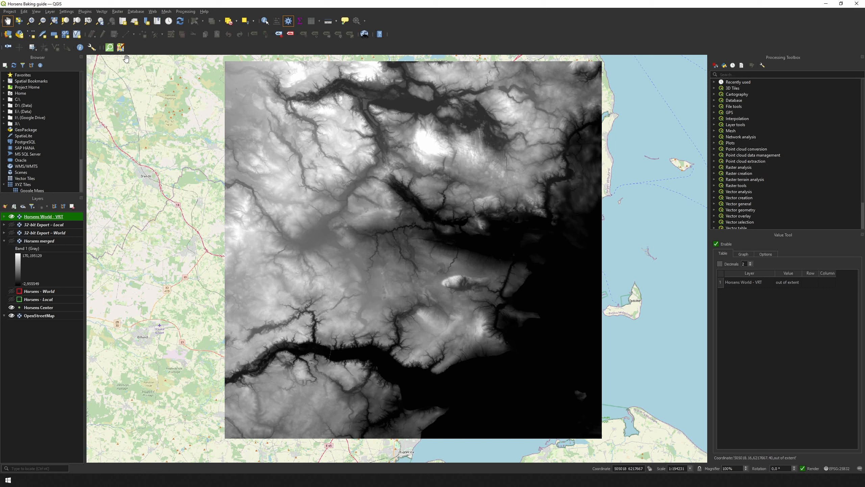
Step: Check the list of available toolbars for the QuickOSM entry
{"action": "left_click", "coordinate": [36, 11]}
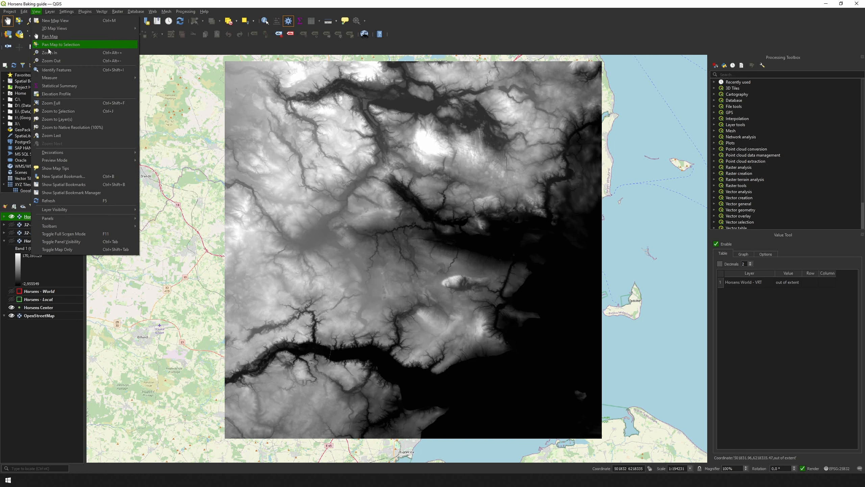
{"action": "mouse_move", "coordinate": [102, 226]}
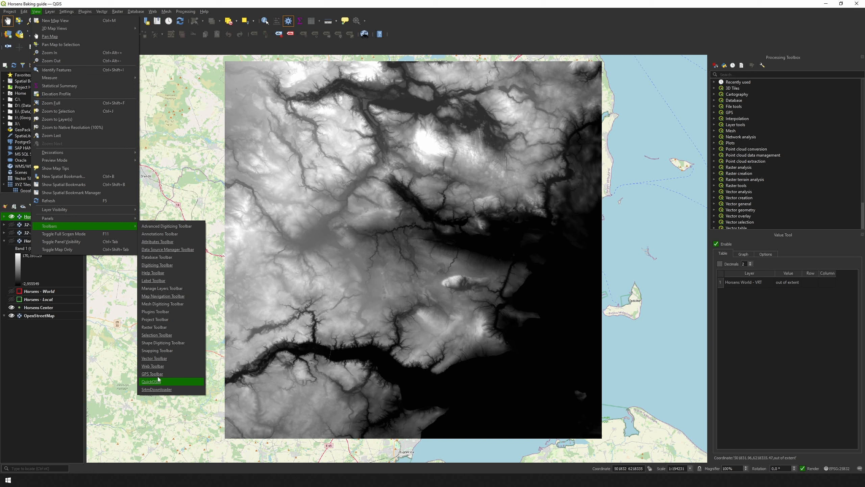
{"action": "left_click", "coordinate": [306, 49]}
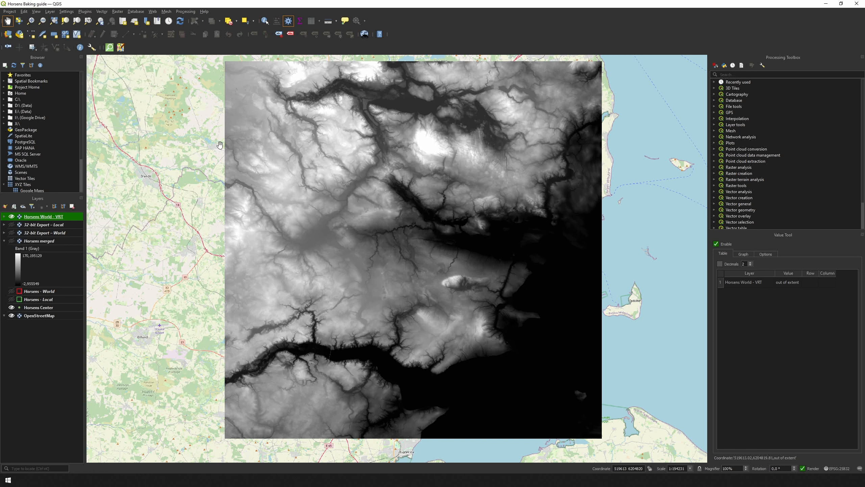
Step: Add a layer group named Water Sources and place it above all other layers
{"action": "right_click", "coordinate": [41, 351]}
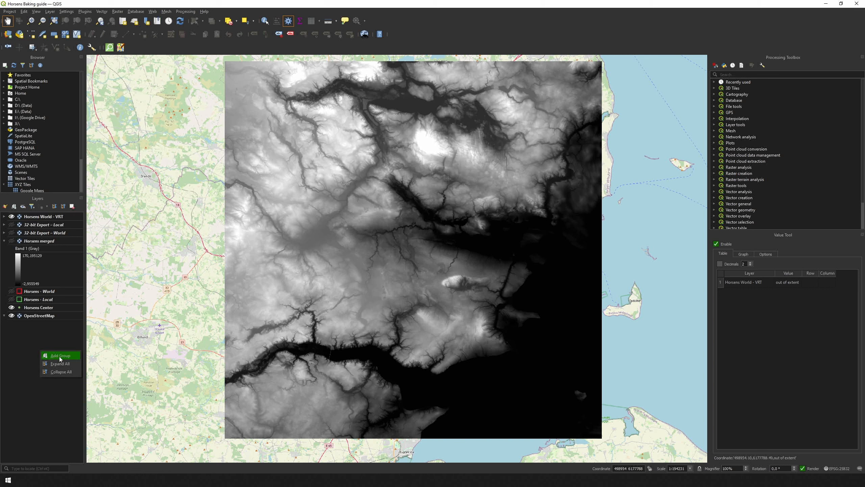
{"action": "left_click", "coordinate": [59, 357]}
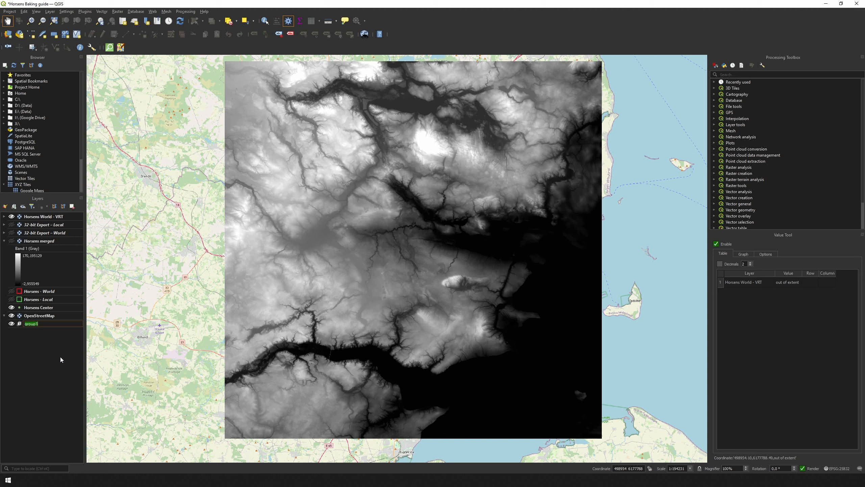
{"action": "type", "text": "Water Sources"}
{"action": "key", "text": "Return"}
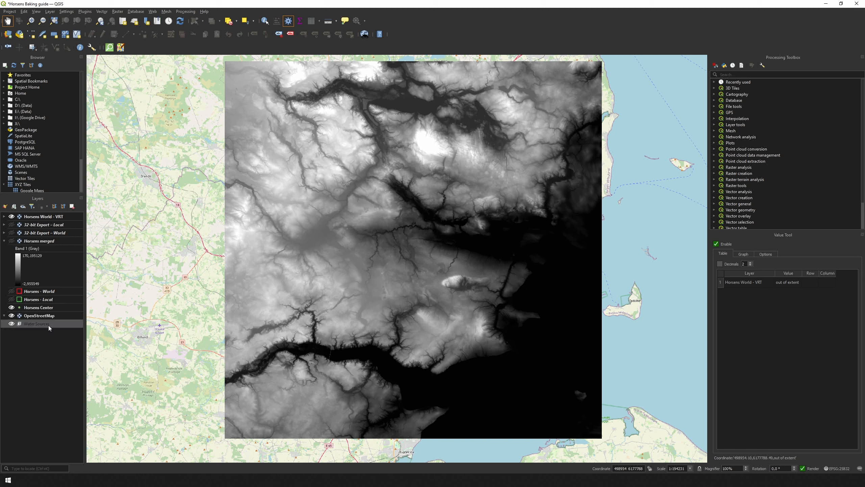
{"action": "left_click_drag", "start_coordinate": [48, 324], "coordinate": [53, 214]}
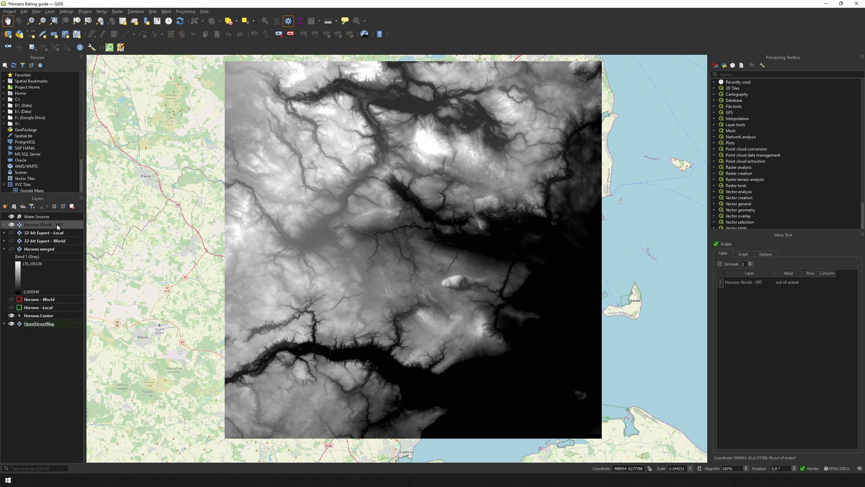
Step: Start a QuickOSM quick query with the key natural and the value coastline
{"action": "left_click", "coordinate": [109, 48]}
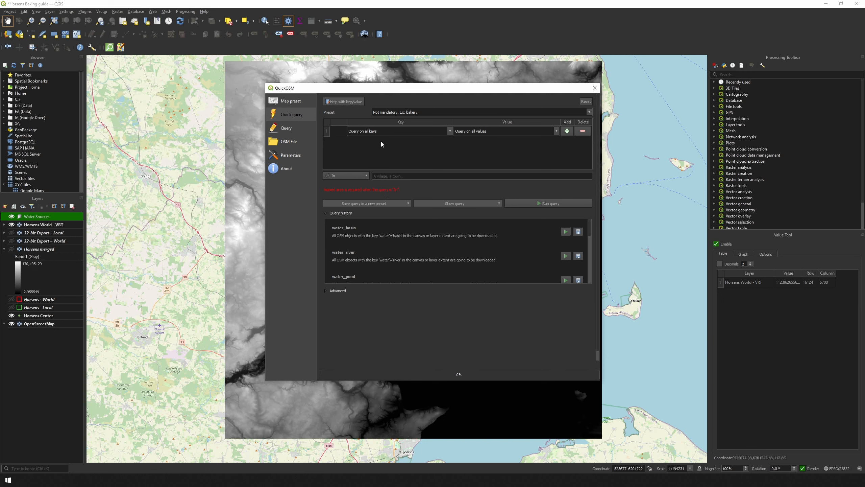
{"action": "type", "text": "natural"}
{"action": "left_click", "coordinate": [479, 130]}
{"action": "type", "text": "coast"}
{"action": "key", "text": "Down"}
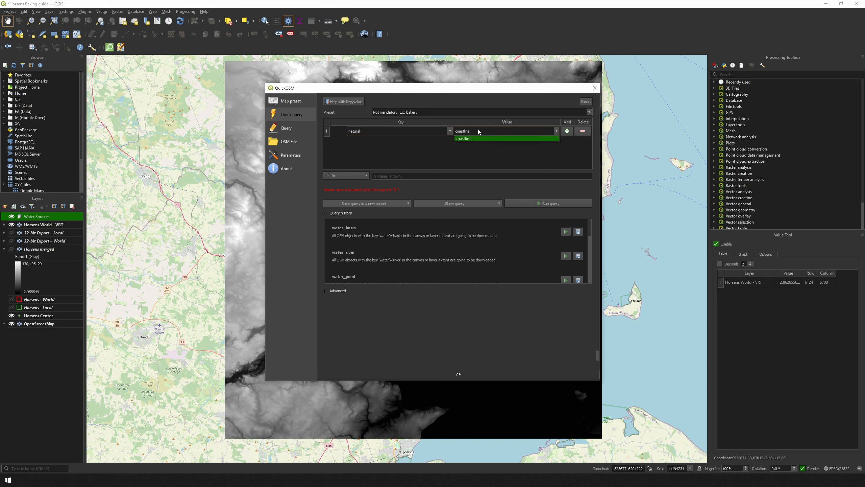
{"action": "key", "text": "Return"}
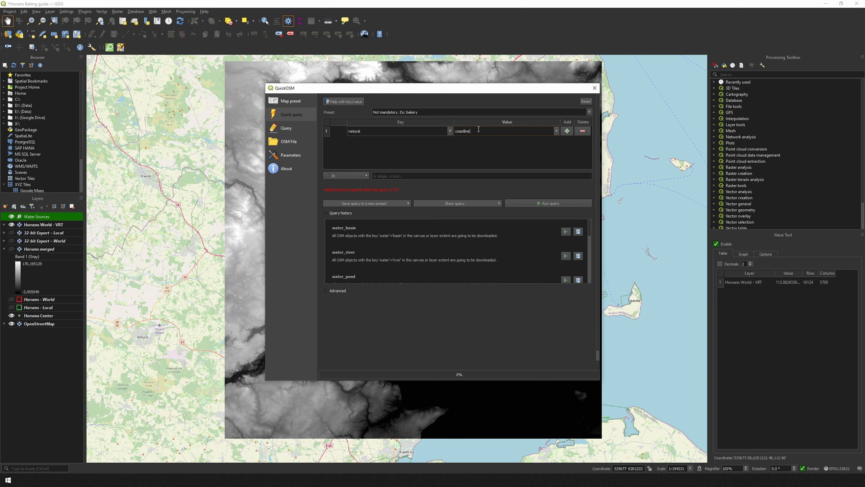
Step: Limit the query to the layer extent of 32-bit Export – World and exclude points in the advanced options
{"action": "left_click", "coordinate": [365, 176]}
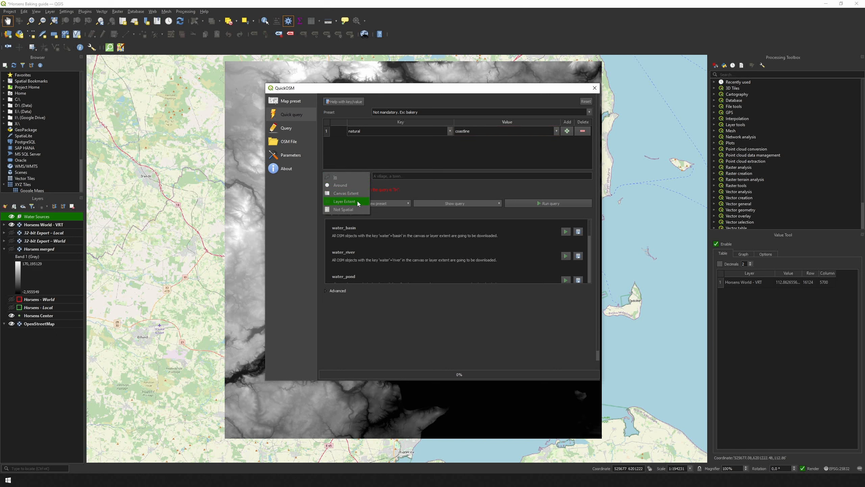
{"action": "left_click", "coordinate": [344, 202]}
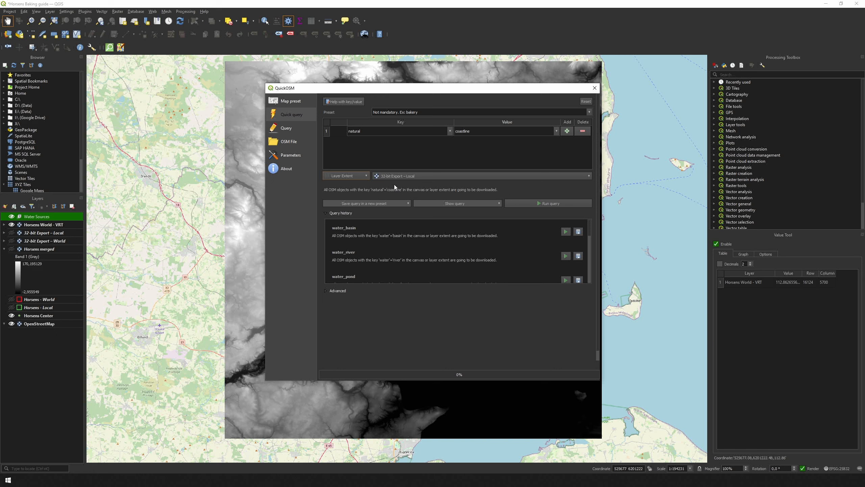
{"action": "left_click", "coordinate": [413, 176]}
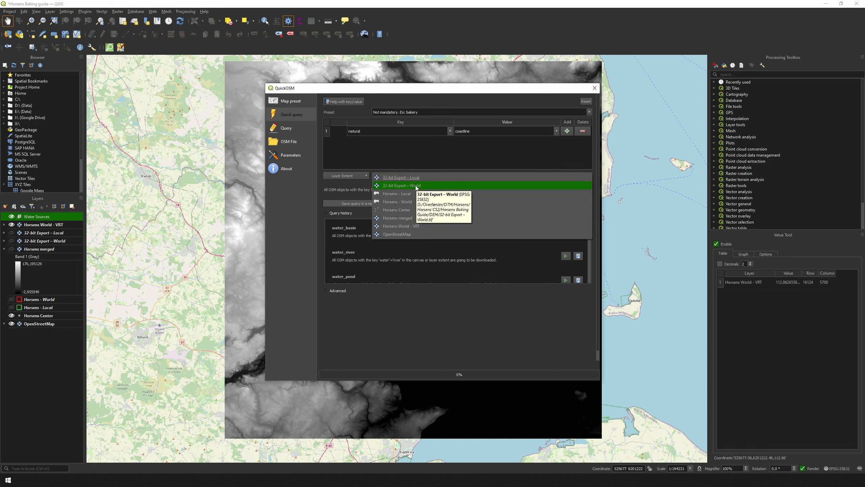
{"action": "left_click", "coordinate": [415, 186]}
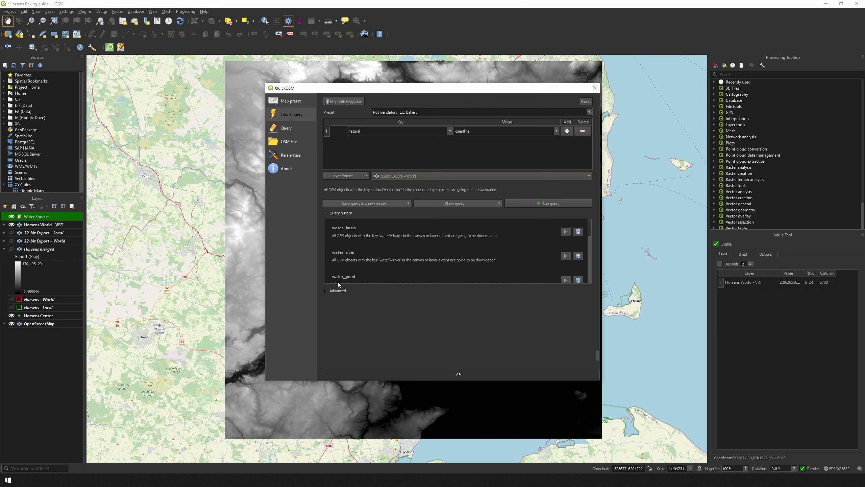
{"action": "left_click", "coordinate": [326, 290]}
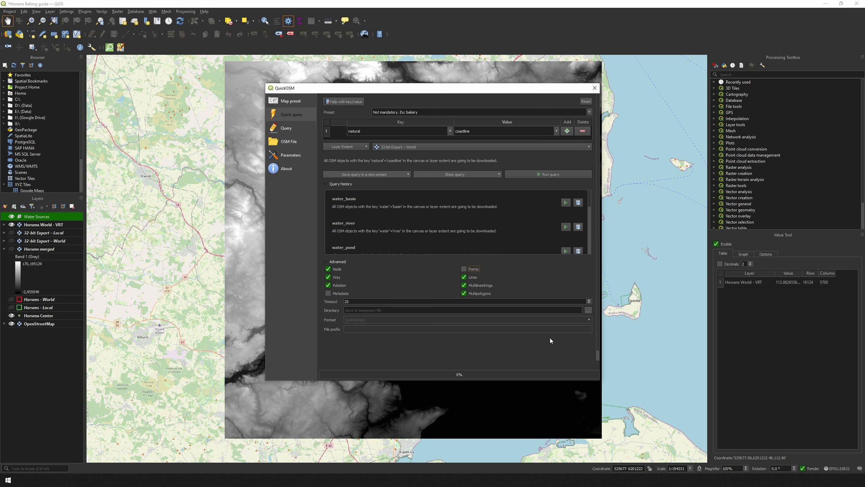
Step: Set the output directory to the Sea and water folder, choose ESRI Shapefile as the format, and run the coastline query
{"action": "left_click", "coordinate": [589, 310]}
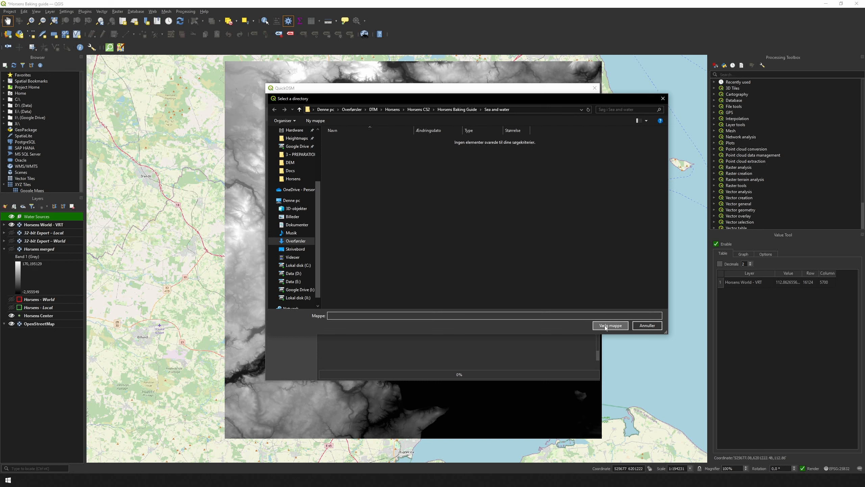
{"action": "left_click", "coordinate": [605, 325]}
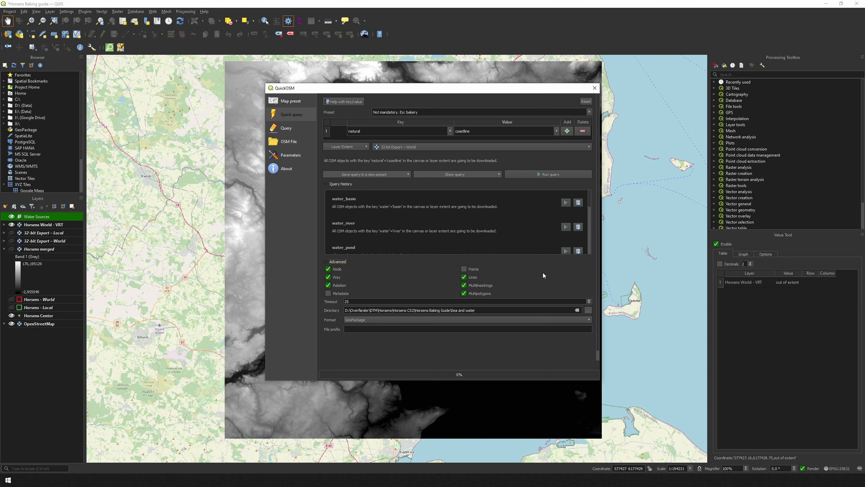
{"action": "left_click", "coordinate": [516, 323]}
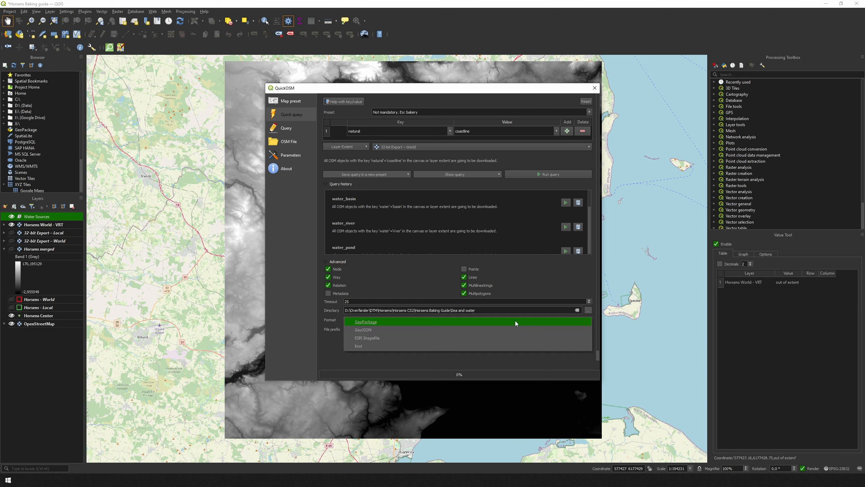
{"action": "left_click", "coordinate": [487, 338]}
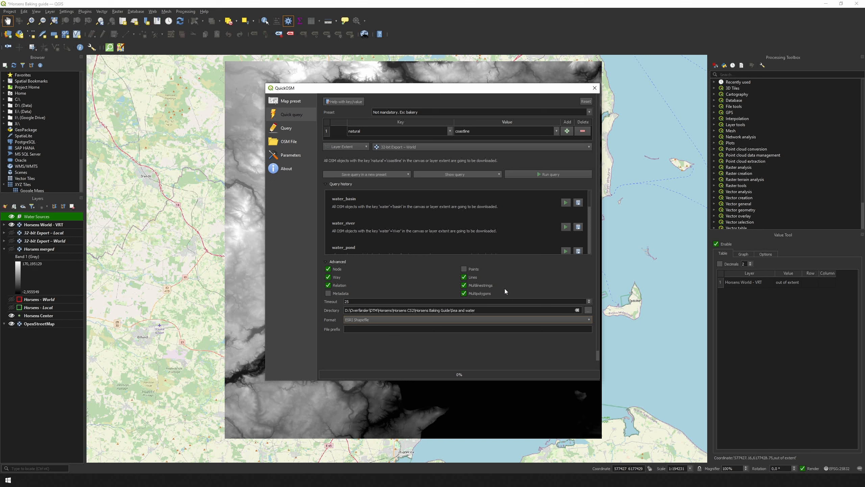
{"action": "left_click", "coordinate": [550, 174]}
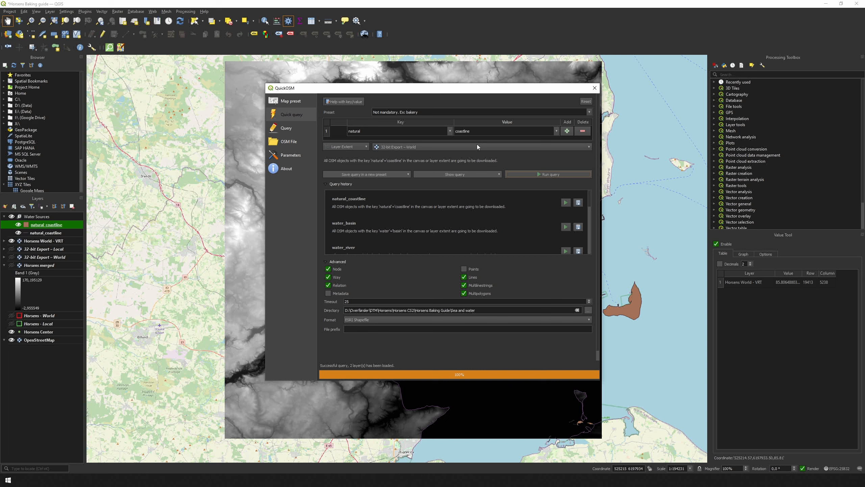
Step: Change the query value to water and run the natural=water query
{"action": "left_click_drag", "start_coordinate": [479, 129], "coordinate": [440, 127]}
{"action": "type", "text": "water"}
{"action": "left_click", "coordinate": [530, 161]}
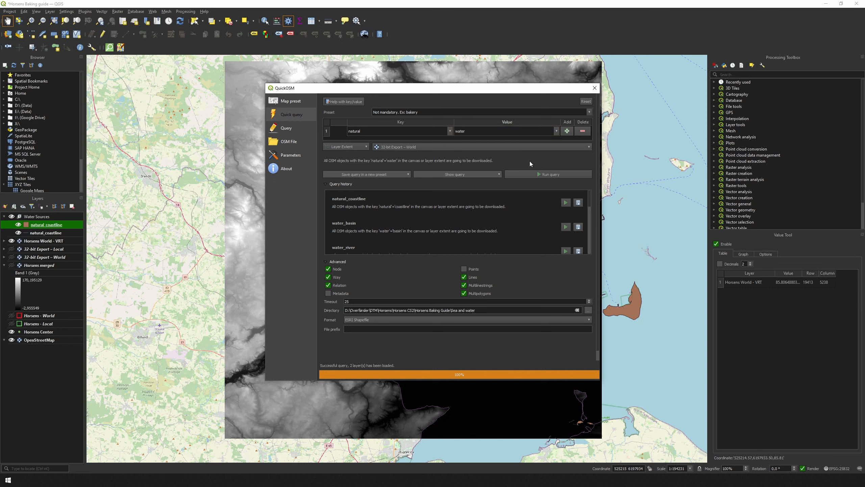
{"action": "left_click", "coordinate": [542, 174]}
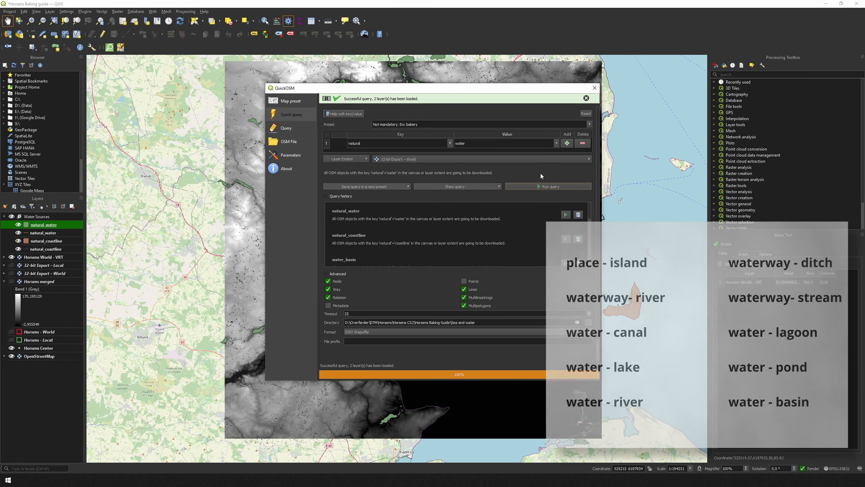
Step: Set the query key to place and the value to island, and run the query
{"action": "left_click_drag", "start_coordinate": [361, 131], "coordinate": [335, 133]}
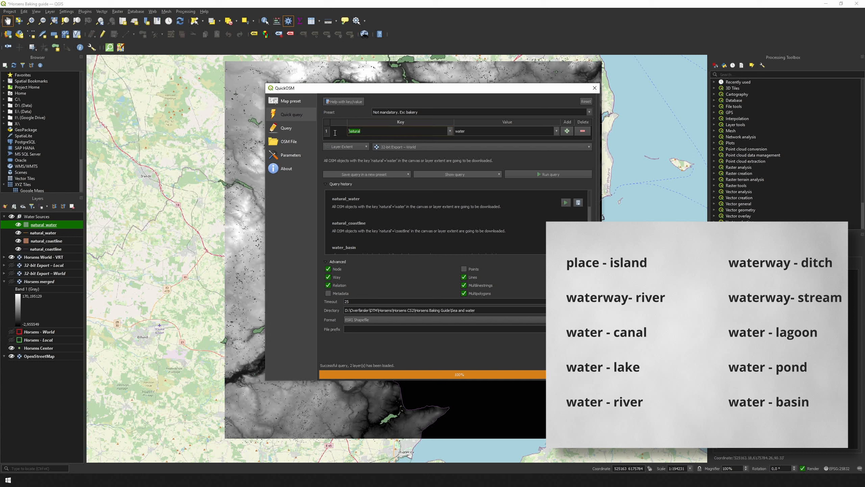
{"action": "type", "text": "place"}
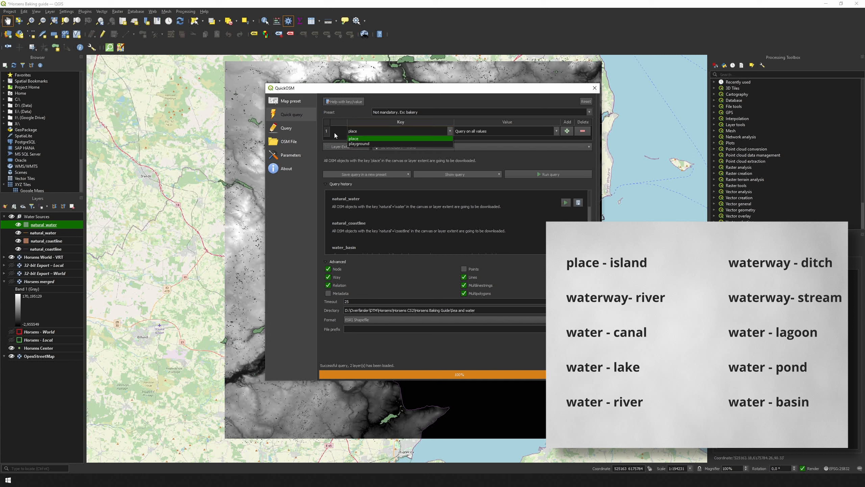
{"action": "key", "text": "Tab"}
{"action": "type", "text": "isl"}
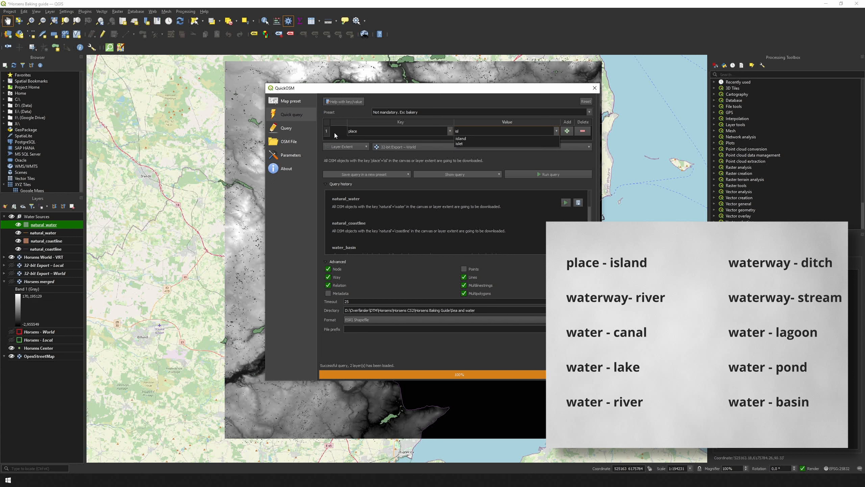
{"action": "key", "text": "Down"}
{"action": "key", "text": "Return"}
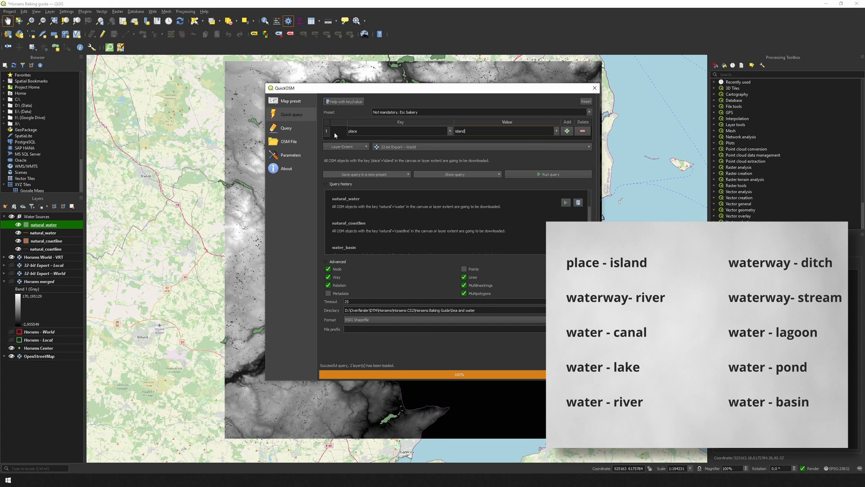
{"action": "left_click", "coordinate": [535, 172]}
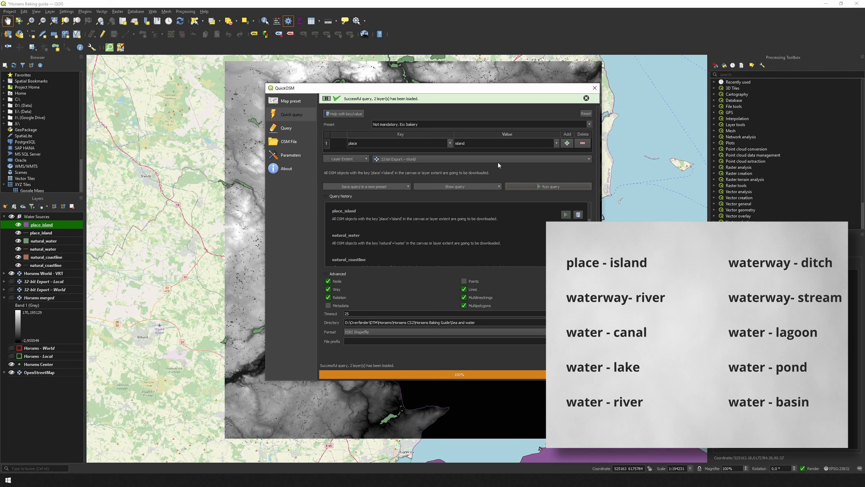
Step: Set the query key to waterway and the value to ditch, and run the query
{"action": "left_click_drag", "start_coordinate": [360, 143], "coordinate": [335, 140]}
{"action": "type", "text": "wa"}
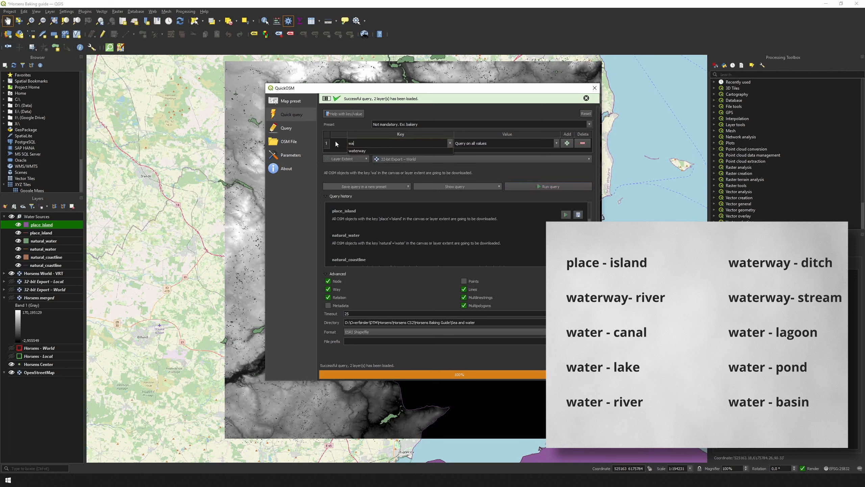
{"action": "key", "text": "Down"}
{"action": "key", "text": "Return"}
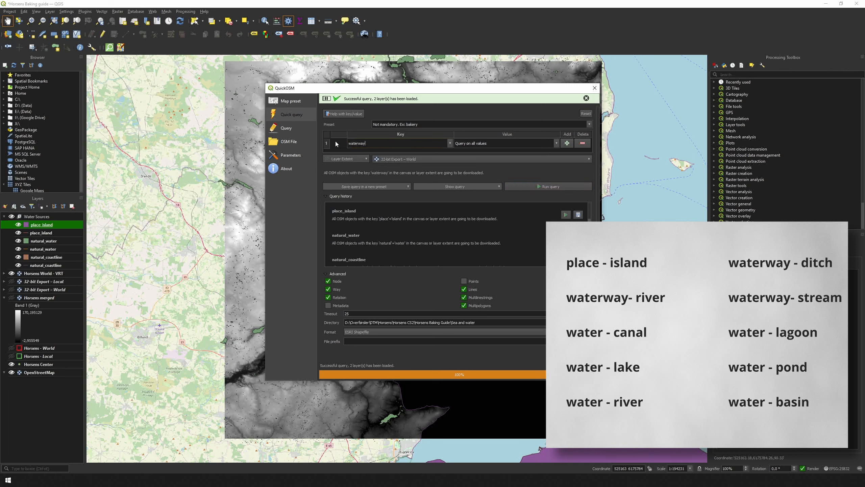
{"action": "key", "text": "Tab"}
{"action": "type", "text": "dis"}
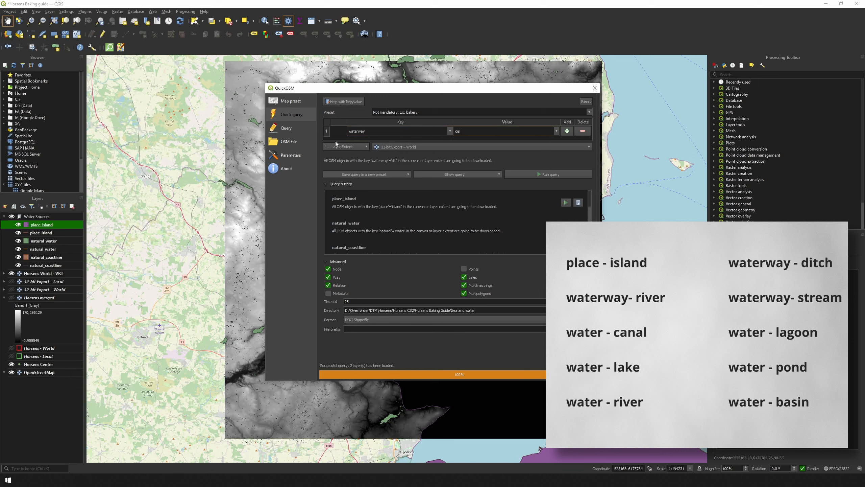
{"action": "key", "text": "BackSpace"}
{"action": "type", "text": "tch"}
{"action": "key", "text": "Return"}
{"action": "left_click", "coordinate": [548, 175]}
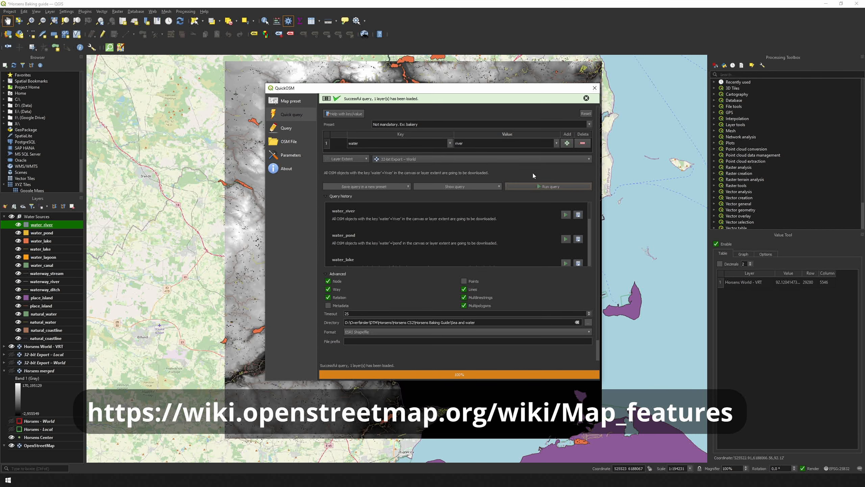
Step: Run the query for the key water with the value basin, and close the QuickOSM dialog
{"action": "double_click", "coordinate": [460, 143]}
{"action": "type", "text": "basin"}
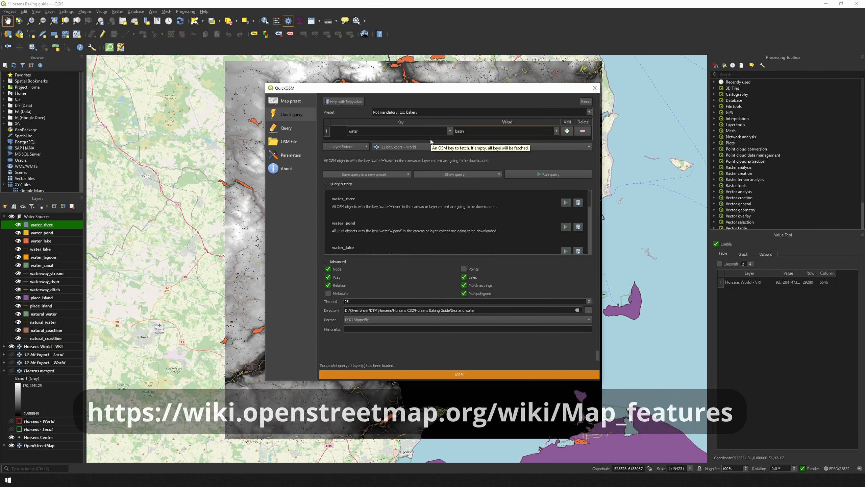
{"action": "left_click", "coordinate": [539, 173]}
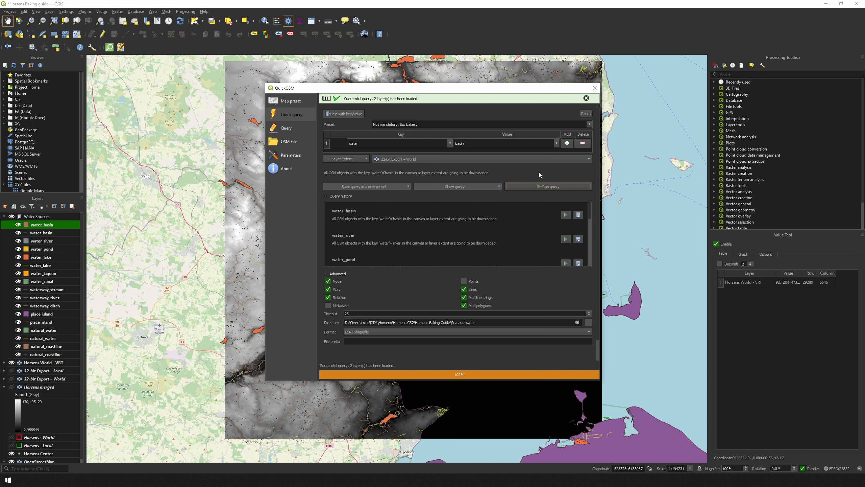
{"action": "key", "text": "Escape"}
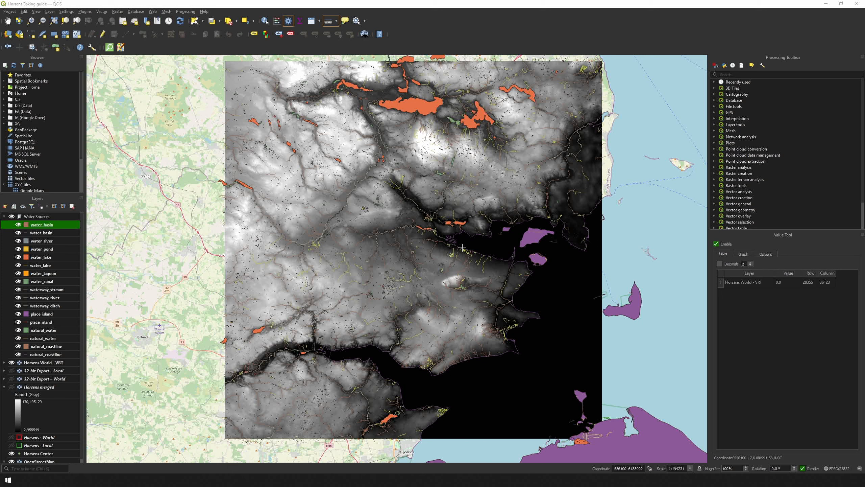
Step: Collapse the Water Sources group and add a new layer group named Water-Lines
{"action": "left_click", "coordinate": [4, 216]}
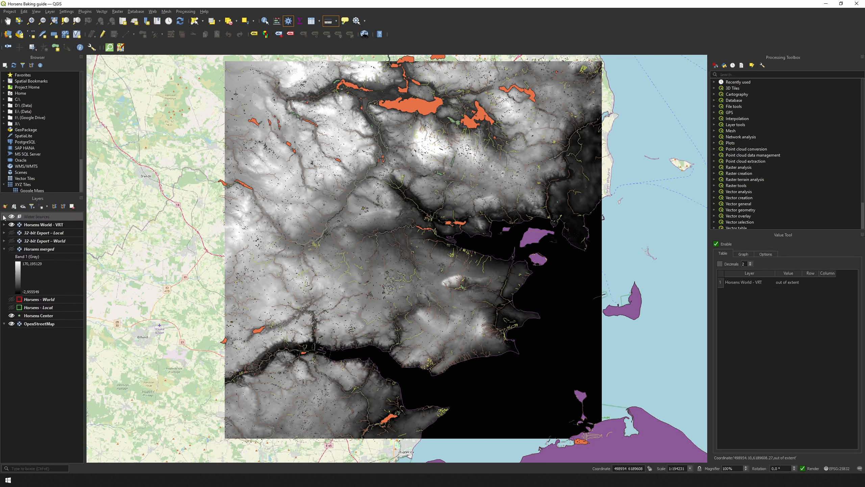
{"action": "right_click", "coordinate": [44, 359]}
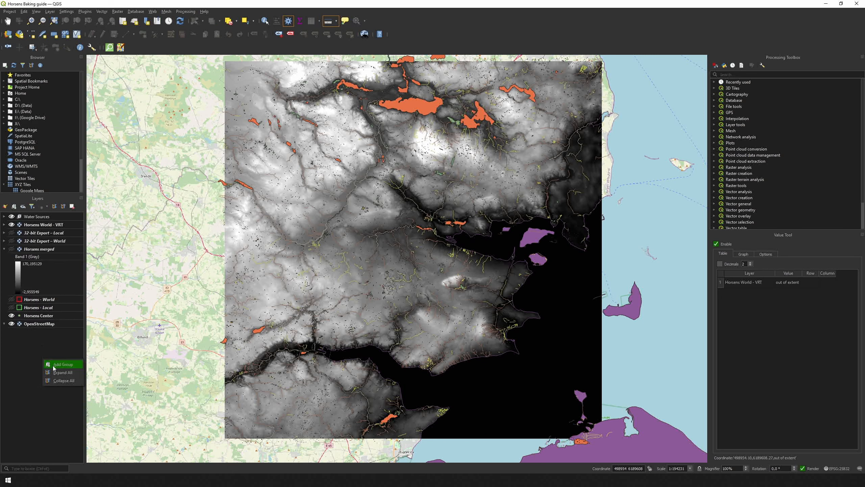
{"action": "left_click", "coordinate": [54, 364]}
{"action": "type", "text": "Water-Lines"}
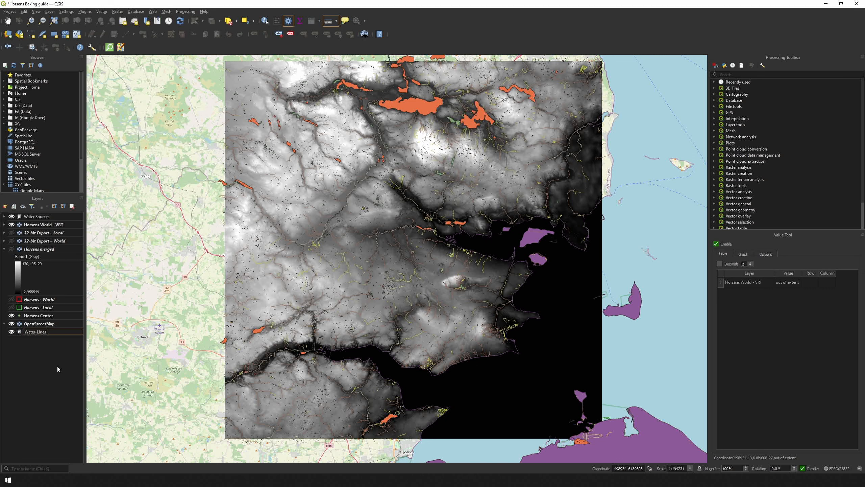
{"action": "key", "text": "Return"}
Step: Add a layer group named Water-Polygons and move it together with Water-Lines above the Water Sources group
{"action": "right_click", "coordinate": [57, 367]}
{"action": "left_click", "coordinate": [70, 371]}
{"action": "type", "text": "Water-Polygons"}
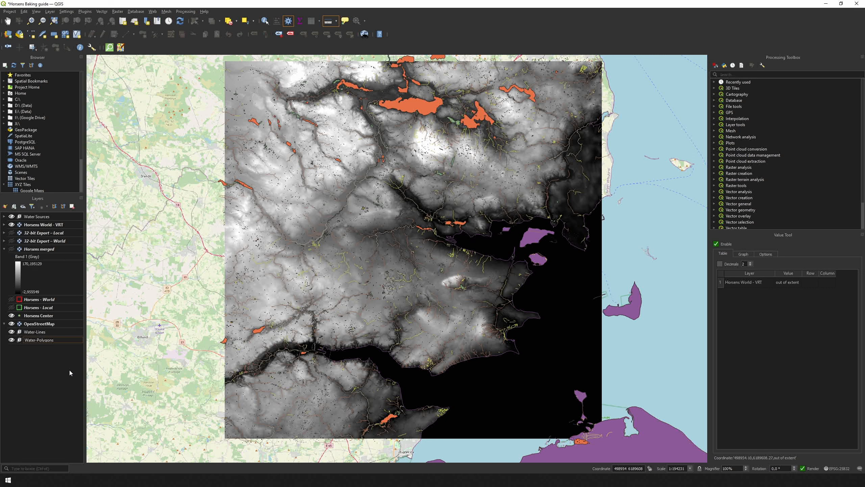
{"action": "key", "text": "Return"}
{"action": "left_click", "coordinate": [50, 340]}
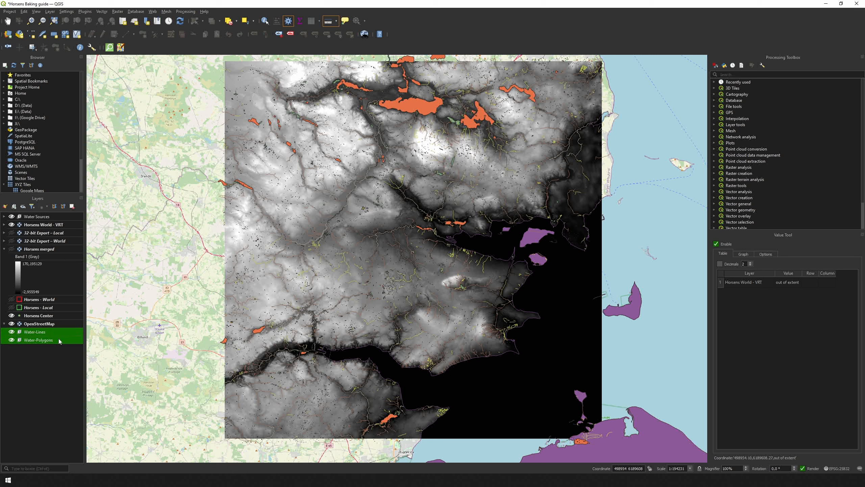
{"action": "left_click_drag", "start_coordinate": [58, 338], "coordinate": [62, 213]}
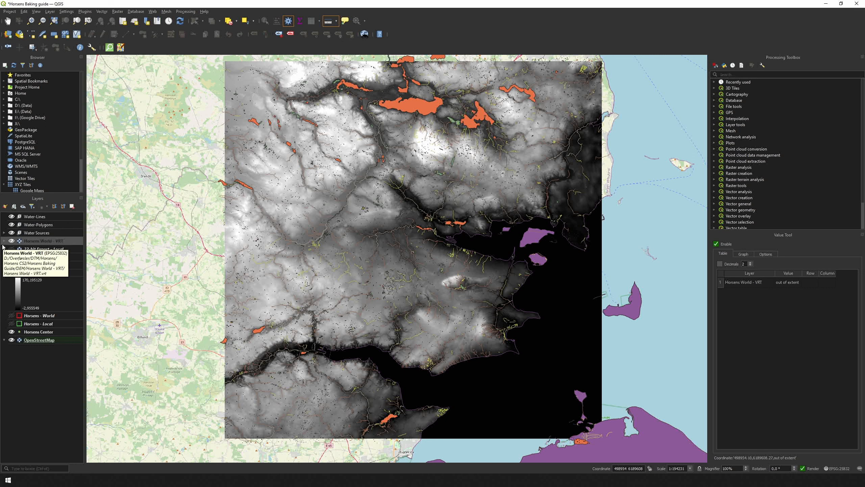
Step: Move all line layers, from water_basin to natural_coastline, out of Water Sources into the Water-Lines group
{"action": "left_click", "coordinate": [4, 232]}
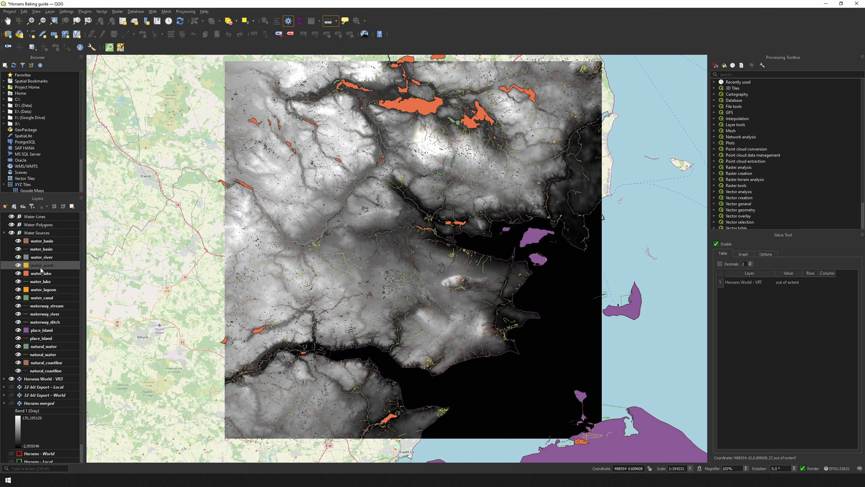
{"action": "left_click", "coordinate": [45, 249]}
{"action": "left_click", "coordinate": [40, 282], "text": "ctrl"}
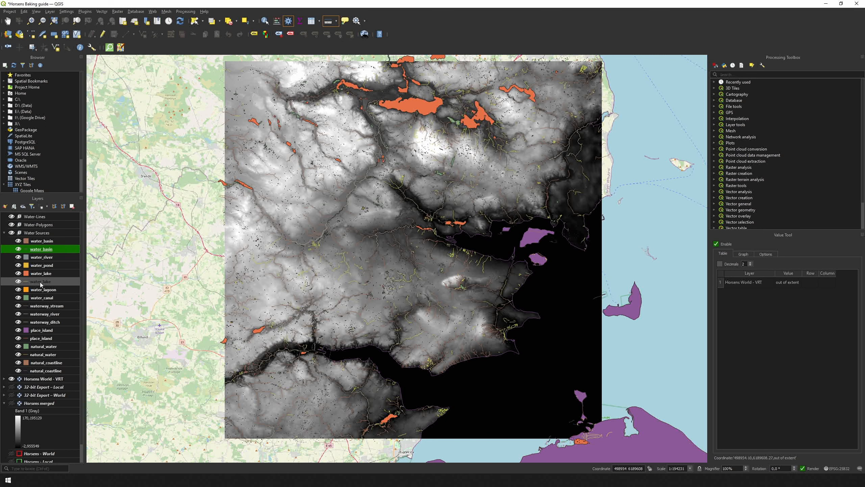
{"action": "left_click", "coordinate": [43, 306], "text": "ctrl"}
{"action": "left_click", "coordinate": [44, 313], "text": "ctrl"}
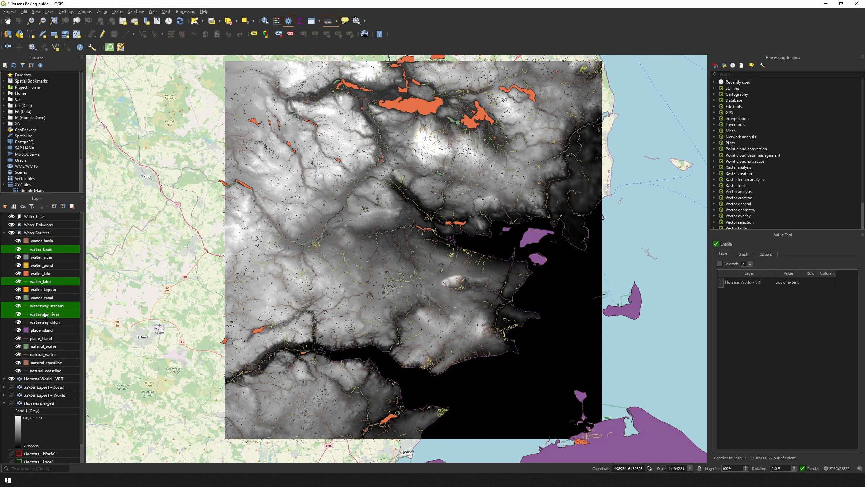
{"action": "left_click", "coordinate": [42, 321], "text": "ctrl"}
{"action": "left_click", "coordinate": [42, 338], "text": "ctrl"}
{"action": "left_click", "coordinate": [42, 354], "text": "ctrl"}
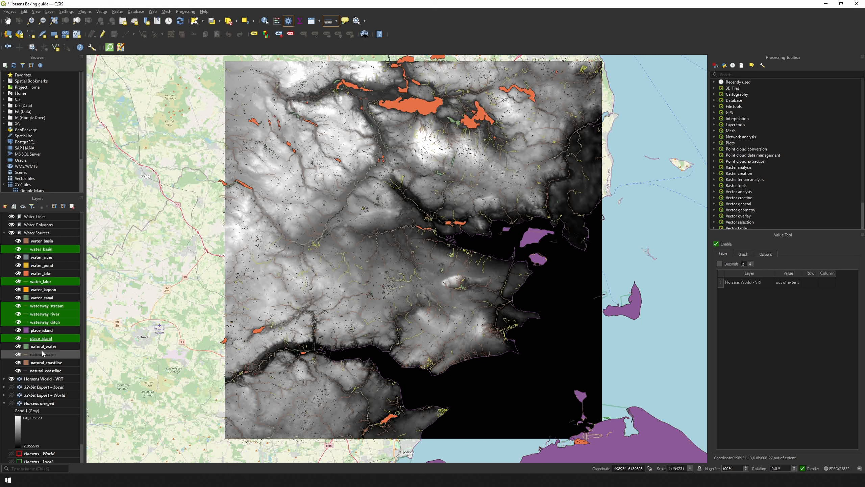
{"action": "left_click", "coordinate": [41, 371], "text": "ctrl"}
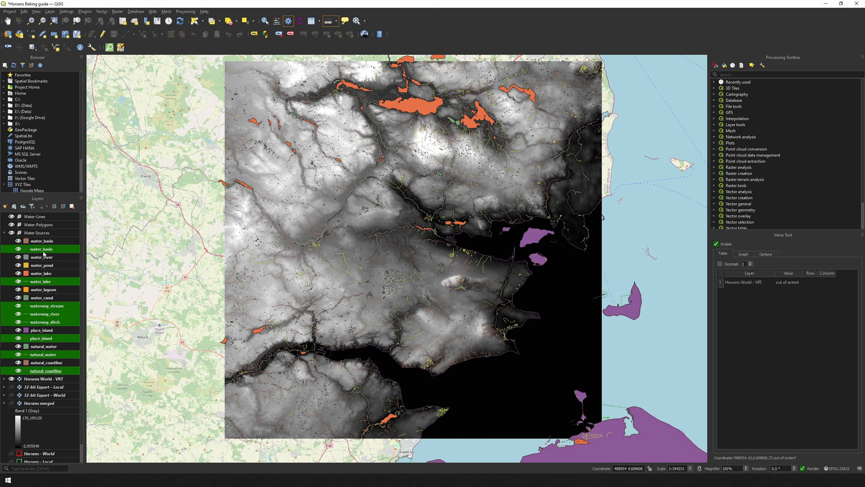
{"action": "left_click_drag", "start_coordinate": [43, 250], "coordinate": [54, 217]}
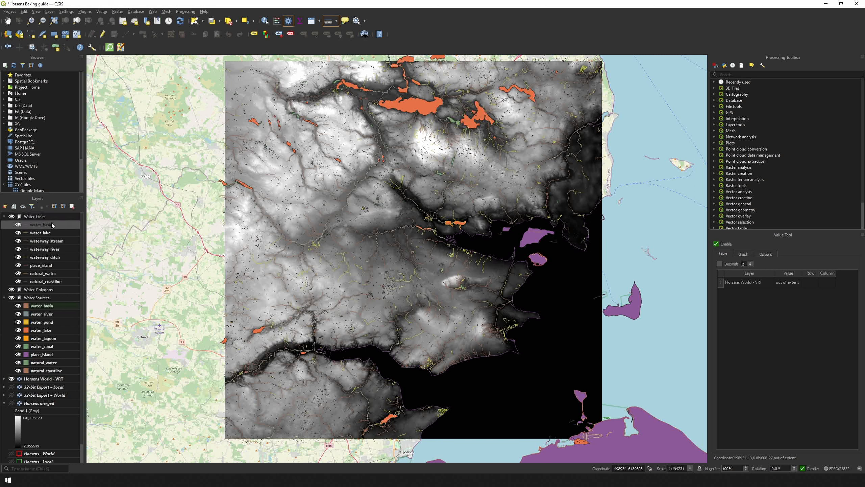
Step: Move the remaining polygon layers, from water_basin to natural_coastline, out of Water Sources into the Water-Polygons group
{"action": "left_click", "coordinate": [50, 306]}
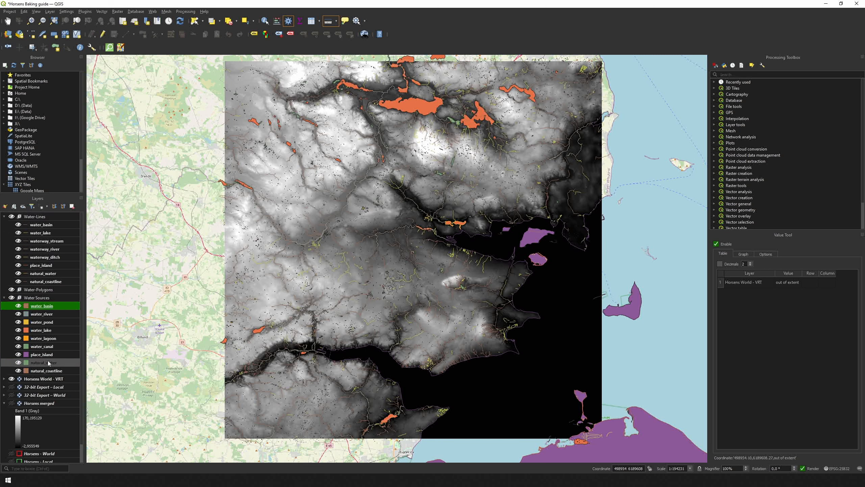
{"action": "left_click", "coordinate": [50, 371], "text": "shift"}
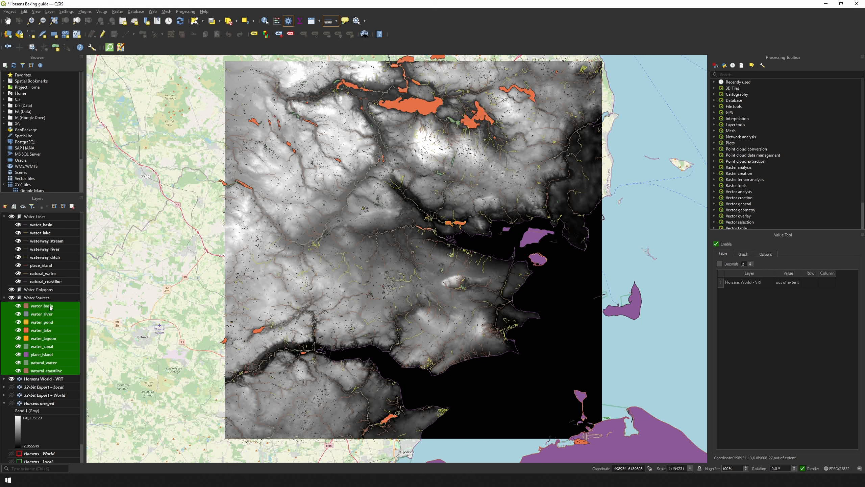
{"action": "left_click_drag", "start_coordinate": [50, 307], "coordinate": [53, 293]}
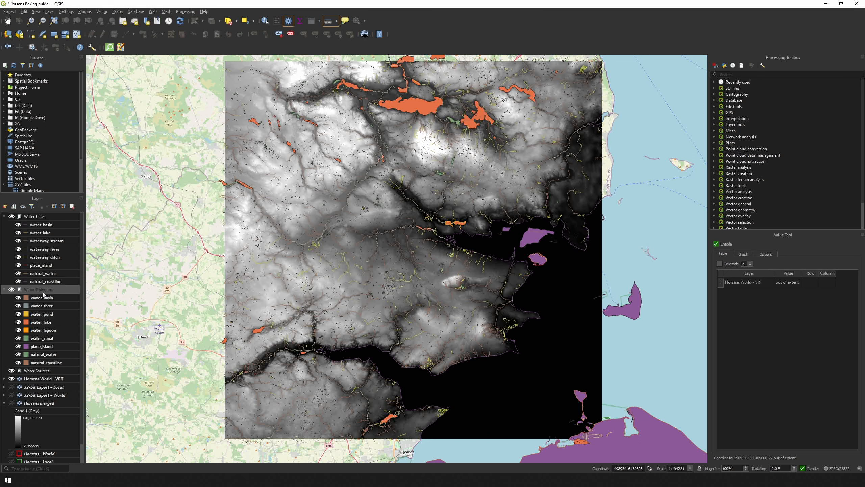
Step: Hide every layer in the Water-Lines group, from water_basin down to natural_coastline
{"action": "left_click", "coordinate": [18, 225]}
{"action": "left_click", "coordinate": [18, 234]}
{"action": "left_click", "coordinate": [18, 241]}
{"action": "left_click", "coordinate": [18, 248]}
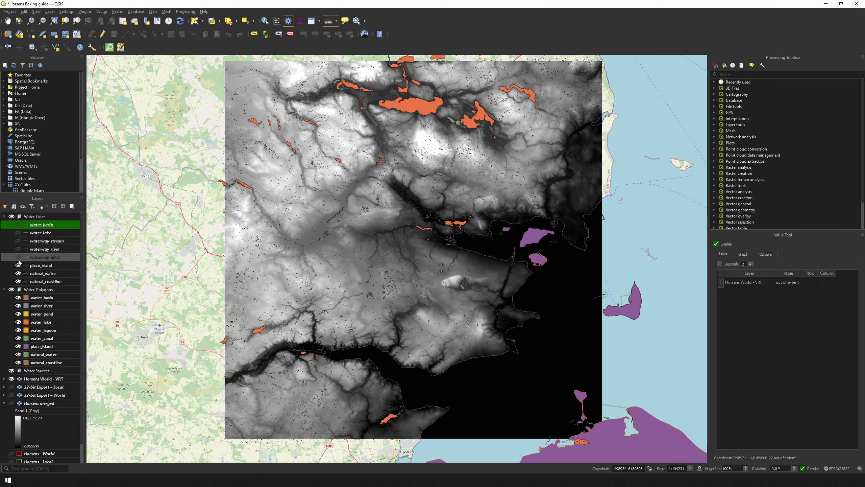
{"action": "left_click", "coordinate": [18, 256]}
{"action": "left_click", "coordinate": [18, 265]}
{"action": "left_click", "coordinate": [18, 274]}
{"action": "left_click", "coordinate": [18, 281]}
Step: Hide every layer in the Water-Polygons group, from water_basin down to natural_coastline
{"action": "left_click", "coordinate": [18, 298]}
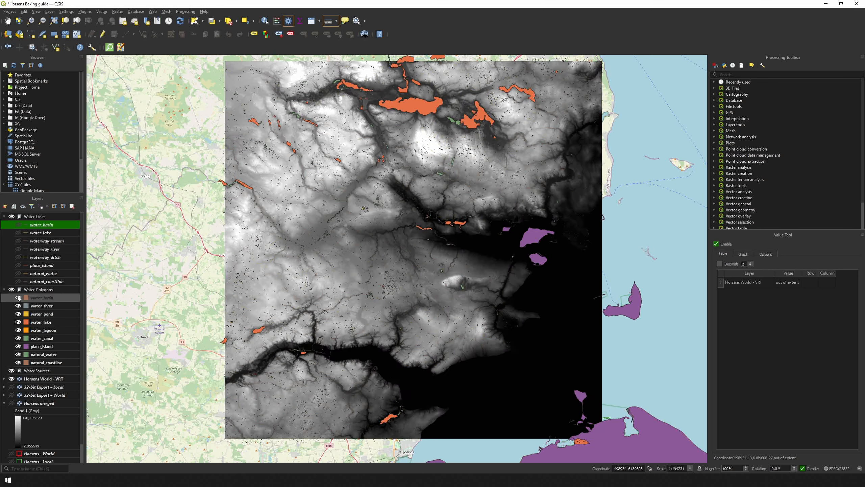
{"action": "left_click", "coordinate": [18, 306]}
{"action": "left_click", "coordinate": [18, 321]}
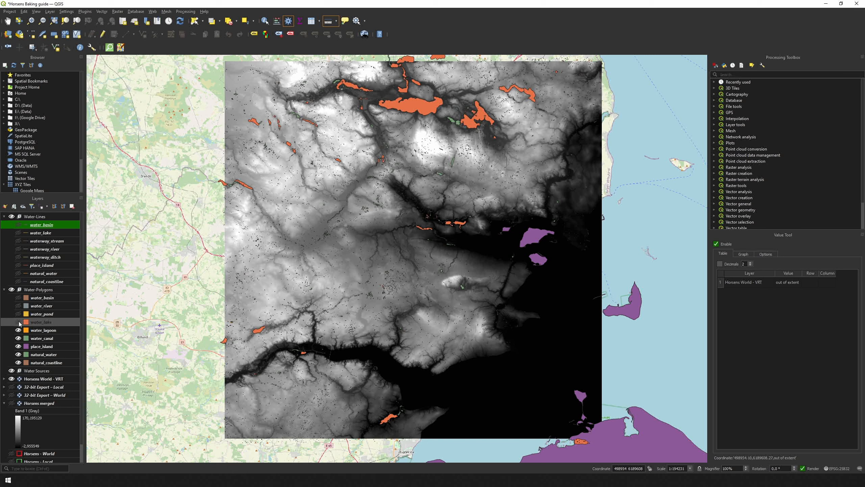
{"action": "left_click", "coordinate": [18, 329]}
{"action": "left_click", "coordinate": [18, 338]}
{"action": "left_click", "coordinate": [18, 347]}
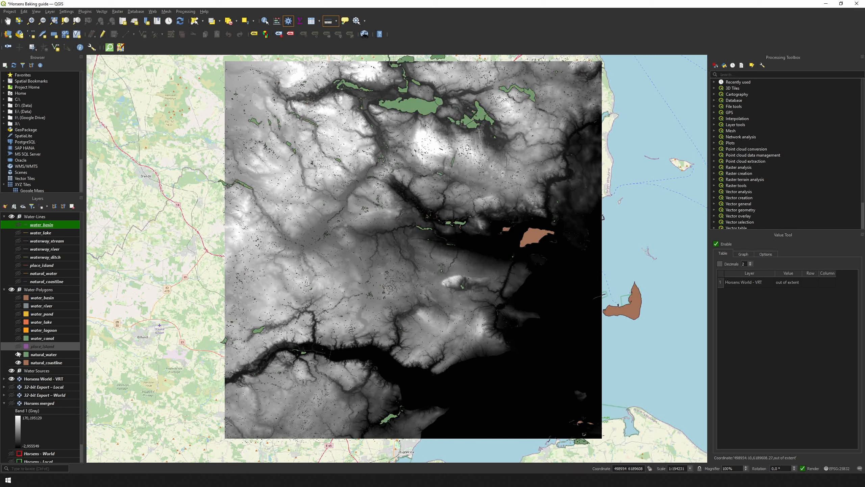
{"action": "left_click", "coordinate": [18, 354]}
{"action": "left_click", "coordinate": [18, 362]}
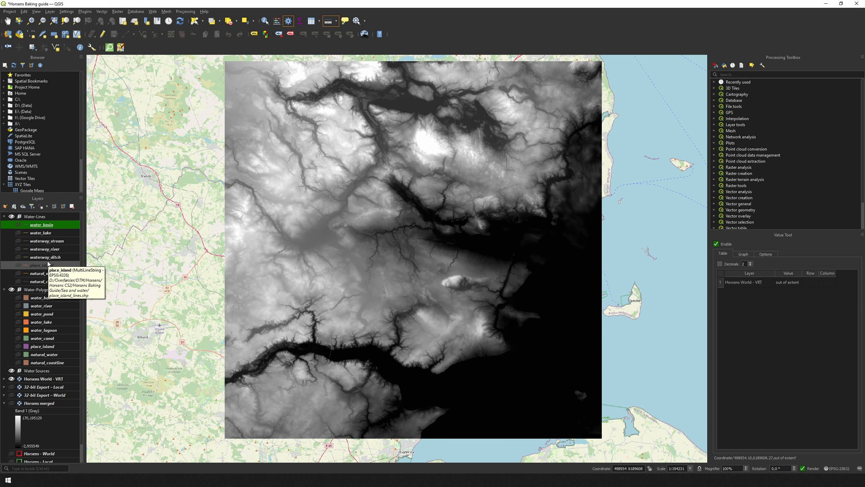
Step: Show the natural_coastline polygon layer along with the natural_coastline and place_island line layers
{"action": "left_click", "coordinate": [18, 363]}
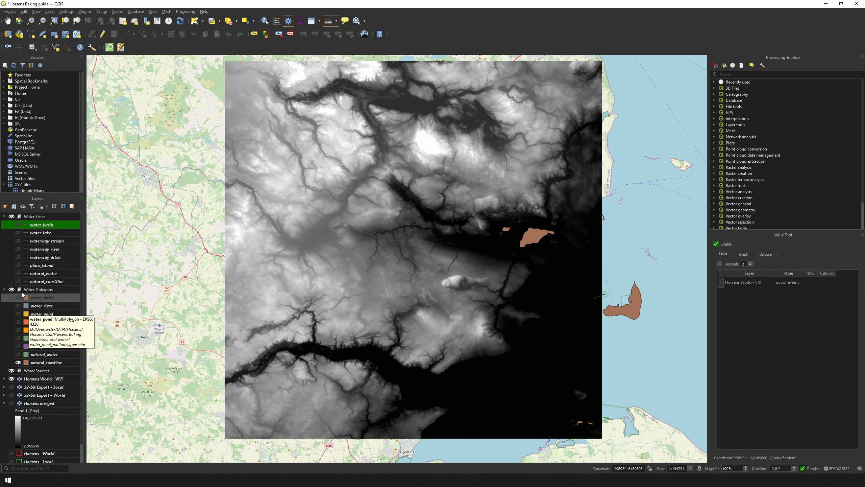
{"action": "left_click", "coordinate": [18, 281]}
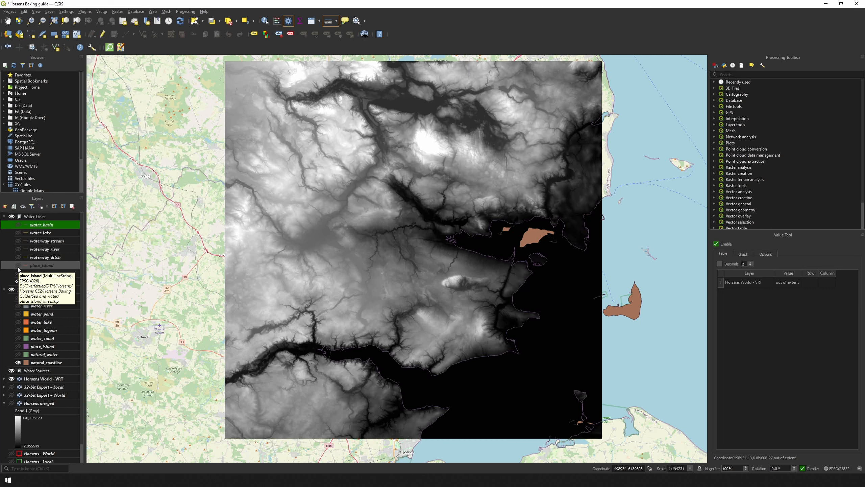
{"action": "left_click", "coordinate": [18, 266]}
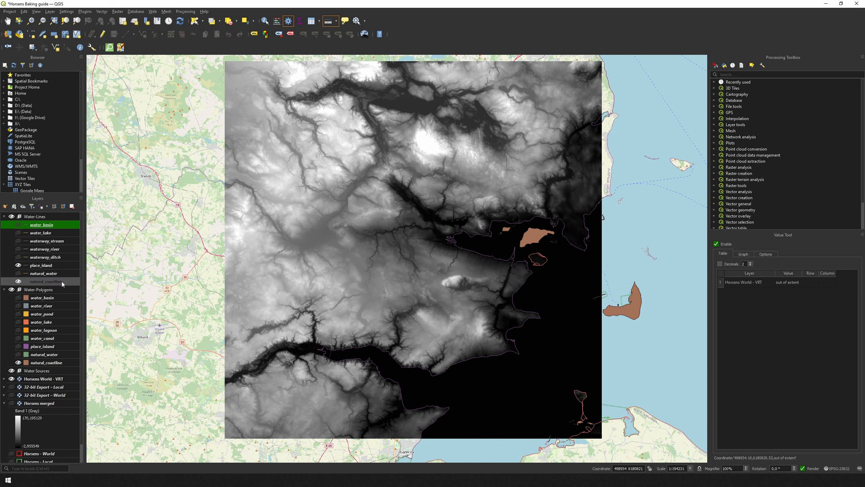
Step: Move the natural_coastline line and place_island polygon layers into Water Sources, and the natural_coastline polygon layer directly below that group
{"action": "left_click_drag", "start_coordinate": [62, 282], "coordinate": [53, 369]}
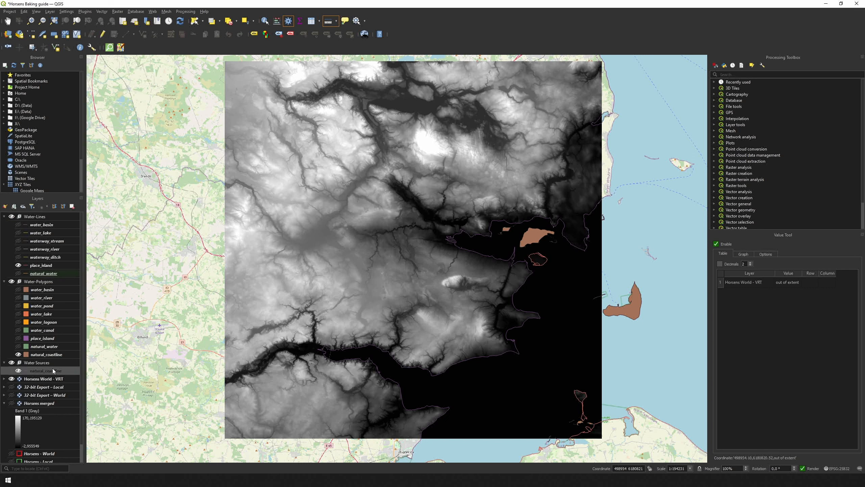
{"action": "left_click", "coordinate": [18, 355]}
{"action": "left_click", "coordinate": [18, 355]}
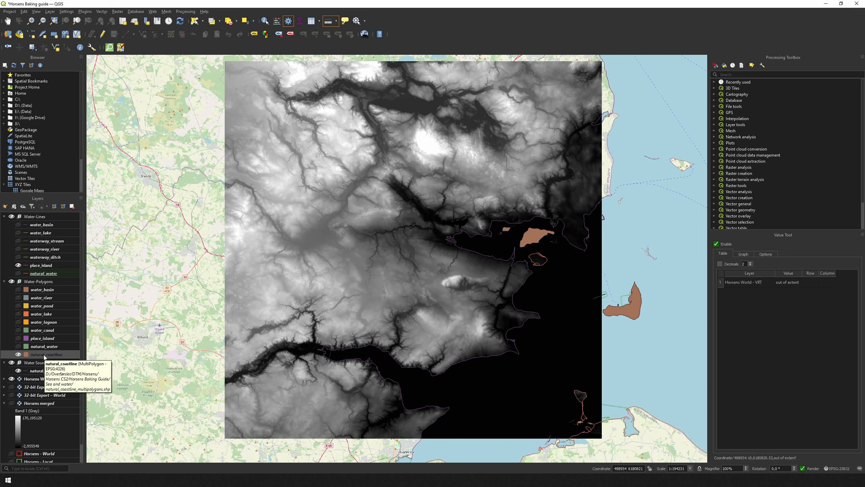
{"action": "mouse_move", "coordinate": [42, 357]}
{"action": "left_mouse_down"}
{"action": "mouse_move", "coordinate": [55, 373]}
{"action": "mouse_move", "coordinate": [61, 356]}
{"action": "mouse_move", "coordinate": [54, 362]}
{"action": "left_mouse_up"}
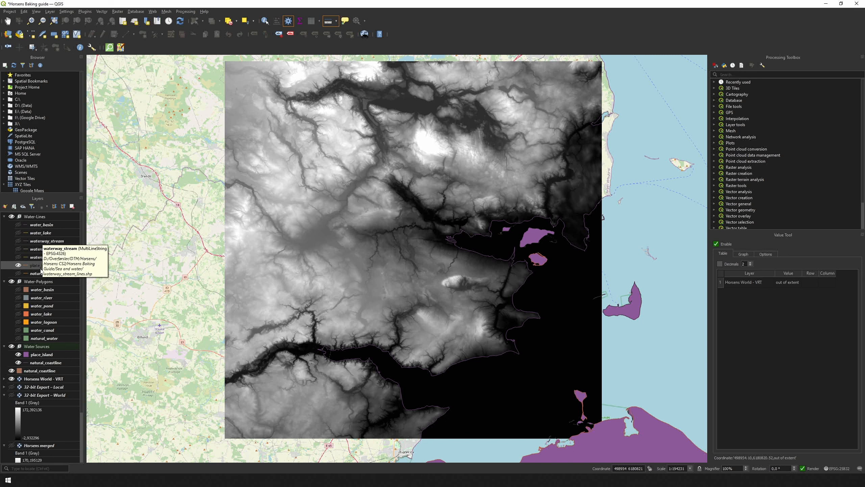
Step: Toggle the place_island line layer to check it and move it from Water-Lines into Water Sources
{"action": "left_click", "coordinate": [18, 266]}
{"action": "left_click", "coordinate": [18, 266]}
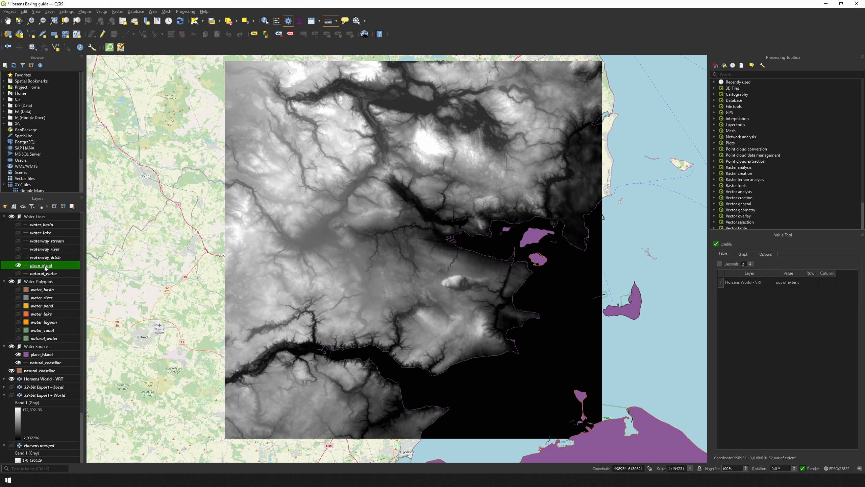
{"action": "left_click_drag", "start_coordinate": [44, 266], "coordinate": [50, 351]}
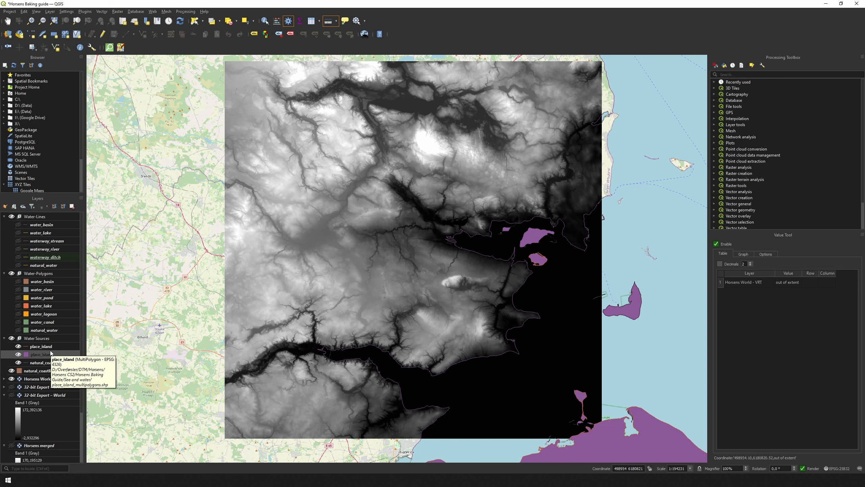
Step: Hide the Water Sources group and move the natural_coastline polygon layer into it
{"action": "left_click", "coordinate": [12, 338]}
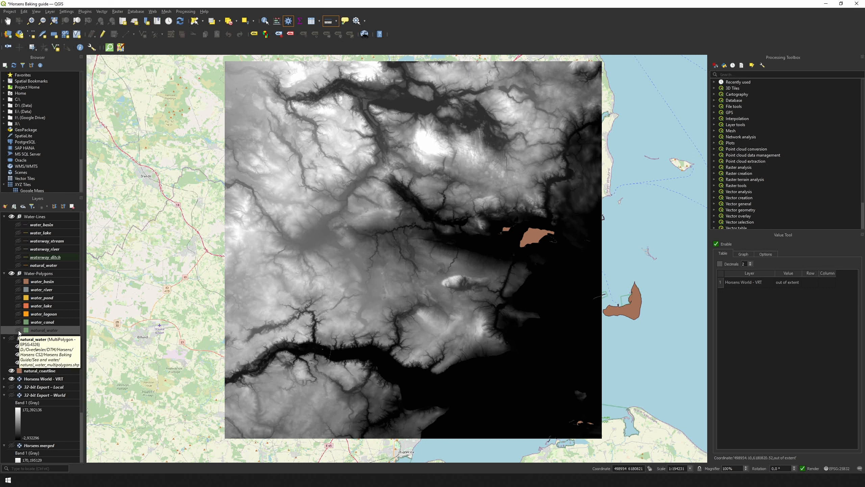
{"action": "left_click", "coordinate": [18, 314]}
{"action": "left_click", "coordinate": [18, 306]}
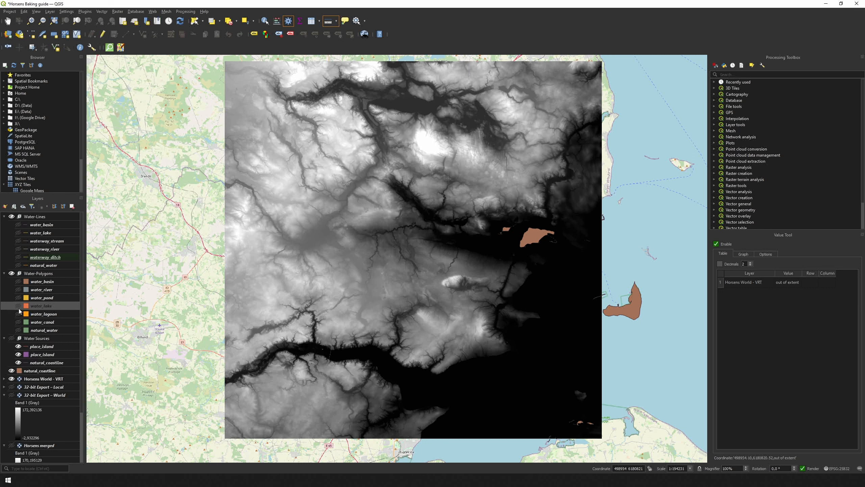
{"action": "left_click", "coordinate": [18, 307]}
{"action": "left_click_drag", "start_coordinate": [26, 371], "coordinate": [42, 344]}
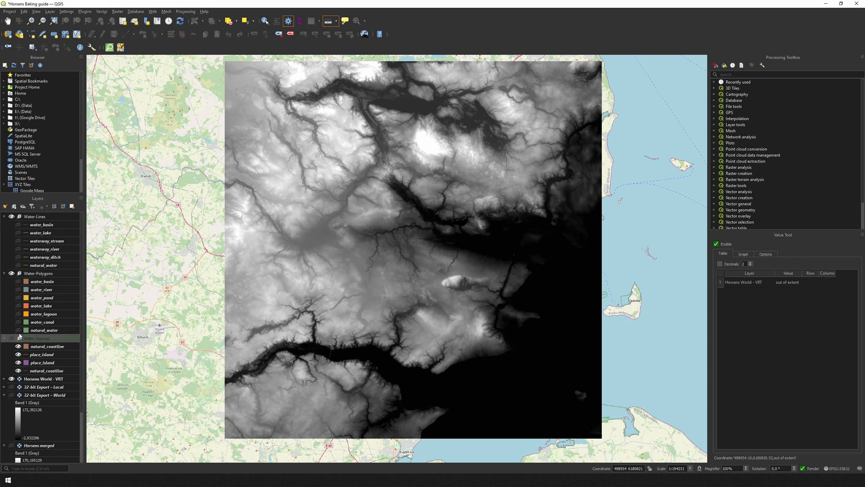
Step: Examine the natural_water, water_canal, water_lagoon and water_lake polygons on the map by toggling their visibility, leaving them hidden
{"action": "left_click", "coordinate": [18, 329]}
{"action": "left_click", "coordinate": [18, 330]}
{"action": "left_click", "coordinate": [19, 322]}
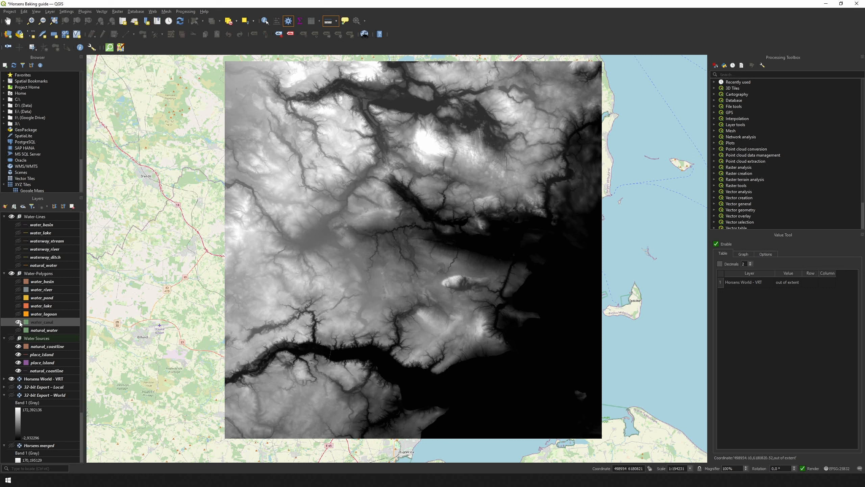
{"action": "left_click", "coordinate": [18, 322]}
{"action": "left_click", "coordinate": [18, 314]}
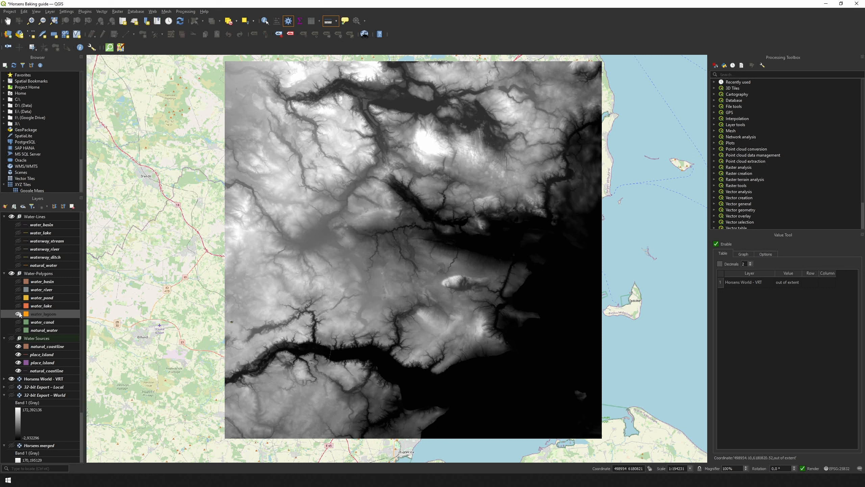
{"action": "left_click", "coordinate": [18, 314]}
{"action": "left_click", "coordinate": [19, 306]}
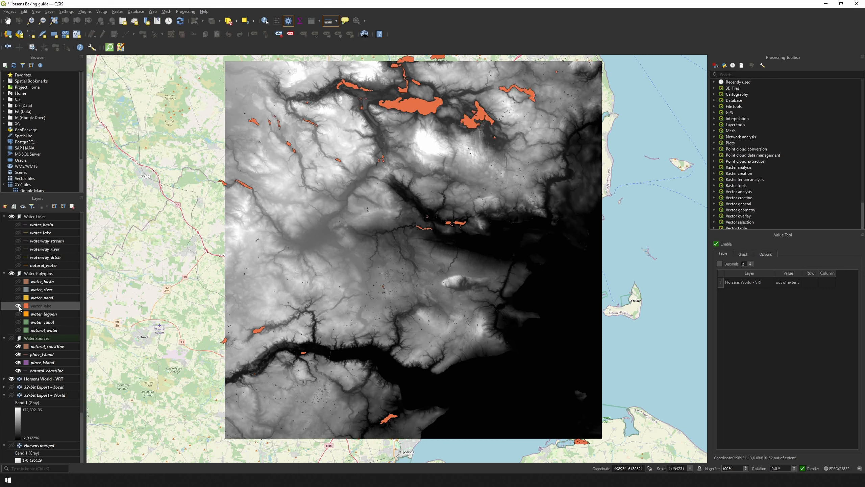
{"action": "left_click", "coordinate": [18, 330]}
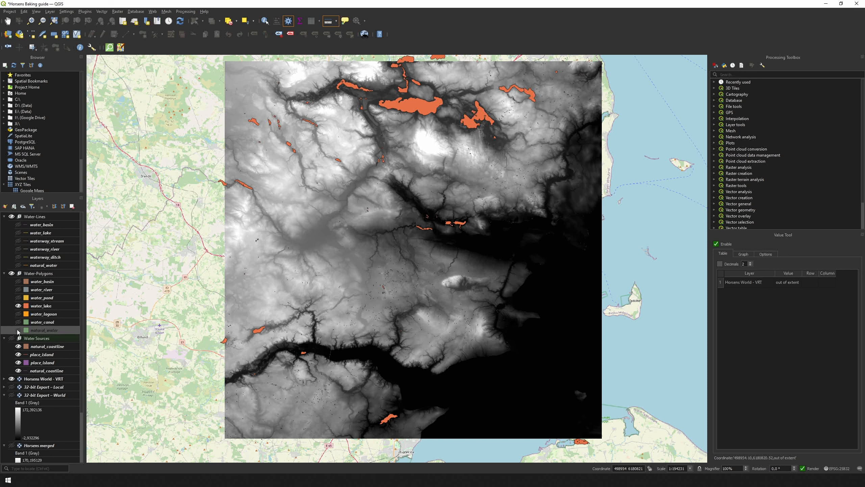
{"action": "left_click", "coordinate": [16, 308]}
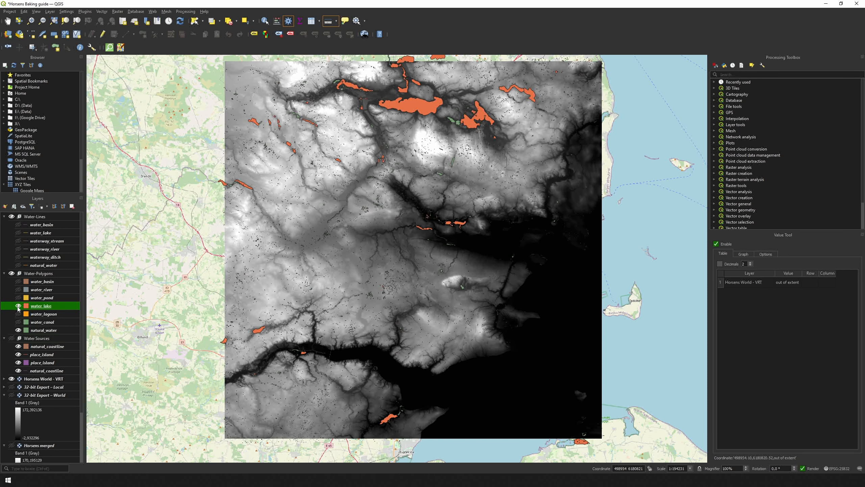
{"action": "left_click", "coordinate": [18, 306]}
{"action": "left_click", "coordinate": [18, 330]}
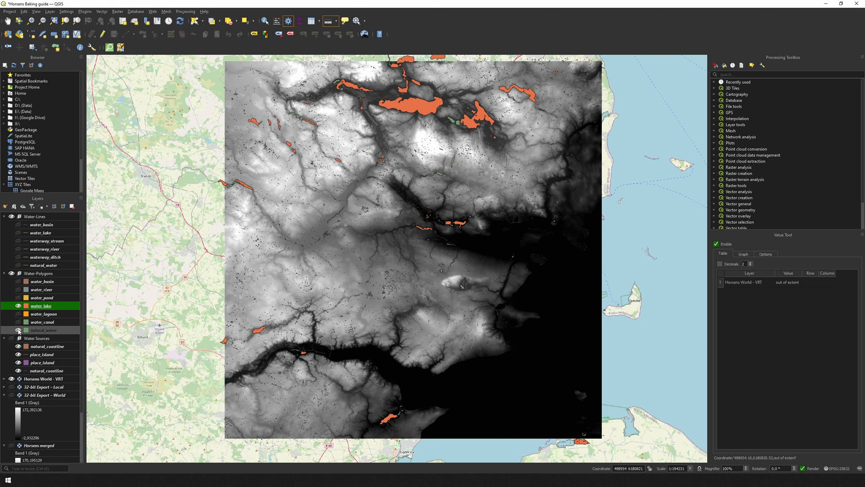
Step: Examine the water_pond, water_river and water_basin polygons on the map by toggling their visibility, leaving them hidden
{"action": "left_click", "coordinate": [18, 297]}
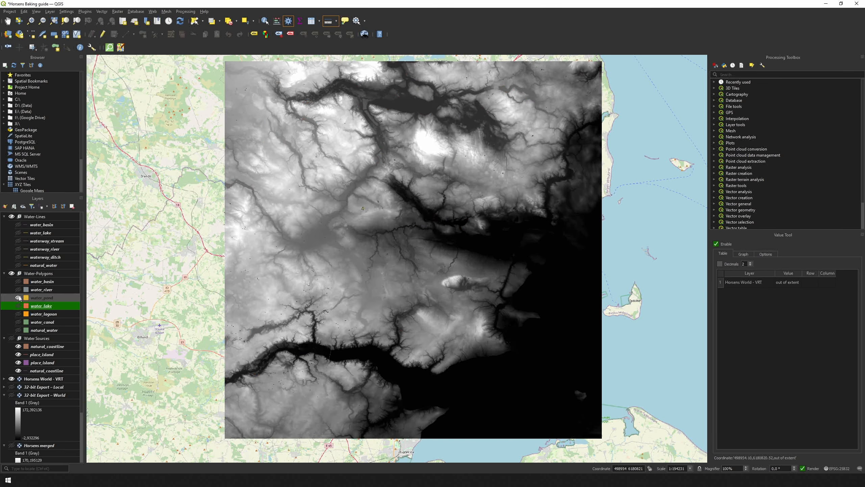
{"action": "left_click", "coordinate": [18, 290]}
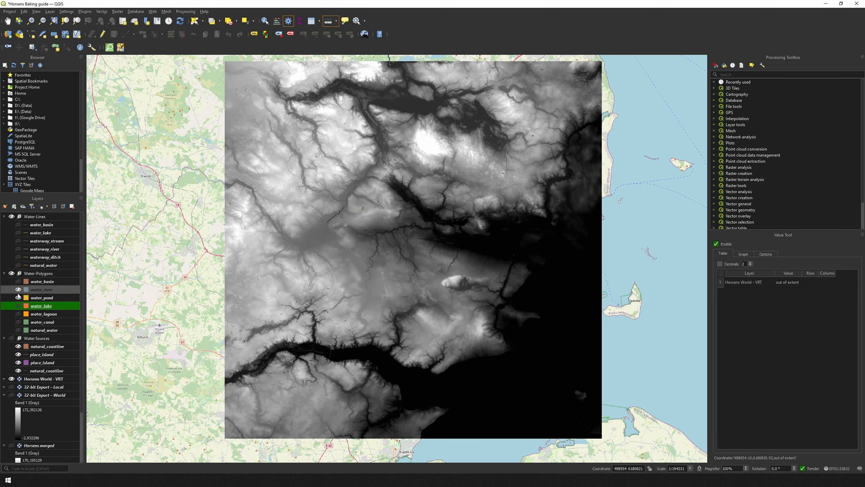
{"action": "left_click", "coordinate": [19, 292]}
{"action": "left_click", "coordinate": [18, 292]}
{"action": "left_click", "coordinate": [18, 281]}
{"action": "left_click", "coordinate": [18, 281]}
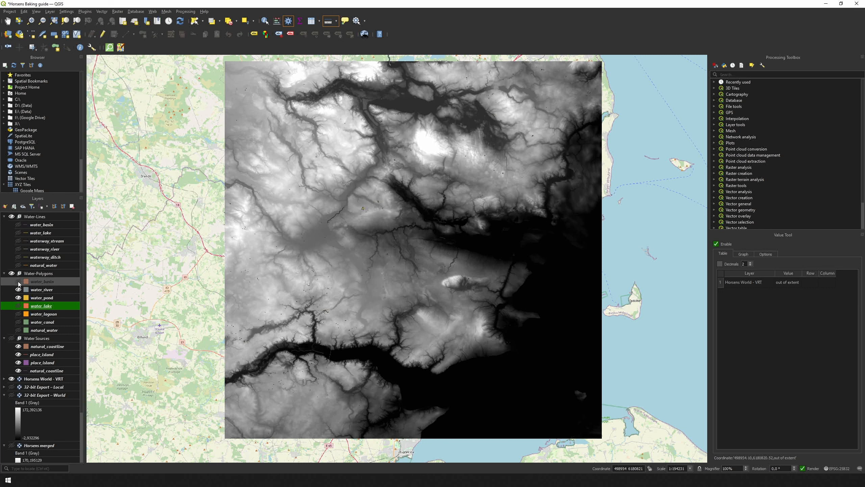
{"action": "left_click", "coordinate": [18, 282]}
{"action": "left_click", "coordinate": [19, 298]}
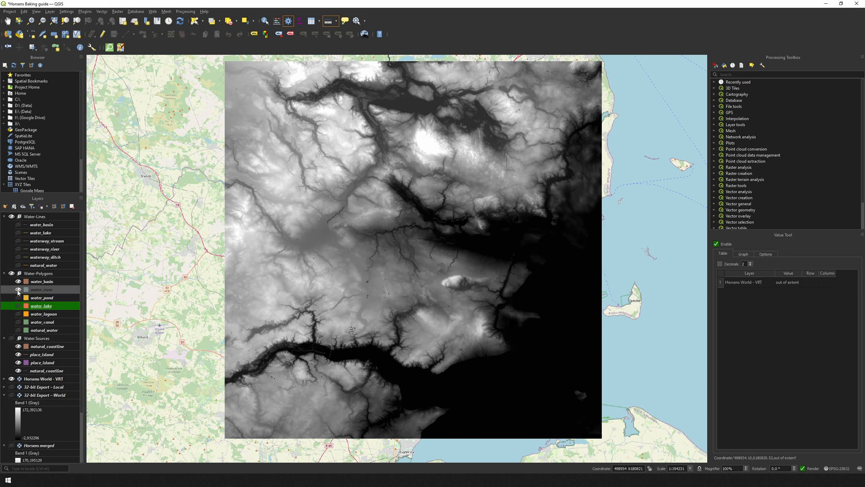
{"action": "left_click", "coordinate": [18, 289]}
{"action": "left_click", "coordinate": [18, 282]}
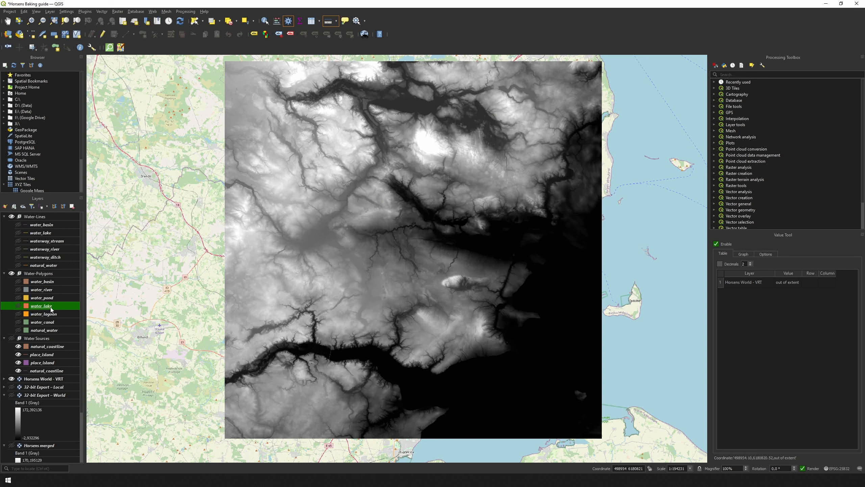
Step: Rename the water_basin layer in the Water-Polygons group as water_basin-polygon
{"action": "left_click", "coordinate": [59, 282]}
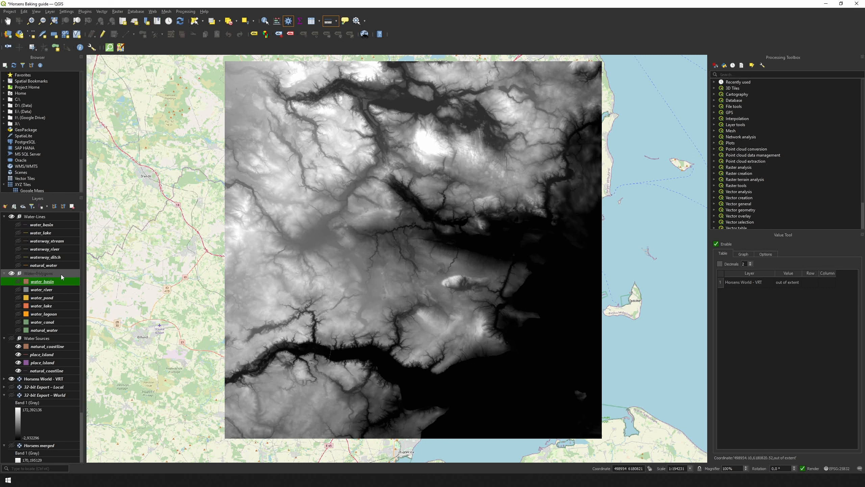
{"action": "right_click", "coordinate": [59, 281]}
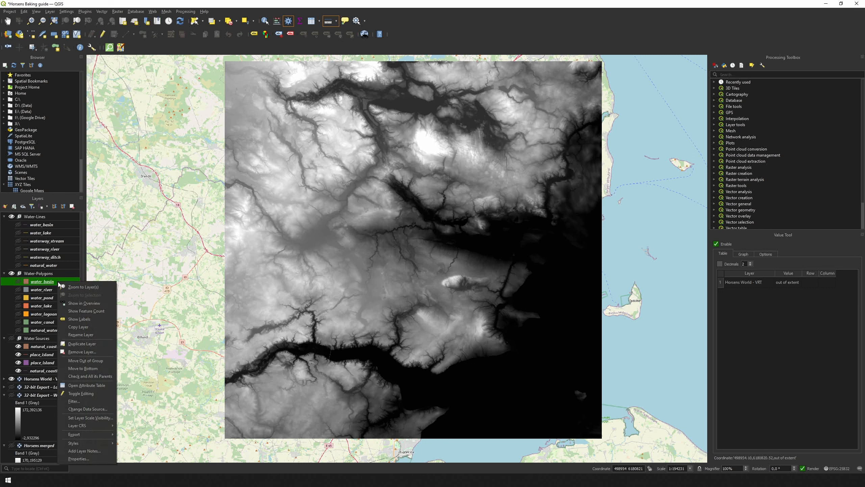
{"action": "left_click", "coordinate": [84, 335]}
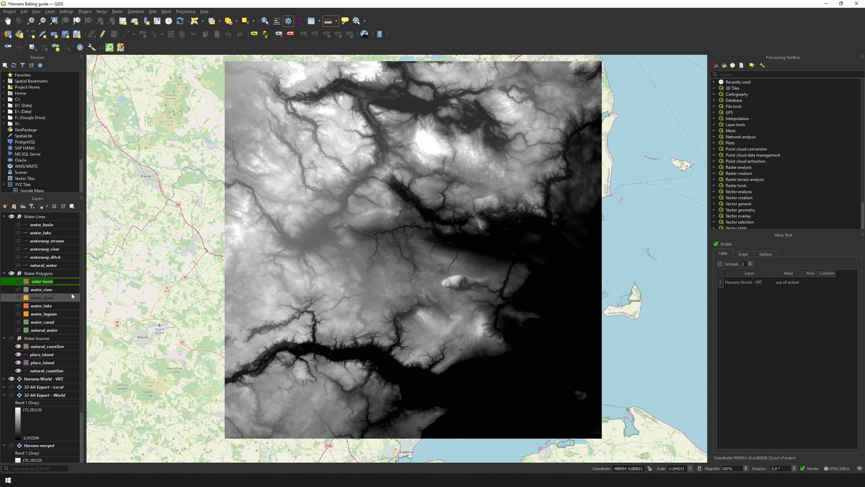
{"action": "left_click", "coordinate": [70, 281]}
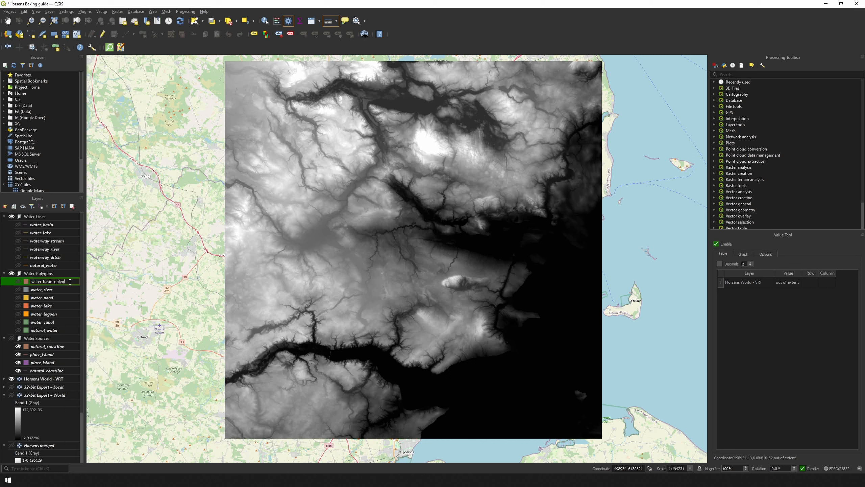
{"action": "key", "text": "shift+Left"}
{"action": "key", "text": "shift+Left"}
{"action": "key", "text": "shift+Left"}
{"action": "key", "text": "shift+Left"}
{"action": "key", "text": "Return"}
Step: Rename the water_river and water_pond layers in Water-Polygons as water_river-polygon and water_pond-polygon
{"action": "left_click", "coordinate": [58, 288]}
{"action": "right_click", "coordinate": [58, 288]}
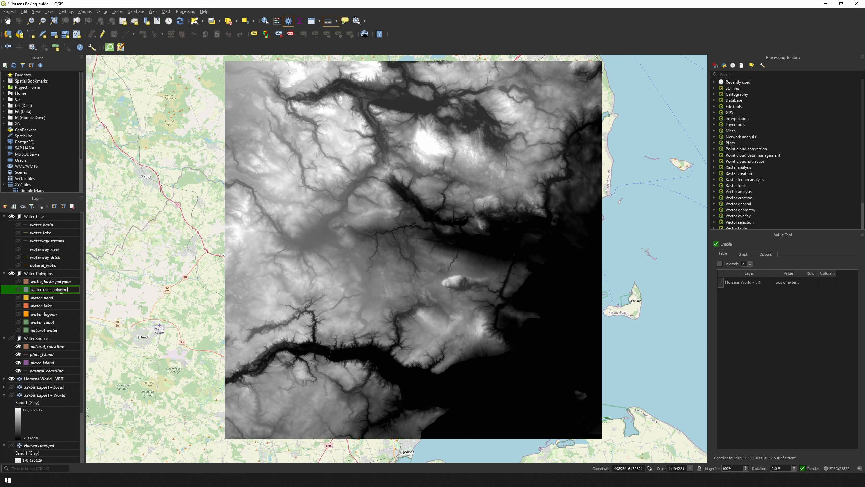
{"action": "right_click", "coordinate": [62, 297]}
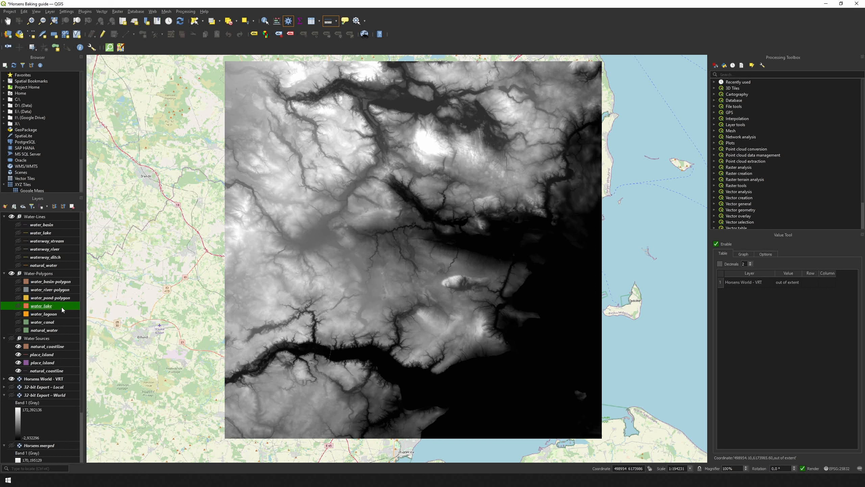
Step: Rename the water_lake and water_lagoon layers in Water-Polygons as water_lake-polygon and water_lagoon-polygon
{"action": "right_click", "coordinate": [61, 306]}
{"action": "left_click", "coordinate": [80, 167]}
{"action": "type", "text": "-polygon"}
{"action": "key", "text": "Return"}
{"action": "right_click", "coordinate": [63, 314]}
{"action": "left_click", "coordinate": [86, 178]}
{"action": "key", "text": "End"}
{"action": "type", "text": "-polygon"}
{"action": "key", "text": "Return"}
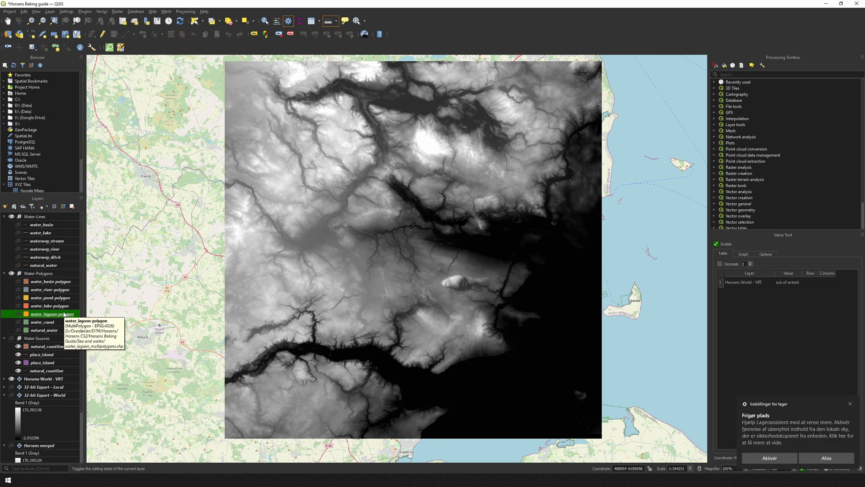
Step: Rename the water_canal and natural_water layers in Water-Polygons as water_canal-polygon and natural_water-polygon
{"action": "right_click", "coordinate": [67, 323]}
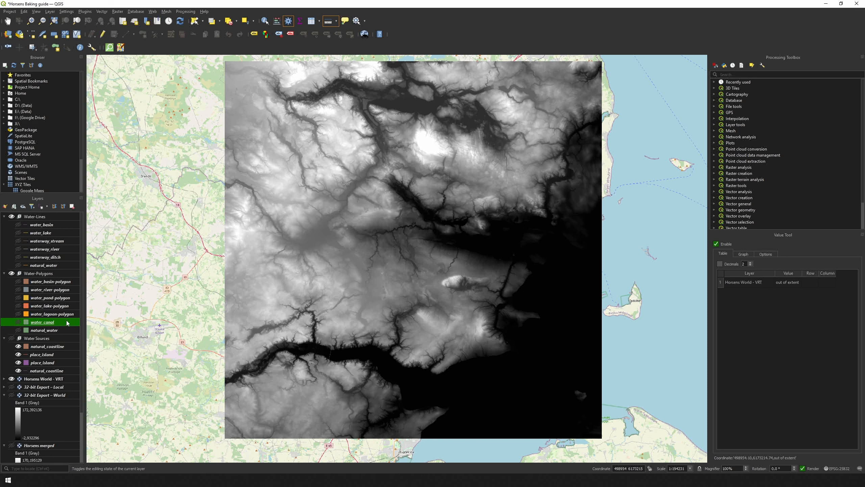
{"action": "left_click", "coordinate": [90, 186]}
{"action": "key", "text": "End"}
{"action": "type", "text": "-polygon"}
{"action": "key", "text": "Return"}
{"action": "right_click", "coordinate": [61, 330]}
{"action": "left_click", "coordinate": [86, 193]}
{"action": "key", "text": "End"}
{"action": "type", "text": "-polygon"}
{"action": "key", "text": "Return"}
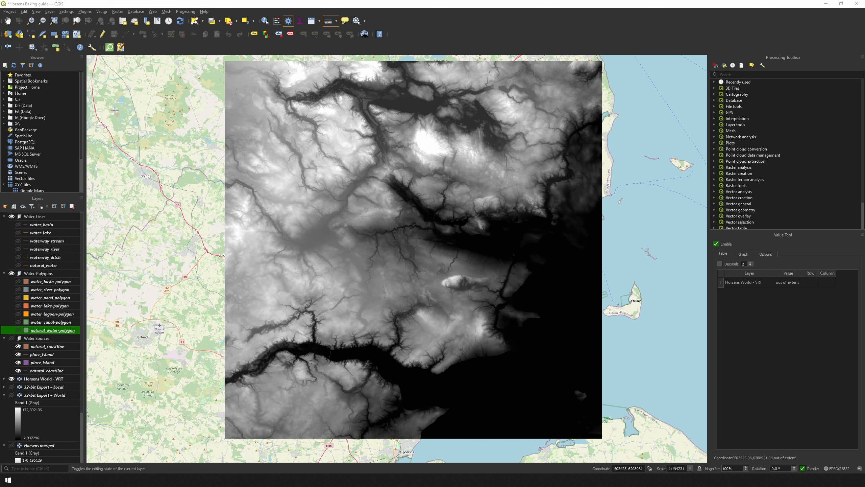
Step: Start Merge Vector Layers with the seven -polygon layers as input: natural_water, basin, canal, lagoon, lake, pond and river
{"action": "left_click", "coordinate": [101, 12]}
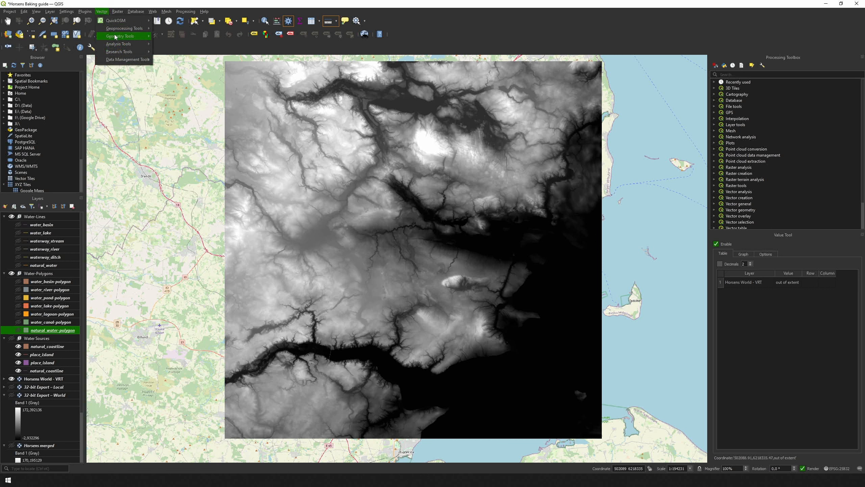
{"action": "mouse_move", "coordinate": [127, 61]}
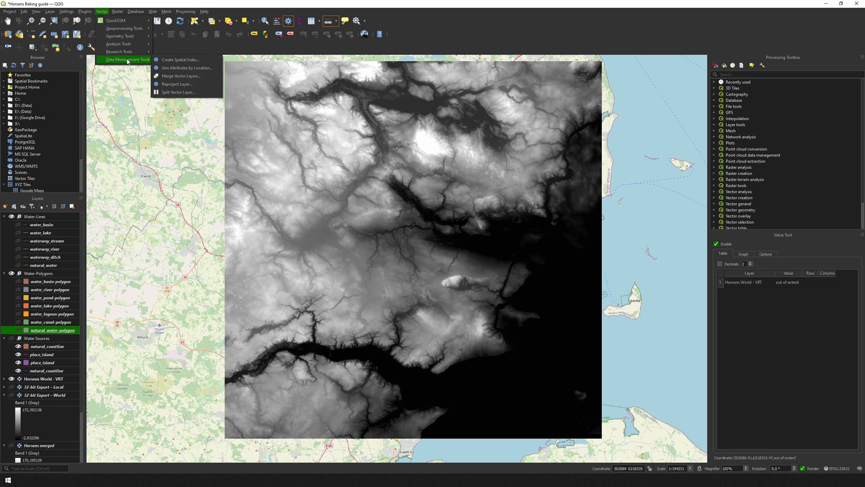
{"action": "left_click", "coordinate": [183, 75]}
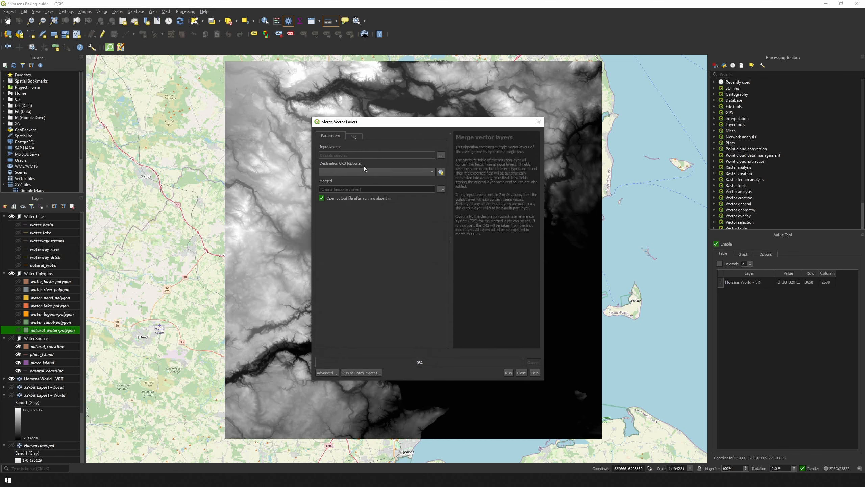
{"action": "left_click", "coordinate": [440, 156]}
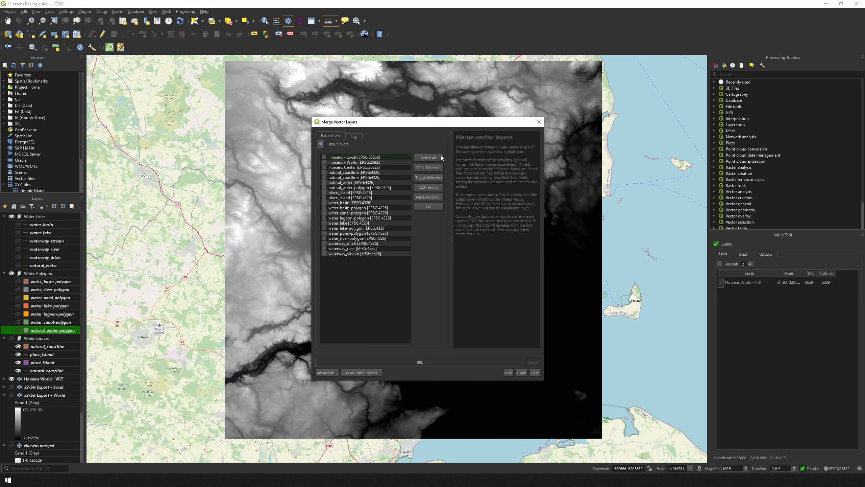
{"action": "left_click", "coordinate": [324, 238]}
{"action": "left_click", "coordinate": [324, 233]}
{"action": "left_click", "coordinate": [324, 228]}
{"action": "left_click", "coordinate": [323, 207]}
{"action": "left_click", "coordinate": [321, 144]}
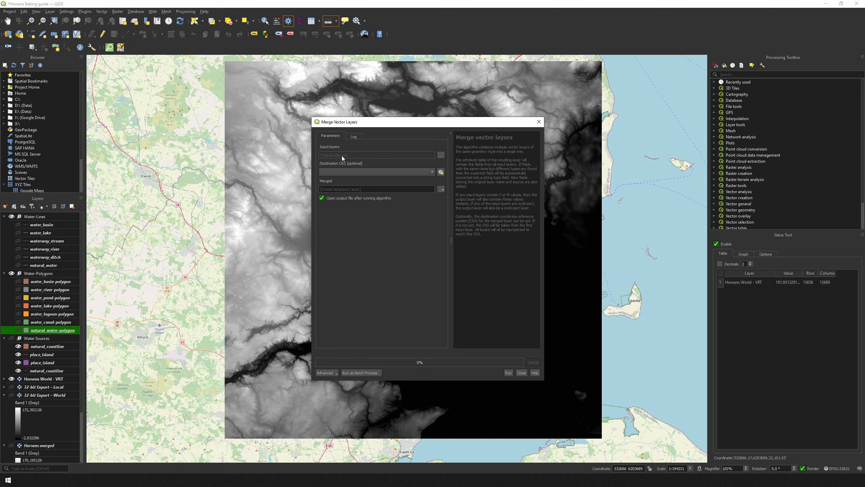
Step: Run the merge with destination CRS EPSG:25832 - ETRS89 / UTM zone 32N, saving to Lakes and Rivers.shp in the Sea and water folder
{"action": "left_click", "coordinate": [417, 171]}
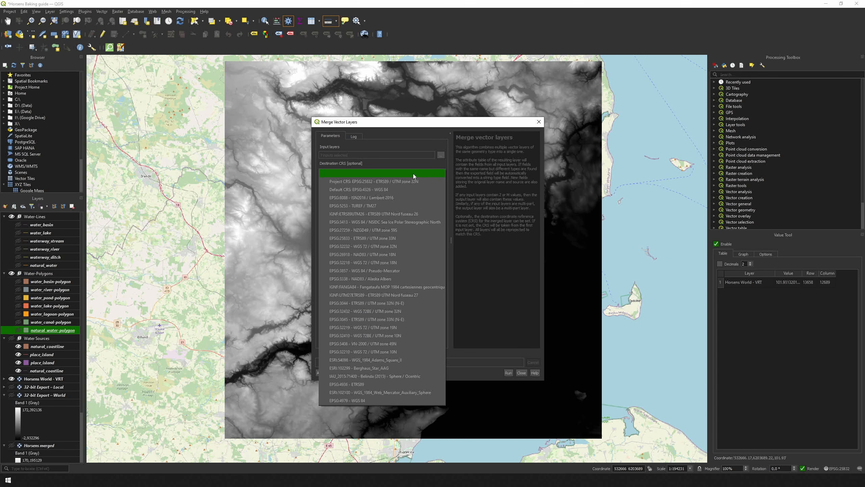
{"action": "left_click", "coordinate": [405, 182]}
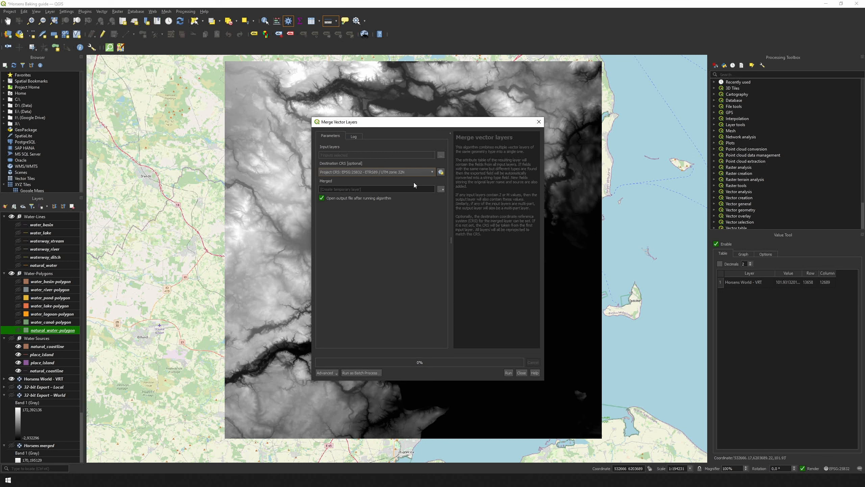
{"action": "left_click", "coordinate": [441, 191]}
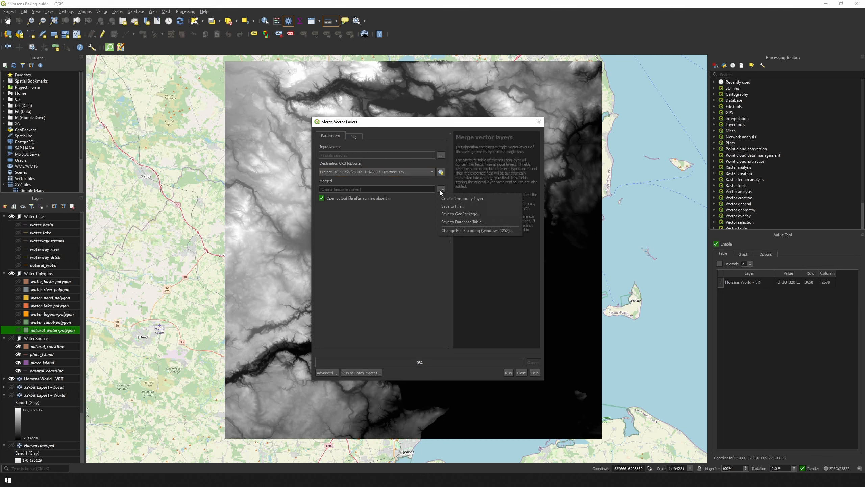
{"action": "left_click", "coordinate": [446, 207]}
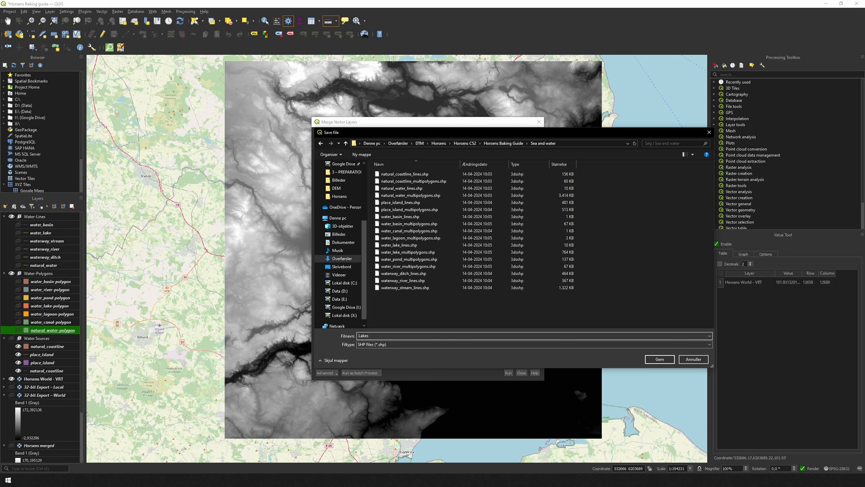
{"action": "type", "text": "Lakes and Rivers"}
{"action": "left_click", "coordinate": [659, 359]}
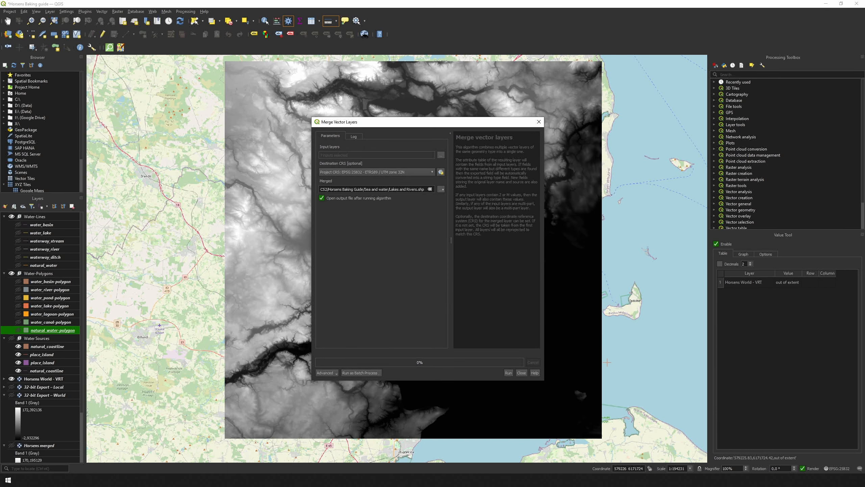
{"action": "left_click", "coordinate": [508, 373]}
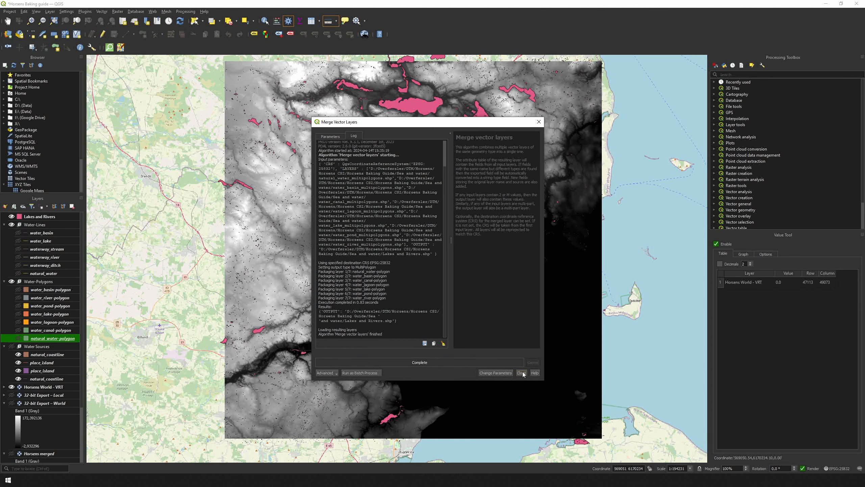
{"action": "left_click", "coordinate": [522, 373]}
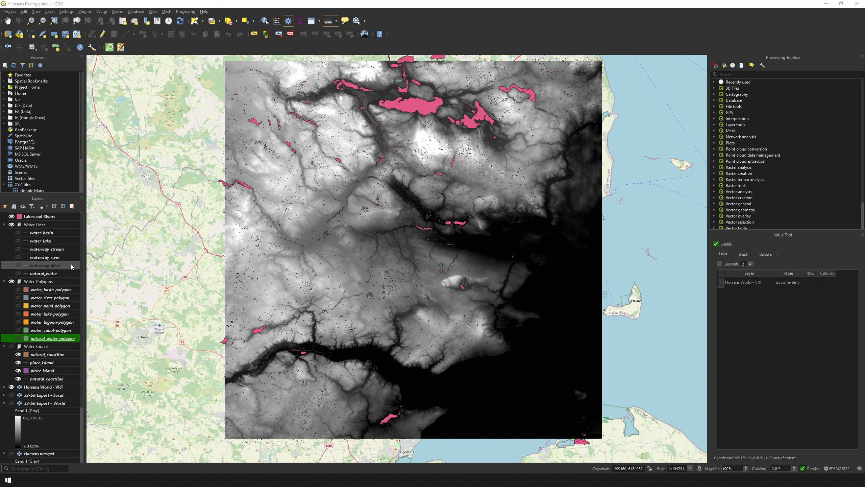
Step: Hide the Water-Lines group and check the attribute table of the merged Lakes and Rivers layer
{"action": "left_click", "coordinate": [11, 225]}
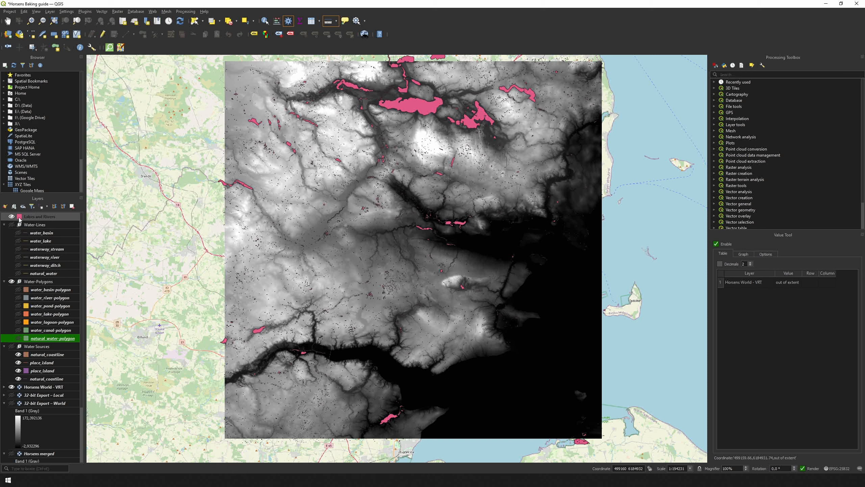
{"action": "left_click", "coordinate": [30, 217]}
{"action": "right_click", "coordinate": [31, 219]}
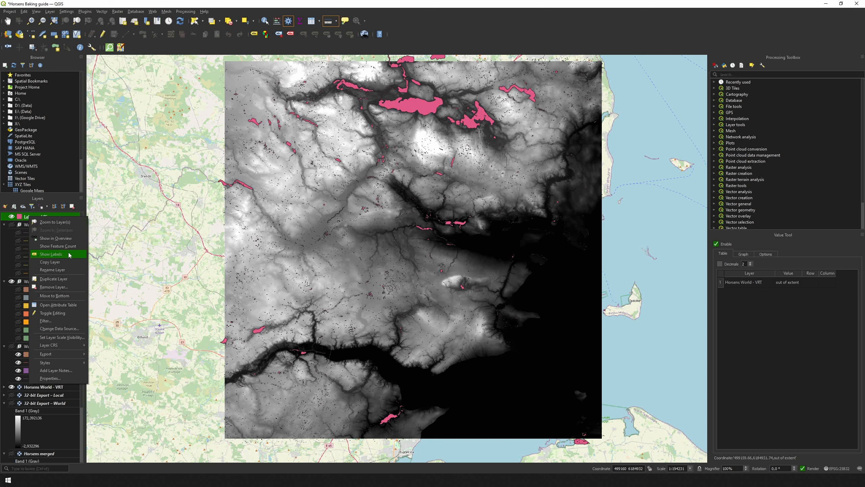
{"action": "left_click", "coordinate": [71, 307]}
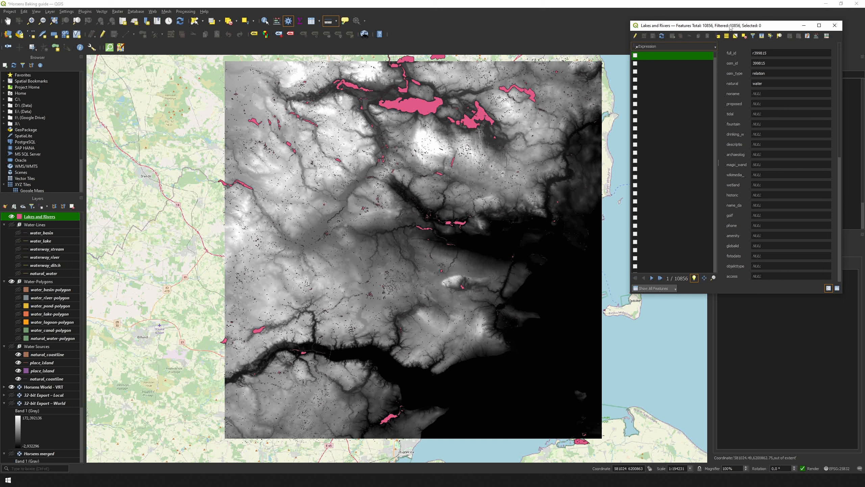
{"action": "left_click", "coordinate": [835, 26]}
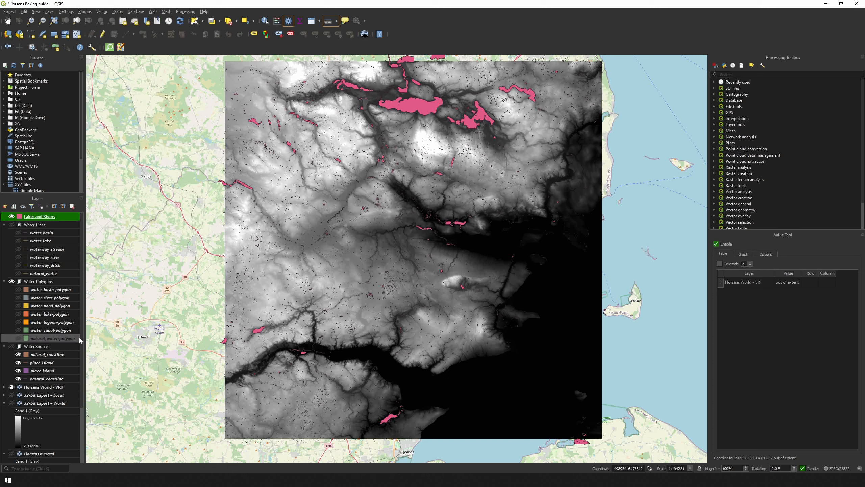
Step: Hide the Horsens World - VRT and OpenStreetMap layers, and show 32-bit Export – Local at about 20% opacity
{"action": "scroll", "coordinate": [68, 340], "scroll_direction": "down", "scroll_amount": 3}
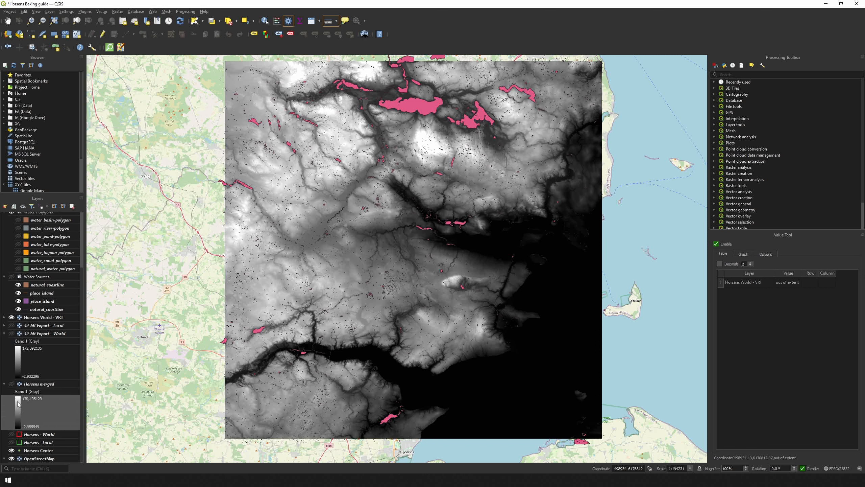
{"action": "left_click", "coordinate": [11, 318]}
{"action": "double_click", "coordinate": [41, 325]}
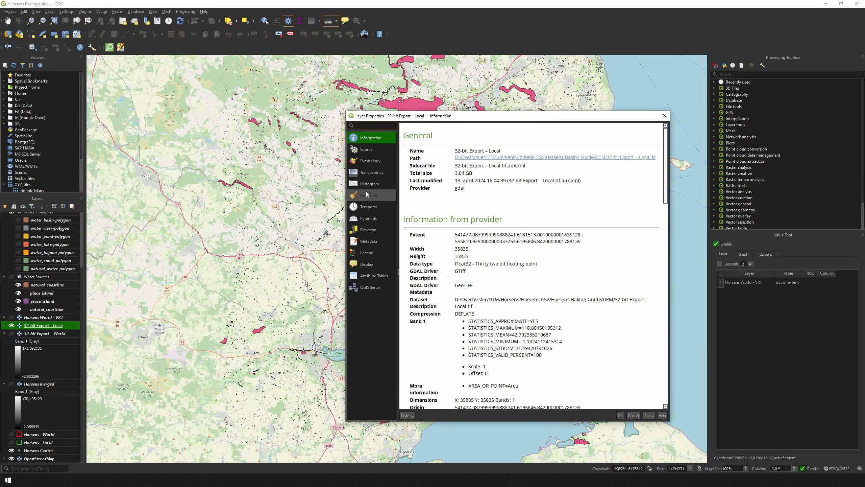
{"action": "left_click", "coordinate": [371, 172]}
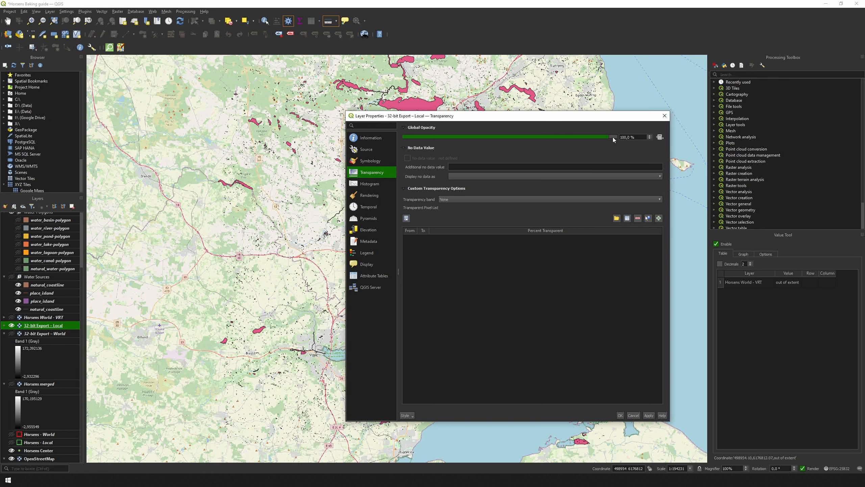
{"action": "left_click_drag", "start_coordinate": [614, 138], "coordinate": [495, 138]}
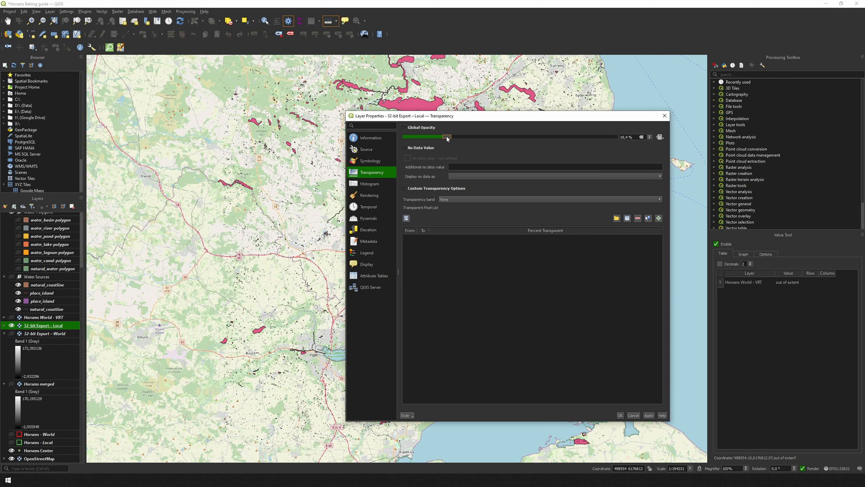
{"action": "left_click", "coordinate": [620, 415]}
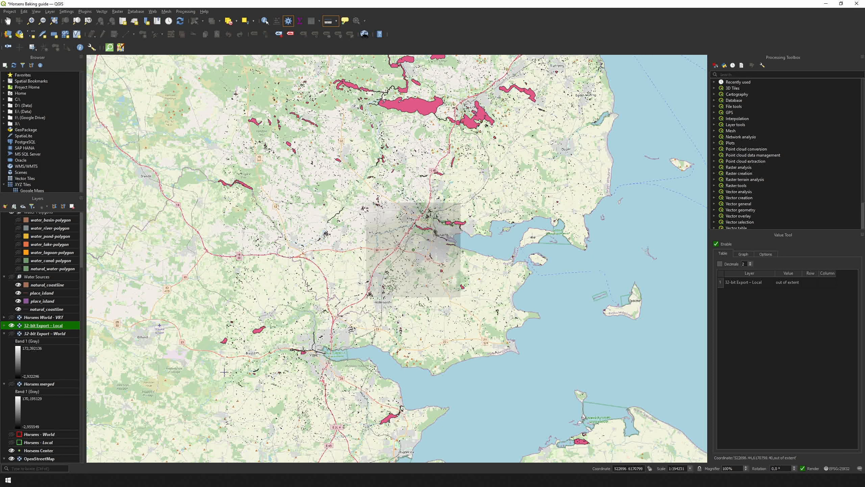
{"action": "left_click", "coordinate": [12, 459]}
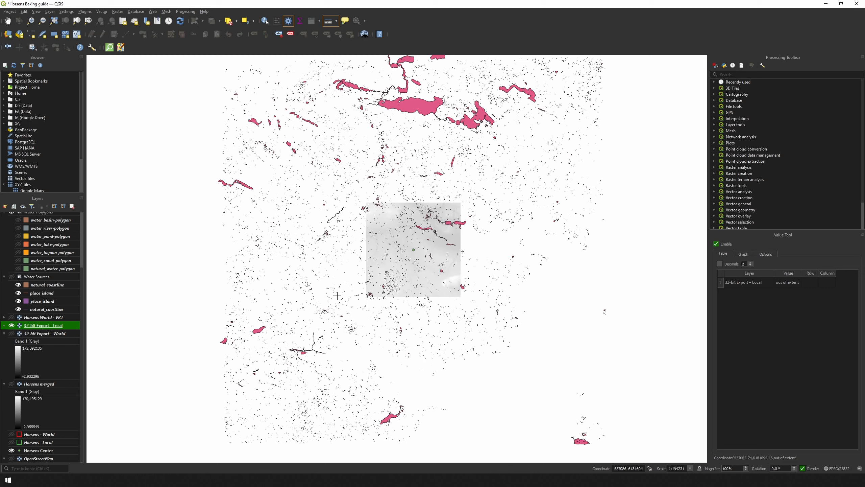
Step: Turn on editing for the Lakes and Rivers layer and activate Select Features by Freehand
{"action": "left_click_drag", "start_coordinate": [430, 265], "coordinate": [383, 294]}
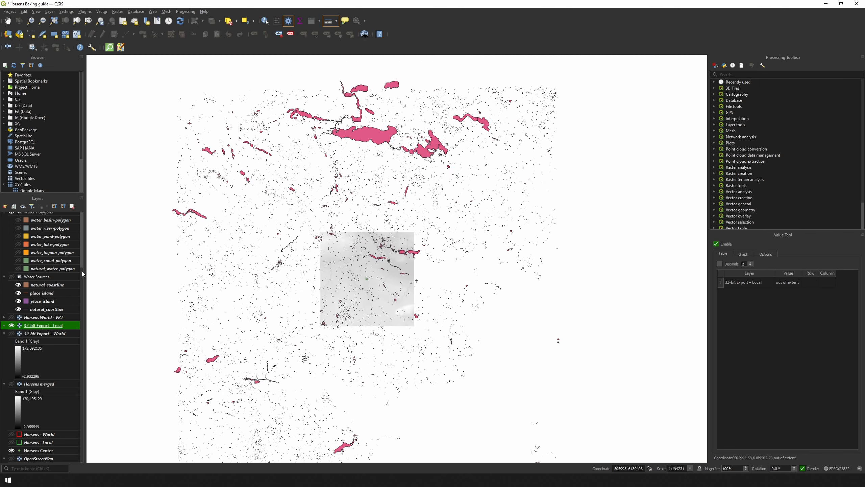
{"action": "scroll", "coordinate": [83, 247], "scroll_direction": "up", "scroll_amount": 2}
{"action": "scroll", "coordinate": [83, 247], "scroll_direction": "up", "scroll_amount": 2}
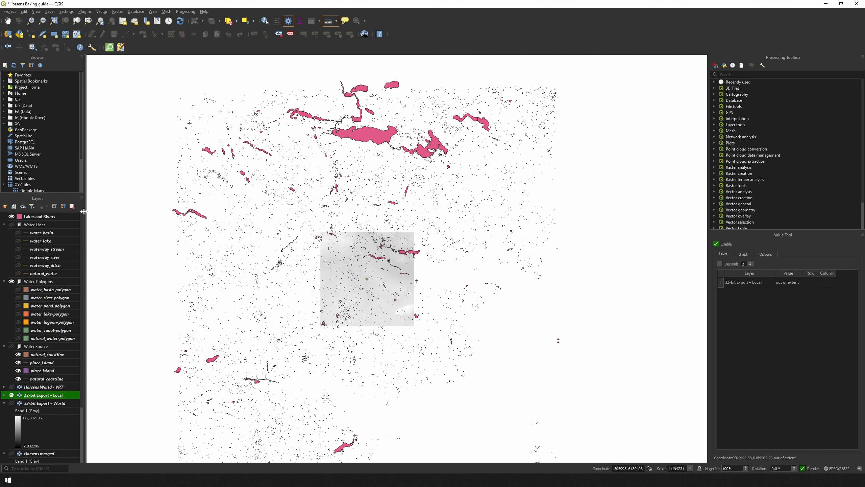
{"action": "left_click", "coordinate": [46, 218]}
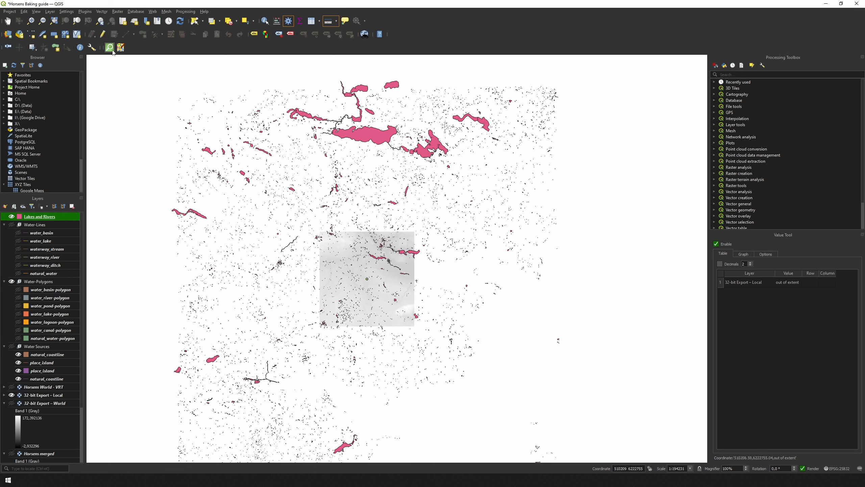
{"action": "left_click", "coordinate": [103, 34]}
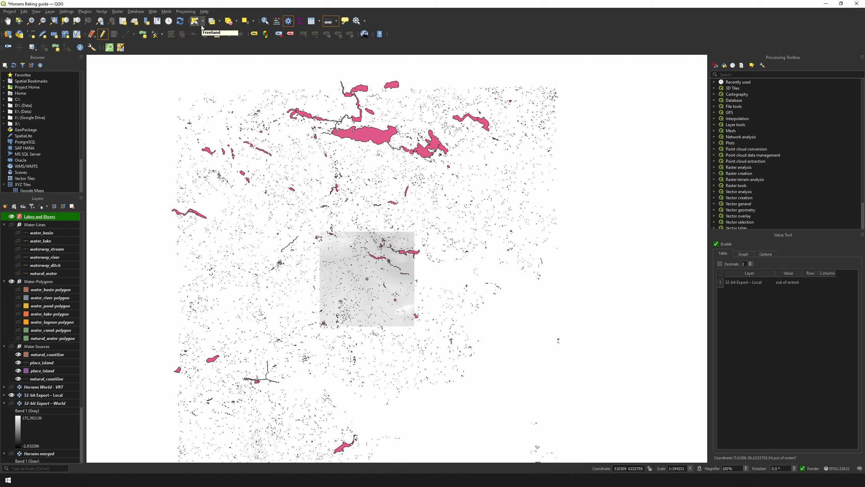
{"action": "left_click", "coordinate": [203, 21]}
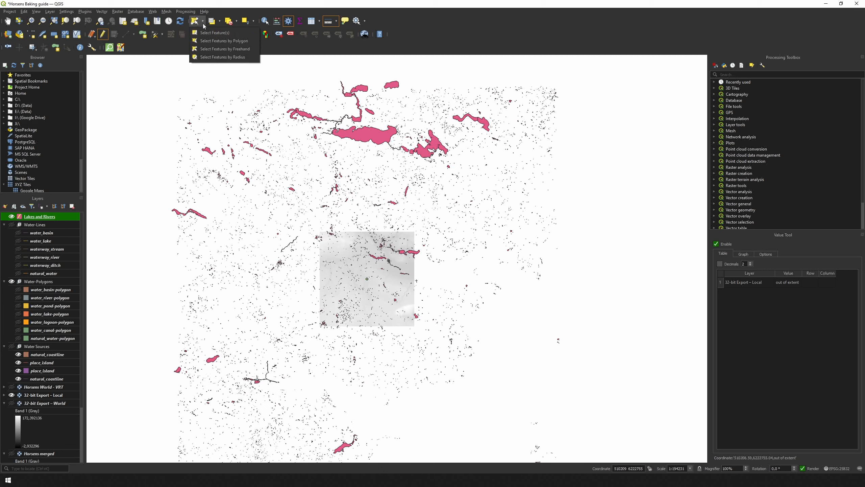
{"action": "left_click", "coordinate": [202, 51]}
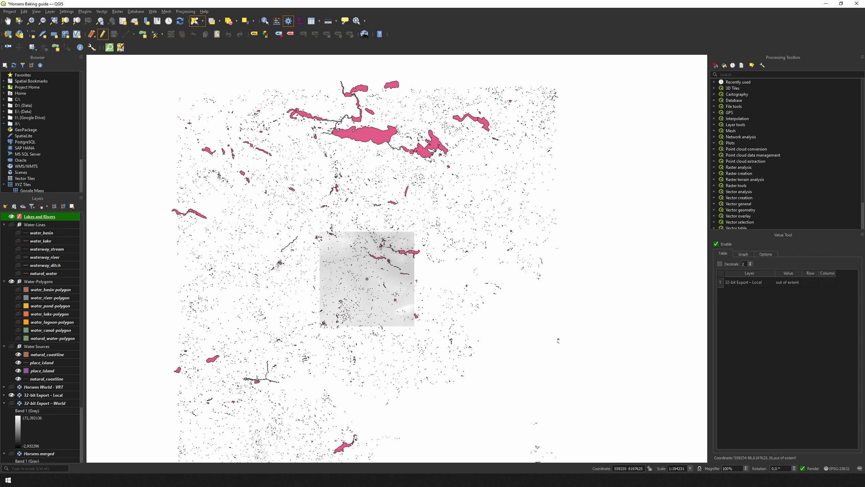
Step: Select the small scattered water polygons just north of the local DEM square freehand and delete them, leaving out the larger lakes
{"action": "scroll", "coordinate": [437, 222], "scroll_direction": "up", "scroll_amount": 1}
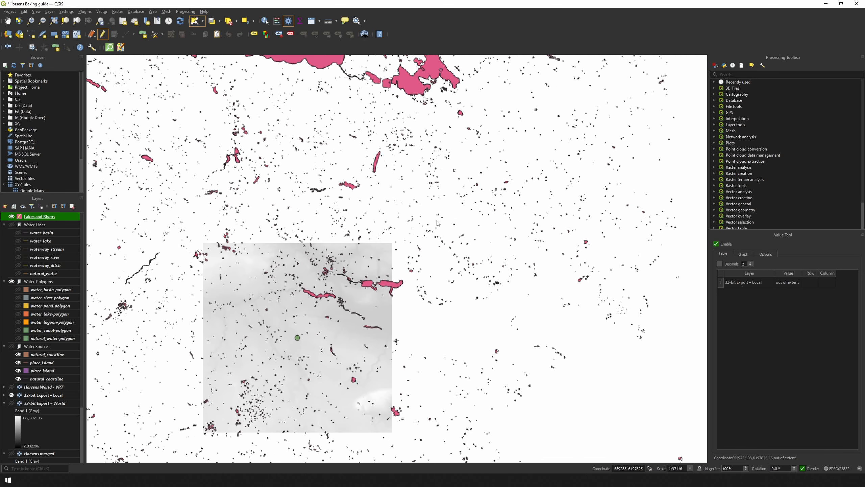
{"action": "scroll", "coordinate": [423, 228], "scroll_direction": "up", "scroll_amount": 1}
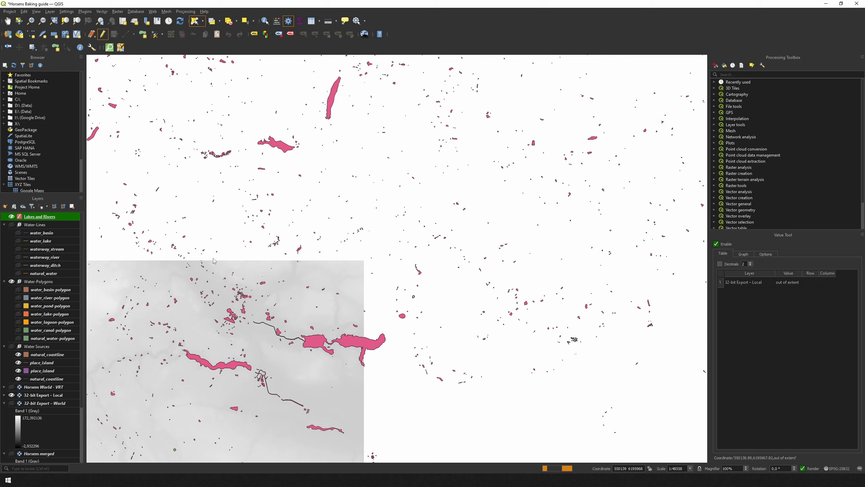
{"action": "mouse_move", "coordinate": [93, 223]}
{"action": "left_mouse_down"}
{"action": "mouse_move", "coordinate": [109, 174]}
{"action": "mouse_move", "coordinate": [122, 168]}
{"action": "mouse_move", "coordinate": [112, 144]}
{"action": "mouse_move", "coordinate": [136, 71]}
{"action": "mouse_move", "coordinate": [228, 72]}
{"action": "mouse_move", "coordinate": [315, 126]}
{"action": "mouse_move", "coordinate": [256, 128]}
{"action": "mouse_move", "coordinate": [202, 146]}
{"action": "mouse_move", "coordinate": [222, 164]}
{"action": "mouse_move", "coordinate": [254, 150]}
{"action": "mouse_move", "coordinate": [253, 141]}
{"action": "mouse_move", "coordinate": [289, 156]}
{"action": "mouse_move", "coordinate": [298, 136]}
{"action": "mouse_move", "coordinate": [338, 131]}
{"action": "mouse_move", "coordinate": [390, 155]}
{"action": "mouse_move", "coordinate": [437, 211]}
{"action": "mouse_move", "coordinate": [419, 244]}
{"action": "mouse_move", "coordinate": [372, 252]}
{"action": "mouse_move", "coordinate": [312, 256]}
{"action": "mouse_move", "coordinate": [294, 237]}
{"action": "mouse_move", "coordinate": [289, 261]}
{"action": "mouse_move", "coordinate": [130, 257]}
{"action": "mouse_move", "coordinate": [142, 259]}
{"action": "left_mouse_up"}
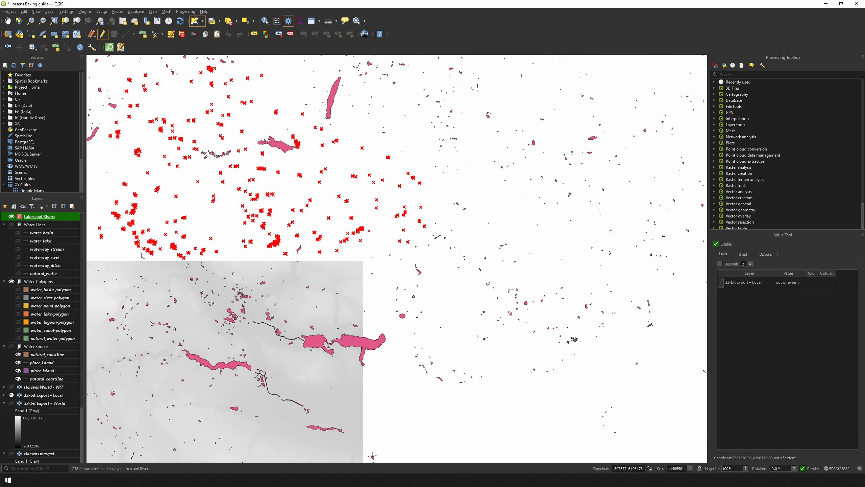
{"action": "key", "text": "Delete"}
{"action": "key", "text": "Return"}
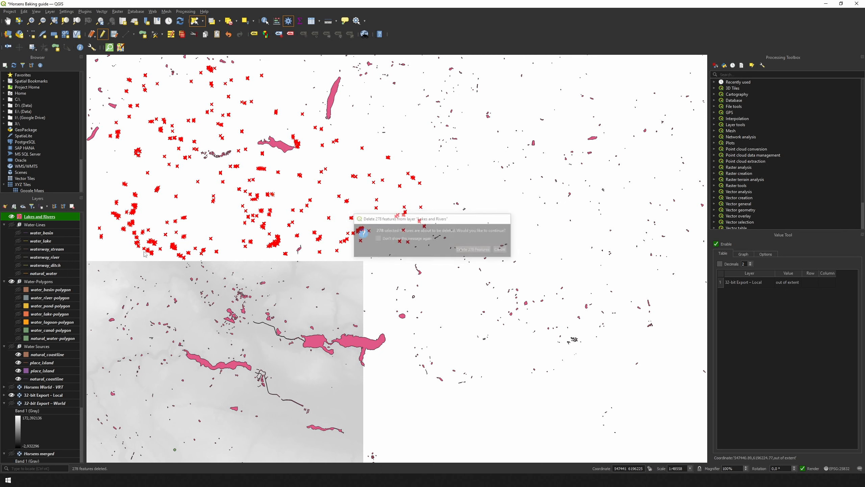
{"action": "left_click_drag", "start_coordinate": [381, 176], "coordinate": [327, 276]}
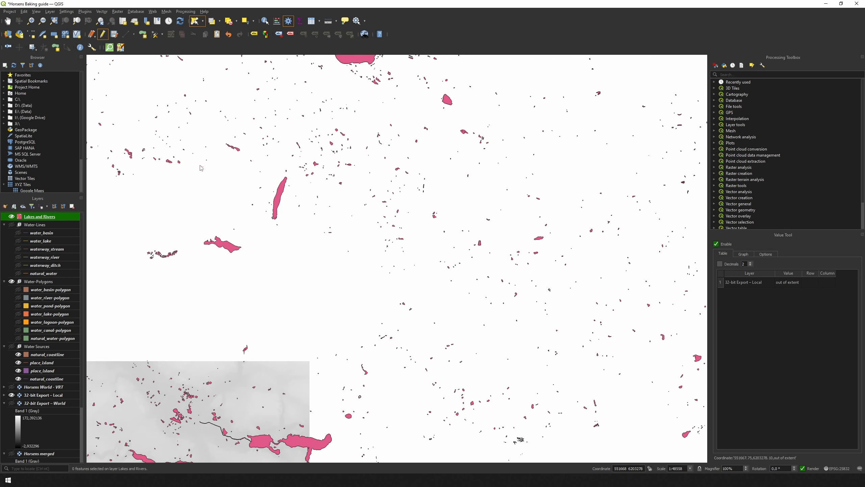
Step: Select the small scattered water polygons north, east and north-east of the local DEM square freehand and delete them, sparing the larger lakes
{"action": "mouse_move", "coordinate": [208, 170]}
{"action": "left_mouse_down"}
{"action": "mouse_move", "coordinate": [384, 94]}
{"action": "mouse_move", "coordinate": [261, 178]}
{"action": "left_mouse_up"}
{"action": "key", "text": "Delete"}
{"action": "key", "text": "Return"}
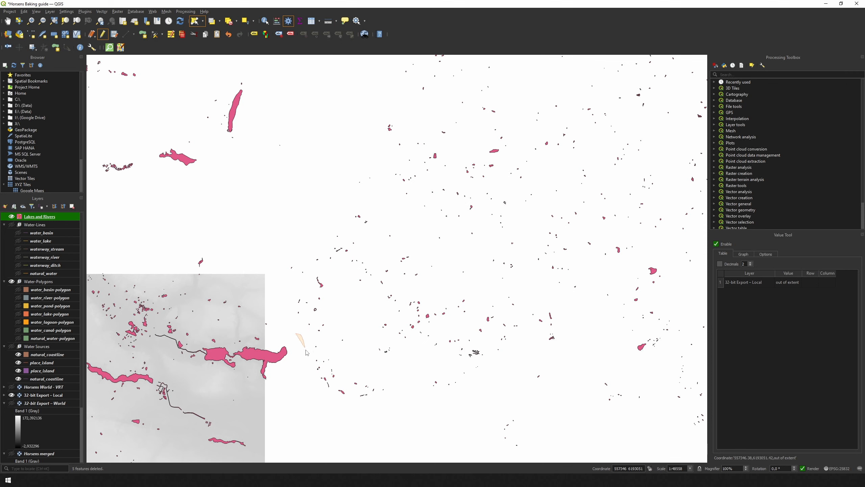
{"action": "mouse_move", "coordinate": [296, 333]}
{"action": "left_mouse_down"}
{"action": "mouse_move", "coordinate": [646, 341]}
{"action": "mouse_move", "coordinate": [692, 98]}
{"action": "mouse_move", "coordinate": [429, 72]}
{"action": "mouse_move", "coordinate": [375, 145]}
{"action": "left_mouse_up"}
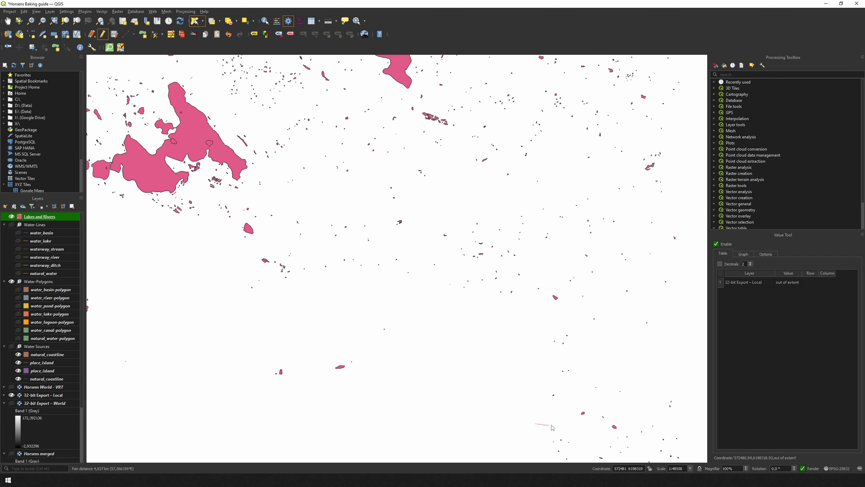
{"action": "mouse_move", "coordinate": [535, 424]}
{"action": "left_mouse_down"}
{"action": "mouse_move", "coordinate": [628, 58]}
{"action": "mouse_move", "coordinate": [415, 111]}
{"action": "mouse_move", "coordinate": [261, 60]}
{"action": "mouse_move", "coordinate": [252, 147]}
{"action": "mouse_move", "coordinate": [213, 210]}
{"action": "mouse_move", "coordinate": [270, 260]}
{"action": "left_mouse_up"}
{"action": "left_click_drag", "start_coordinate": [270, 260], "coordinate": [271, 261]}
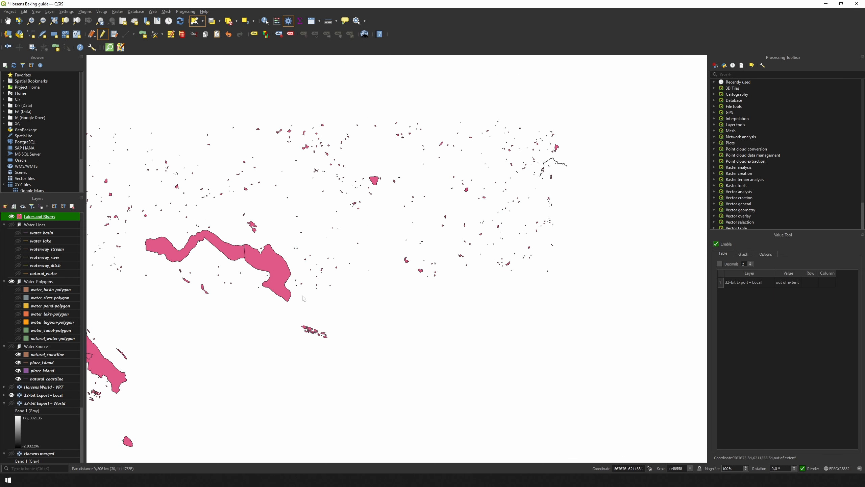
{"action": "mouse_move", "coordinate": [299, 294]}
{"action": "left_mouse_down"}
{"action": "mouse_move", "coordinate": [146, 241]}
{"action": "mouse_move", "coordinate": [133, 286]}
{"action": "mouse_move", "coordinate": [116, 113]}
{"action": "mouse_move", "coordinate": [375, 186]}
{"action": "mouse_move", "coordinate": [542, 112]}
{"action": "mouse_move", "coordinate": [554, 175]}
{"action": "left_mouse_up"}
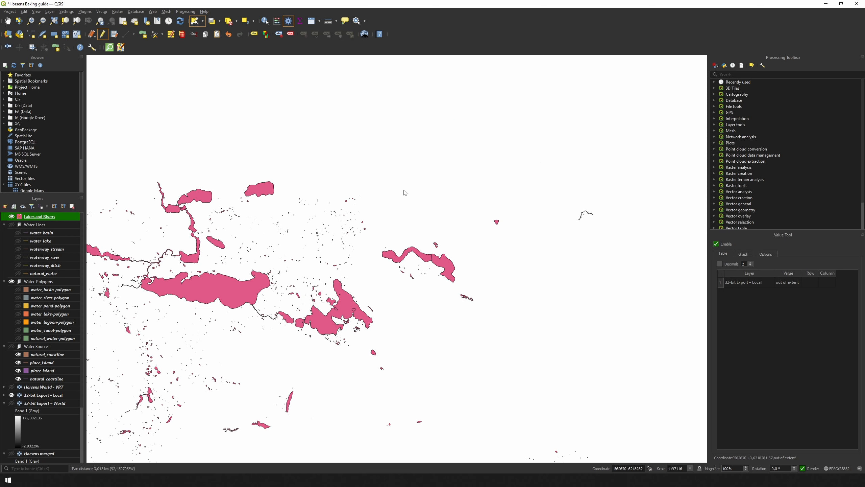
Step: Select the tiny water polygons around the shores of the larger northern lakes freehand and delete them
{"action": "mouse_move", "coordinate": [202, 266]}
{"action": "left_mouse_down"}
{"action": "mouse_move", "coordinate": [190, 225]}
{"action": "mouse_move", "coordinate": [240, 126]}
{"action": "mouse_move", "coordinate": [547, 235]}
{"action": "mouse_move", "coordinate": [378, 358]}
{"action": "mouse_move", "coordinate": [347, 343]}
{"action": "mouse_move", "coordinate": [315, 288]}
{"action": "mouse_move", "coordinate": [158, 272]}
{"action": "left_mouse_up"}
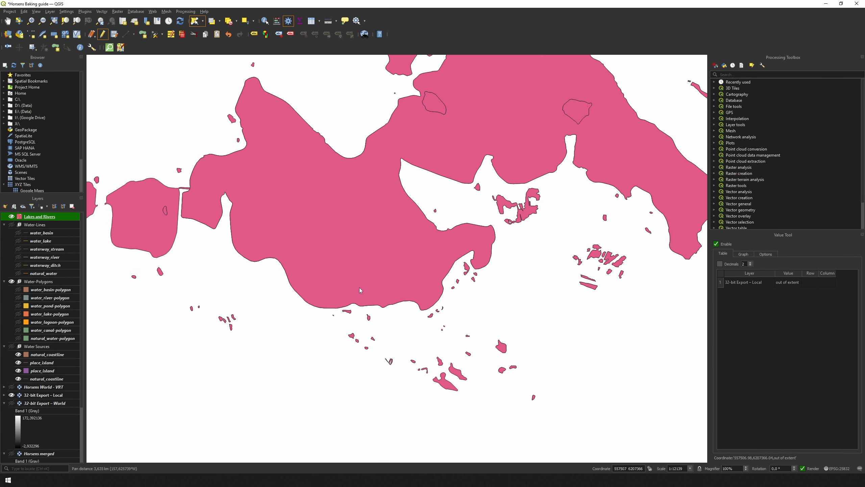
{"action": "mouse_move", "coordinate": [127, 271]}
{"action": "left_mouse_down"}
{"action": "mouse_move", "coordinate": [413, 322]}
{"action": "mouse_move", "coordinate": [511, 245]}
{"action": "left_mouse_up"}
{"action": "left_click_drag", "start_coordinate": [542, 218], "coordinate": [308, 213]}
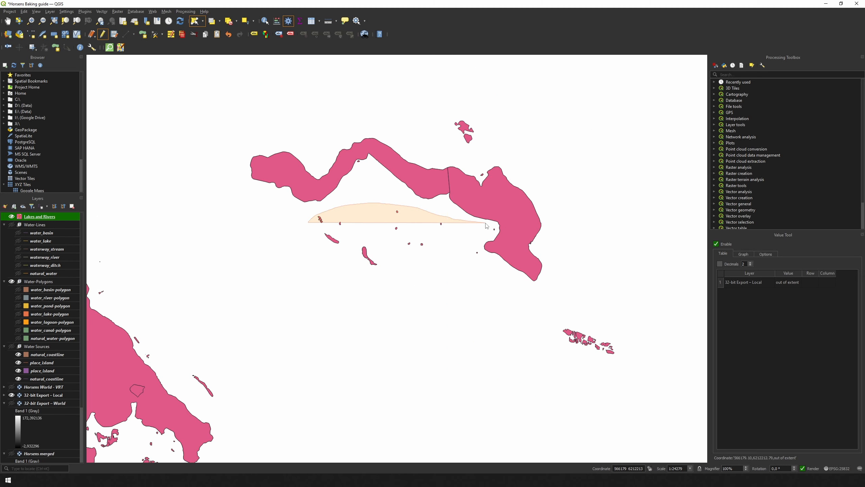
{"action": "key", "text": "Delete"}
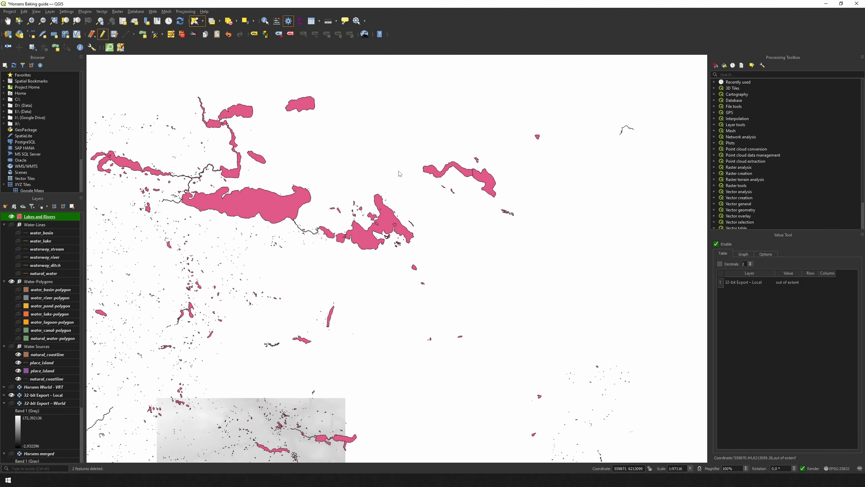
Step: Select the small scattered water polygons just west of the local DEM square freehand and delete them
{"action": "mouse_move", "coordinate": [350, 216]}
{"action": "left_mouse_down"}
{"action": "mouse_move", "coordinate": [463, 235]}
{"action": "mouse_move", "coordinate": [385, 355]}
{"action": "mouse_move", "coordinate": [362, 311]}
{"action": "mouse_move", "coordinate": [225, 341]}
{"action": "mouse_move", "coordinate": [261, 273]}
{"action": "mouse_move", "coordinate": [231, 201]}
{"action": "mouse_move", "coordinate": [315, 184]}
{"action": "mouse_move", "coordinate": [349, 215]}
{"action": "left_mouse_up"}
{"action": "key", "text": "Delete"}
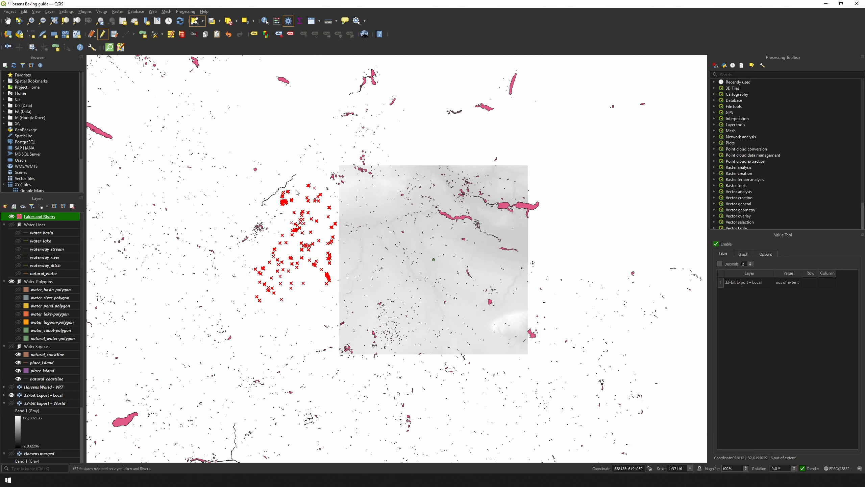
{"action": "key", "text": "Delete"}
Step: Measure the north–south length of the small hooked lake in the middle of the southern local DEM area
{"action": "scroll", "coordinate": [424, 295], "scroll_direction": "up", "scroll_amount": 1}
{"action": "left_click_drag", "start_coordinate": [424, 294], "coordinate": [384, 220]}
{"action": "scroll", "coordinate": [392, 256], "scroll_direction": "up", "scroll_amount": 1}
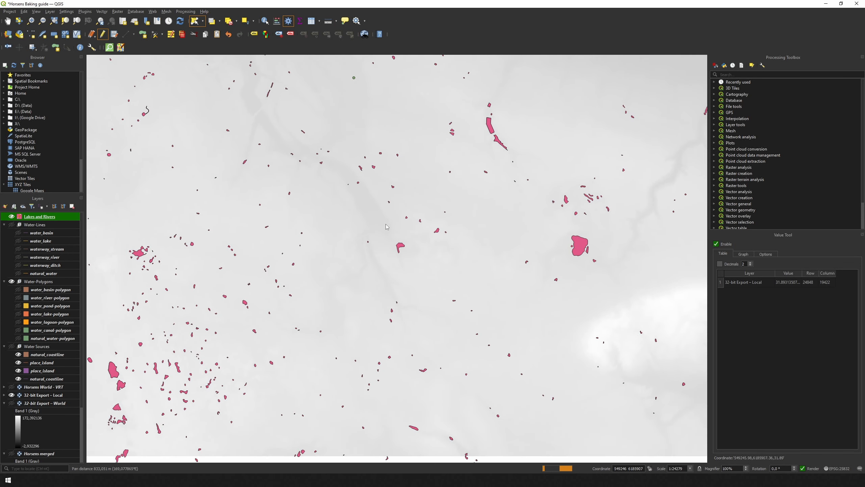
{"action": "scroll", "coordinate": [388, 233], "scroll_direction": "up", "scroll_amount": 1}
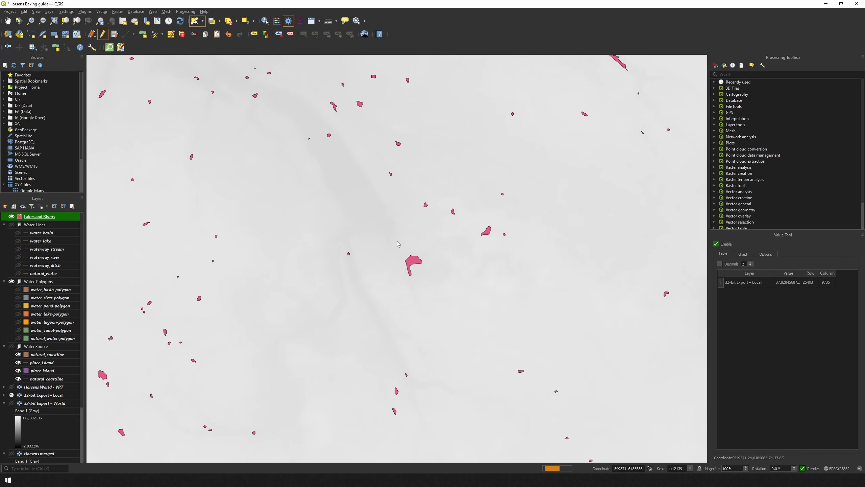
{"action": "left_click", "coordinate": [329, 21]}
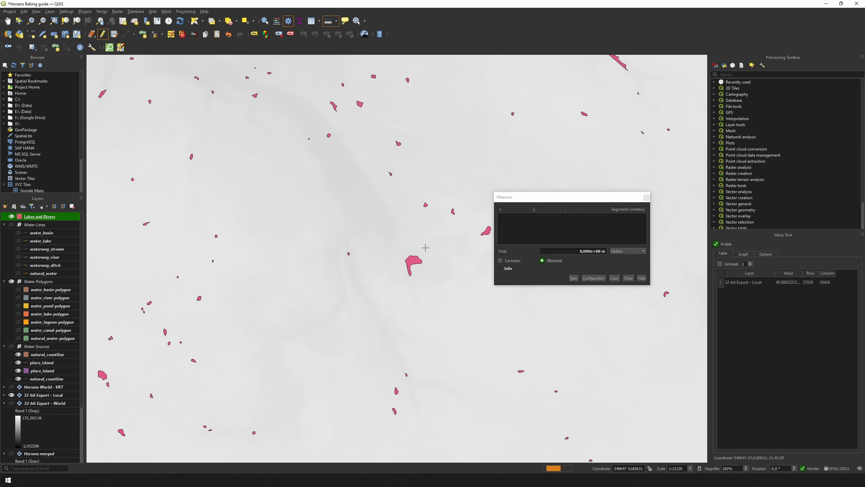
{"action": "left_click", "coordinate": [413, 255]}
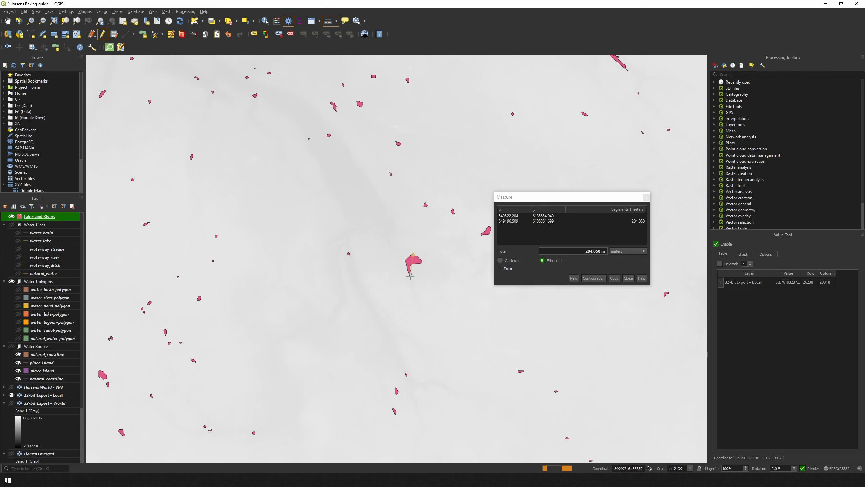
{"action": "left_click", "coordinate": [410, 275]}
{"action": "right_click", "coordinate": [417, 276]}
Step: Measure the length of the narrow elongated lake north-east of the hooked lake, and start another measurement near the southwestern pond cluster
{"action": "scroll", "coordinate": [408, 248], "scroll_direction": "down", "scroll_amount": 2}
{"action": "left_click_drag", "start_coordinate": [445, 199], "coordinate": [337, 278]}
{"action": "scroll", "coordinate": [337, 278], "scroll_direction": "up", "scroll_amount": 2}
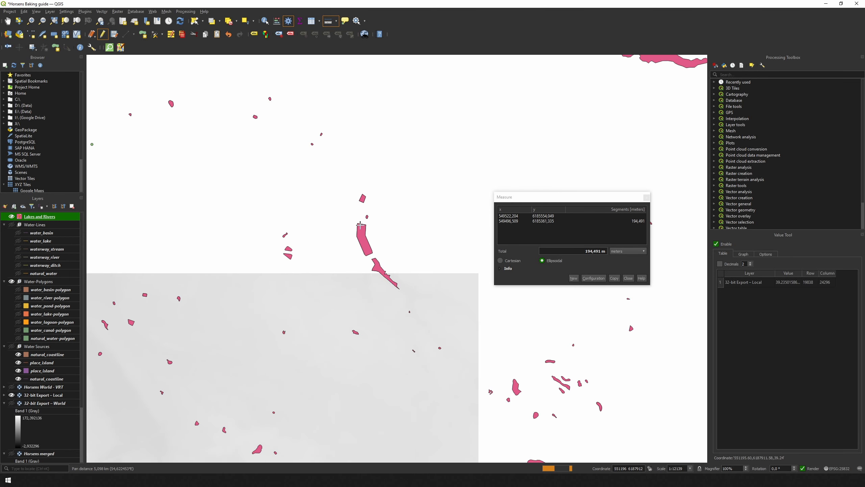
{"action": "left_click", "coordinate": [360, 226]}
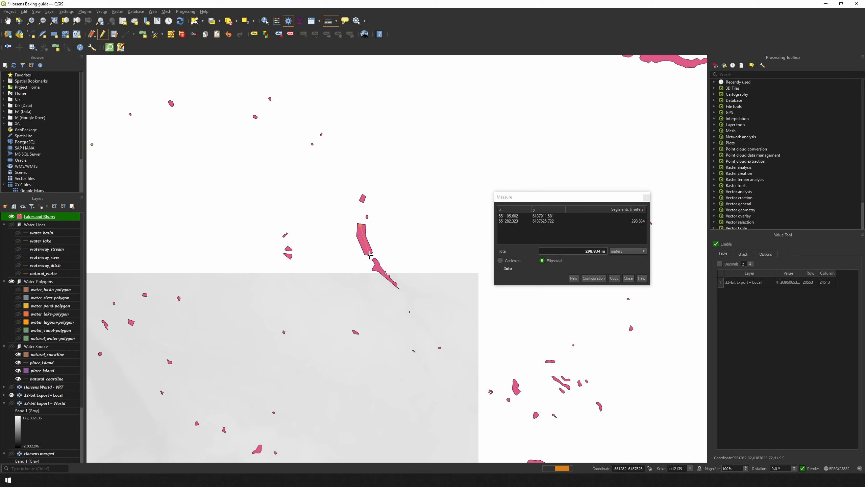
{"action": "left_click", "coordinate": [369, 255]}
{"action": "right_click", "coordinate": [369, 255]}
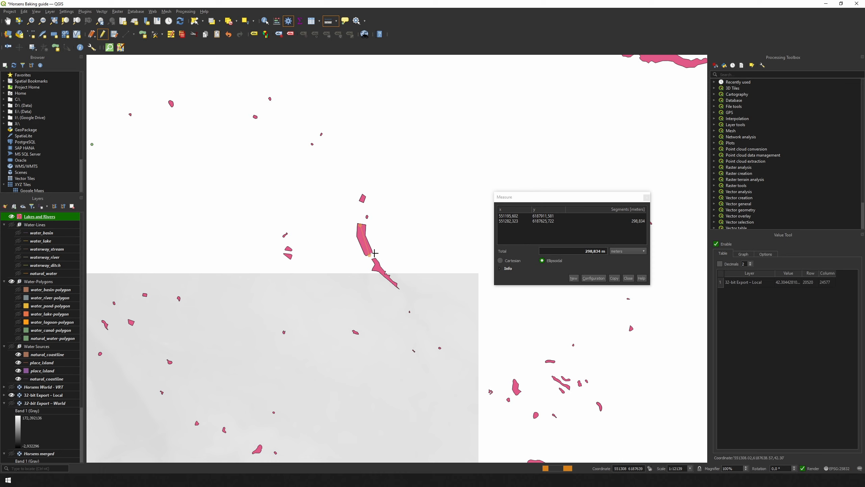
{"action": "left_click", "coordinate": [646, 198]}
{"action": "scroll", "coordinate": [494, 206], "scroll_direction": "down", "scroll_amount": 2}
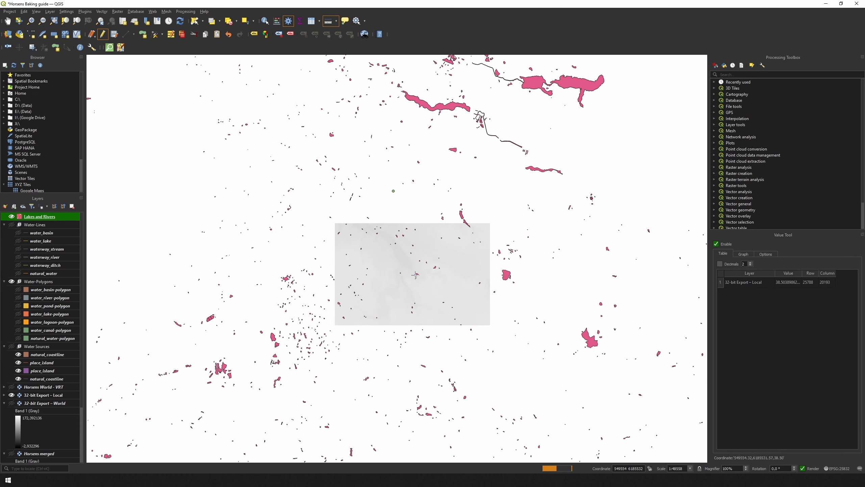
{"action": "left_click", "coordinate": [275, 324]}
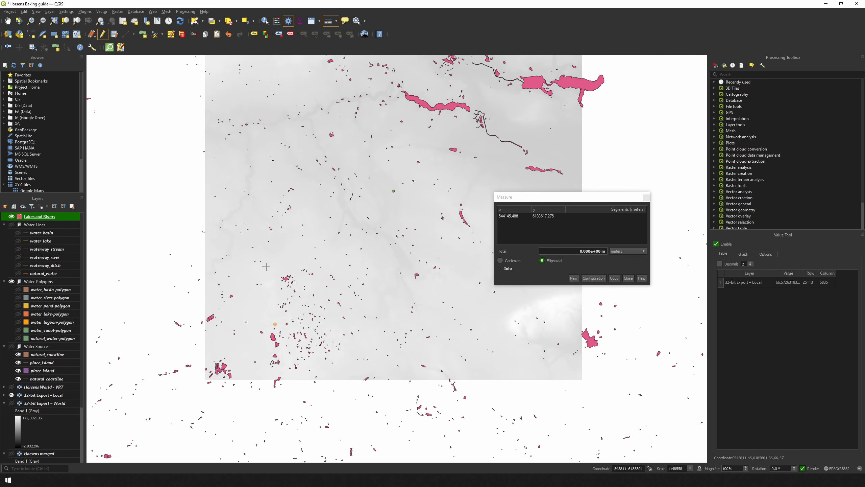
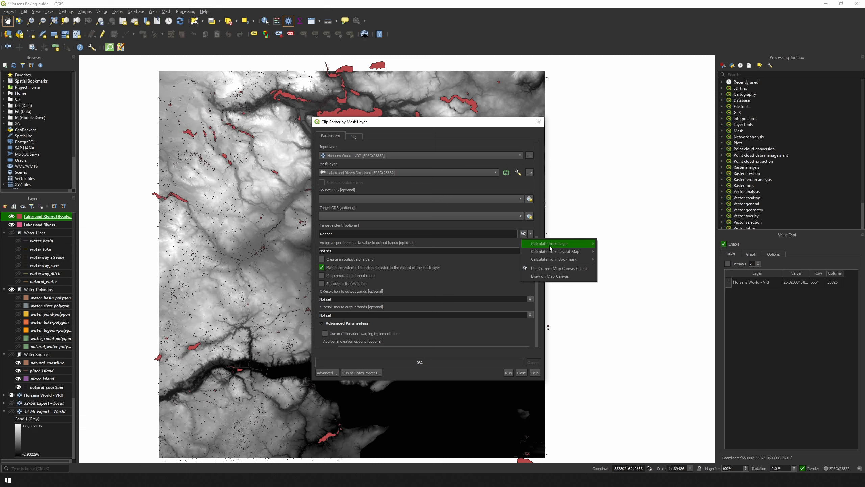
Step: Set the clip's target extent to the Horsens World - VRT layer, its nodata value to -9999, and keep the input raster's resolution
{"action": "mouse_move", "coordinate": [557, 244]}
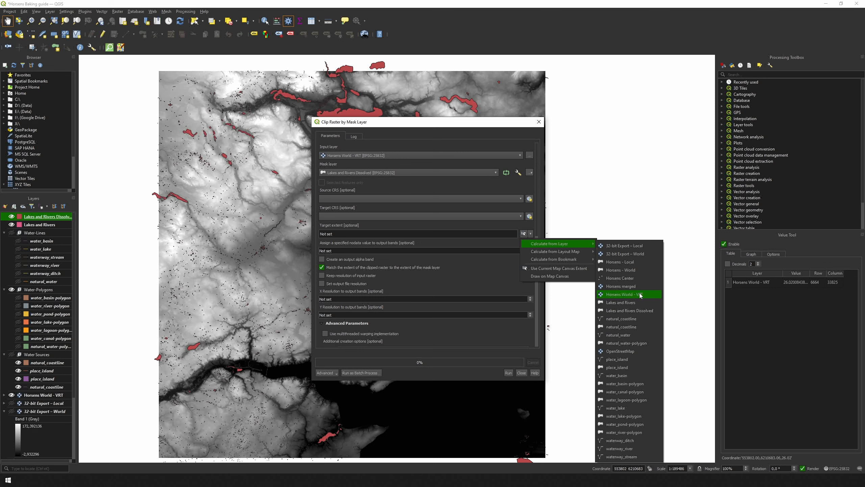
{"action": "left_click", "coordinate": [634, 294]}
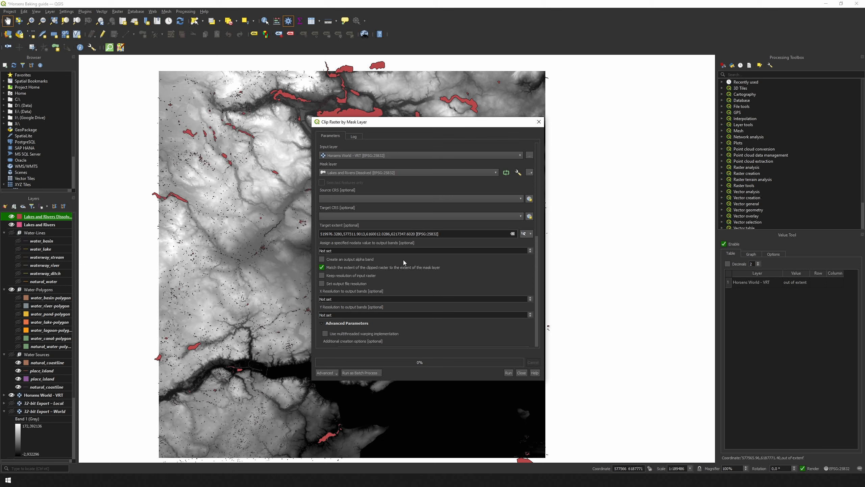
{"action": "left_click_drag", "start_coordinate": [355, 251], "coordinate": [318, 250]}
{"action": "left_click", "coordinate": [322, 278]}
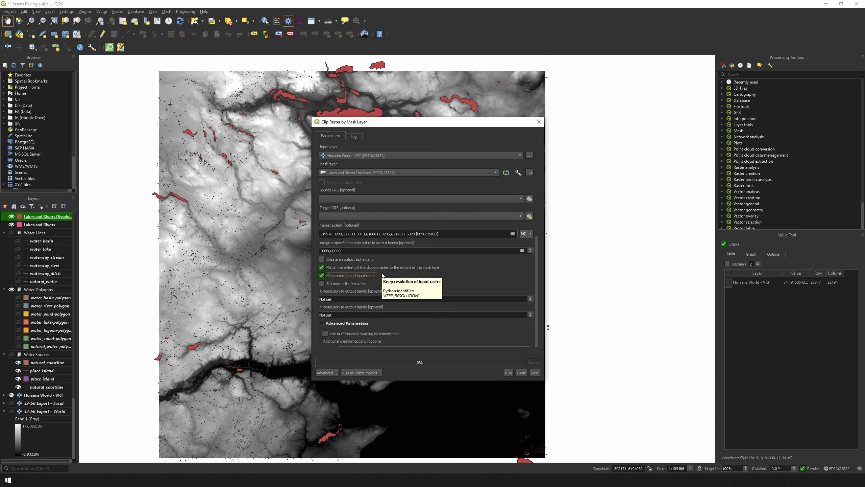
Step: Set the clipped output file to "Lakes and Rivers - 0 meter" as TIF in the DEM folder and run the clip
{"action": "scroll", "coordinate": [383, 274], "scroll_direction": "down", "scroll_amount": 6}
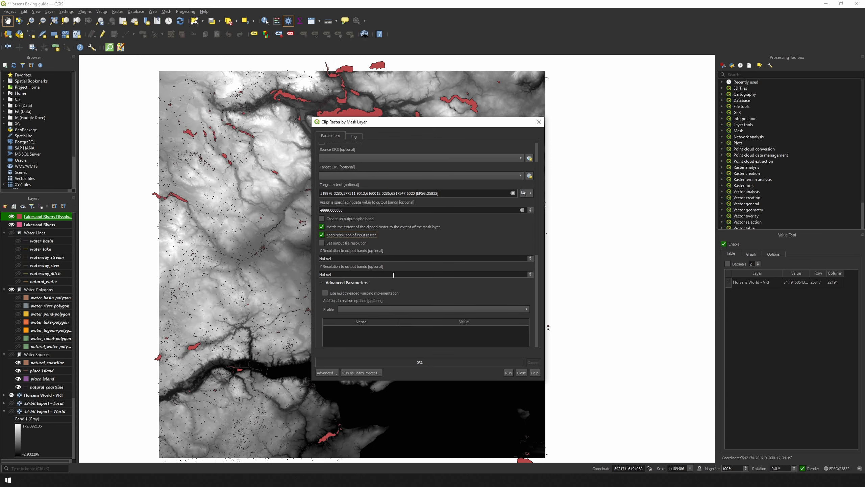
{"action": "scroll", "coordinate": [405, 280], "scroll_direction": "down", "scroll_amount": 3}
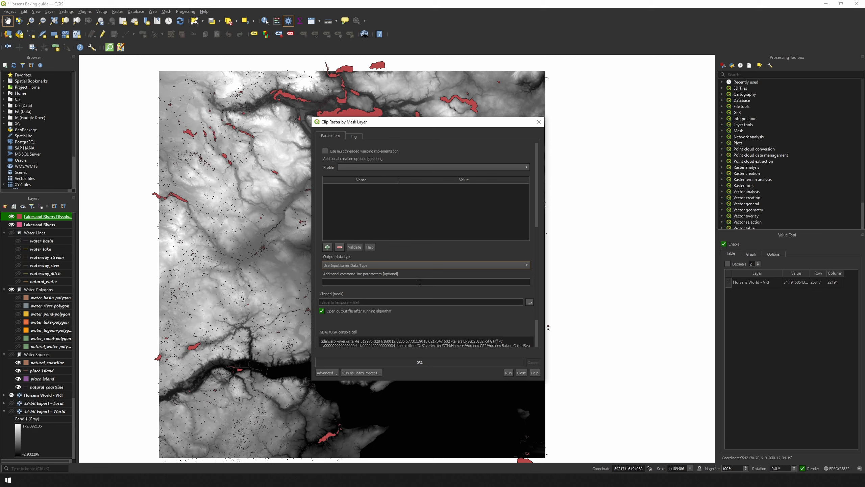
{"action": "left_click", "coordinate": [530, 302]}
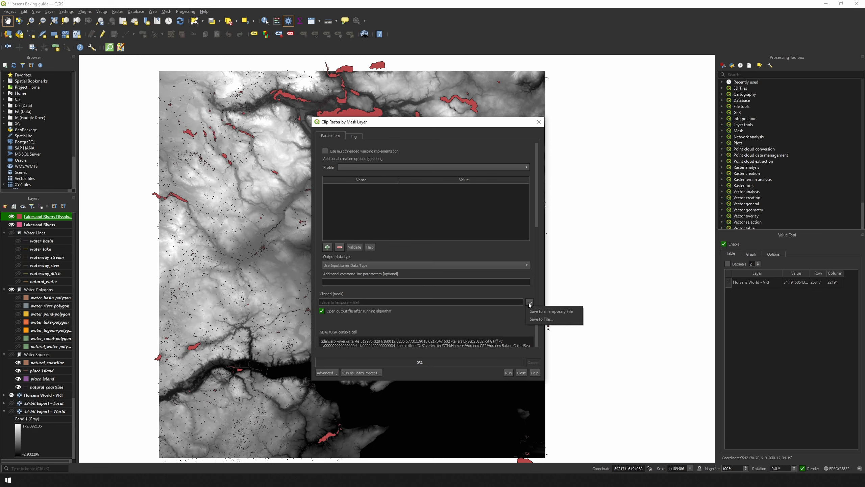
{"action": "left_click", "coordinate": [544, 320]}
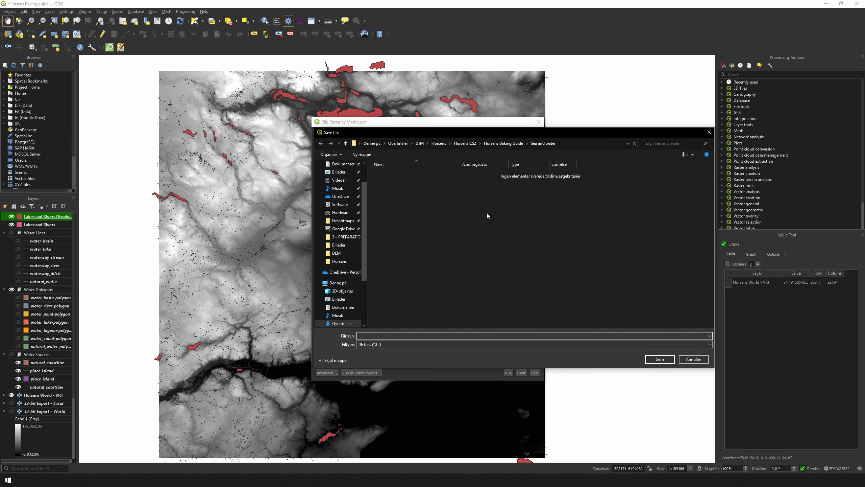
{"action": "left_click", "coordinate": [496, 144]}
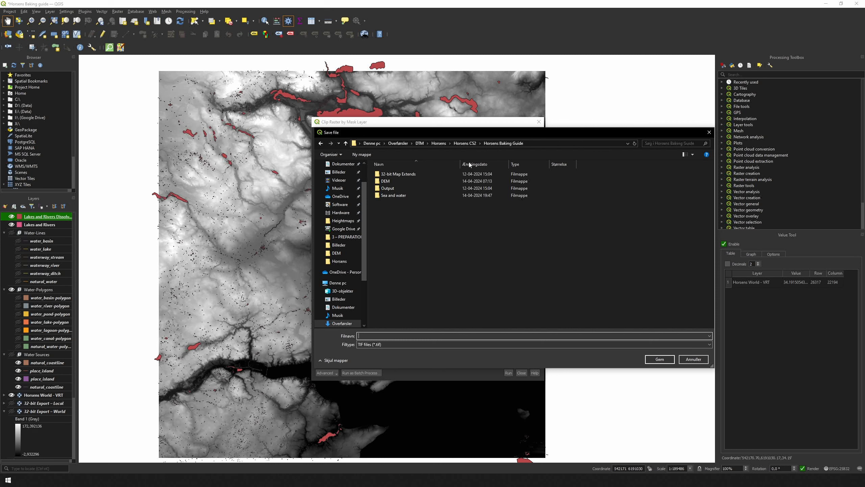
{"action": "double_click", "coordinate": [386, 181]}
{"action": "left_click", "coordinate": [371, 335]}
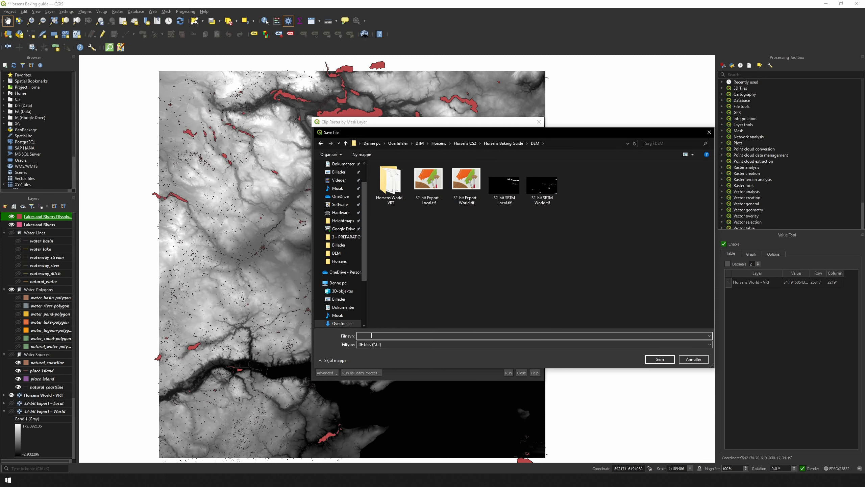
{"action": "type", "text": "Lakes and Rivers - 0 meter"}
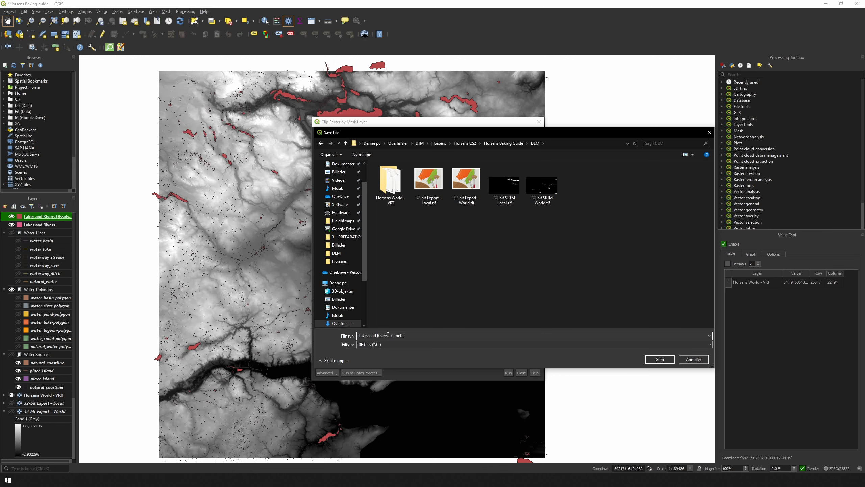
{"action": "left_click", "coordinate": [658, 359]}
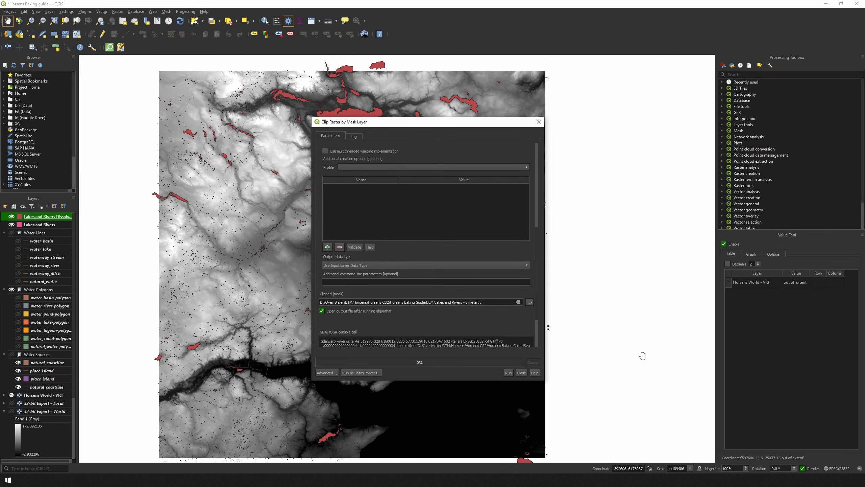
{"action": "left_click", "coordinate": [508, 373]}
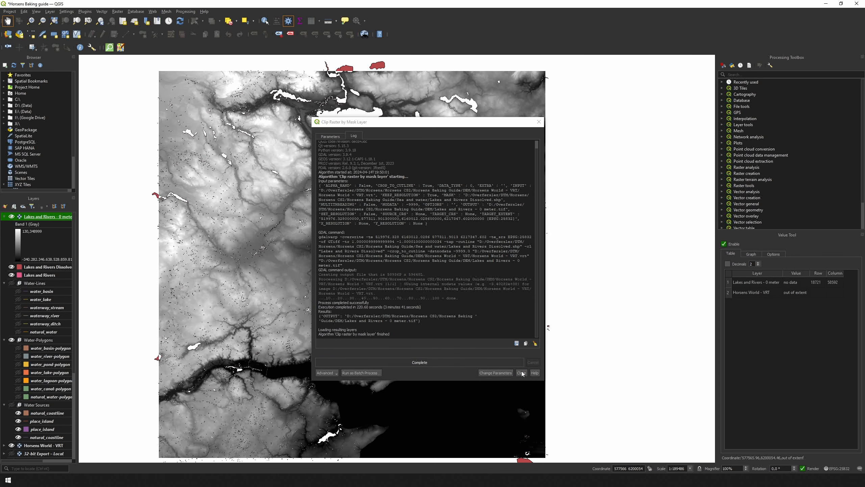
{"action": "left_click", "coordinate": [521, 373]}
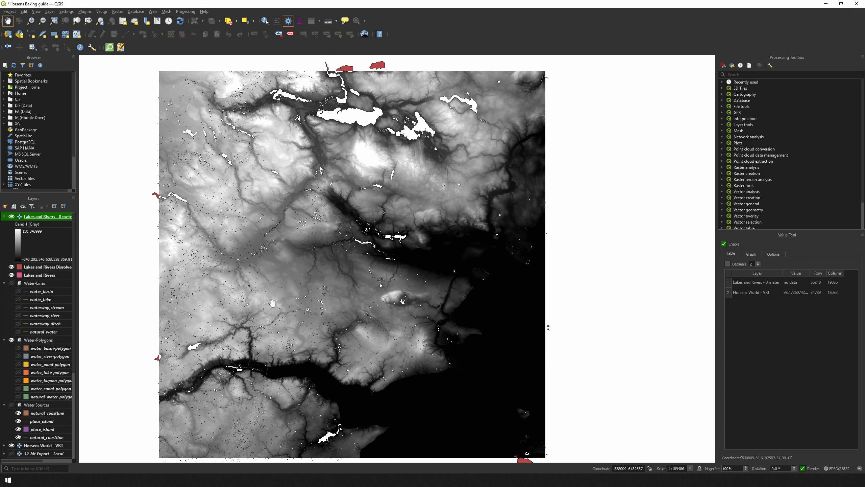
Step: Switch the Lakes and Rivers - 0 meter layer's render type to Singleband pseudocolor and delete all its default colour classes
{"action": "double_click", "coordinate": [47, 219]}
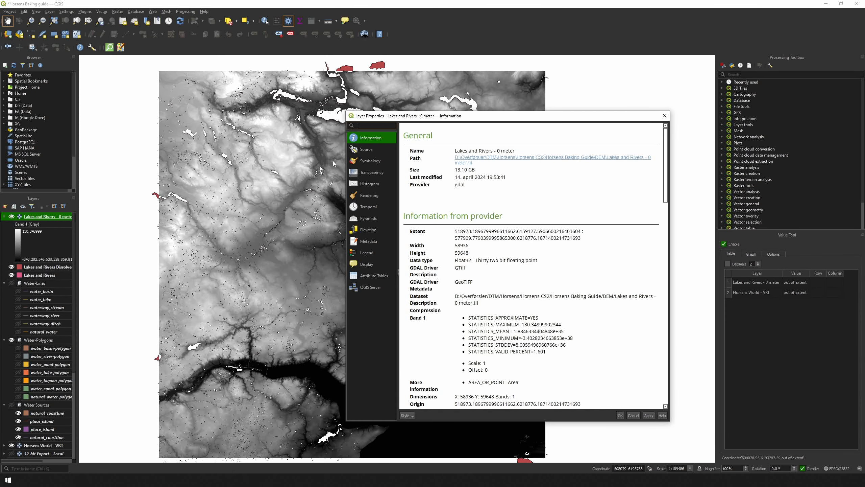
{"action": "left_click", "coordinate": [360, 162]}
{"action": "left_click", "coordinate": [447, 148]}
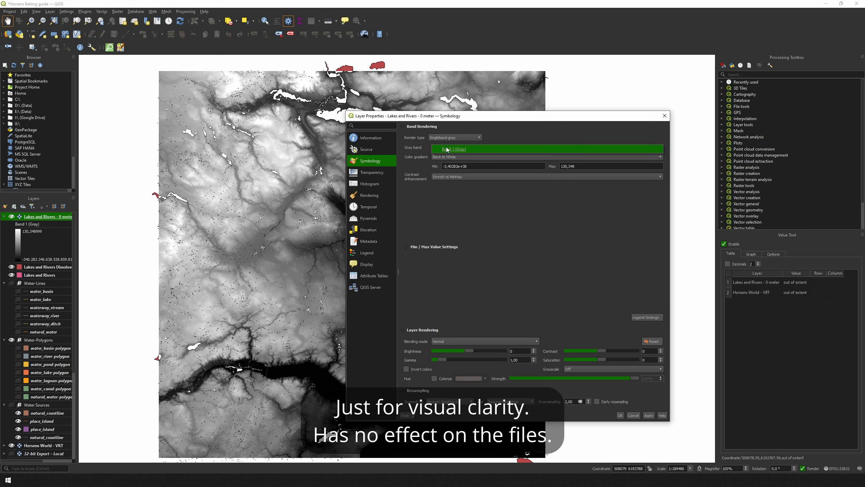
{"action": "left_click", "coordinate": [449, 138]}
{"action": "left_click", "coordinate": [451, 143]}
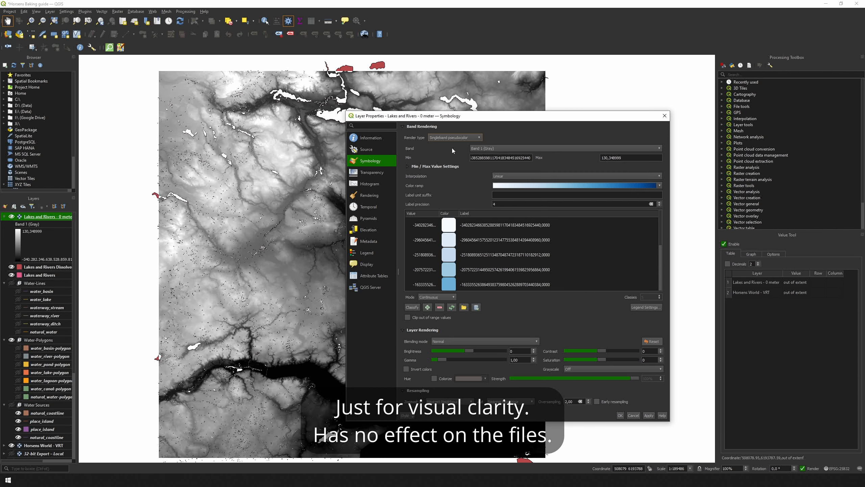
{"action": "left_click", "coordinate": [460, 226]}
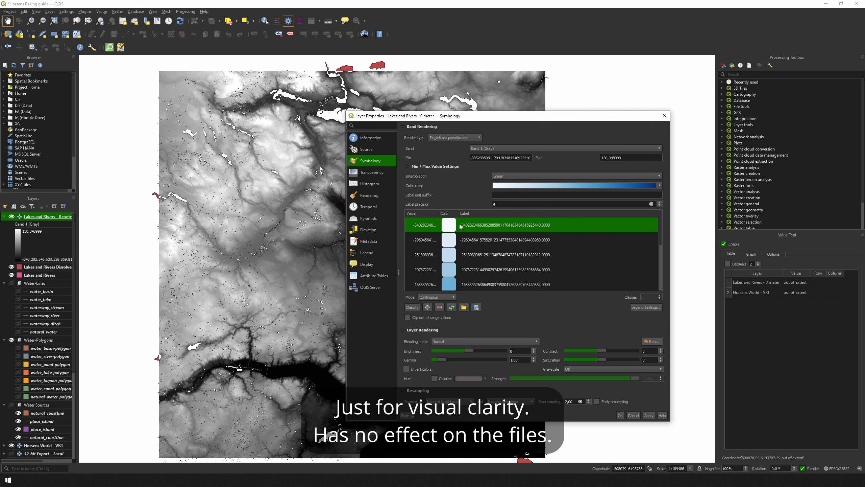
{"action": "key", "text": "ctrl+a"}
{"action": "left_click", "coordinate": [439, 307]}
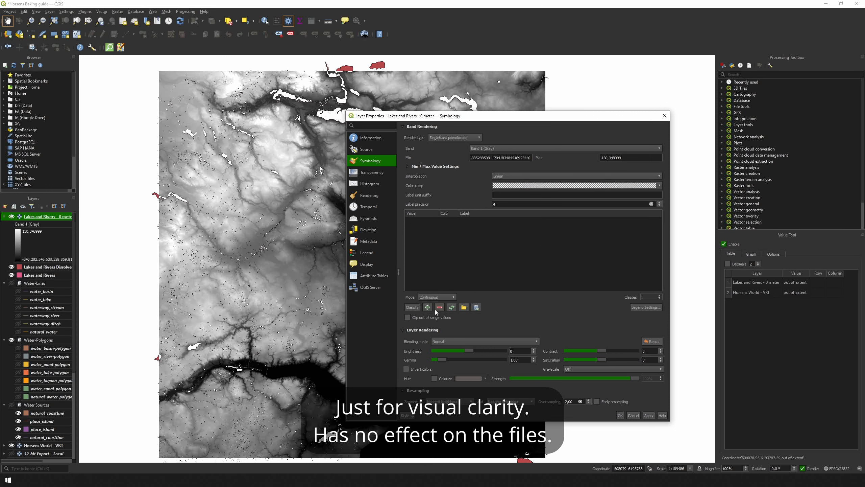
Step: Add two entries to the layer's colour ramp, keeping the first at 0 and setting the second to 250
{"action": "left_click", "coordinate": [428, 308]}
{"action": "left_click", "coordinate": [427, 308]}
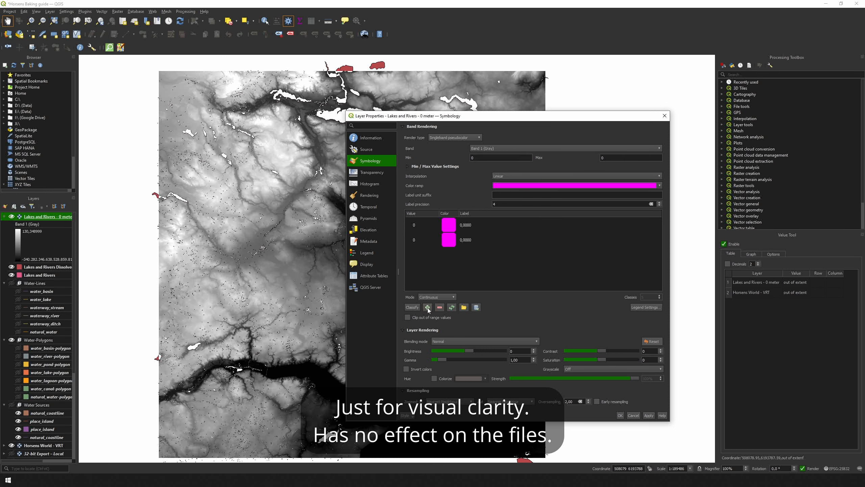
{"action": "double_click", "coordinate": [420, 240]}
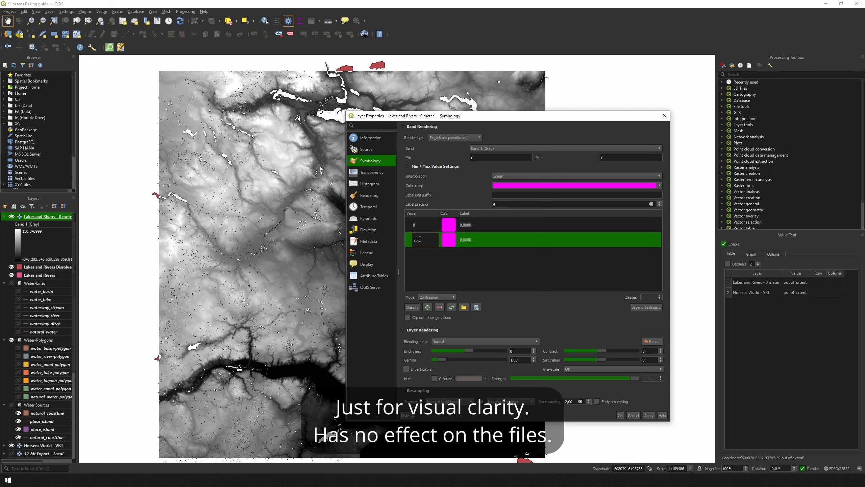
{"action": "type", "text": "250"}
{"action": "key", "text": "Return"}
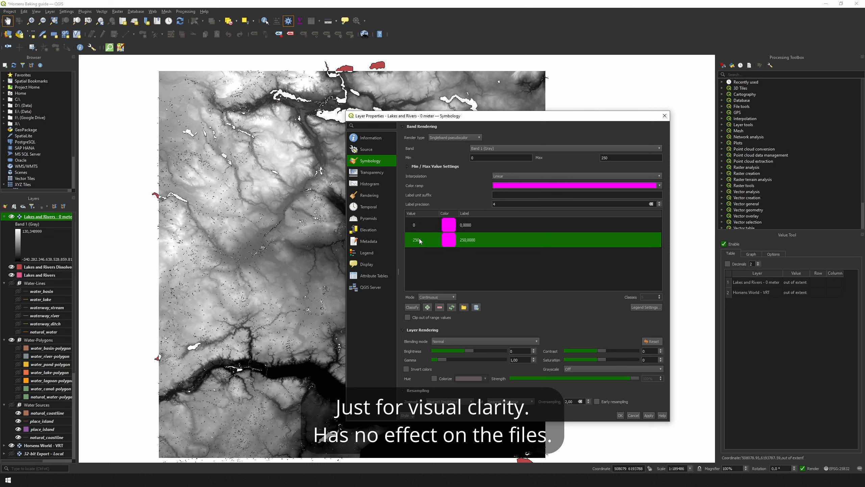
Step: Colour the 250 entry white and the 0 entry black, and apply the symbology to the layer
{"action": "double_click", "coordinate": [448, 242]}
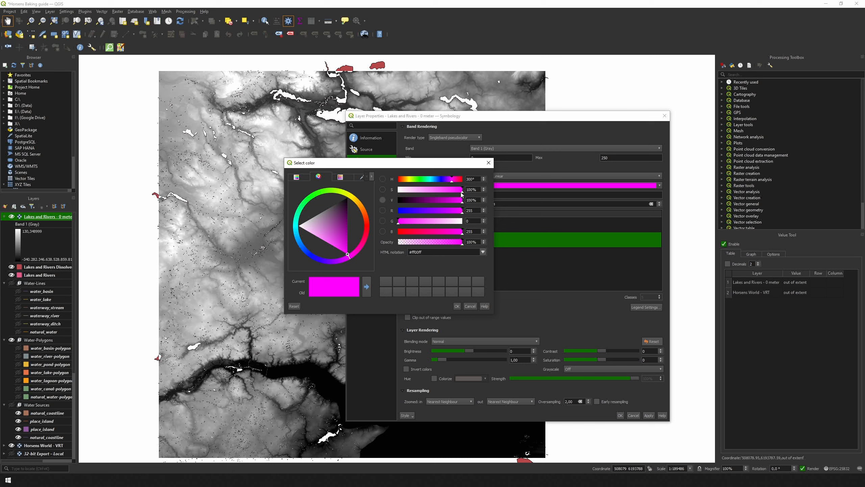
{"action": "left_click_drag", "start_coordinate": [462, 190], "coordinate": [398, 190]}
{"action": "left_click", "coordinate": [457, 306]}
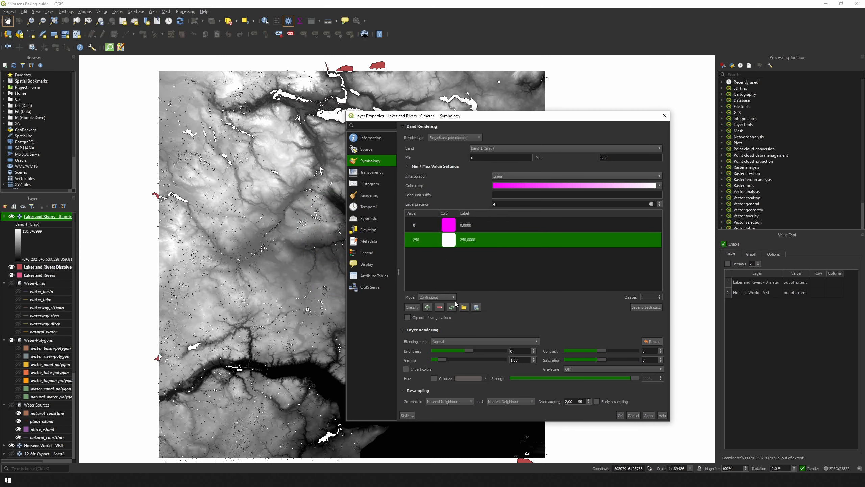
{"action": "double_click", "coordinate": [448, 228]}
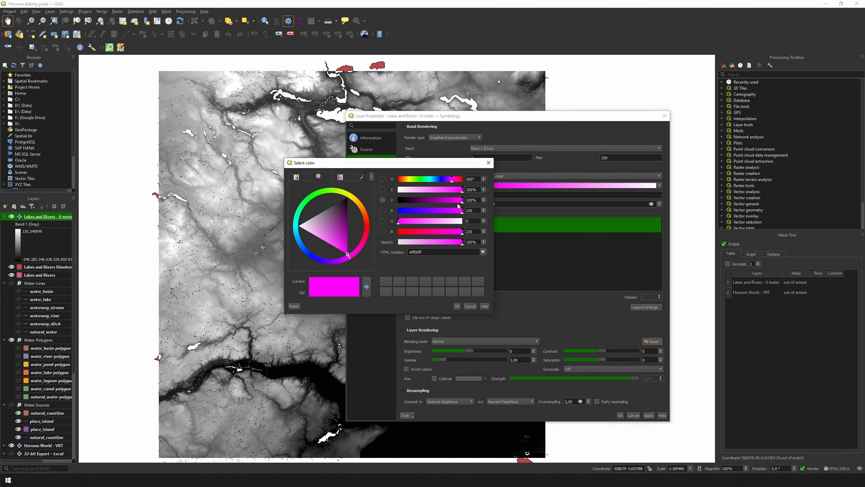
{"action": "left_click_drag", "start_coordinate": [462, 190], "coordinate": [392, 194]}
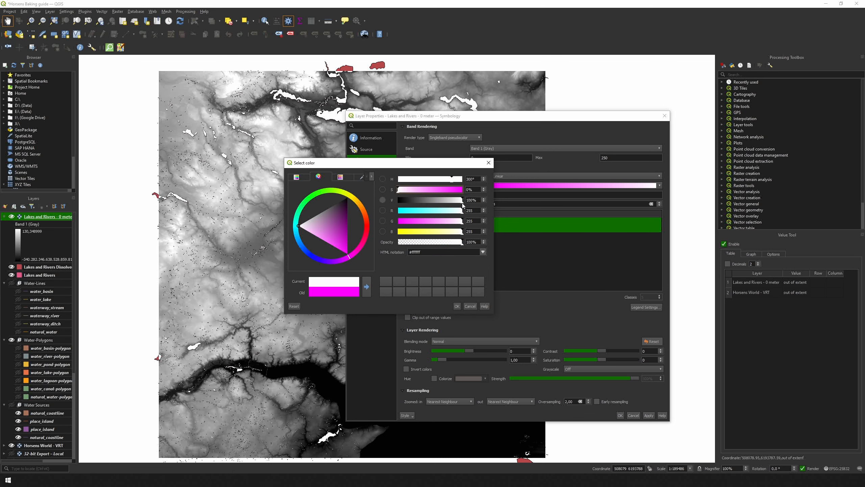
{"action": "left_click_drag", "start_coordinate": [462, 200], "coordinate": [394, 201]}
{"action": "left_click", "coordinate": [457, 306]}
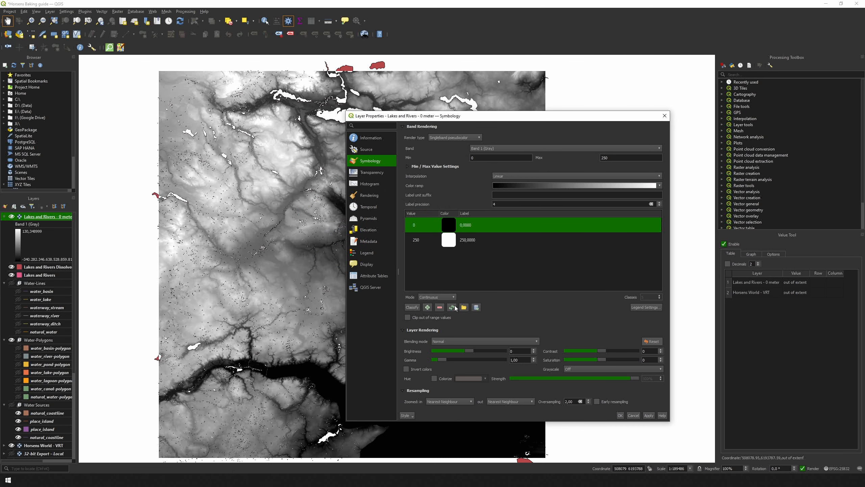
{"action": "left_click", "coordinate": [620, 415]}
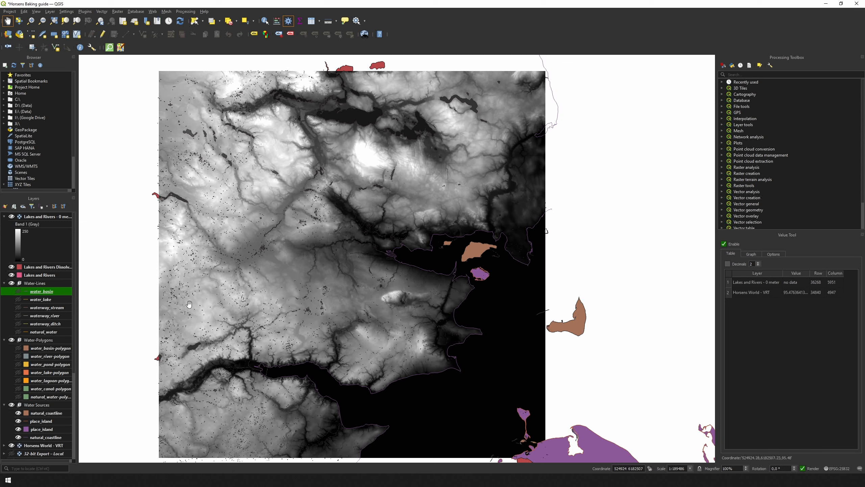
Step: Hide the Lakes and Rivers - 0 meter raster, the dissolved Lakes and Rivers layer and the Lakes and Rivers layer
{"action": "left_click", "coordinate": [12, 216]}
{"action": "left_click", "coordinate": [11, 266]}
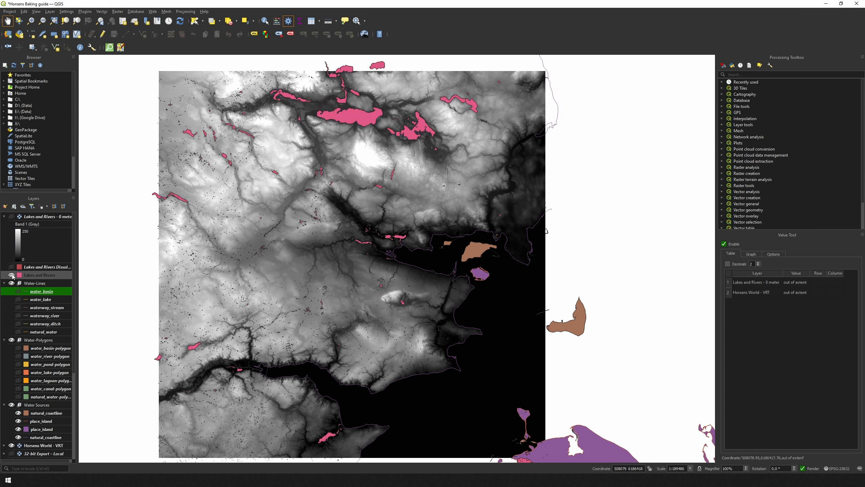
{"action": "left_click", "coordinate": [11, 275]}
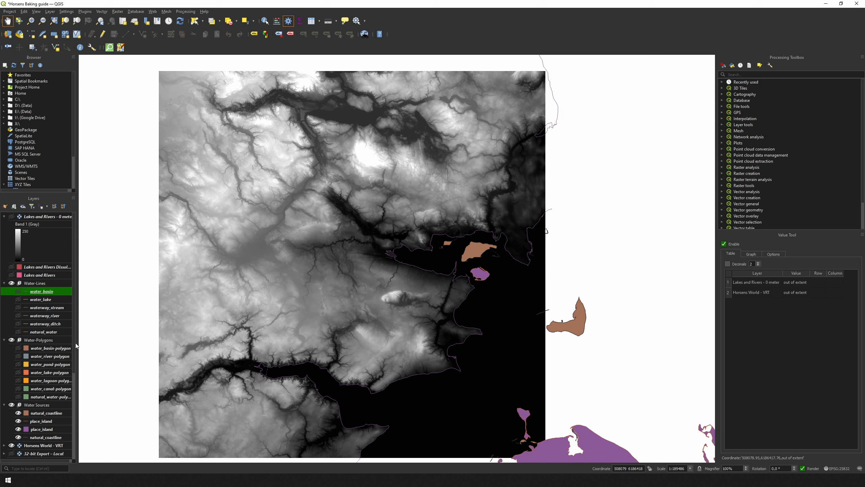
Step: Show the natural_water, waterway_ditch, waterway_river, waterway_stream and water_lake layers of the Water-Lines group
{"action": "left_click", "coordinate": [17, 331]}
{"action": "left_click", "coordinate": [18, 324]}
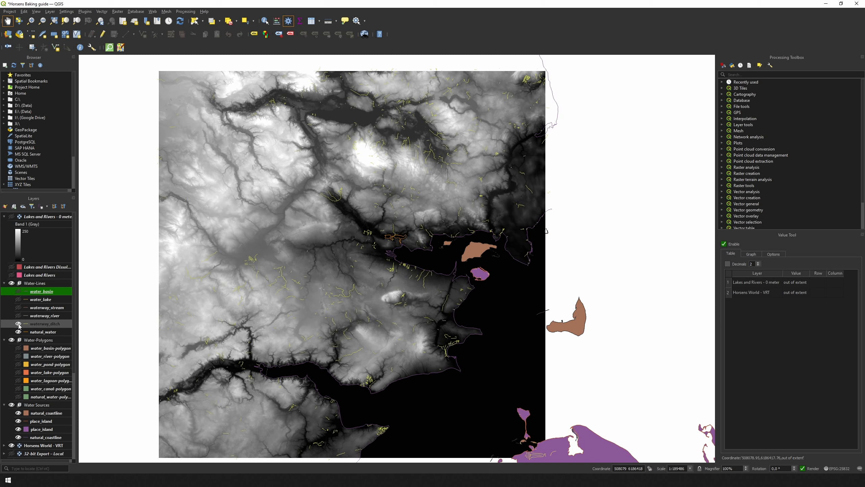
{"action": "left_click", "coordinate": [17, 323]}
{"action": "left_click", "coordinate": [18, 315]}
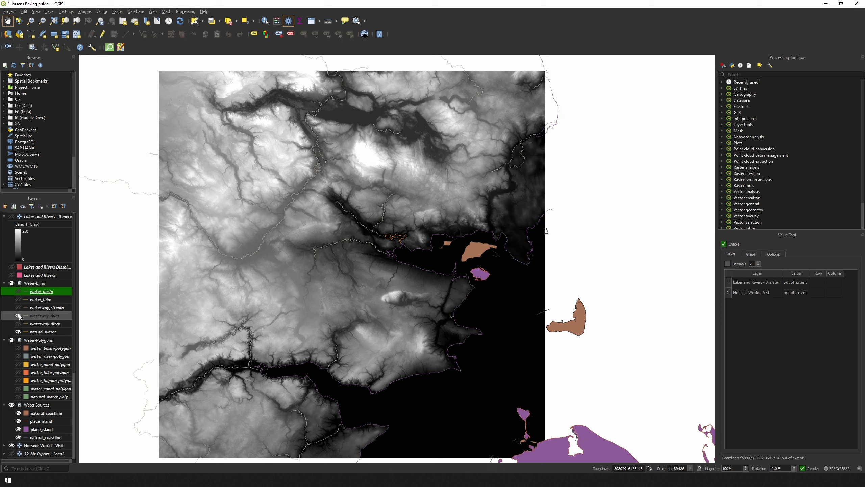
{"action": "left_click", "coordinate": [18, 324]}
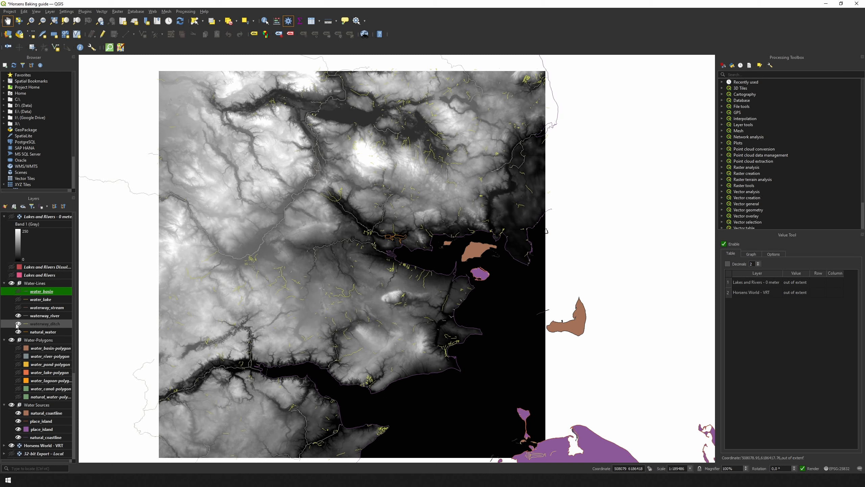
{"action": "left_click", "coordinate": [18, 308]}
{"action": "left_click", "coordinate": [18, 299]}
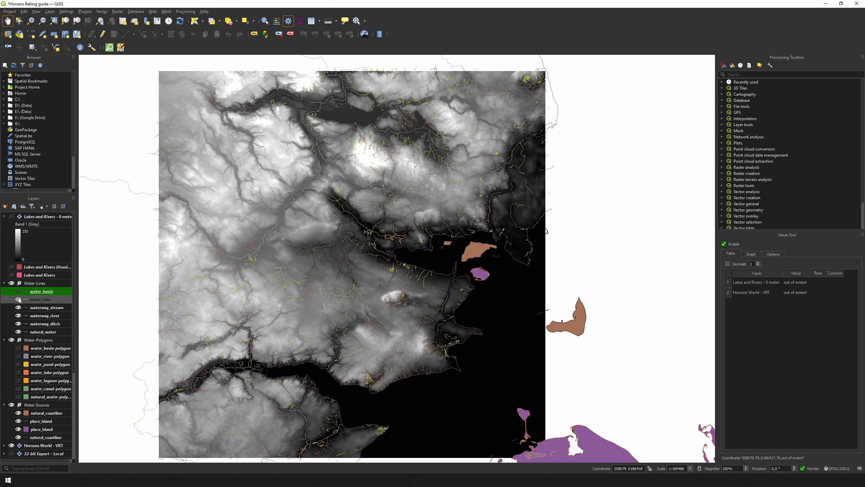
{"action": "left_click", "coordinate": [18, 316]}
{"action": "left_click", "coordinate": [18, 317]}
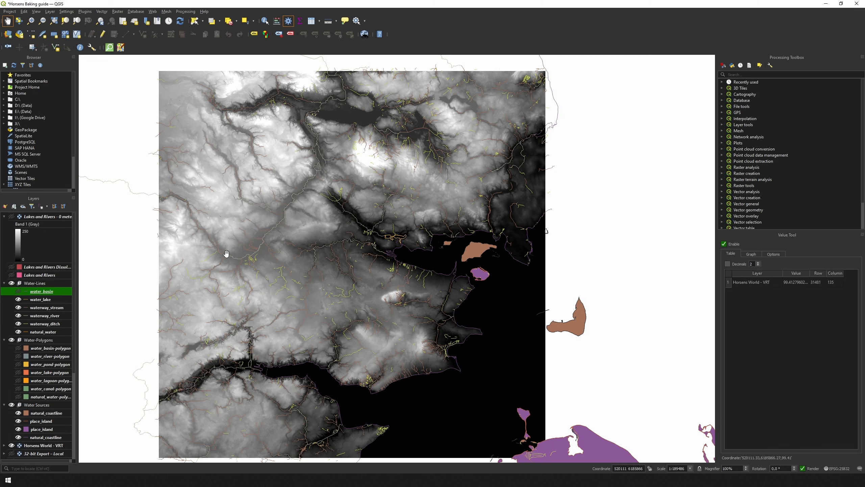
Step: Compare the central area of the map with and without the water_basin and waterway_river line layers
{"action": "scroll", "coordinate": [280, 240], "scroll_direction": "up", "scroll_amount": 1}
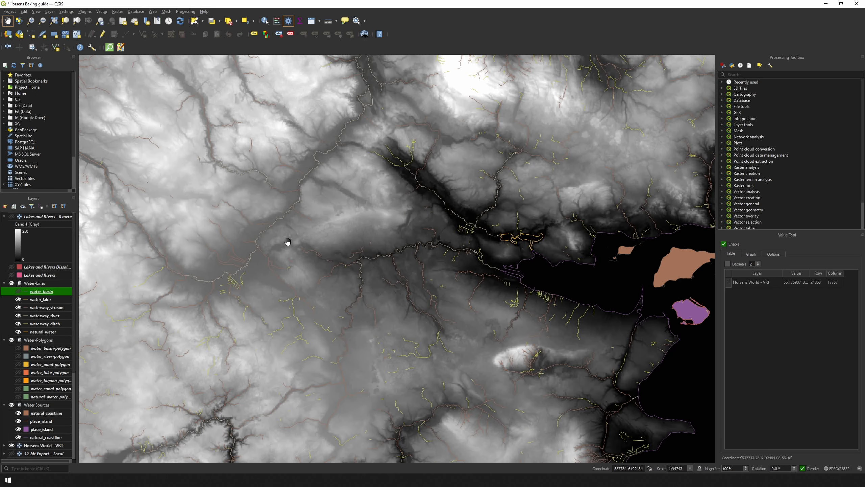
{"action": "left_click", "coordinate": [18, 292]}
{"action": "left_click", "coordinate": [18, 291]}
{"action": "left_click", "coordinate": [17, 316]}
{"action": "left_click", "coordinate": [17, 317]}
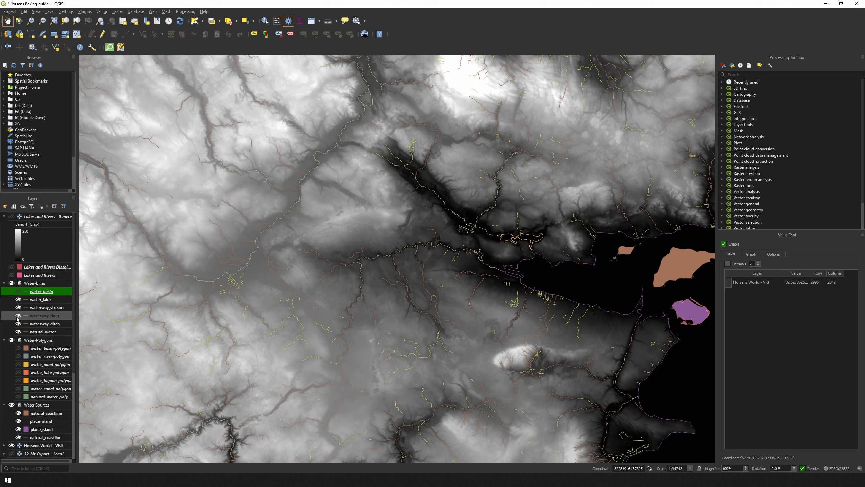
Step: Show the water_basin line layer and open its attribute table to examine its features
{"action": "left_click", "coordinate": [19, 291]}
{"action": "right_click", "coordinate": [36, 293]}
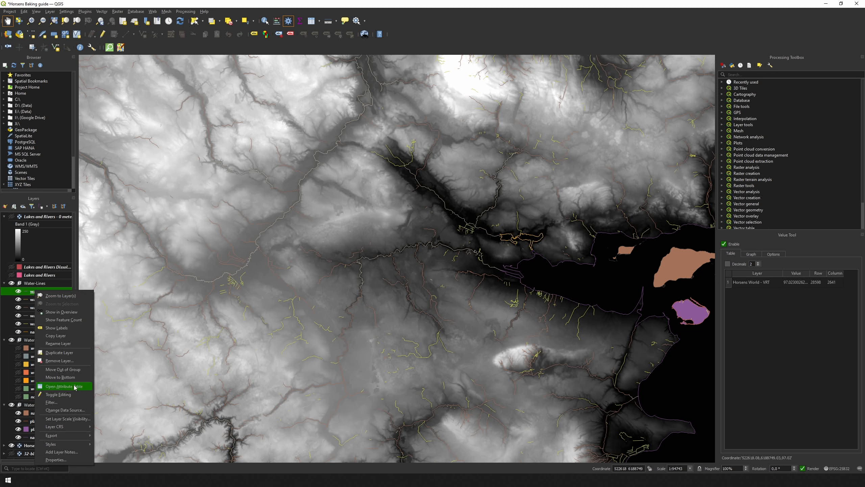
{"action": "left_click", "coordinate": [64, 387]}
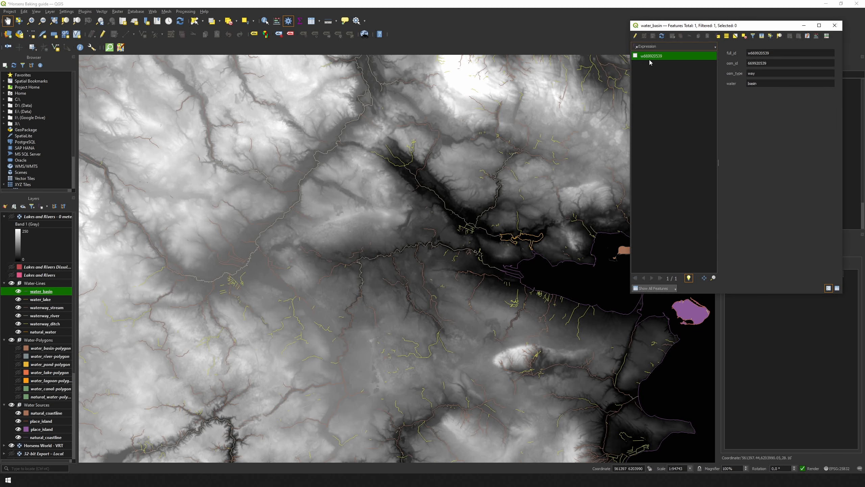
{"action": "left_click_drag", "start_coordinate": [707, 26], "coordinate": [585, 88]}
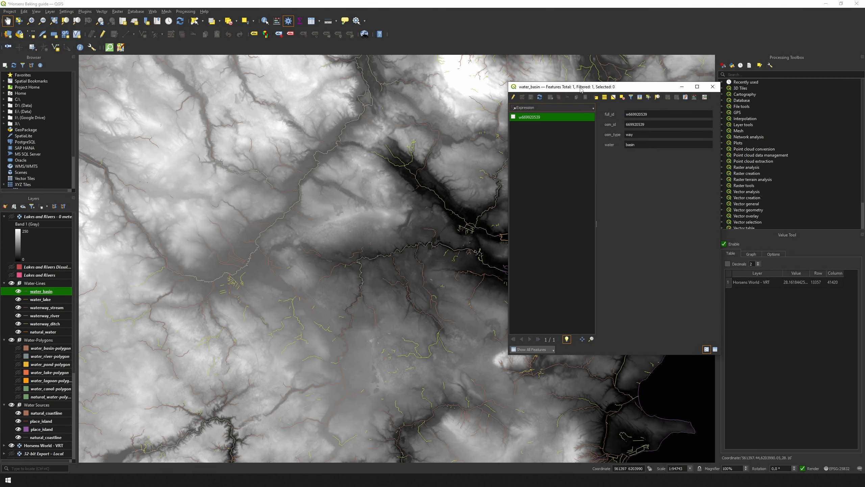
Step: Select the feature in the water_basin table, zoom the map to it and examine its location within the DEM
{"action": "left_click", "coordinate": [515, 118]}
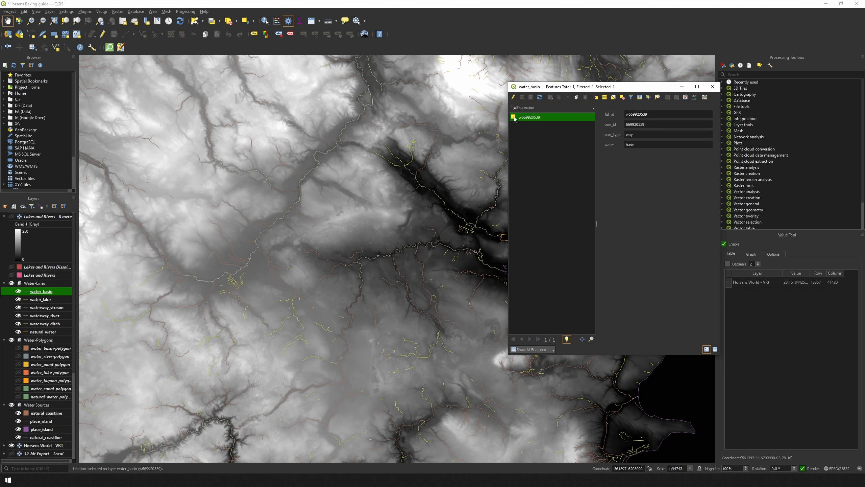
{"action": "left_click", "coordinate": [657, 98]}
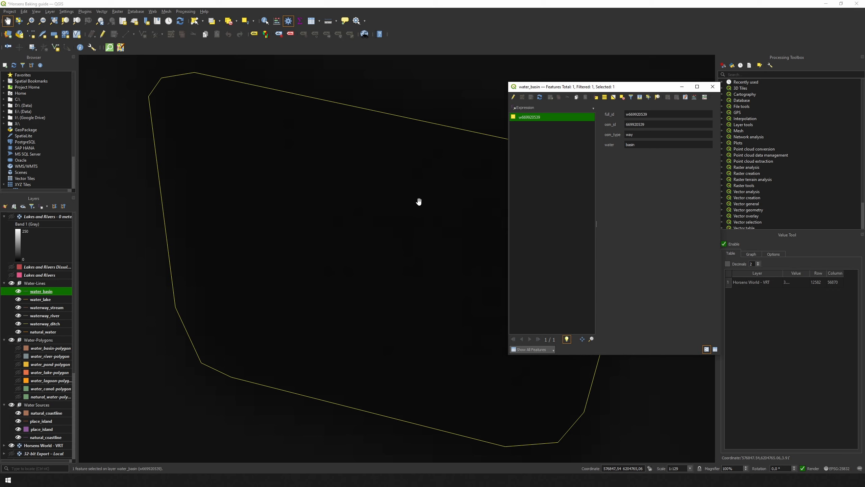
{"action": "scroll", "coordinate": [419, 201], "scroll_direction": "down", "scroll_amount": 2}
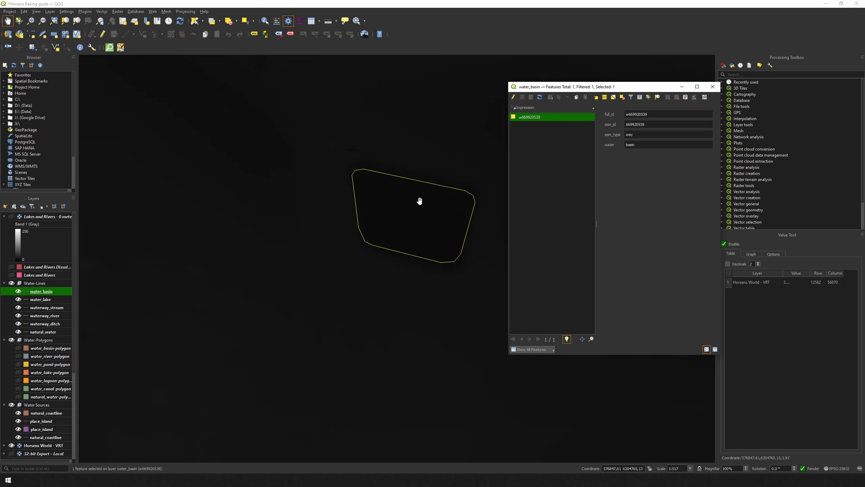
{"action": "scroll", "coordinate": [420, 201], "scroll_direction": "down", "scroll_amount": 3}
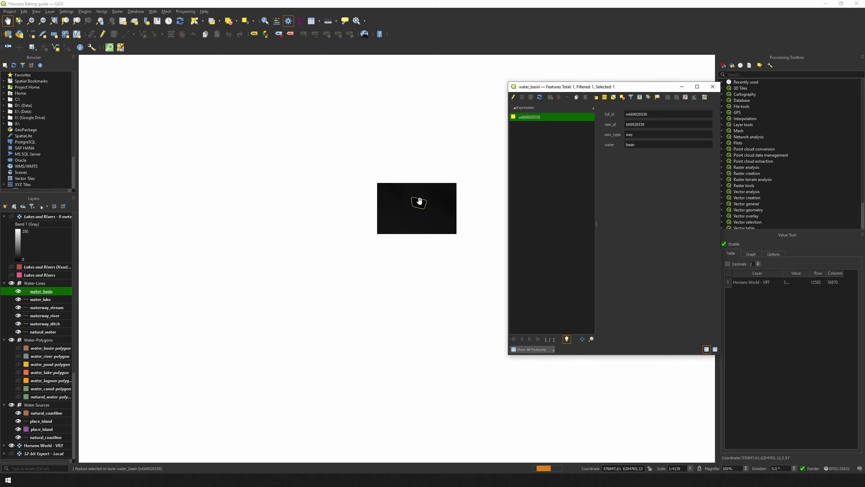
{"action": "scroll", "coordinate": [420, 202], "scroll_direction": "down", "scroll_amount": 2}
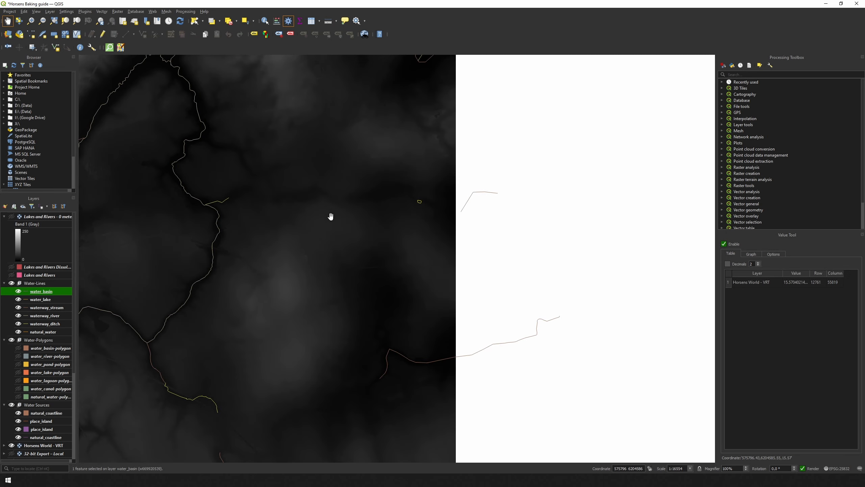
Step: Hide the water_basin and water_lake line layers and bring the whole DEM area back into view
{"action": "left_click", "coordinate": [18, 291]}
{"action": "left_click", "coordinate": [18, 299]}
{"action": "scroll", "coordinate": [283, 260], "scroll_direction": "down", "scroll_amount": 3}
{"action": "left_click_drag", "start_coordinate": [237, 266], "coordinate": [422, 232]}
{"action": "left_click_drag", "start_coordinate": [272, 248], "coordinate": [323, 235]}
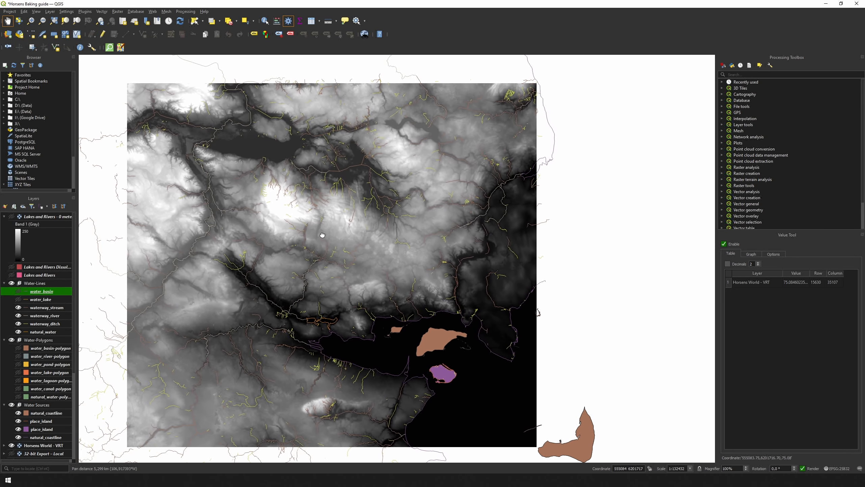
Step: Compare the inner fjord area with and without the water_lake lines, leaving that layer hidden
{"action": "left_click", "coordinate": [18, 299]}
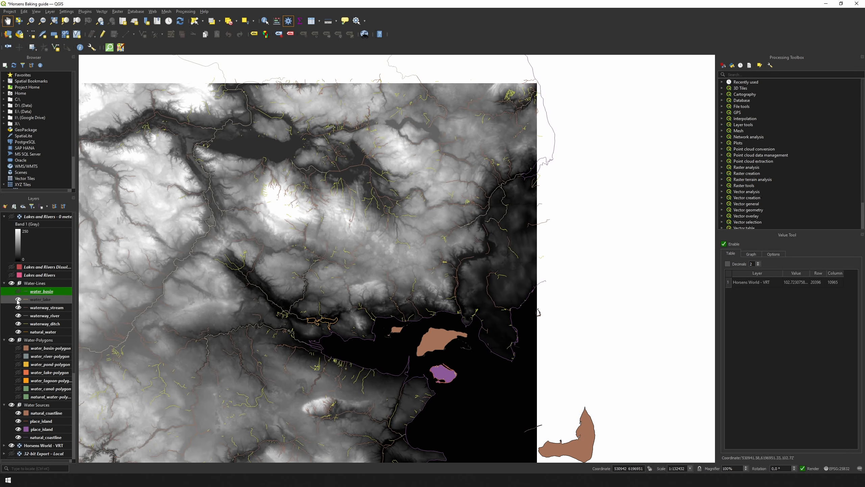
{"action": "scroll", "coordinate": [305, 329], "scroll_direction": "up", "scroll_amount": 2}
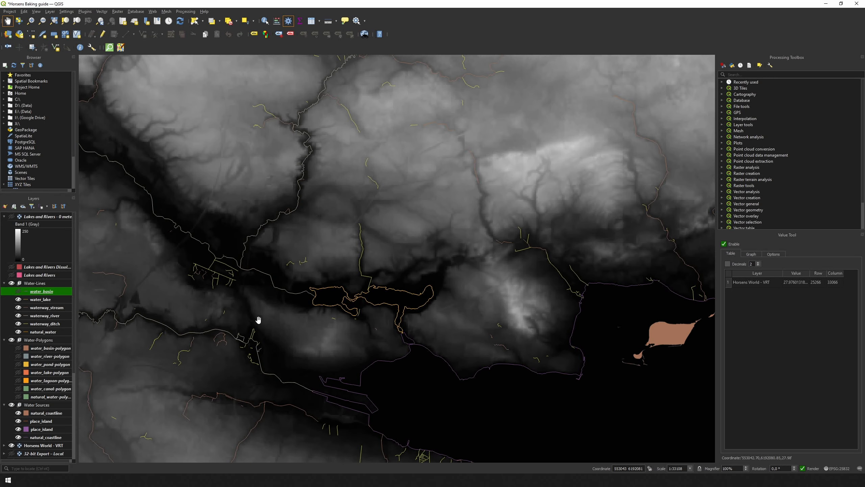
{"action": "left_click", "coordinate": [17, 300]}
{"action": "left_click", "coordinate": [18, 299]}
{"action": "left_click", "coordinate": [18, 300]}
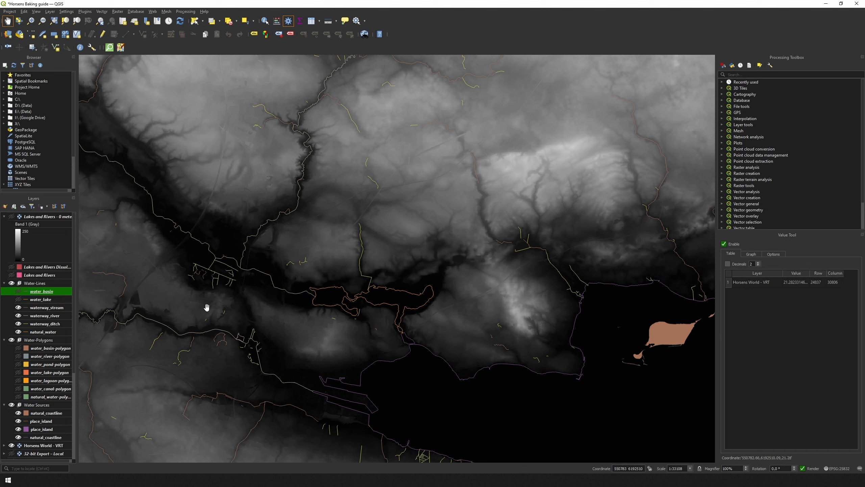
Step: Compare the inner fjord and lake outlines with and without the natural_water line layer, leaving that layer hidden
{"action": "left_click", "coordinate": [18, 373]}
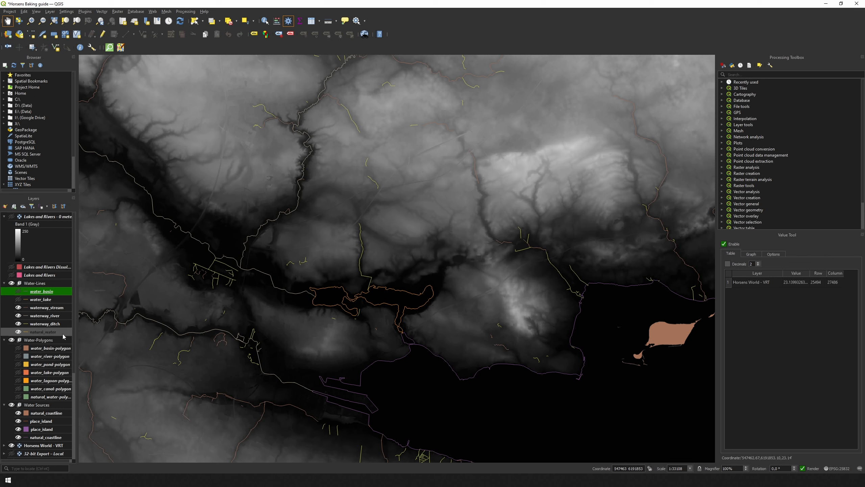
{"action": "left_click", "coordinate": [18, 332]}
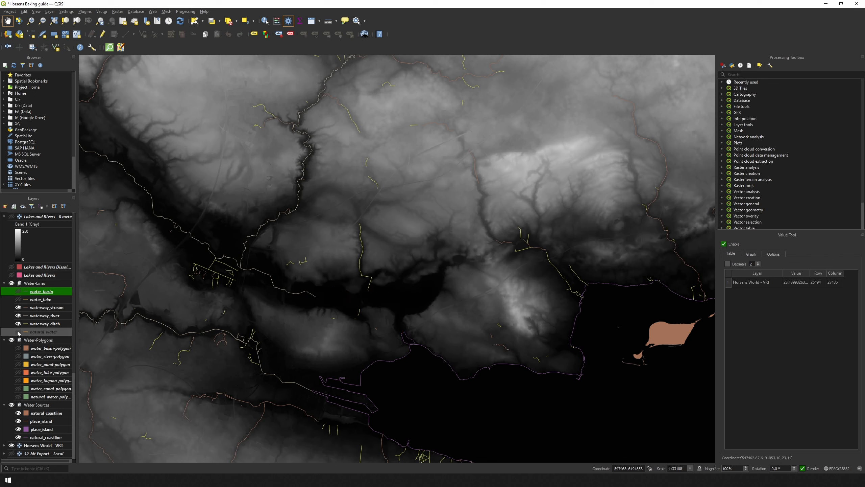
{"action": "left_click", "coordinate": [18, 332]}
{"action": "left_click", "coordinate": [18, 332]}
{"action": "left_click", "coordinate": [18, 332]}
{"action": "left_click", "coordinate": [18, 332]}
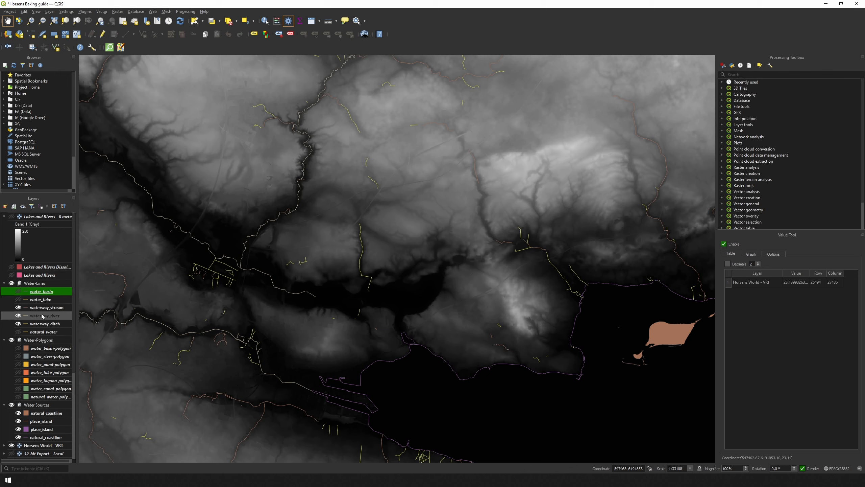
Step: Remove the natural_water, water_lake and water_basin line layers from the Water-Lines group
{"action": "left_click", "coordinate": [42, 332]}
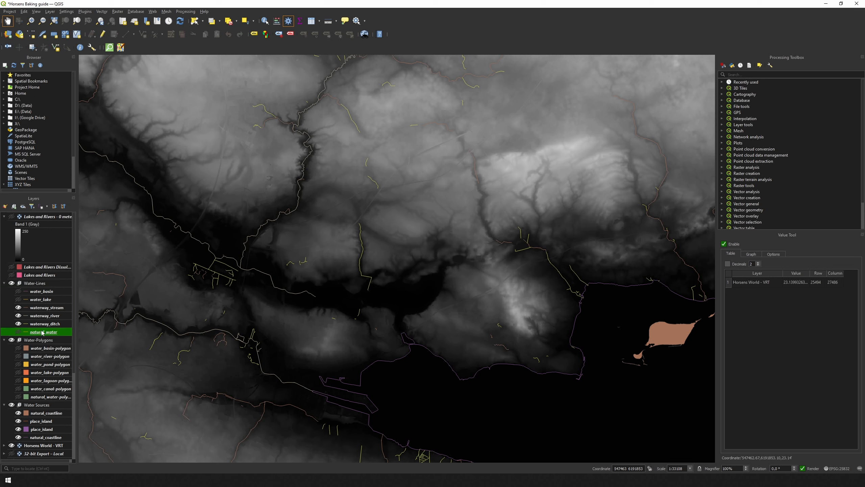
{"action": "left_click", "coordinate": [43, 300], "text": "ctrl"}
{"action": "left_click", "coordinate": [45, 293], "text": "ctrl"}
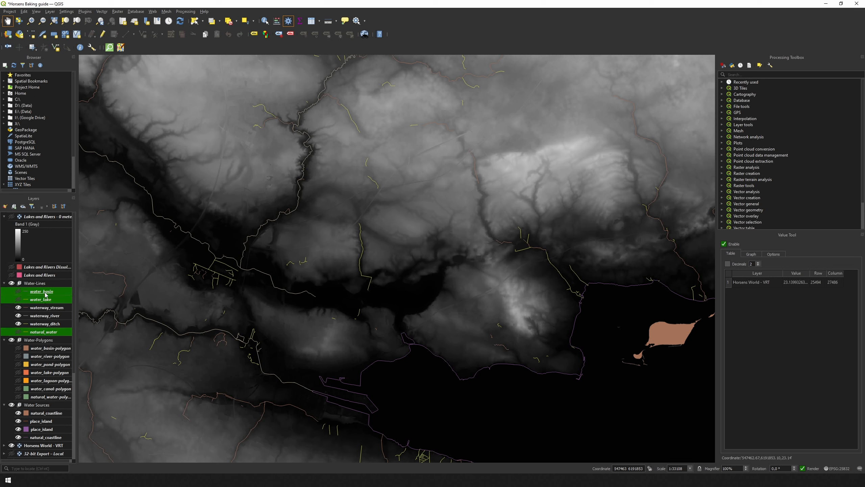
{"action": "right_click", "coordinate": [45, 294]}
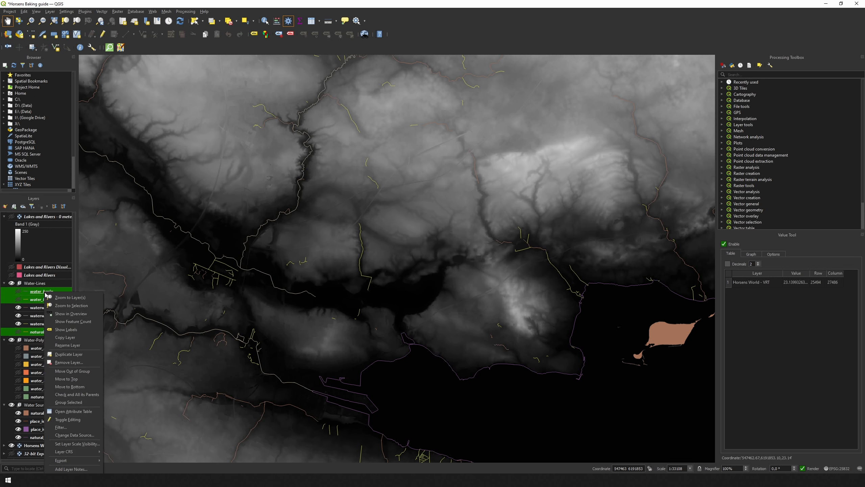
{"action": "left_click", "coordinate": [67, 363]}
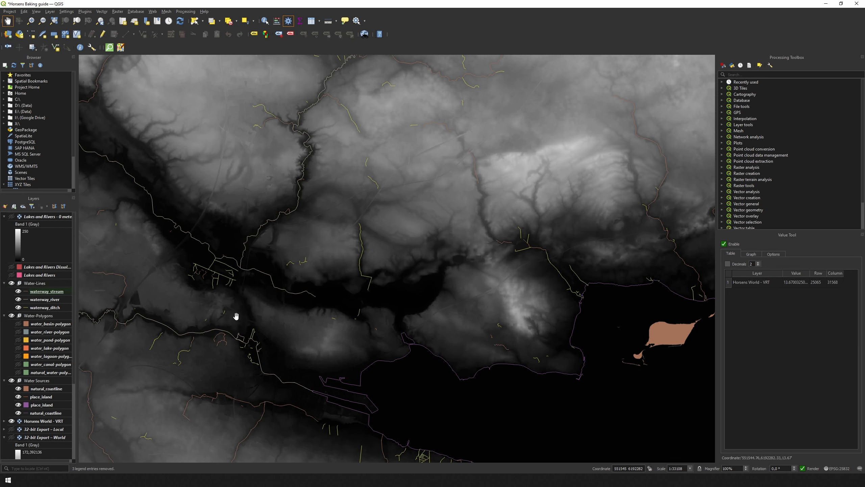
Step: Frame the map view tightly around the full extent of the Horsens DEM to examine the remaining waterway lines
{"action": "scroll", "coordinate": [236, 316], "scroll_direction": "down", "scroll_amount": 1}
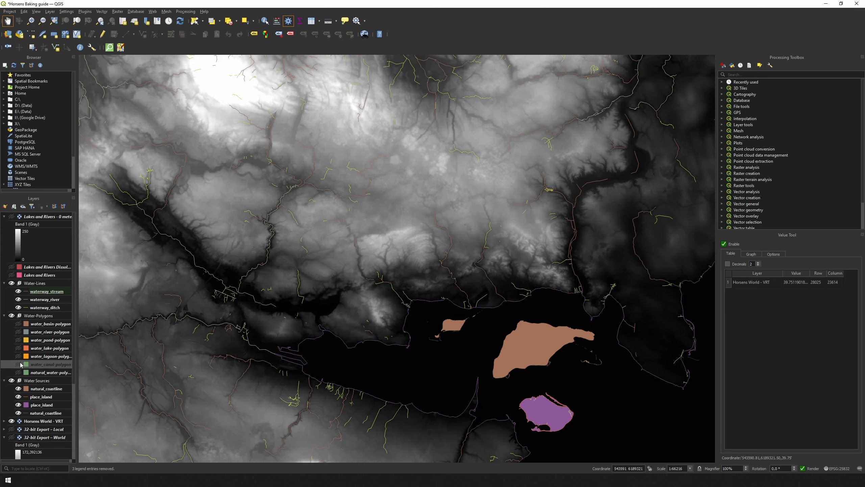
{"action": "scroll", "coordinate": [259, 301], "scroll_direction": "down", "scroll_amount": 1}
{"action": "left_click_drag", "start_coordinate": [263, 301], "coordinate": [419, 280]}
{"action": "scroll", "coordinate": [419, 279], "scroll_direction": "down", "scroll_amount": 1}
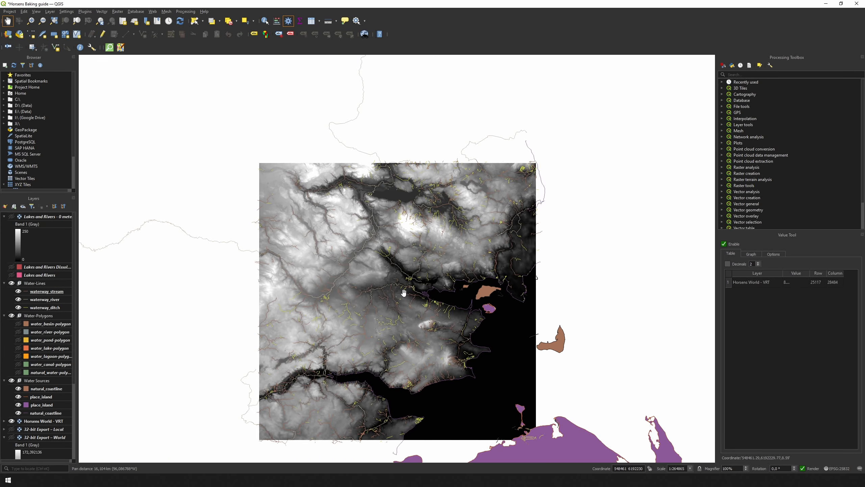
{"action": "scroll", "coordinate": [434, 321], "scroll_direction": "up", "scroll_amount": 1}
{"action": "left_click_drag", "start_coordinate": [434, 320], "coordinate": [422, 287]}
{"action": "scroll", "coordinate": [445, 302], "scroll_direction": "down", "scroll_amount": 1}
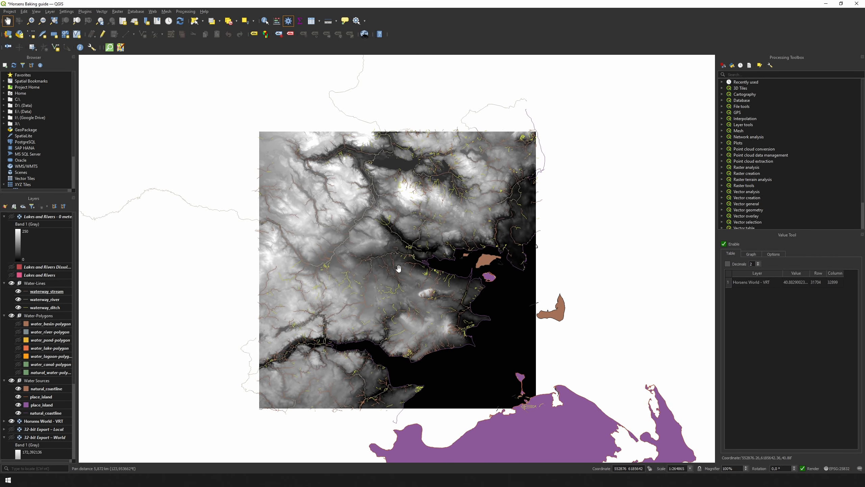
{"action": "left_click", "coordinate": [30, 21]}
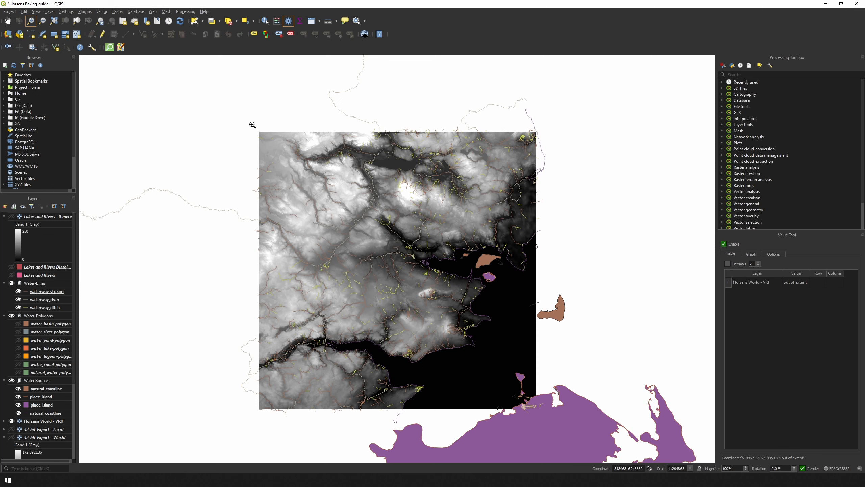
{"action": "left_click_drag", "start_coordinate": [253, 125], "coordinate": [544, 412]}
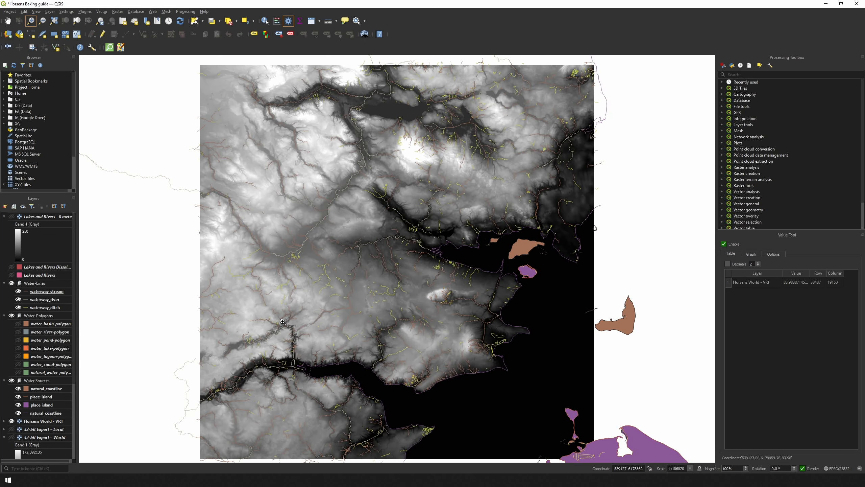
Step: Recolour the waterway_river line layer to dark red, #b3011c
{"action": "double_click", "coordinate": [55, 300]}
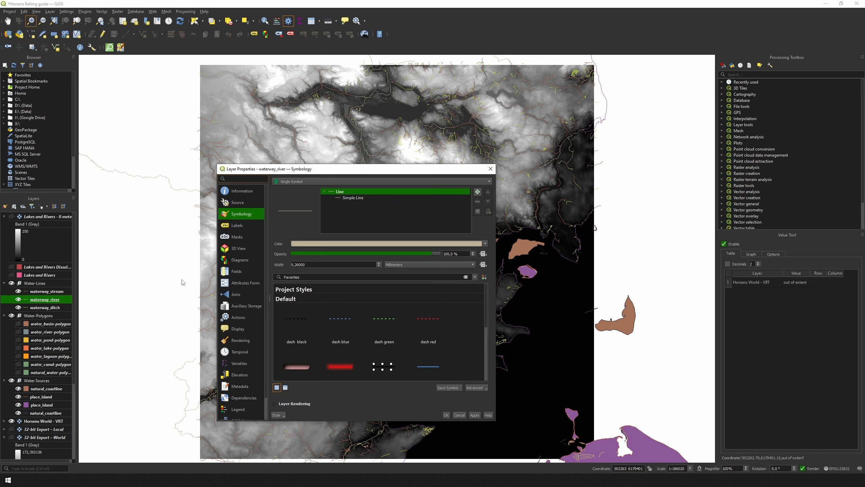
{"action": "left_click", "coordinate": [330, 244]}
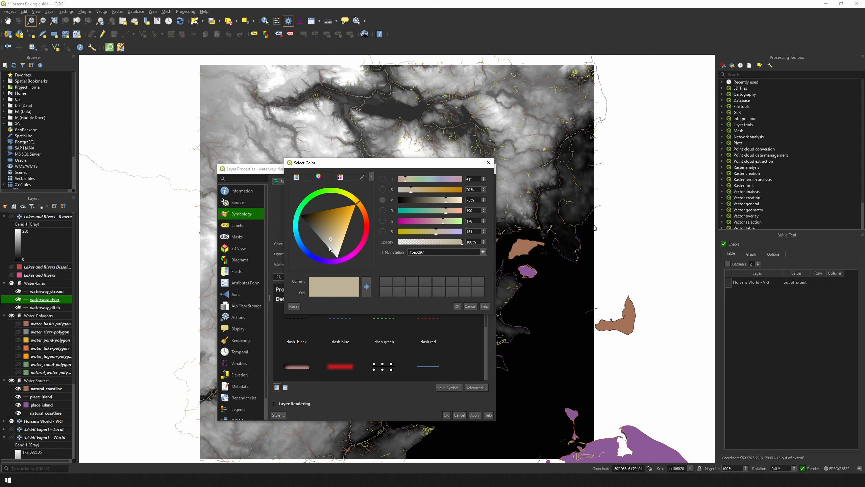
{"action": "mouse_move", "coordinate": [359, 210]}
{"action": "left_mouse_down"}
{"action": "mouse_move", "coordinate": [369, 234]}
{"action": "mouse_move", "coordinate": [351, 222]}
{"action": "left_mouse_up"}
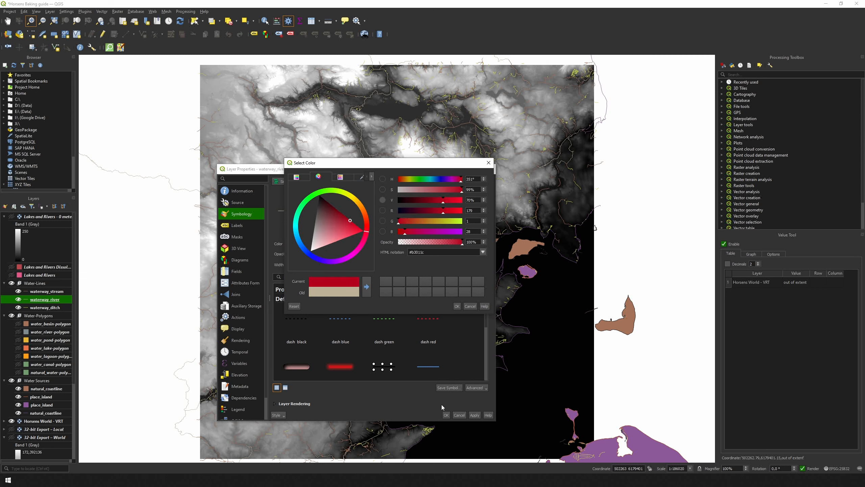
{"action": "left_click", "coordinate": [446, 415]}
{"action": "left_click", "coordinate": [457, 307]}
{"action": "left_click", "coordinate": [445, 414]}
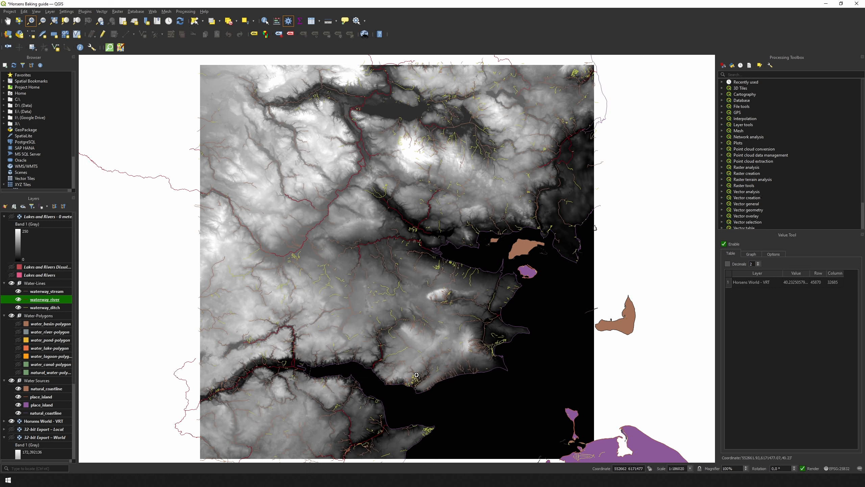
{"action": "left_click", "coordinate": [31, 186]}
{"action": "right_click", "coordinate": [31, 187]}
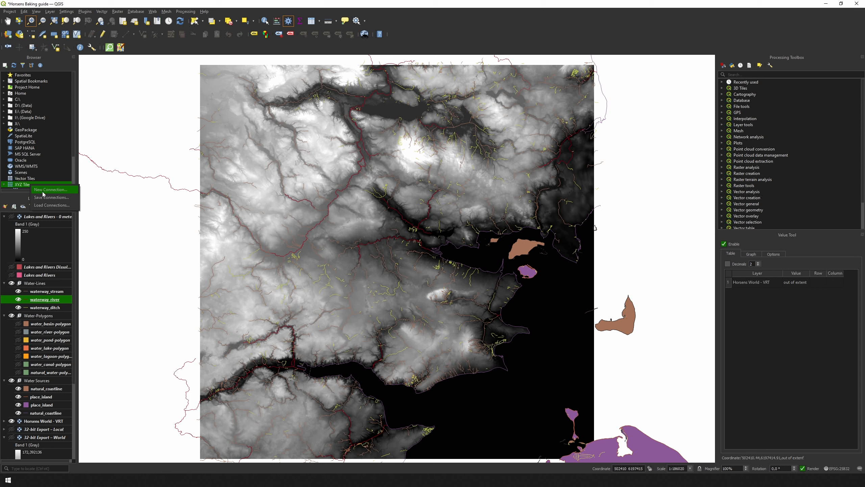
{"action": "left_click", "coordinate": [42, 193]}
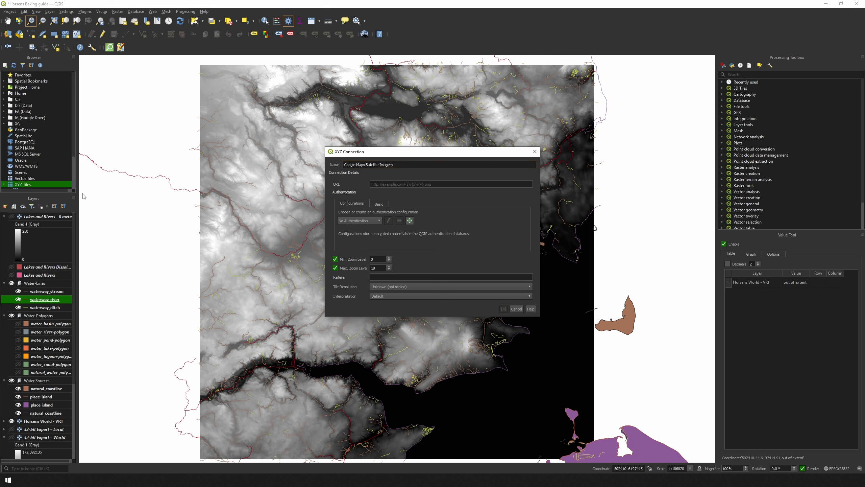
{"action": "type", "text": "https://mt1.google.com/vt/lyrs=y&x={x}&y={y}&z={z}"}
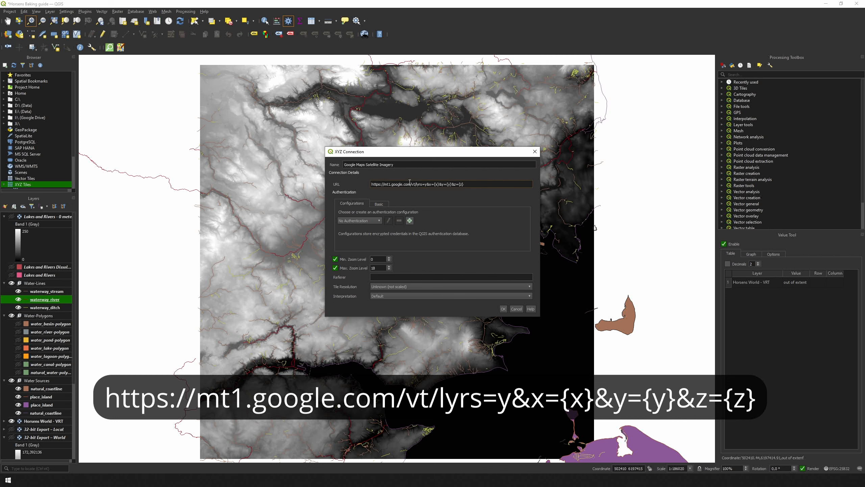
{"action": "left_click", "coordinate": [503, 309]}
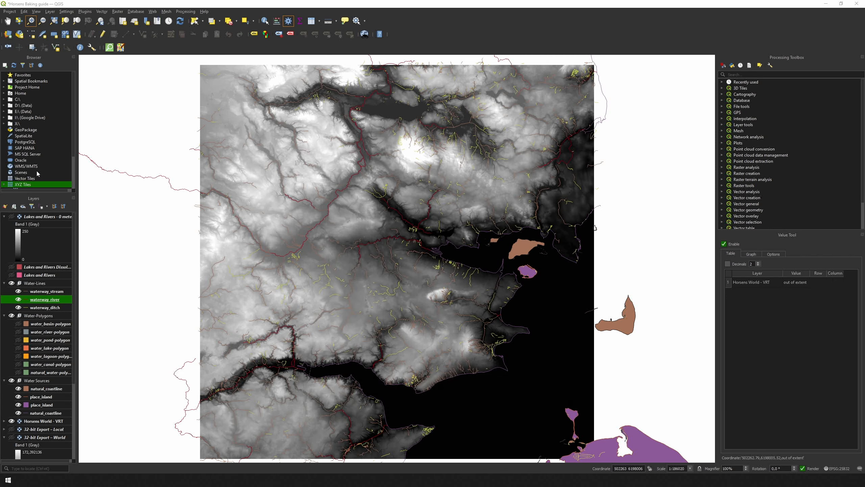
Step: Add the Google Maps Satellite Imagery tiles to the map and place the layer directly above Horsens World - VRT, below the Water Sources group
{"action": "scroll", "coordinate": [41, 167], "scroll_direction": "down", "scroll_amount": 2}
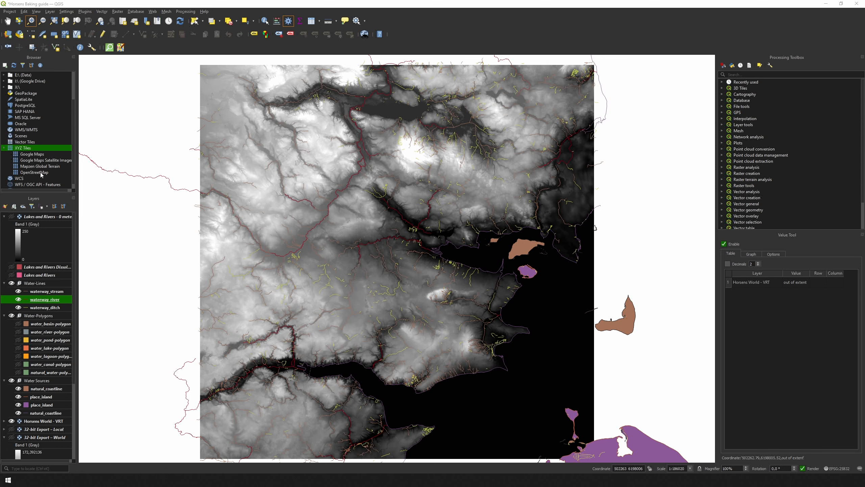
{"action": "left_click", "coordinate": [42, 162]}
{"action": "left_click_drag", "start_coordinate": [42, 163], "coordinate": [274, 261]}
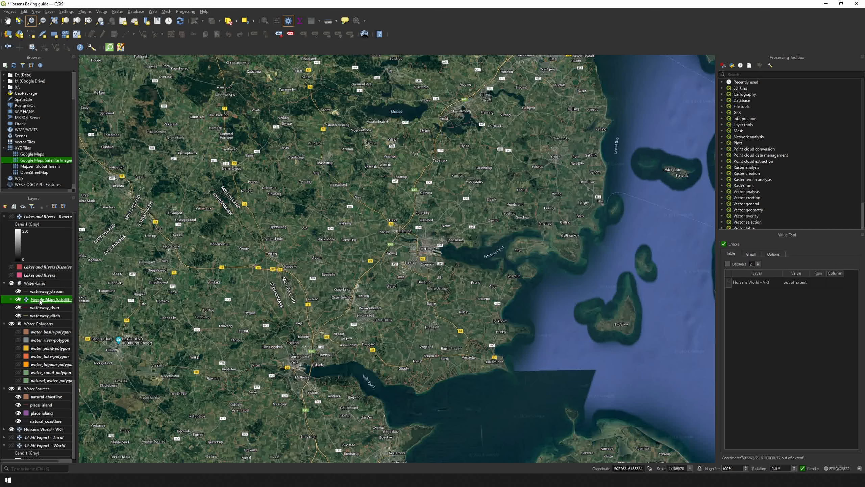
{"action": "left_click_drag", "start_coordinate": [41, 300], "coordinate": [48, 428]}
{"action": "left_click", "coordinate": [48, 423]}
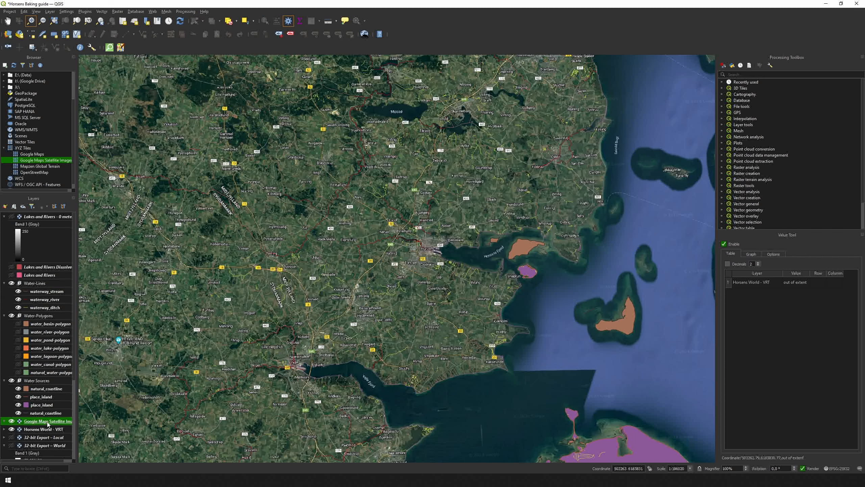
Step: Lower the global opacity of the Google Maps Satellite Imagery layer to about 56 %
{"action": "right_click", "coordinate": [48, 424]}
{"action": "left_click", "coordinate": [57, 417]}
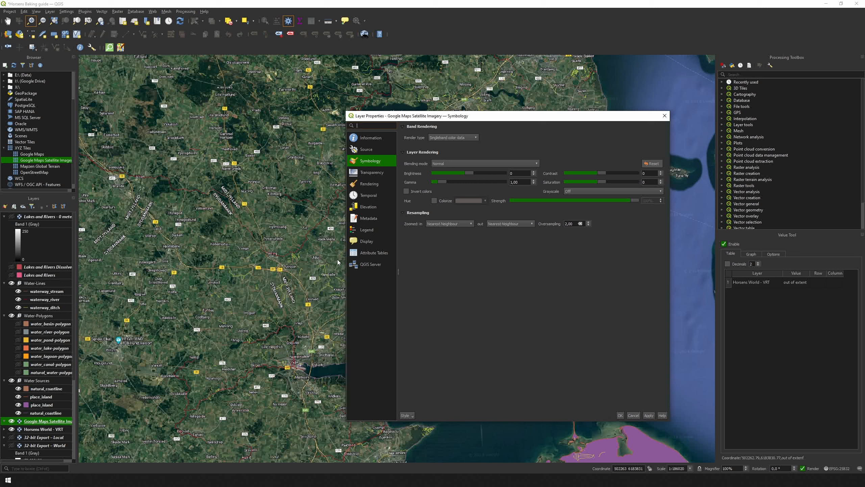
{"action": "left_click", "coordinate": [370, 173]}
{"action": "left_click_drag", "start_coordinate": [612, 137], "coordinate": [522, 136]}
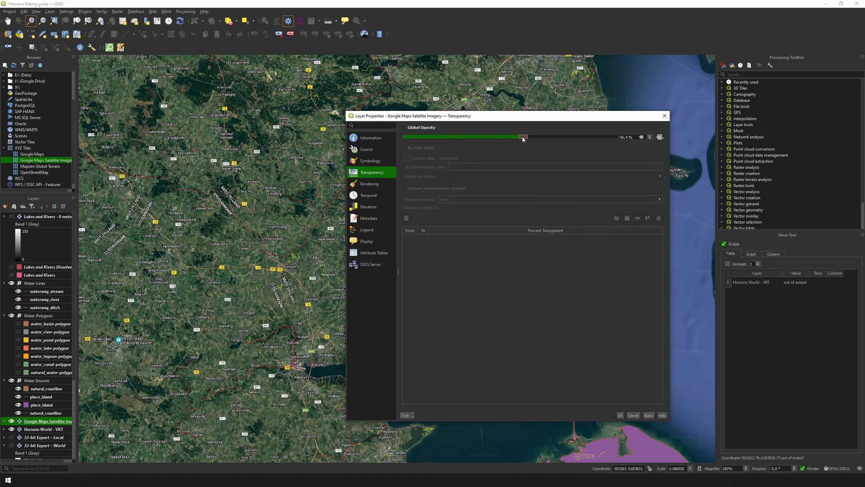
{"action": "left_click", "coordinate": [620, 415]}
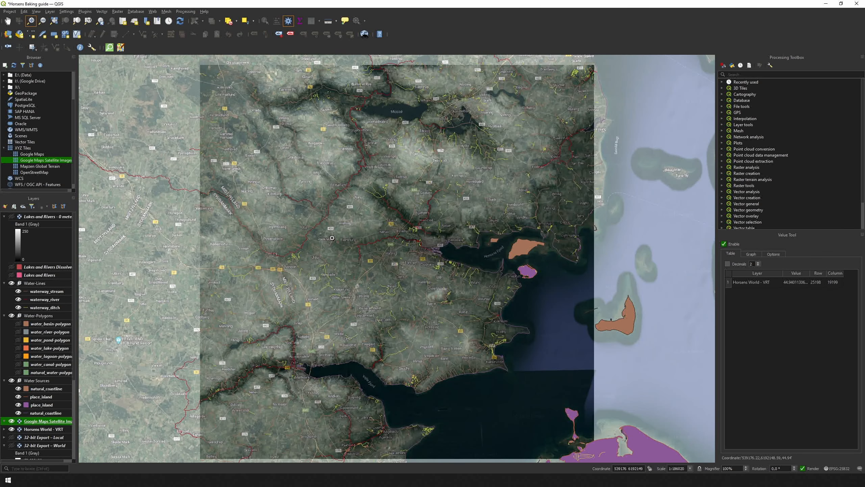
Step: Measure the width of the Gudenå river near Åstedbro from bank to bank on the satellite imagery
{"action": "scroll", "coordinate": [328, 218], "scroll_direction": "up", "scroll_amount": 1}
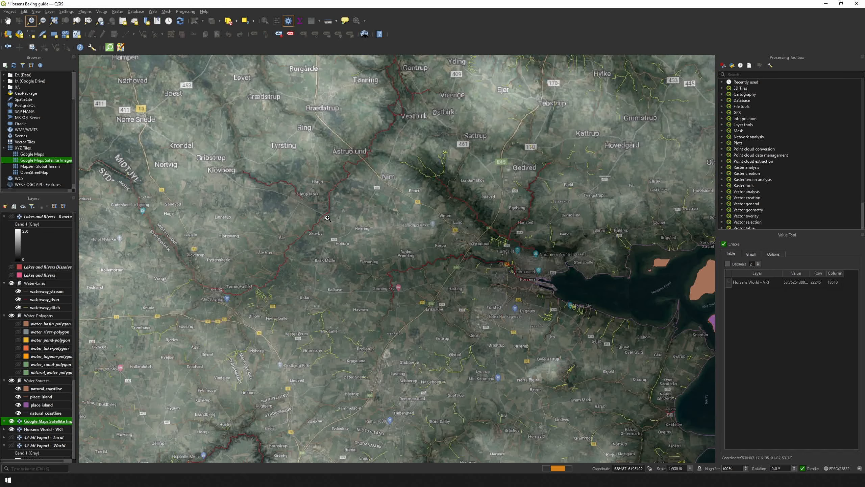
{"action": "scroll", "coordinate": [327, 218], "scroll_direction": "up", "scroll_amount": 4}
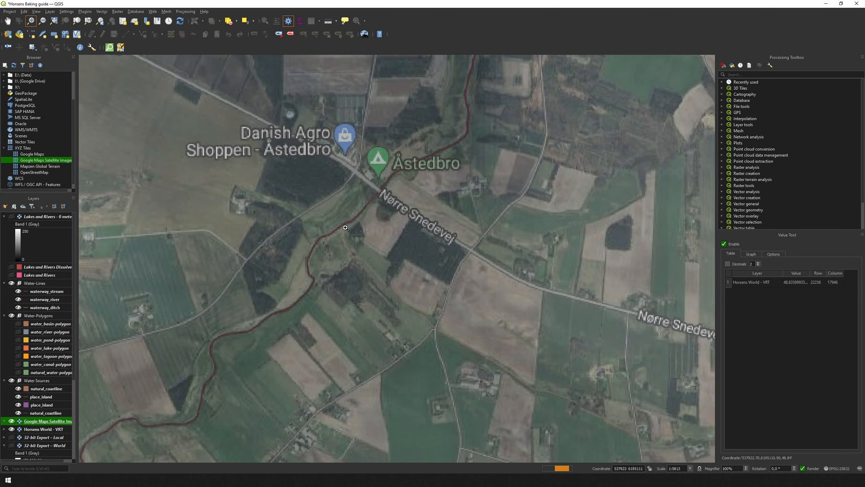
{"action": "scroll", "coordinate": [345, 227], "scroll_direction": "up", "scroll_amount": 4}
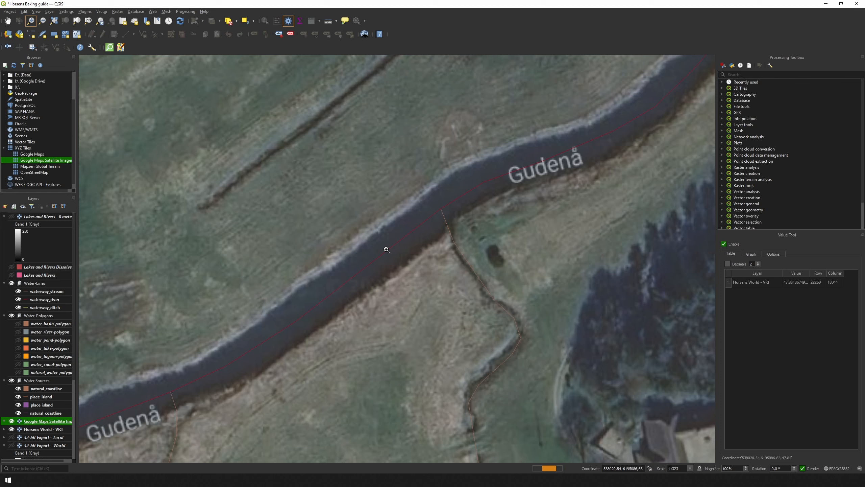
{"action": "left_click", "coordinate": [327, 22]}
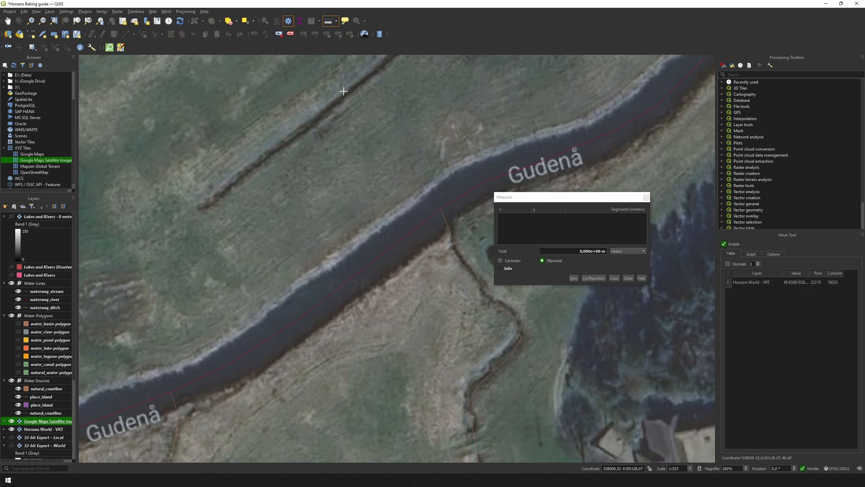
{"action": "left_click", "coordinate": [356, 250]}
{"action": "left_click", "coordinate": [378, 282]}
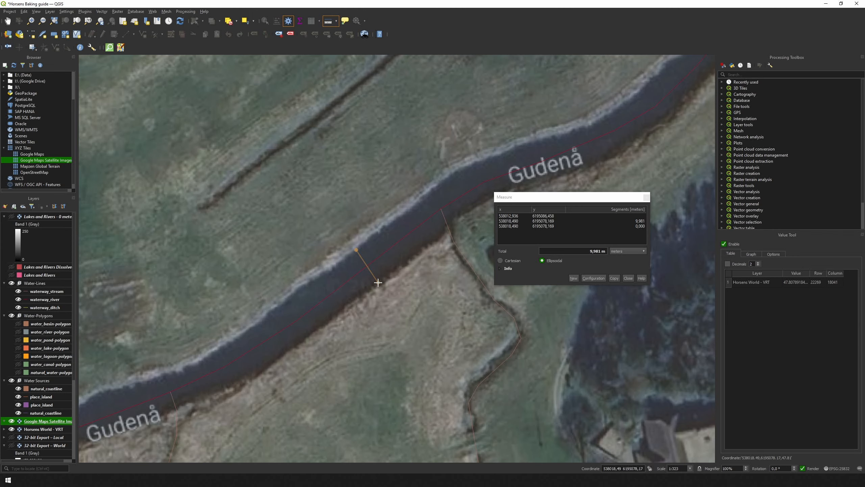
{"action": "scroll", "coordinate": [381, 273], "scroll_direction": "down", "scroll_amount": 3}
{"action": "scroll", "coordinate": [381, 269], "scroll_direction": "down", "scroll_amount": 3}
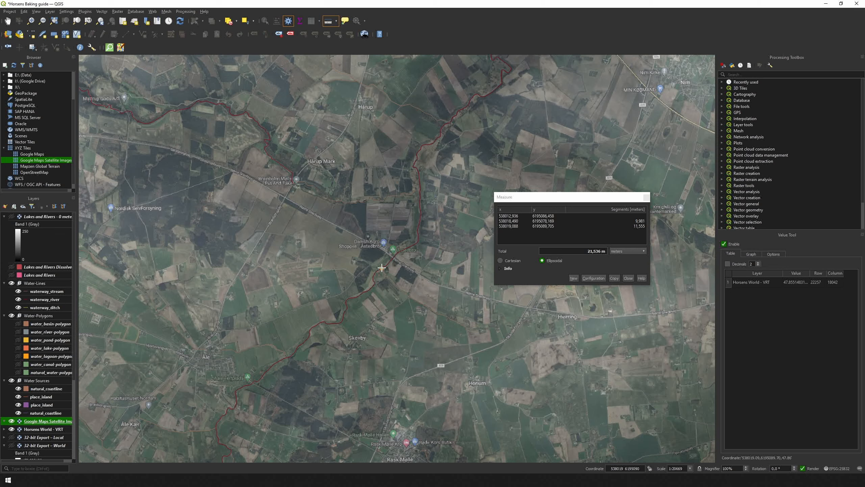
{"action": "scroll", "coordinate": [382, 269], "scroll_direction": "down", "scroll_amount": 1}
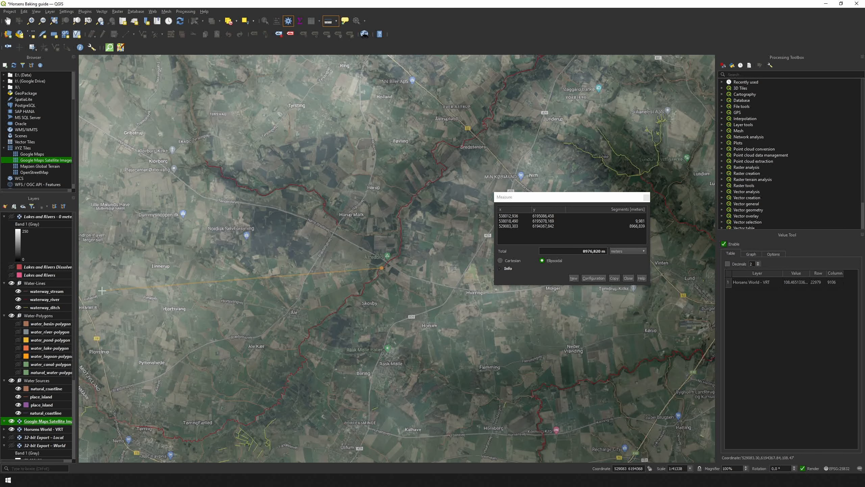
{"action": "right_click", "coordinate": [271, 271]}
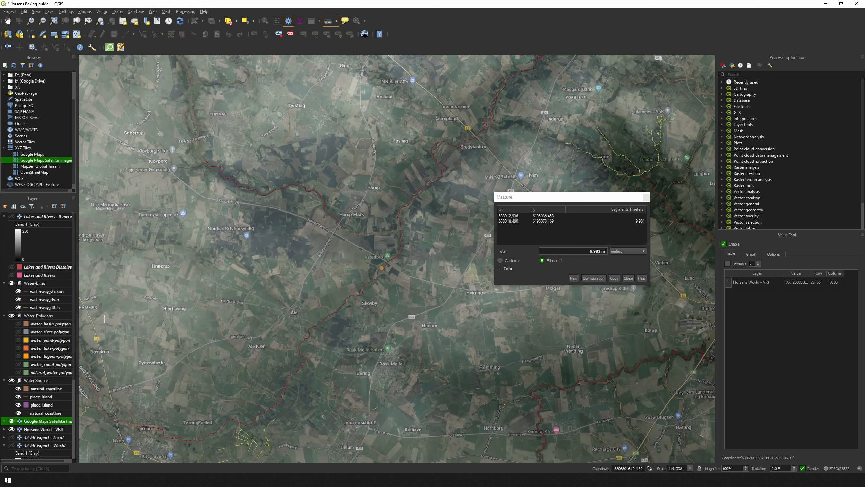
Step: Hide the waterway_ditch and waterway_stream layers, leaving only waterway_river visible in the Water-Lines group
{"action": "left_click", "coordinate": [17, 308]}
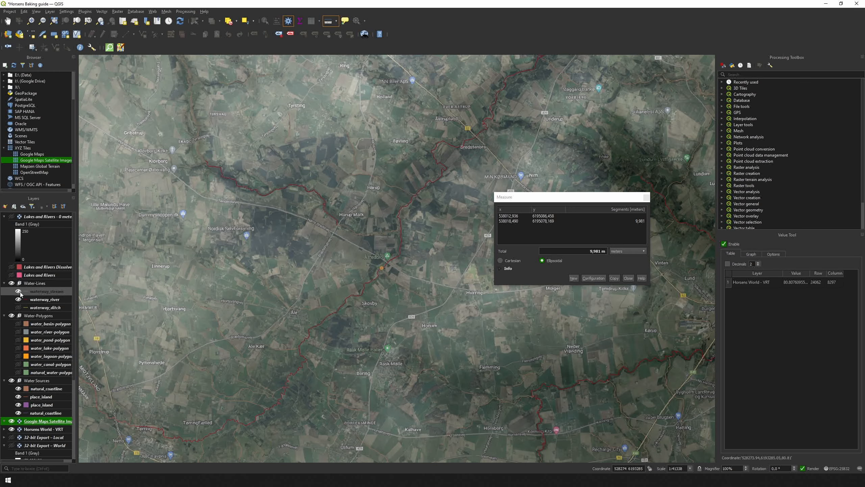
{"action": "left_click", "coordinate": [17, 291]}
Step: Measure the width of Mattrup Å from bank to bank on the satellite imagery, near the upstream end of its river line
{"action": "scroll", "coordinate": [237, 198], "scroll_direction": "up", "scroll_amount": 5}
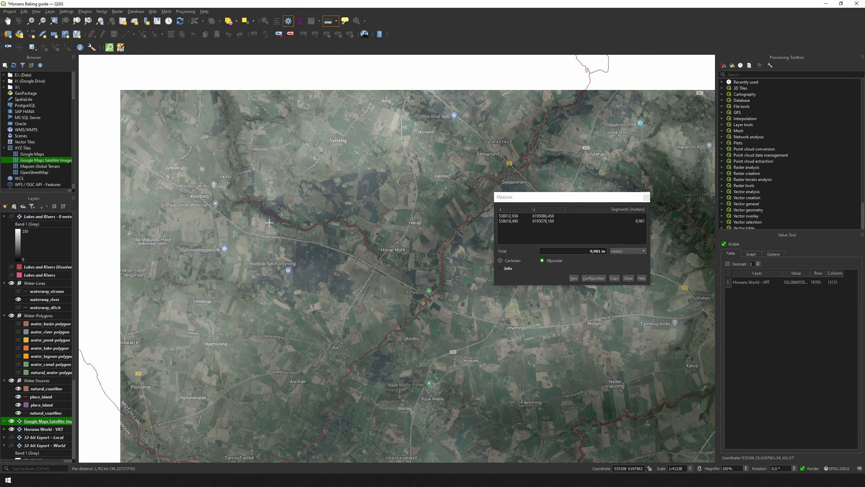
{"action": "scroll", "coordinate": [323, 161], "scroll_direction": "up", "scroll_amount": 4}
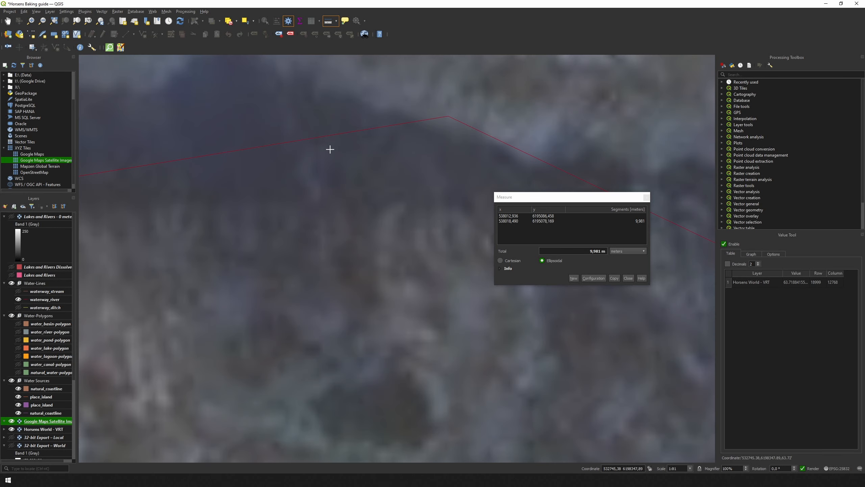
{"action": "scroll", "coordinate": [330, 149], "scroll_direction": "down", "scroll_amount": 2}
{"action": "left_click_drag", "start_coordinate": [285, 156], "coordinate": [396, 163]}
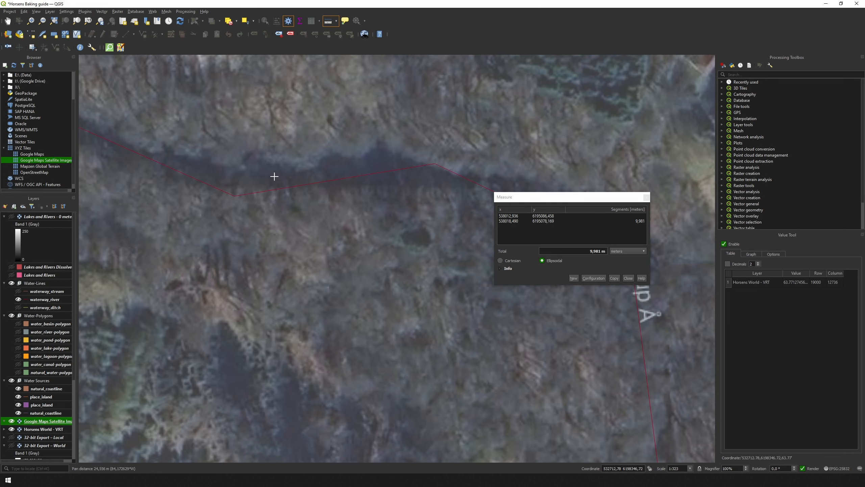
{"action": "scroll", "coordinate": [212, 181], "scroll_direction": "down", "scroll_amount": 1}
{"action": "left_click_drag", "start_coordinate": [218, 185], "coordinate": [351, 237]}
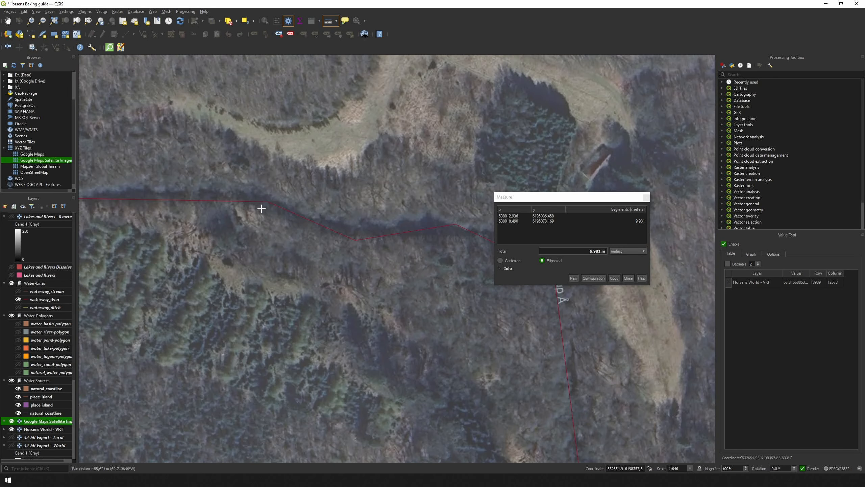
{"action": "left_click_drag", "start_coordinate": [262, 209], "coordinate": [392, 209]}
{"action": "scroll", "coordinate": [392, 208], "scroll_direction": "down", "scroll_amount": 1}
{"action": "left_click_drag", "start_coordinate": [189, 170], "coordinate": [270, 235]}
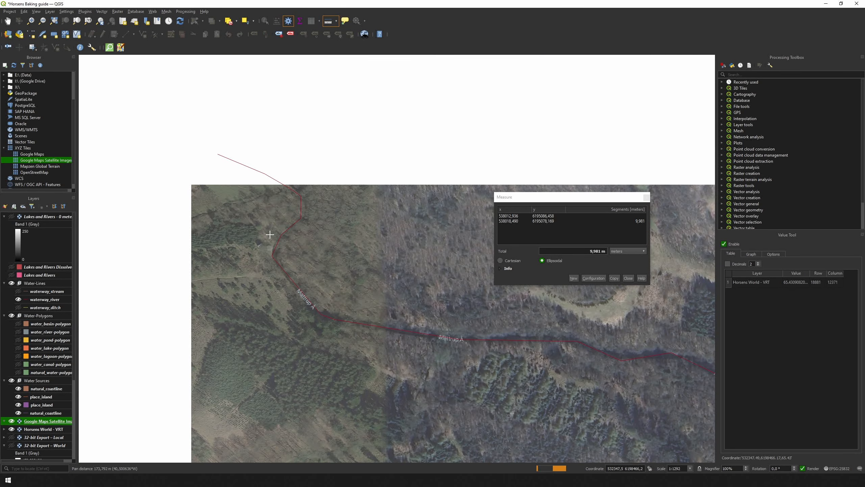
{"action": "left_click_drag", "start_coordinate": [194, 125], "coordinate": [294, 236]}
{"action": "scroll", "coordinate": [283, 233], "scroll_direction": "up", "scroll_amount": 1}
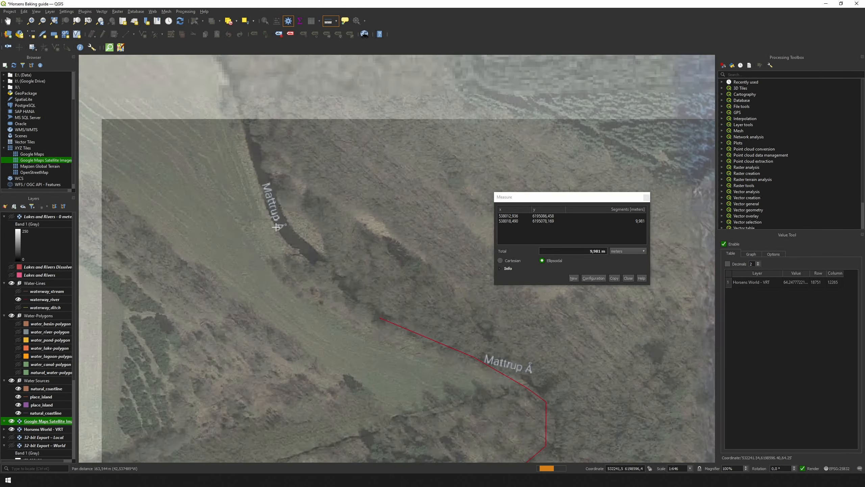
{"action": "left_click", "coordinate": [283, 236]}
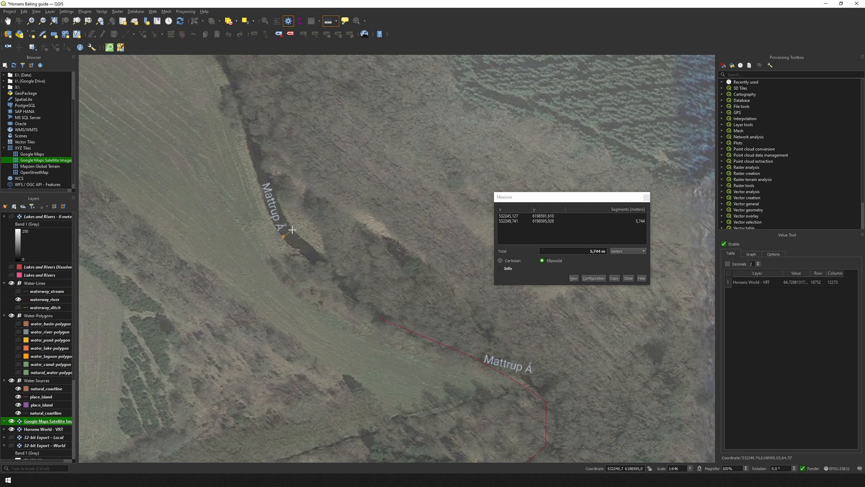
{"action": "left_click", "coordinate": [293, 230]}
{"action": "right_click", "coordinate": [247, 227]}
Step: Follow the river line past Korning Shelterplads and Horsensvej, comparing its course with the satellite imagery
{"action": "scroll", "coordinate": [248, 227], "scroll_direction": "down", "scroll_amount": 5}
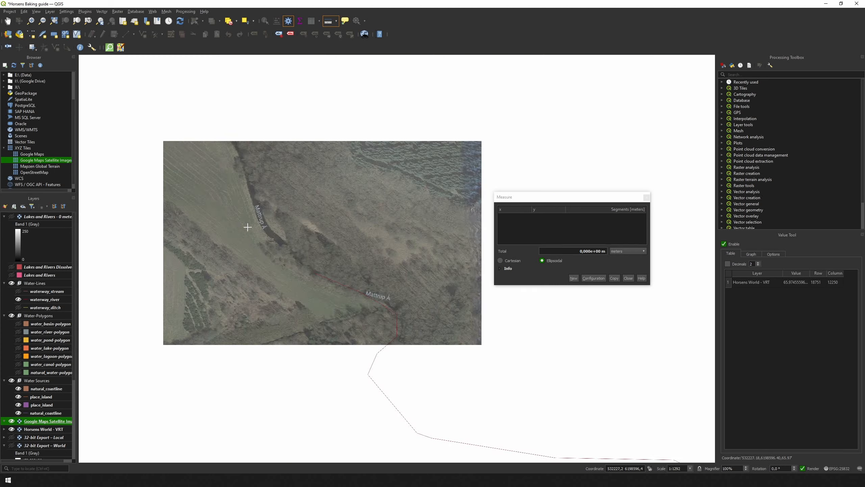
{"action": "scroll", "coordinate": [299, 280], "scroll_direction": "down", "scroll_amount": 2}
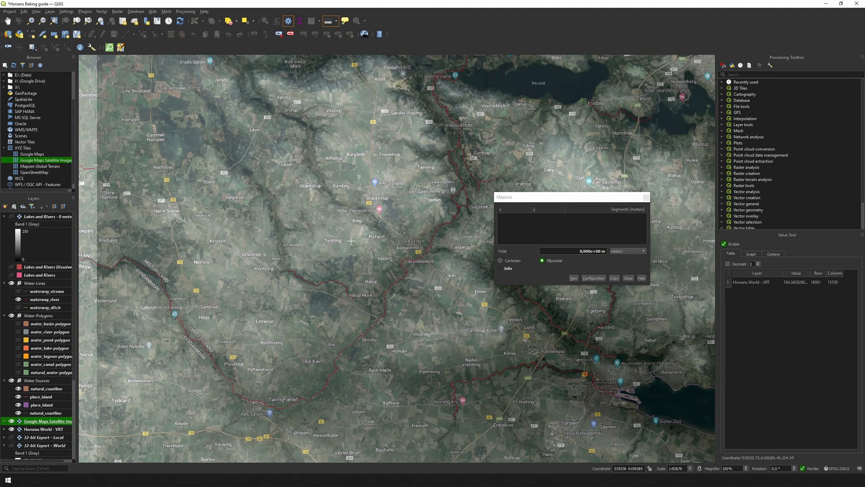
{"action": "left_click_drag", "start_coordinate": [408, 350], "coordinate": [378, 186]}
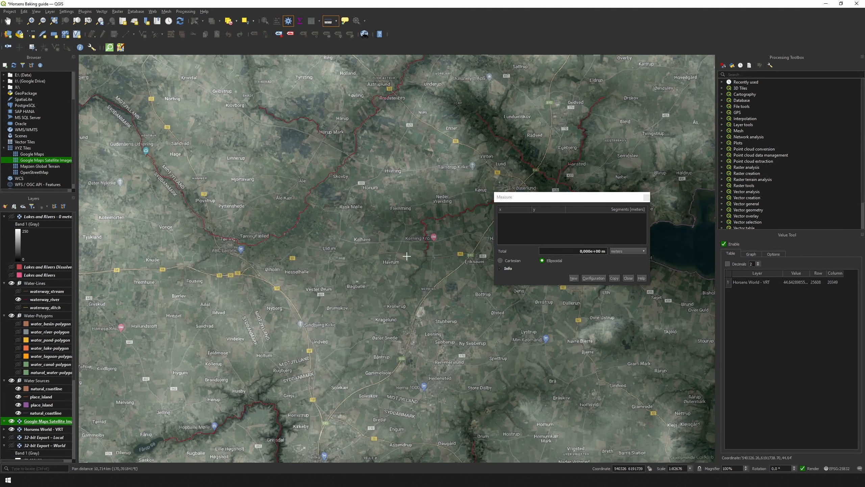
{"action": "scroll", "coordinate": [440, 251], "scroll_direction": "up", "scroll_amount": 3}
{"action": "scroll", "coordinate": [338, 255], "scroll_direction": "up", "scroll_amount": 2}
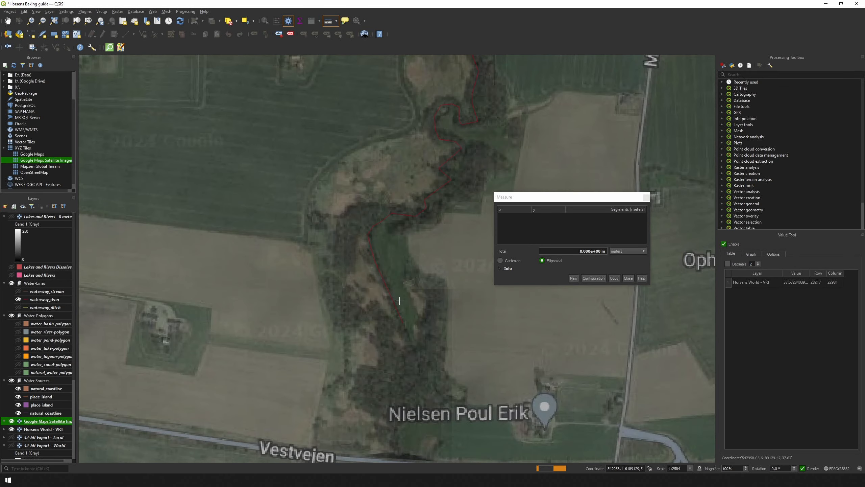
{"action": "scroll", "coordinate": [406, 320], "scroll_direction": "up", "scroll_amount": 3}
{"action": "scroll", "coordinate": [392, 309], "scroll_direction": "down", "scroll_amount": 2}
{"action": "left_click_drag", "start_coordinate": [424, 196], "coordinate": [235, 362]}
{"action": "left_click_drag", "start_coordinate": [340, 189], "coordinate": [326, 419]}
{"action": "left_click_drag", "start_coordinate": [313, 236], "coordinate": [405, 342]}
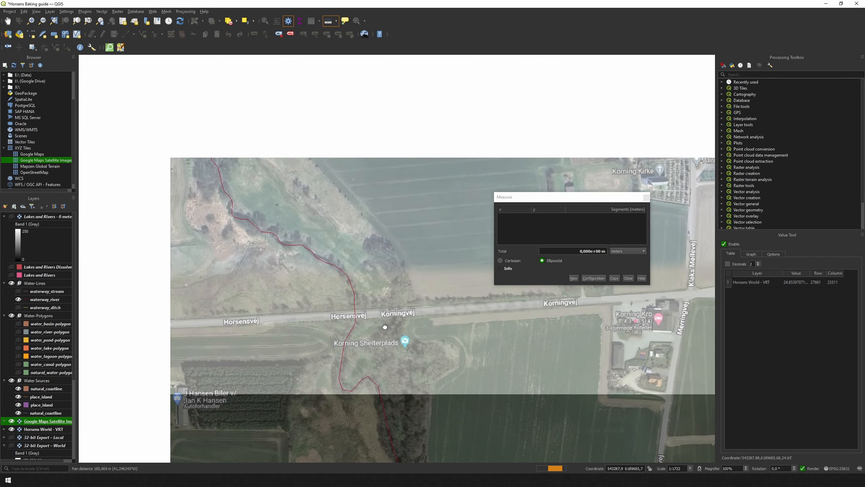
{"action": "left_click_drag", "start_coordinate": [254, 186], "coordinate": [329, 421]}
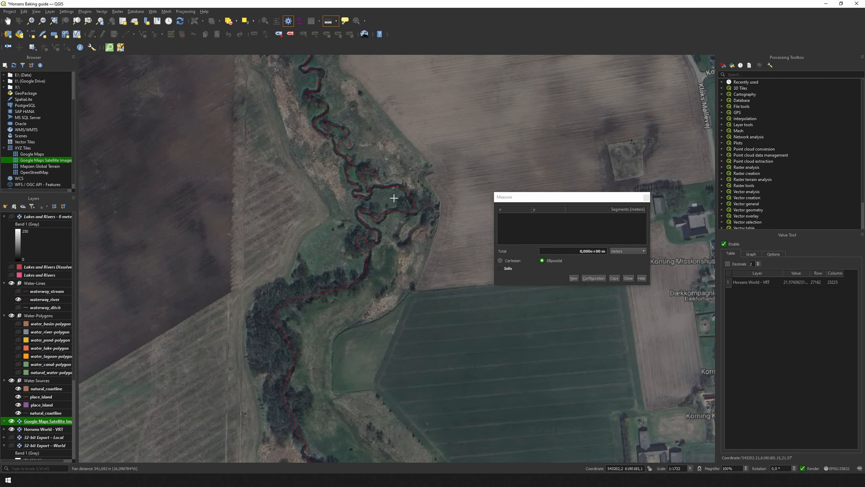
Step: Measure the channel width at a tight meander of the river west of Korning on the satellite imagery
{"action": "scroll", "coordinate": [393, 209], "scroll_direction": "up", "scroll_amount": 2}
{"action": "scroll", "coordinate": [388, 231], "scroll_direction": "up", "scroll_amount": 2}
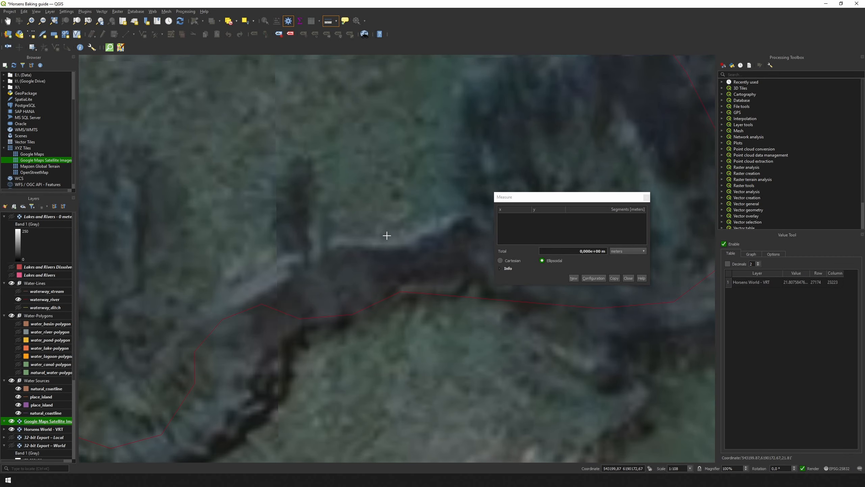
{"action": "scroll", "coordinate": [387, 236], "scroll_direction": "down", "scroll_amount": 1}
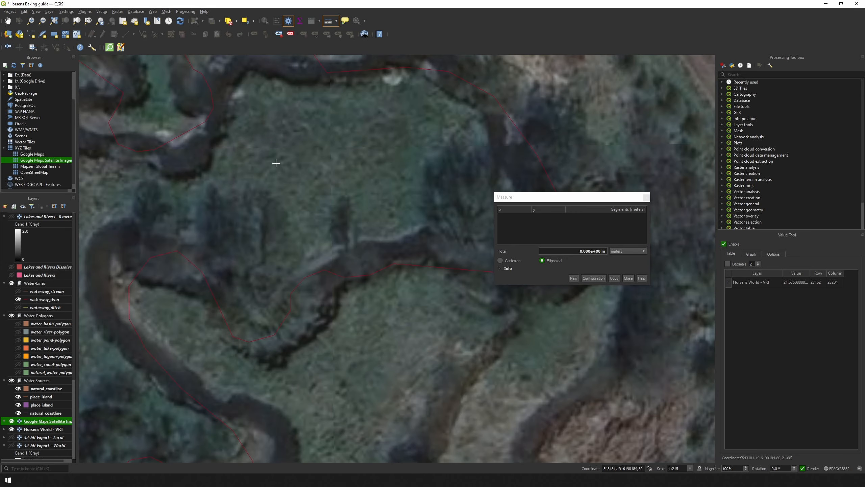
{"action": "left_click_drag", "start_coordinate": [276, 164], "coordinate": [312, 253]}
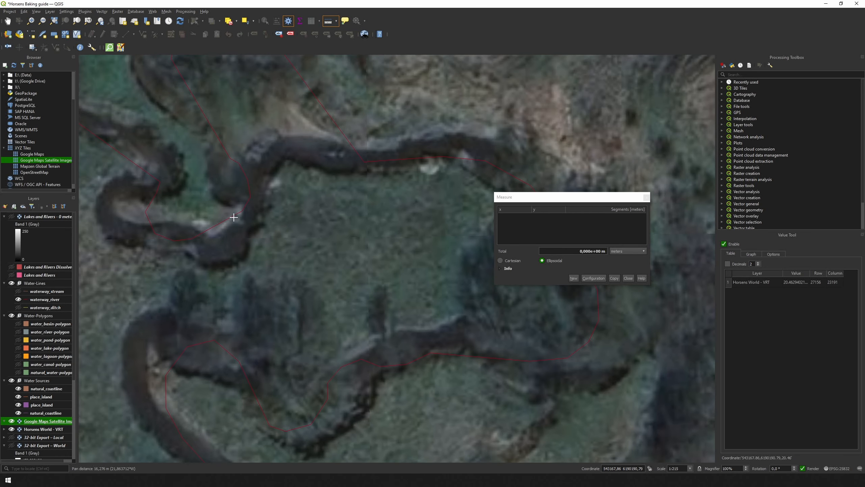
{"action": "left_click", "coordinate": [242, 217]}
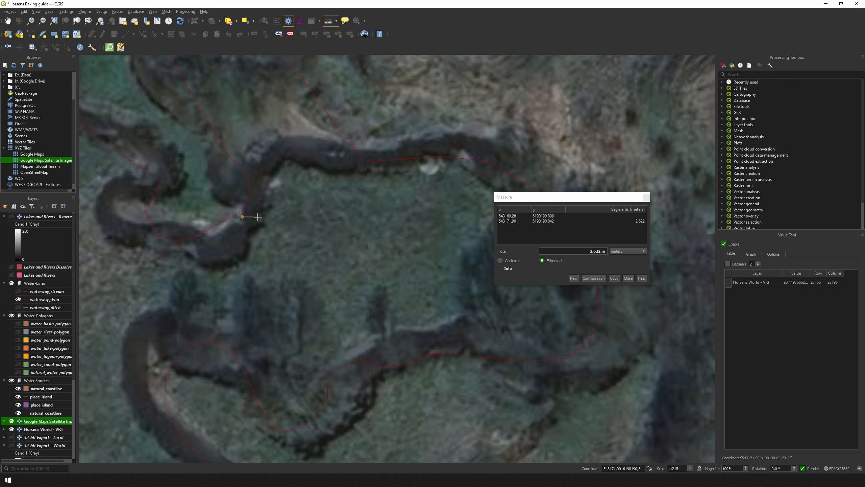
{"action": "left_click", "coordinate": [258, 217]}
{"action": "right_click", "coordinate": [258, 217]}
Step: Measure the channel width at another bend farther north along the same river near Korning
{"action": "scroll", "coordinate": [275, 203], "scroll_direction": "down", "scroll_amount": 2}
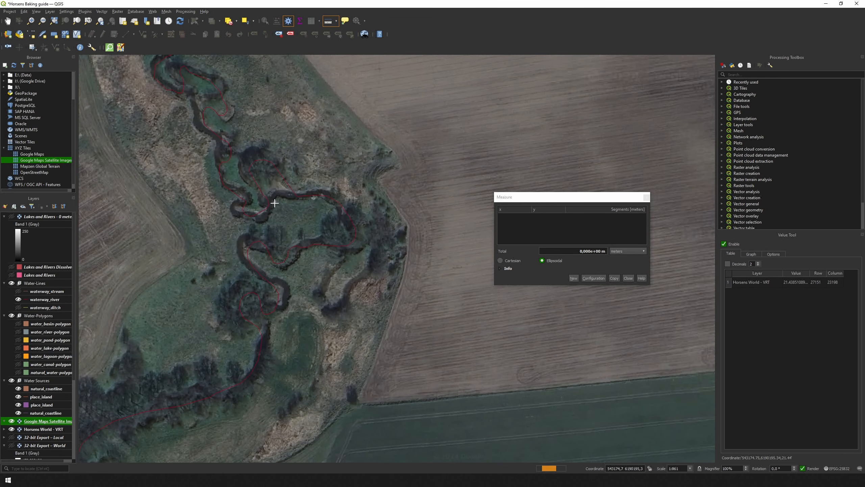
{"action": "left_click_drag", "start_coordinate": [274, 203], "coordinate": [346, 319]}
{"action": "left_click_drag", "start_coordinate": [264, 133], "coordinate": [340, 308]}
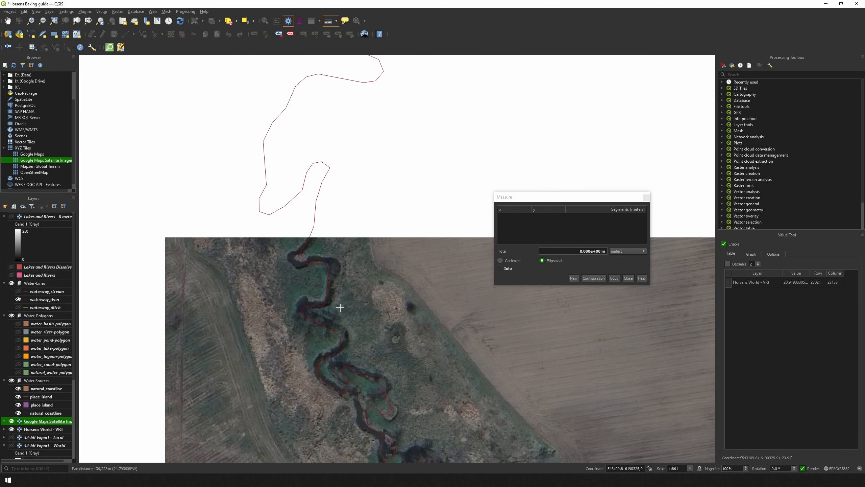
{"action": "scroll", "coordinate": [304, 237], "scroll_direction": "up", "scroll_amount": 3}
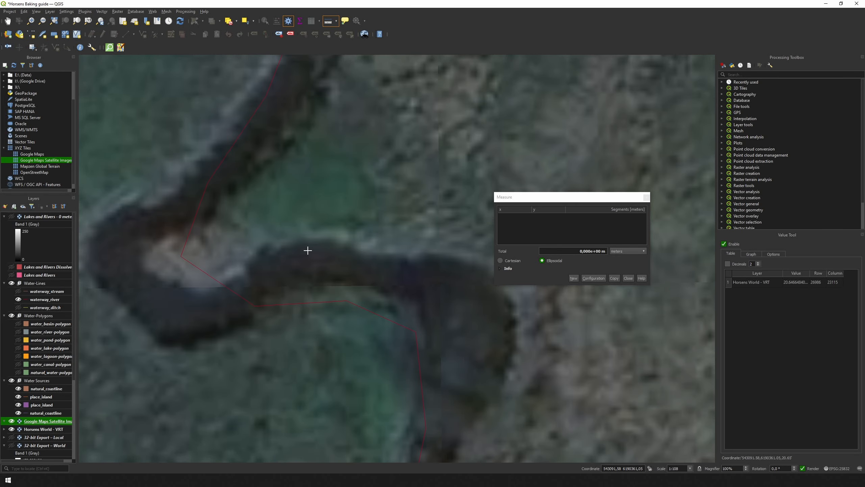
{"action": "left_click", "coordinate": [267, 252]}
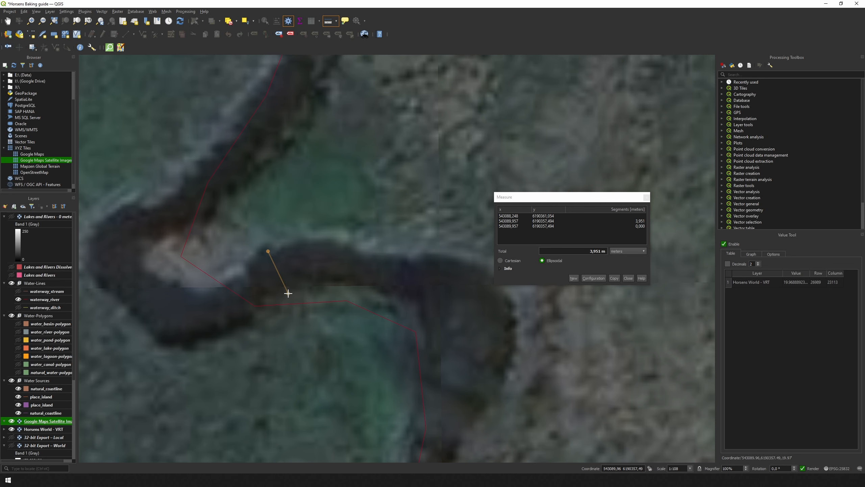
{"action": "key", "text": "Escape"}
Step: Review the rest of the river north of Korning and the overall river network southwest of Horsens
{"action": "scroll", "coordinate": [328, 275], "scroll_direction": "down", "scroll_amount": 2}
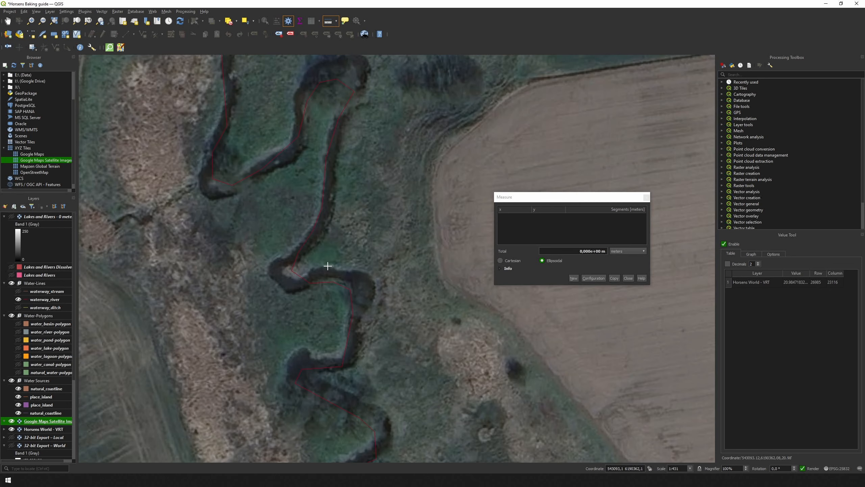
{"action": "left_click_drag", "start_coordinate": [317, 198], "coordinate": [360, 335]}
{"action": "scroll", "coordinate": [354, 322], "scroll_direction": "down", "scroll_amount": 2}
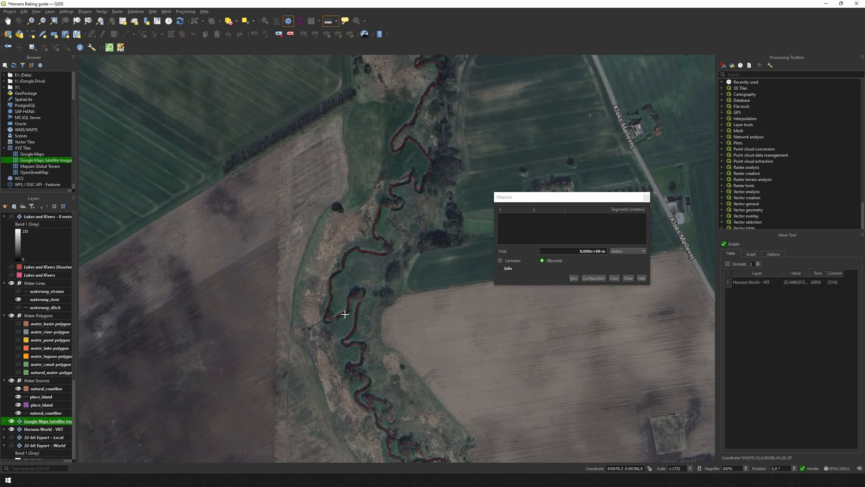
{"action": "scroll", "coordinate": [345, 314], "scroll_direction": "down", "scroll_amount": 5}
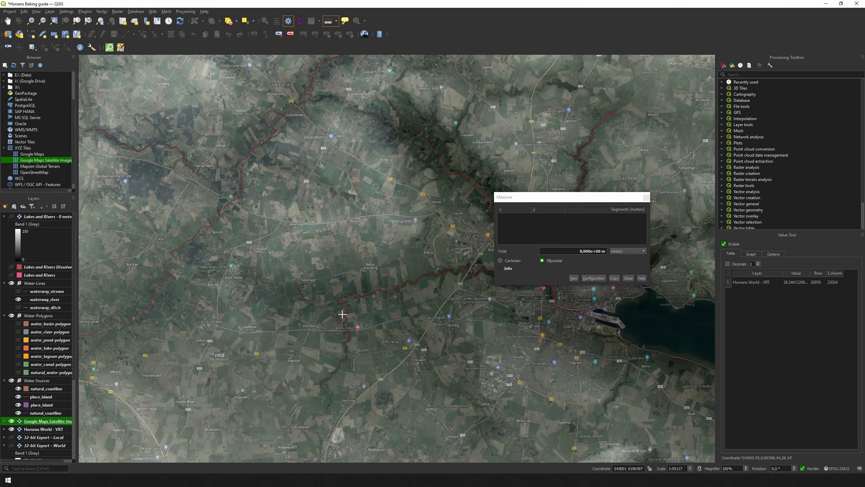
{"action": "scroll", "coordinate": [342, 314], "scroll_direction": "down", "scroll_amount": 1}
{"action": "left_click_drag", "start_coordinate": [332, 358], "coordinate": [429, 179]}
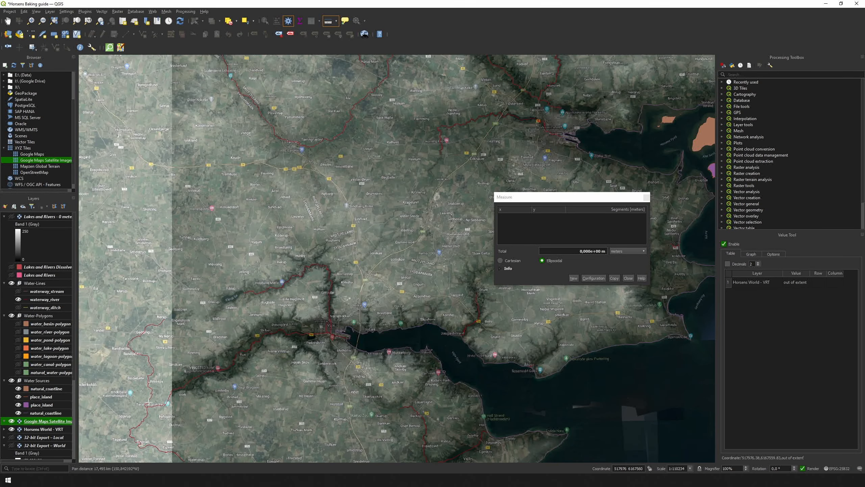
{"action": "left_click_drag", "start_coordinate": [148, 402], "coordinate": [373, 277]}
Step: Trace the waterway_river line through Egtved, along Bøgvadvej and past Egtved Holt against the satellite imagery
{"action": "scroll", "coordinate": [374, 281], "scroll_direction": "up", "scroll_amount": 5}
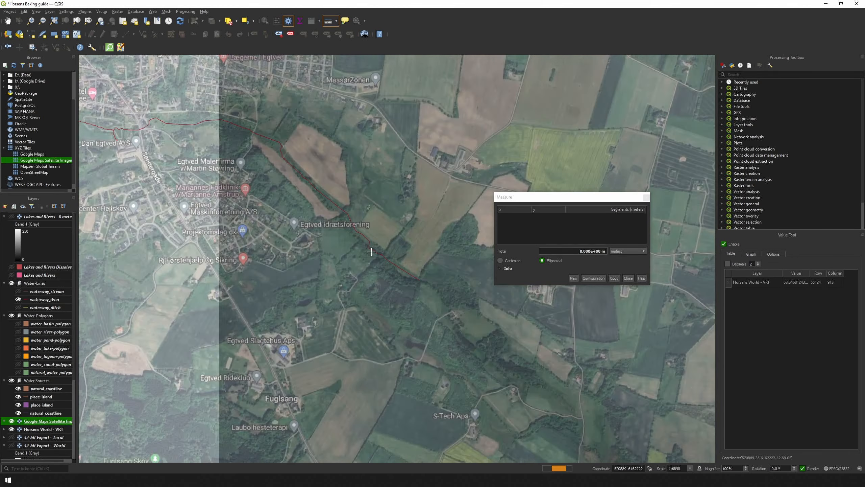
{"action": "left_click_drag", "start_coordinate": [300, 166], "coordinate": [498, 340]}
{"action": "left_click_drag", "start_coordinate": [272, 182], "coordinate": [442, 276]}
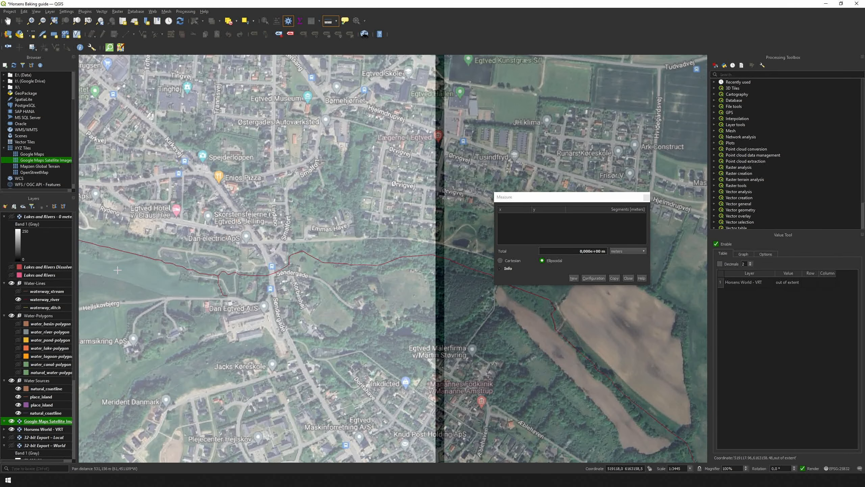
{"action": "left_click_drag", "start_coordinate": [191, 289], "coordinate": [353, 325]}
{"action": "left_click_drag", "start_coordinate": [180, 252], "coordinate": [476, 350]}
{"action": "left_click_drag", "start_coordinate": [238, 276], "coordinate": [575, 310]}
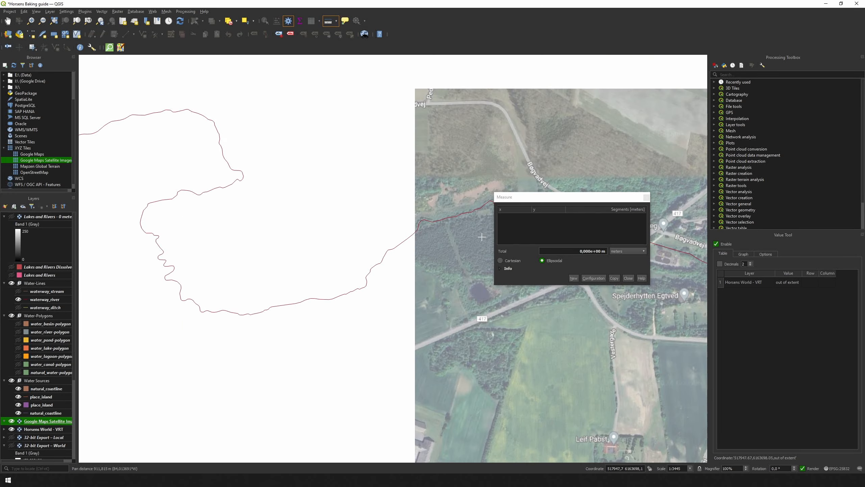
{"action": "left_click_drag", "start_coordinate": [213, 314], "coordinate": [433, 292]}
{"action": "left_click_drag", "start_coordinate": [315, 138], "coordinate": [383, 364]}
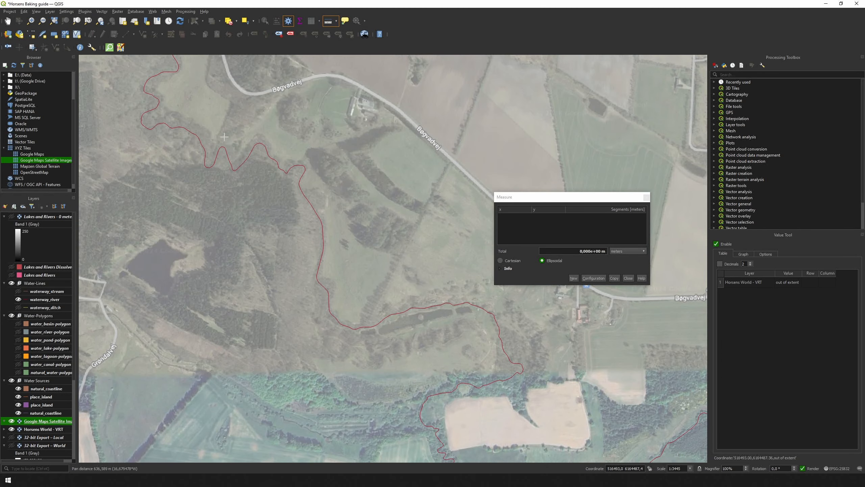
{"action": "left_click_drag", "start_coordinate": [226, 141], "coordinate": [375, 431]}
{"action": "left_click_drag", "start_coordinate": [467, 169], "coordinate": [119, 318]}
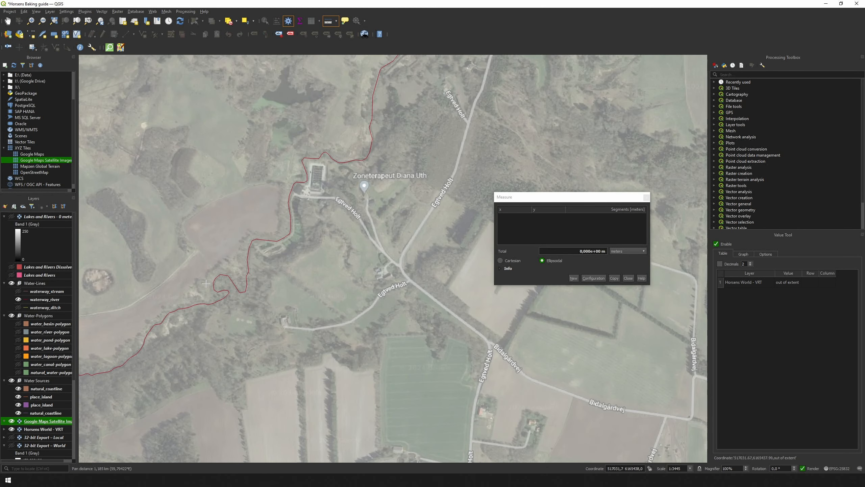
{"action": "left_click_drag", "start_coordinate": [404, 146], "coordinate": [322, 329]}
Step: Measure the width of Egtved Å from bank to bank beside the northernmost of the Refsgård Lystfiskesøer lakes
{"action": "scroll", "coordinate": [371, 169], "scroll_direction": "up", "scroll_amount": 2}
{"action": "left_click_drag", "start_coordinate": [425, 156], "coordinate": [235, 378]}
{"action": "left_click_drag", "start_coordinate": [494, 92], "coordinate": [310, 450]}
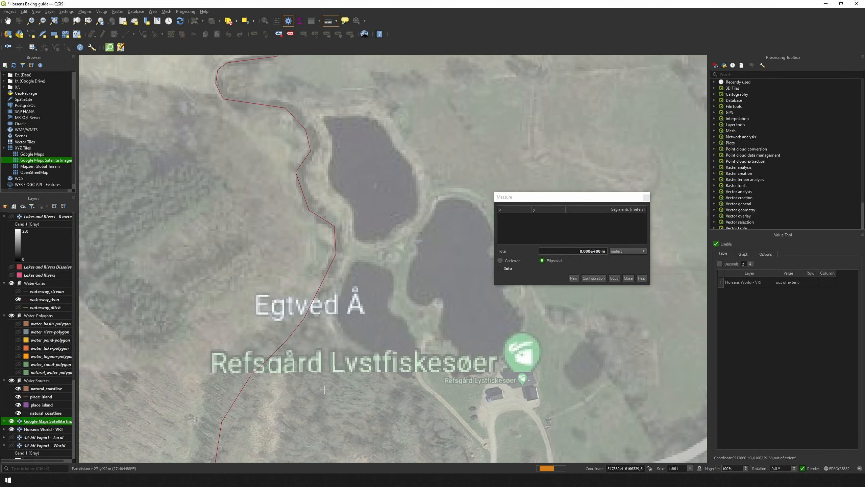
{"action": "scroll", "coordinate": [295, 144], "scroll_direction": "up", "scroll_amount": 2}
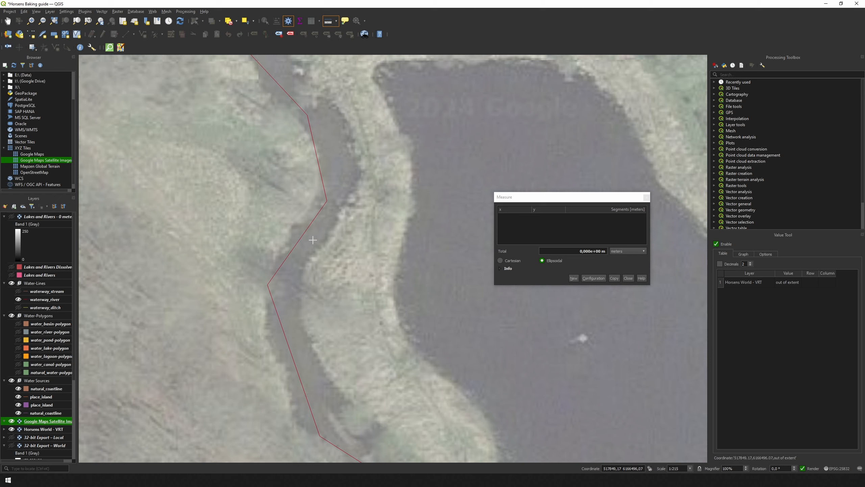
{"action": "scroll", "coordinate": [308, 249], "scroll_direction": "up", "scroll_amount": 1}
{"action": "left_click", "coordinate": [286, 219]}
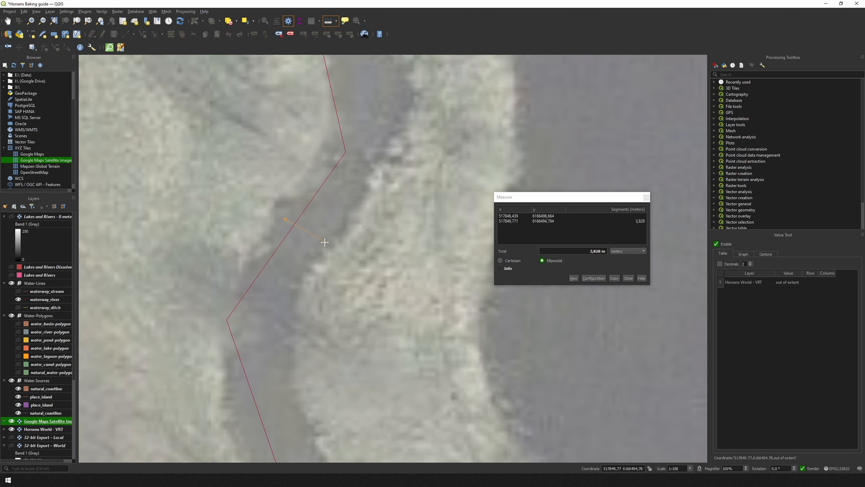
{"action": "left_click", "coordinate": [327, 246]}
{"action": "right_click", "coordinate": [327, 245]}
{"action": "right_click", "coordinate": [345, 236]}
{"action": "scroll", "coordinate": [346, 236], "scroll_direction": "down", "scroll_amount": 2}
{"action": "scroll", "coordinate": [346, 236], "scroll_direction": "down", "scroll_amount": 4}
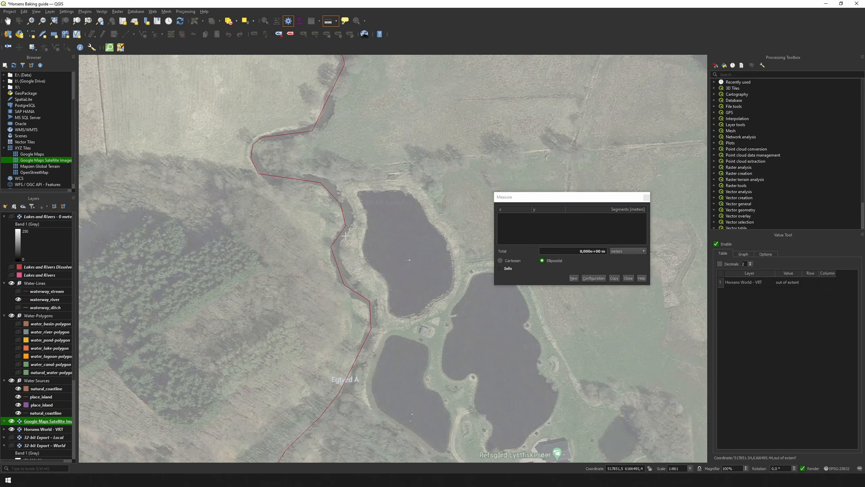
Step: Close the distance measurement and return to an overview of the whole Horsens terrain with the Pan tool active
{"action": "scroll", "coordinate": [346, 235], "scroll_direction": "down", "scroll_amount": 5}
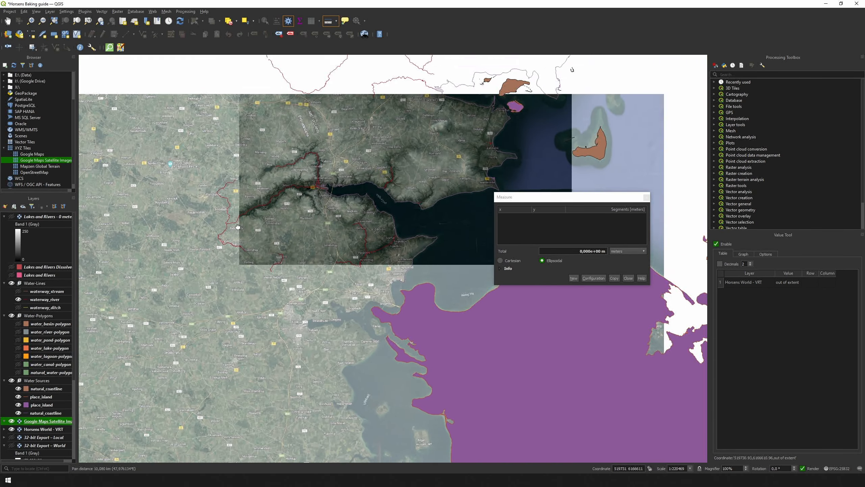
{"action": "left_click_drag", "start_coordinate": [237, 227], "coordinate": [205, 383]}
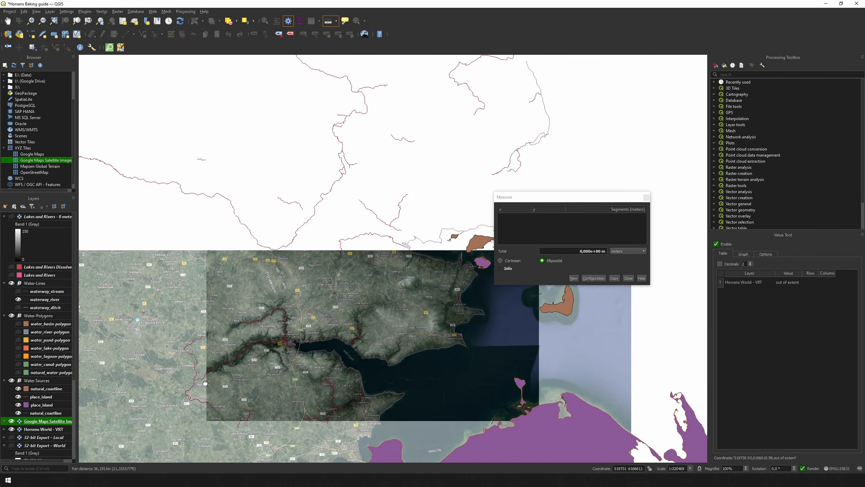
{"action": "left_click", "coordinate": [646, 198]}
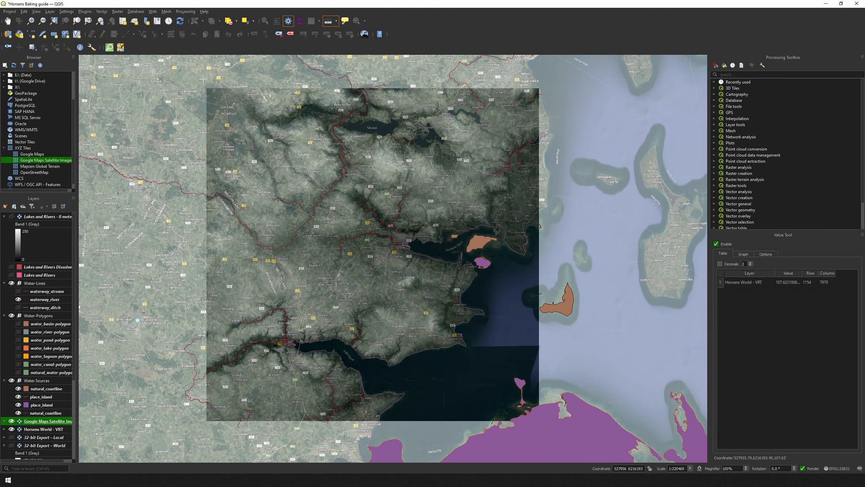
{"action": "left_click", "coordinate": [7, 21]}
{"action": "left_click_drag", "start_coordinate": [386, 284], "coordinate": [381, 275]}
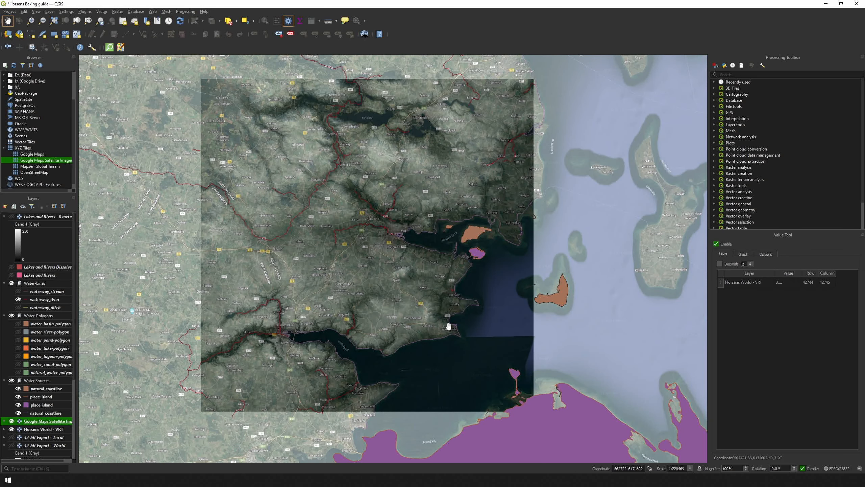
Step: Set up a Buffer of the waterway_river layer with a distance of 0.000037 degrees
{"action": "left_click", "coordinate": [49, 299]}
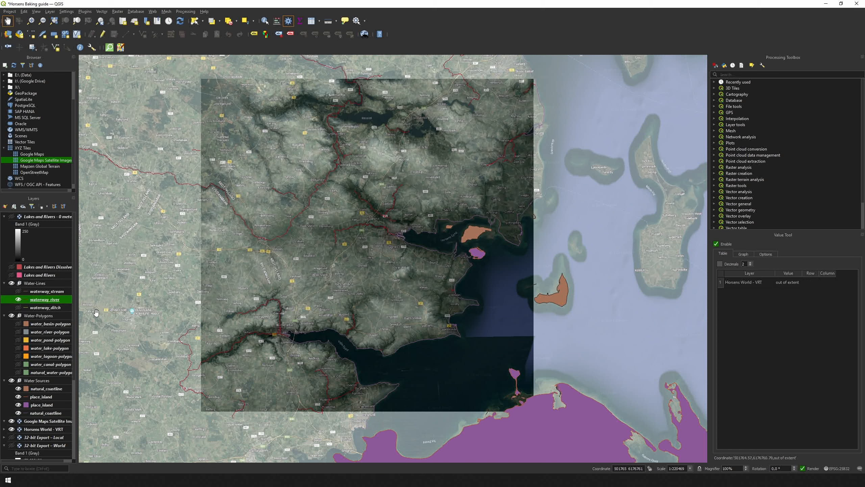
{"action": "left_click", "coordinate": [101, 11]}
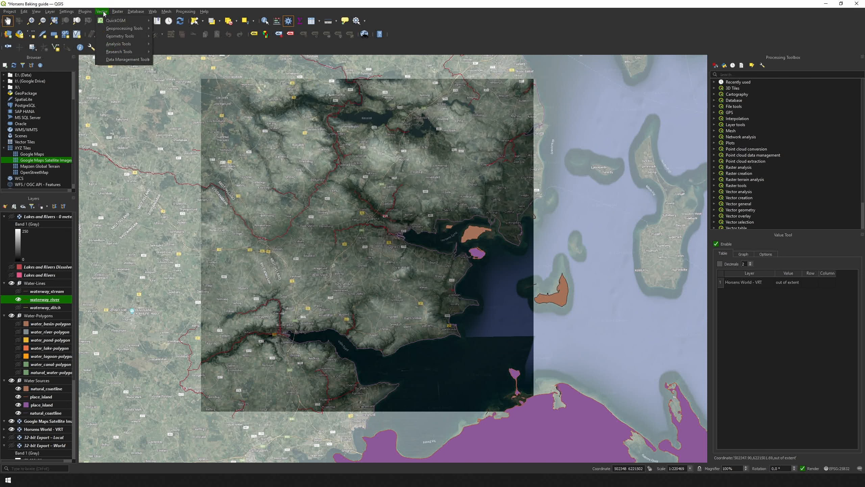
{"action": "mouse_move", "coordinate": [129, 29]}
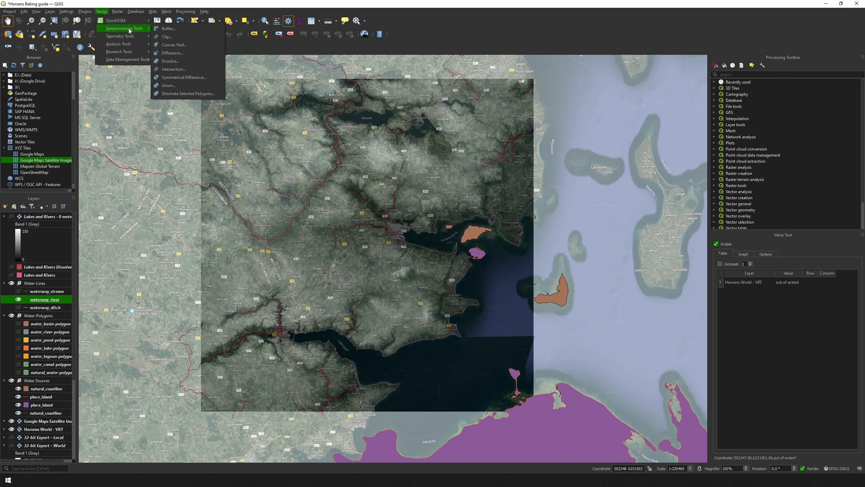
{"action": "left_click", "coordinate": [164, 30]}
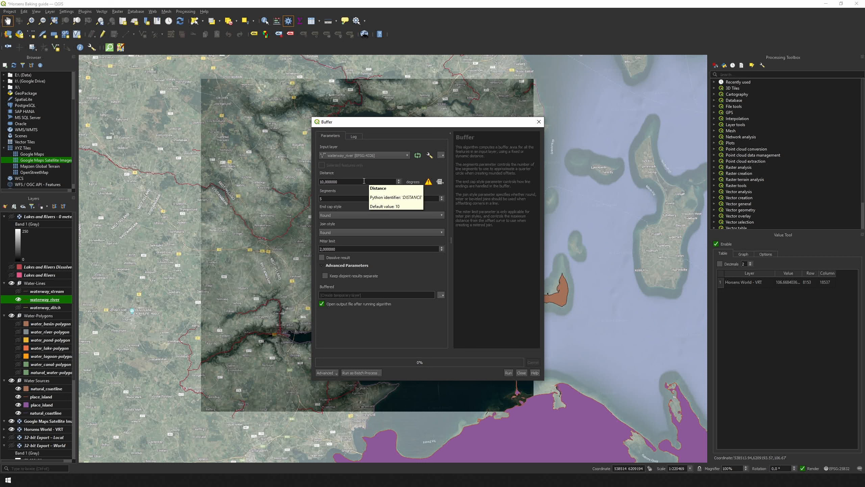
{"action": "left_click_drag", "start_coordinate": [364, 180], "coordinate": [310, 177]}
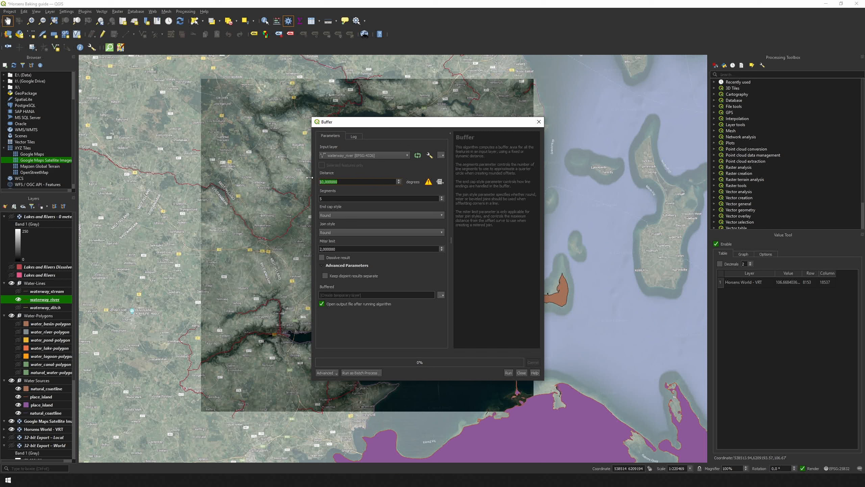
{"action": "type", "text": "0"}
Step: Run the buffer with its output saved as shapefile "Rivers - 7,5m" in the Sea and water folder
{"action": "left_click", "coordinate": [441, 295]}
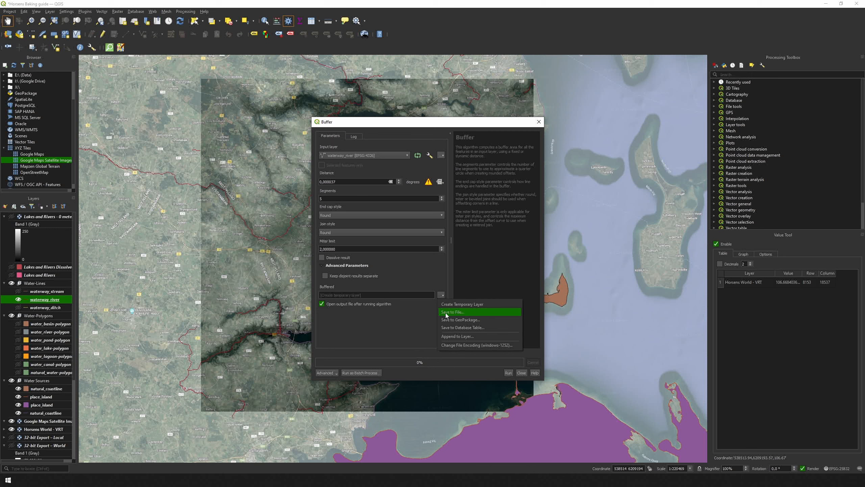
{"action": "left_click", "coordinate": [446, 312]}
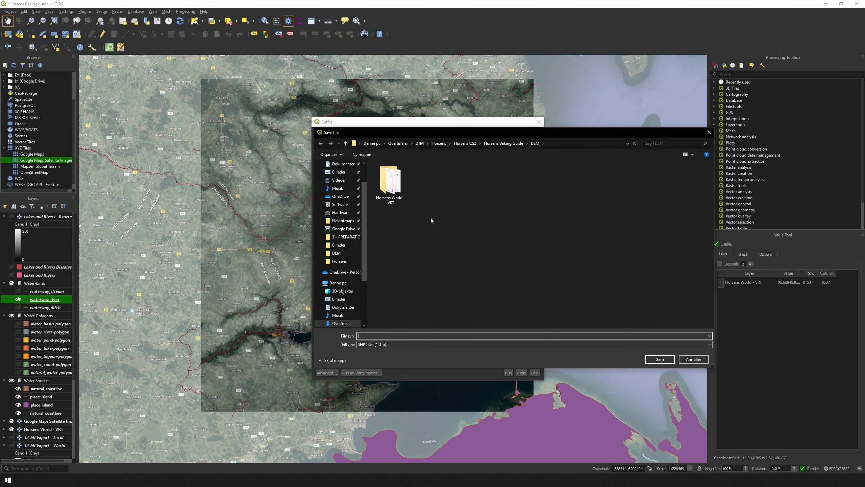
{"action": "left_click", "coordinate": [503, 144]}
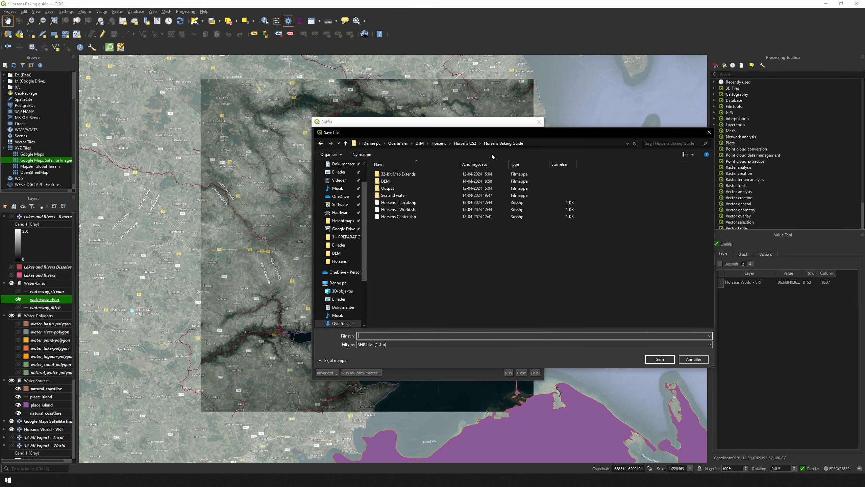
{"action": "double_click", "coordinate": [408, 195]}
{"action": "left_click", "coordinate": [374, 336]}
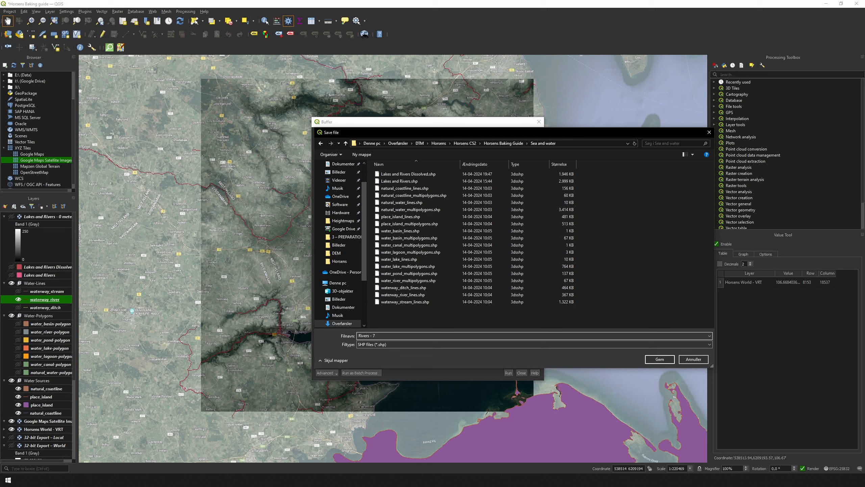
{"action": "type", "text": "Rivers - 7,5m"}
{"action": "left_click", "coordinate": [660, 360]}
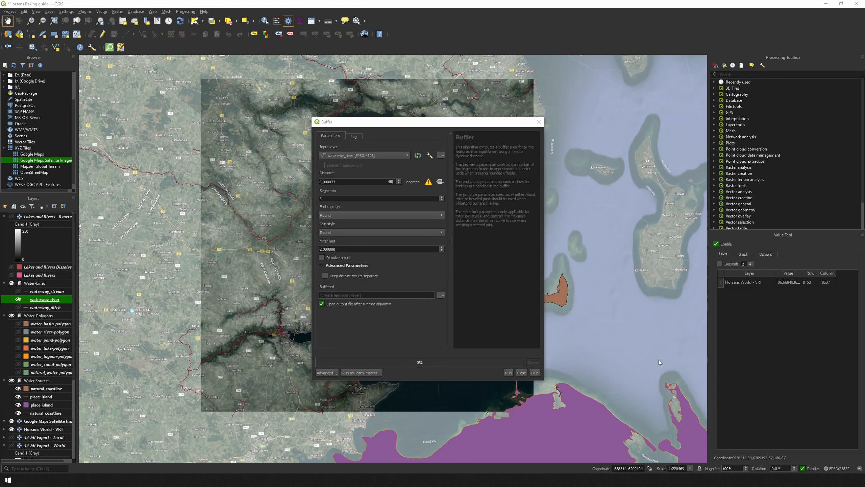
{"action": "left_click", "coordinate": [508, 373]}
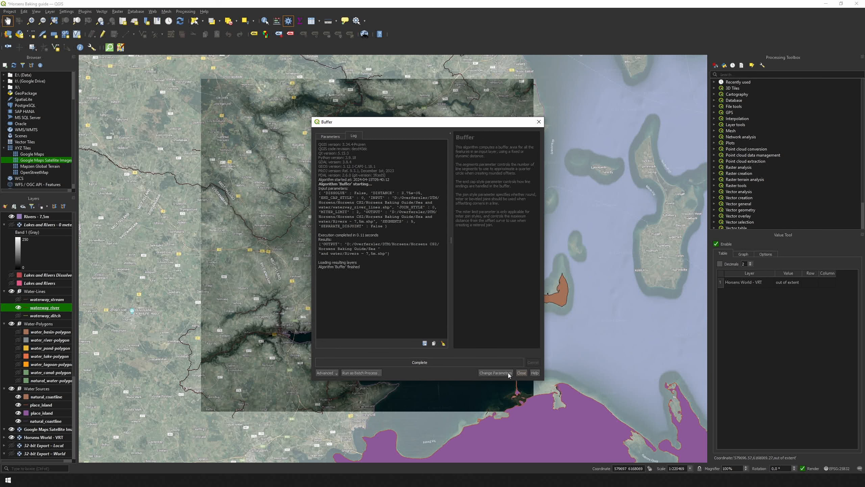
{"action": "left_click", "coordinate": [521, 372]}
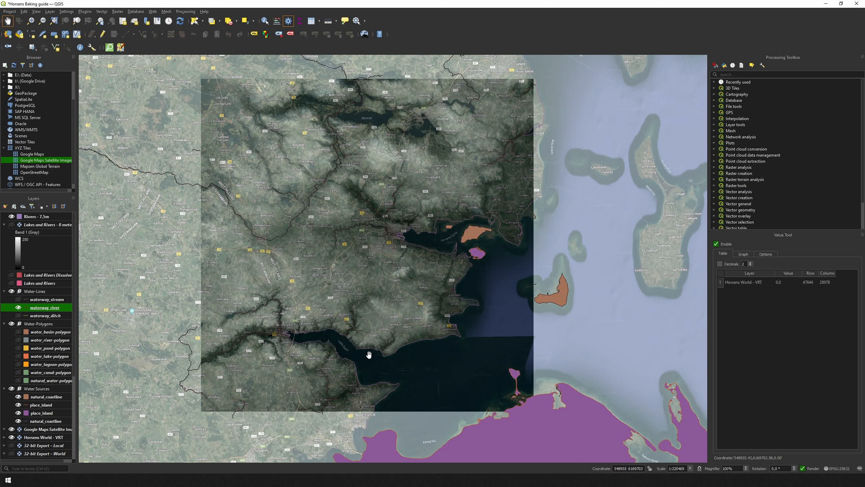
Step: Hide the waterway_river layer, show waterway_stream and rename it waterway_stream-lines
{"action": "left_click", "coordinate": [17, 308]}
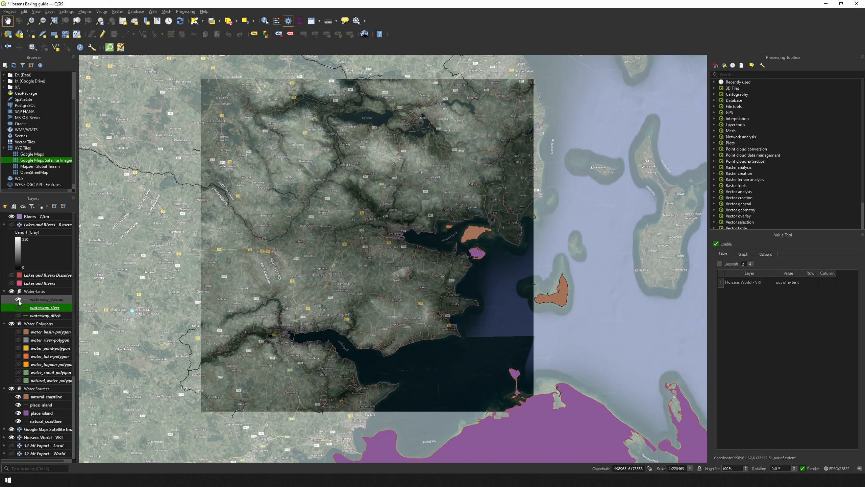
{"action": "left_click", "coordinate": [18, 300]}
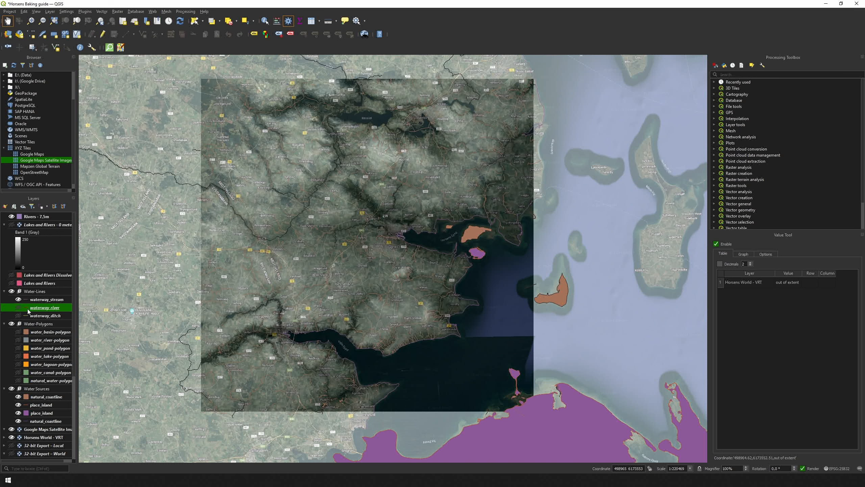
{"action": "left_click", "coordinate": [46, 300]}
{"action": "right_click", "coordinate": [47, 302]}
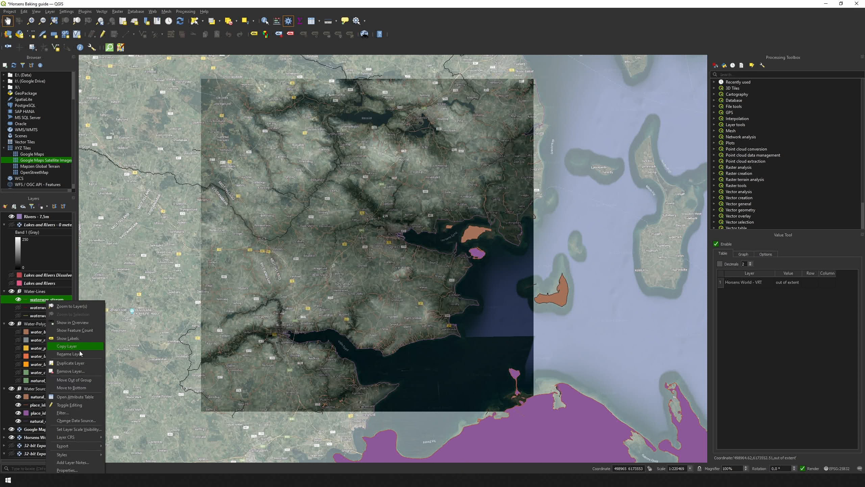
{"action": "left_click", "coordinate": [70, 353]}
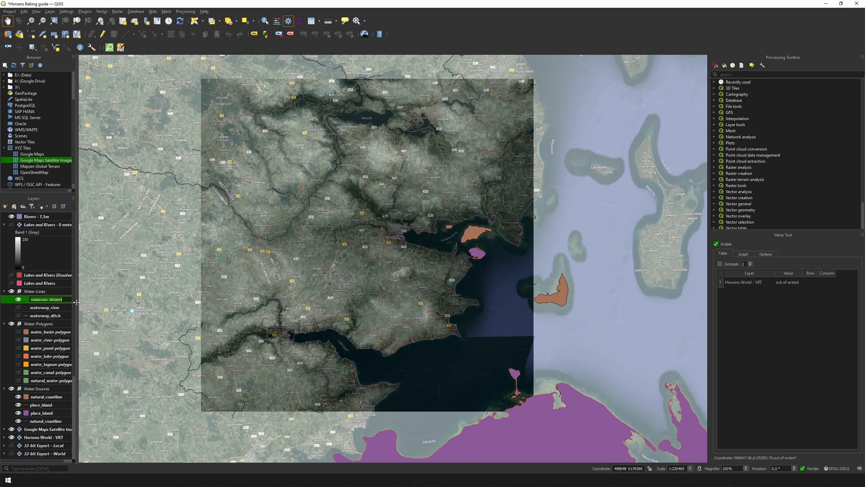
{"action": "left_click", "coordinate": [67, 298]}
{"action": "type", "text": "-lines"}
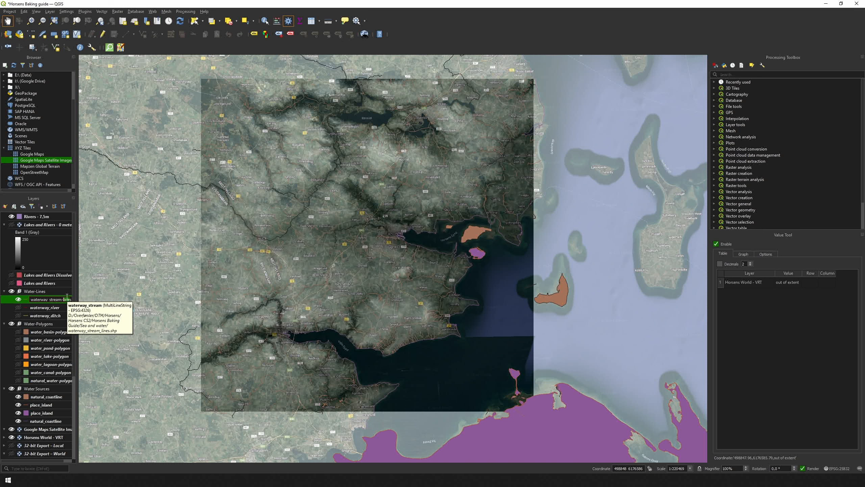
{"action": "key", "text": "Return"}
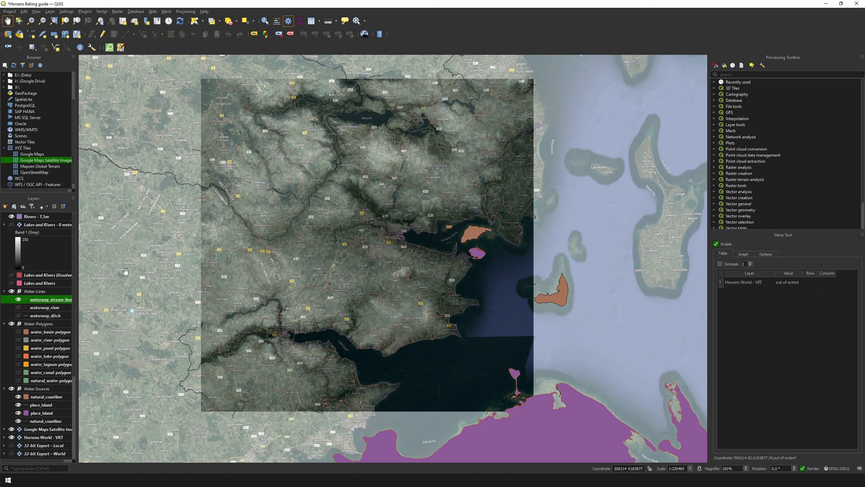
Step: Rename the waterway_ditch layer to waterway_ditch-lines and hide the Google Maps Satellite Images layer
{"action": "left_click", "coordinate": [66, 316]}
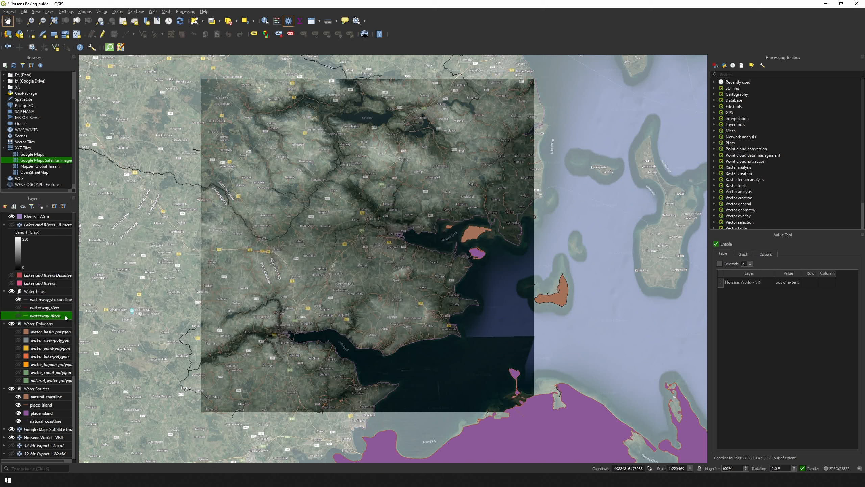
{"action": "right_click", "coordinate": [66, 317]}
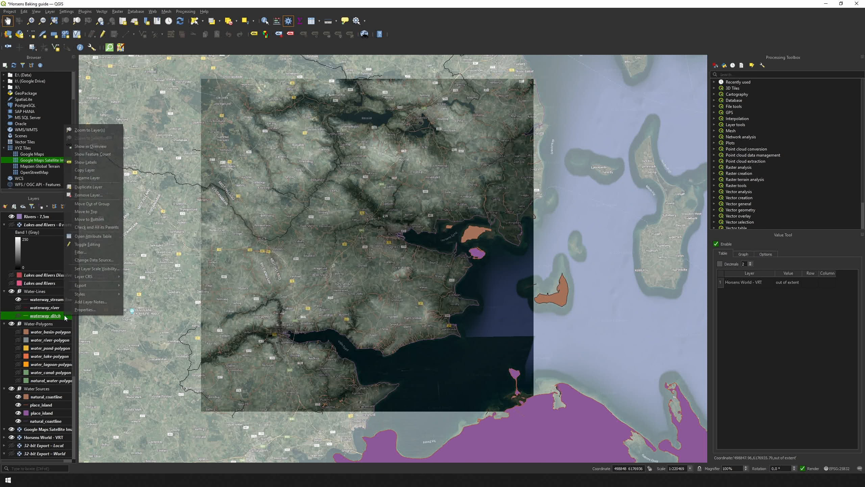
{"action": "left_click", "coordinate": [102, 178]}
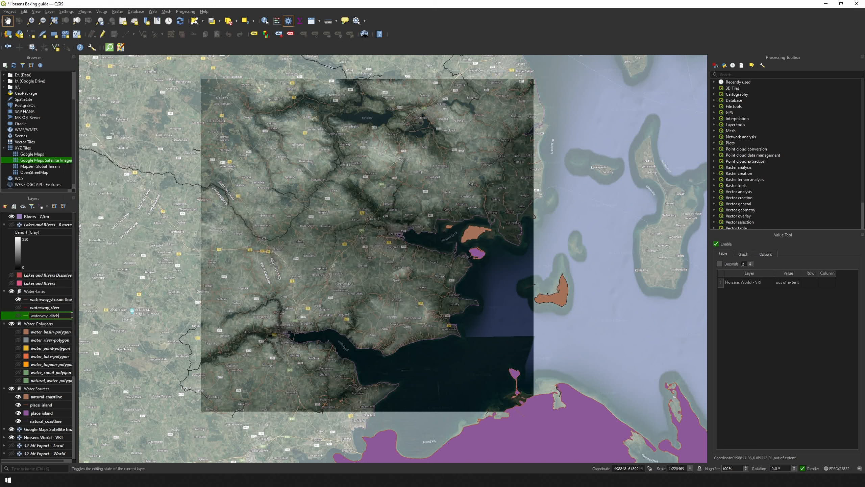
{"action": "type", "text": "-lines"}
{"action": "key", "text": "Return"}
{"action": "left_click", "coordinate": [11, 428]}
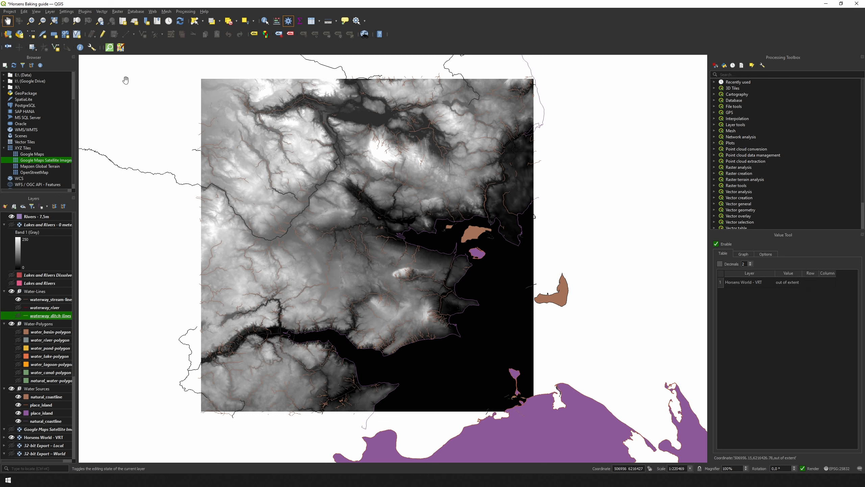
Step: Set up Merge Vector Layers with waterway_ditch-lines and waterway_stream-lines as the input layers
{"action": "left_click", "coordinate": [101, 12]}
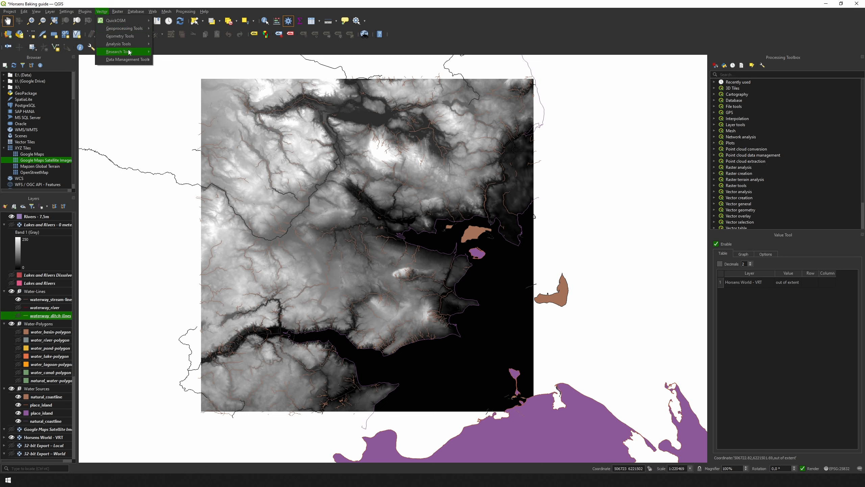
{"action": "mouse_move", "coordinate": [136, 60]}
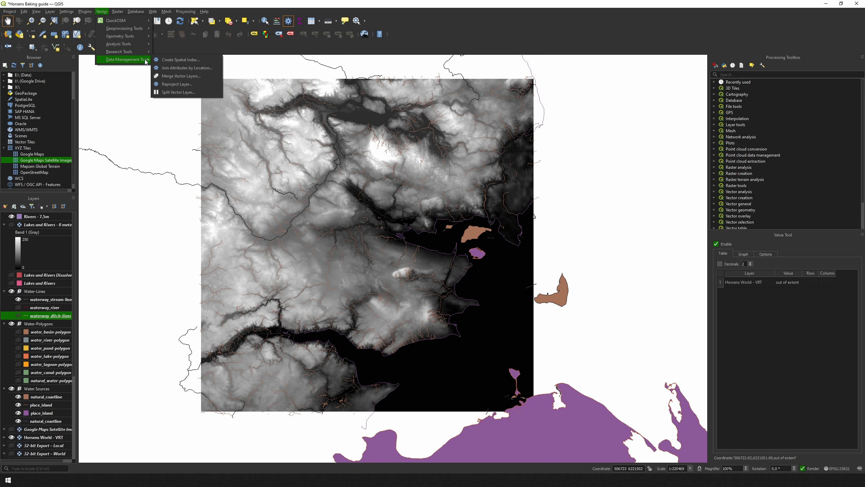
{"action": "left_click", "coordinate": [187, 76]}
{"action": "left_click", "coordinate": [441, 155]}
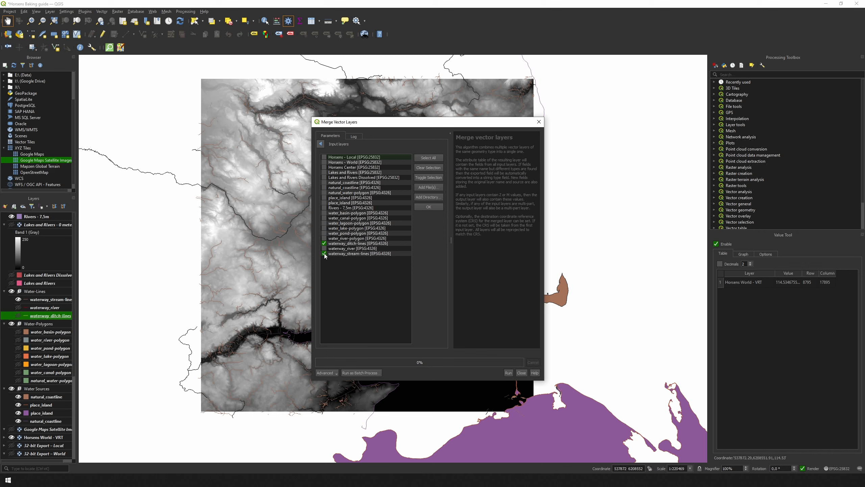
{"action": "left_click", "coordinate": [320, 144]}
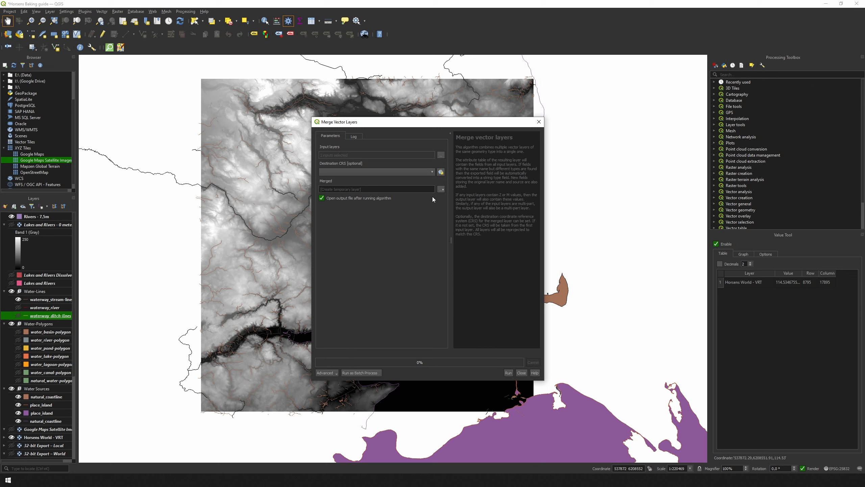
Step: Run the merge with its output saved as shapefile "Small Rivers" in the Sea and water folder
{"action": "left_click", "coordinate": [440, 190]}
{"action": "left_click", "coordinate": [446, 204]}
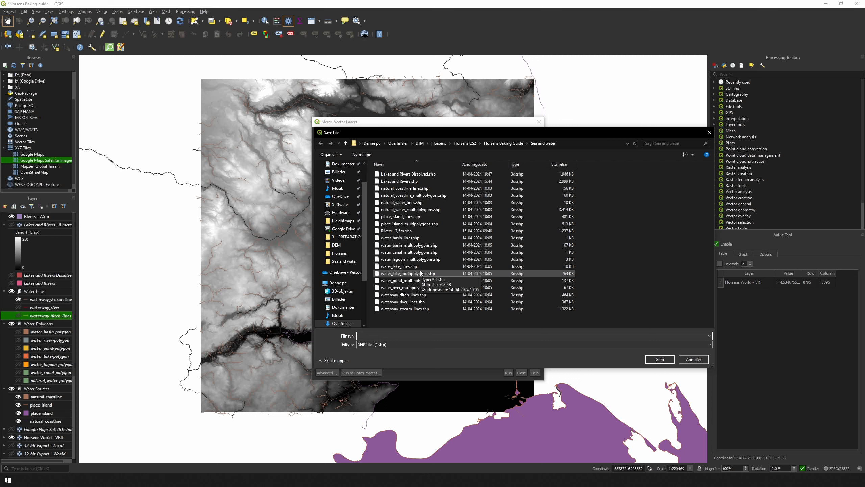
{"action": "type", "text": "Small Rivers"}
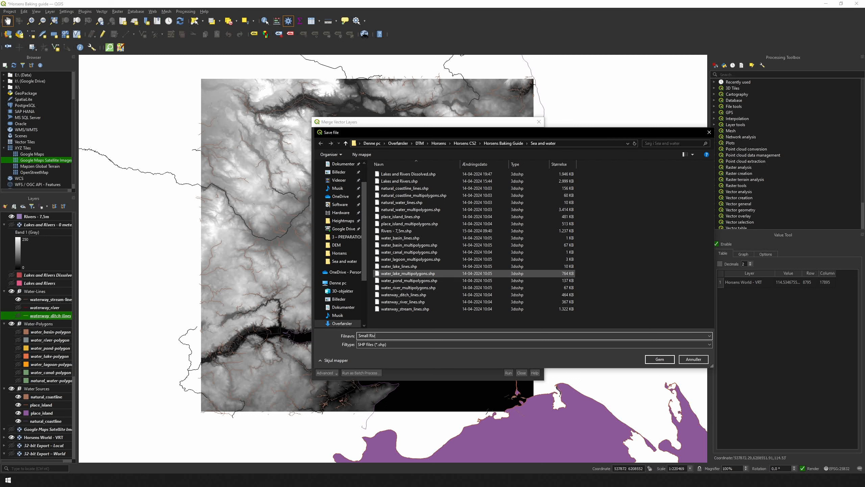
{"action": "left_click", "coordinate": [660, 359]}
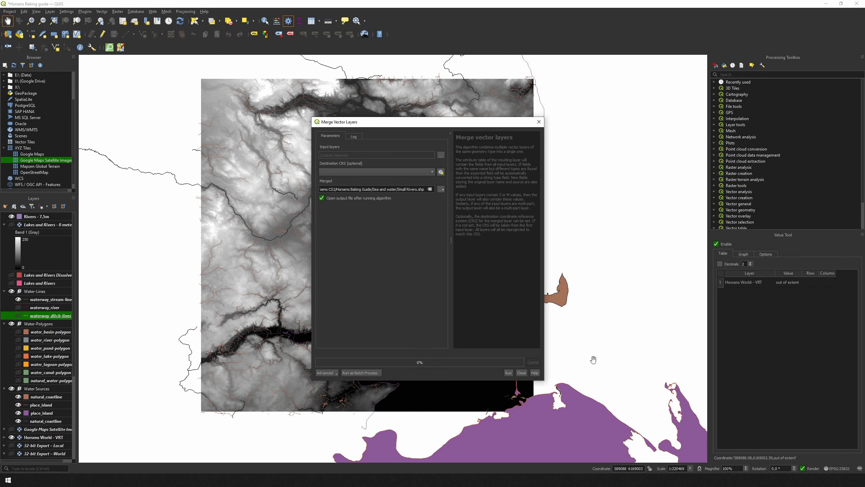
{"action": "left_click", "coordinate": [508, 372]}
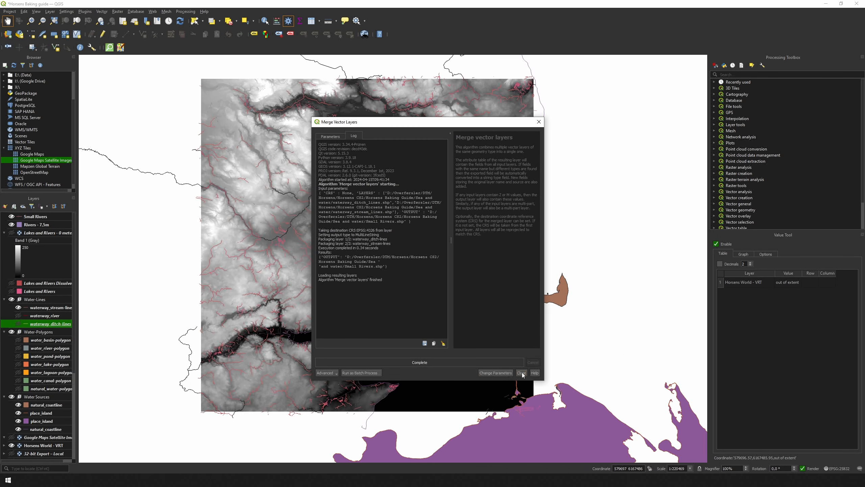
{"action": "left_click", "coordinate": [522, 373]}
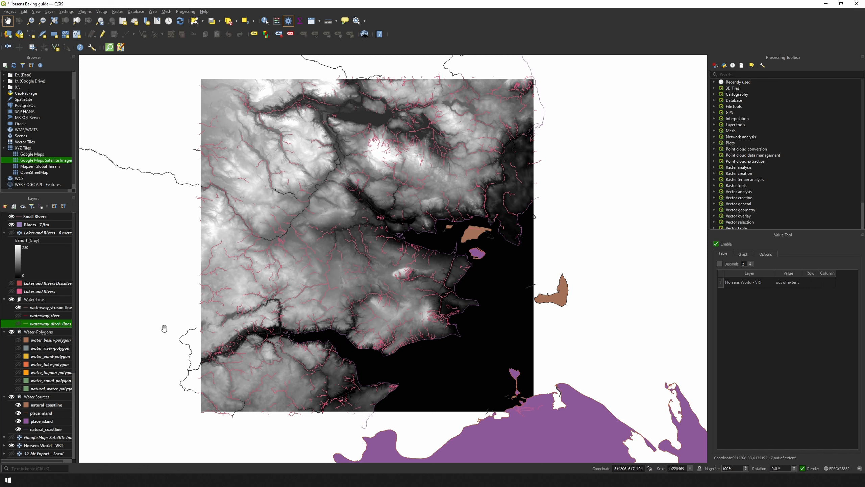
Step: Hide the Rivers - 7,5m layer, the Water-Lines and Water-Polygons groups, and the Horsens World - VRT raster
{"action": "left_click", "coordinate": [11, 224]}
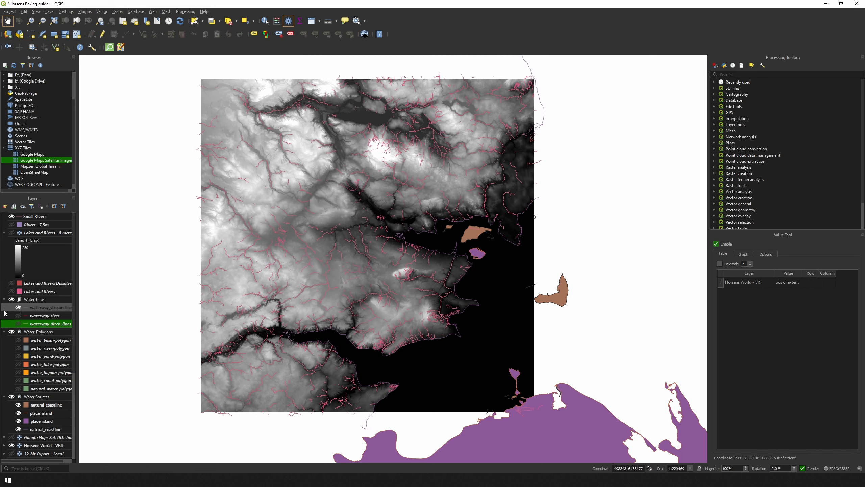
{"action": "left_click", "coordinate": [11, 299]}
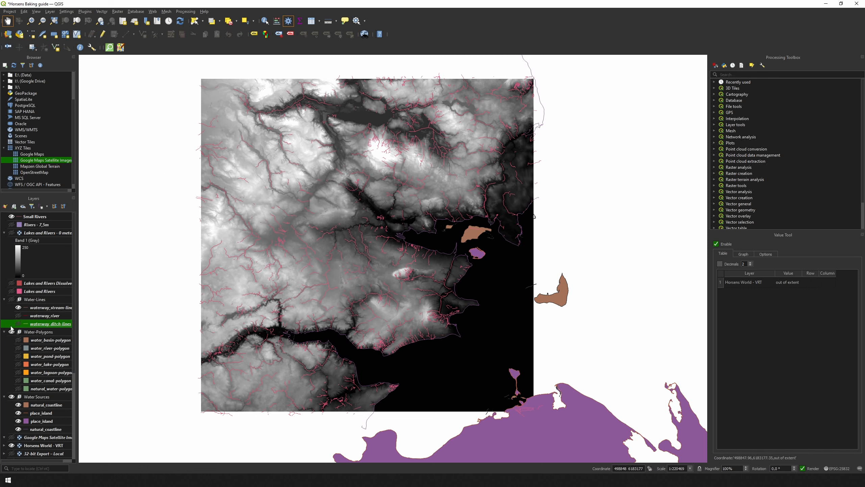
{"action": "left_click", "coordinate": [11, 332]}
{"action": "scroll", "coordinate": [316, 327], "scroll_direction": "up", "scroll_amount": 1}
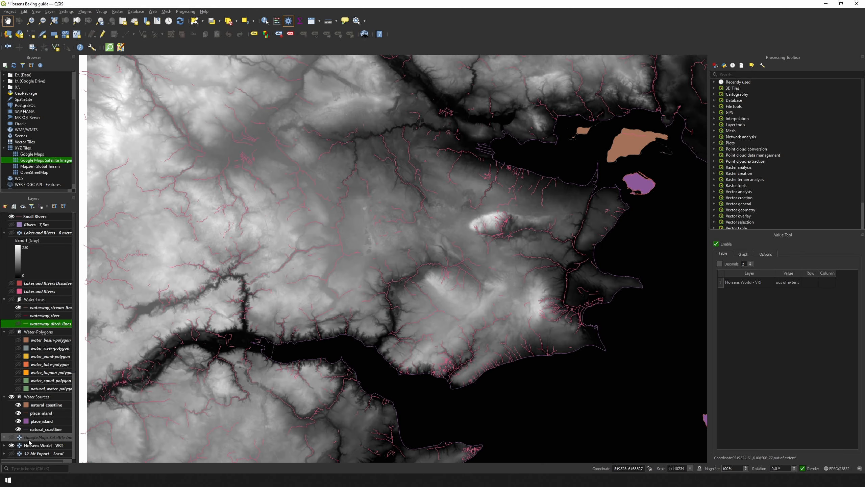
{"action": "left_click", "coordinate": [11, 445]}
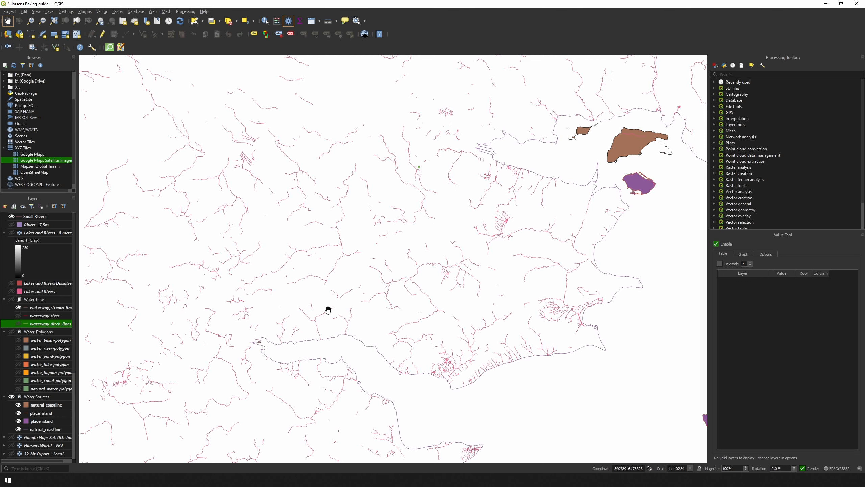
{"action": "scroll", "coordinate": [328, 309], "scroll_direction": "up", "scroll_amount": 1}
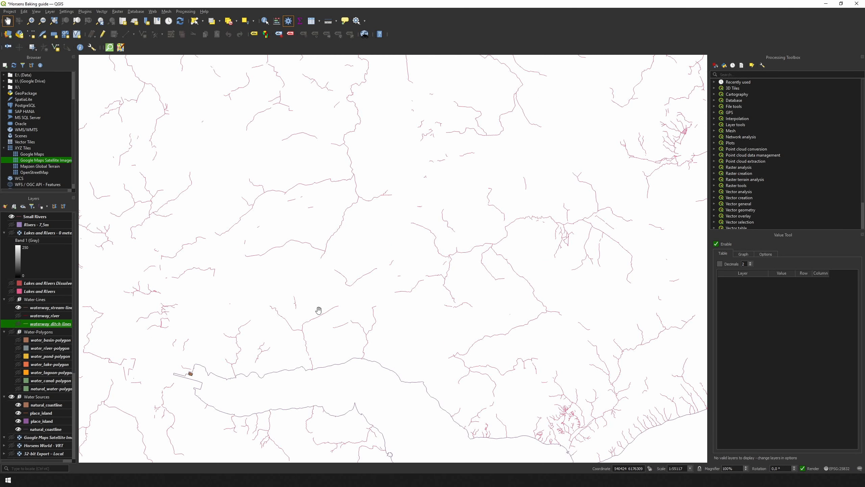
Step: Start editing the Small Rivers layer and delete the isolated stream fragments north of the fjord using a freehand selection
{"action": "left_click", "coordinate": [35, 216]}
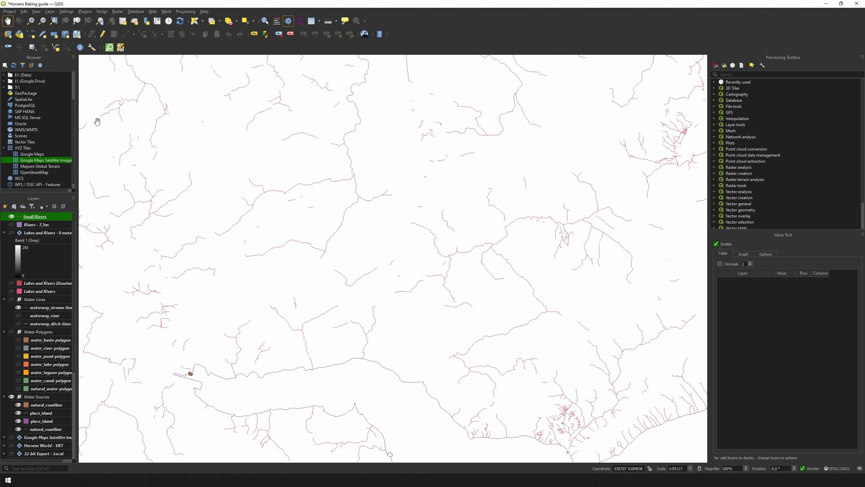
{"action": "left_click", "coordinate": [102, 35]}
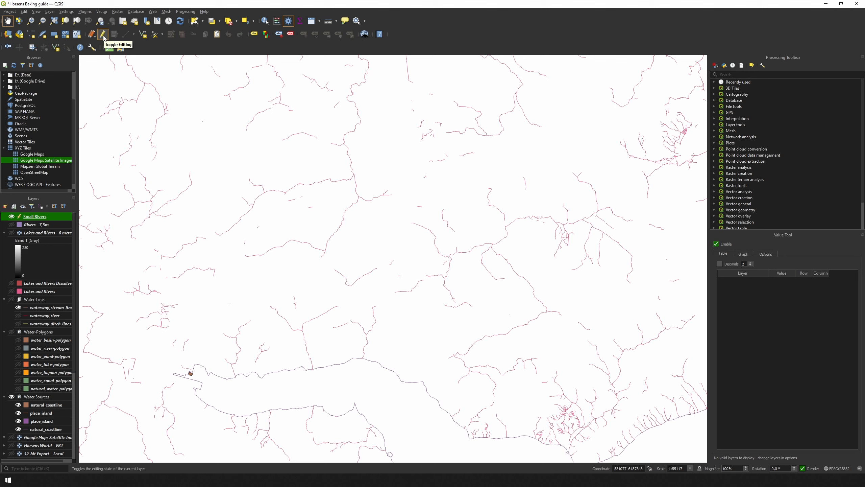
{"action": "left_click", "coordinate": [203, 22]}
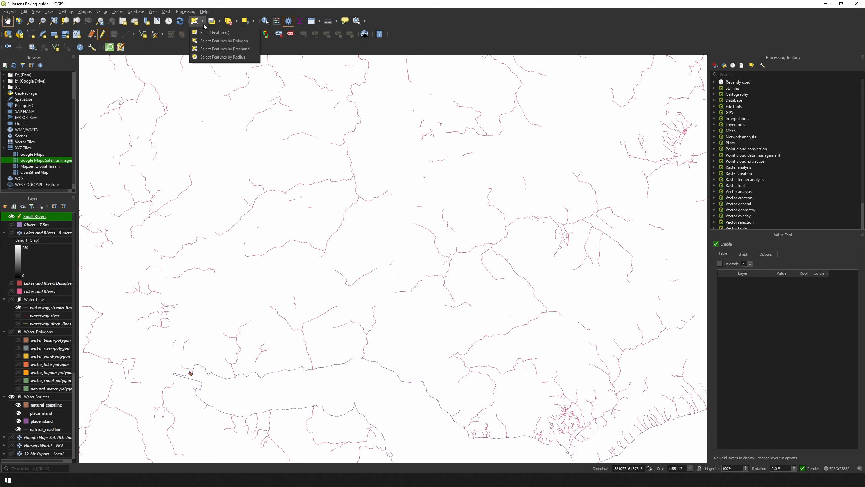
{"action": "left_click", "coordinate": [205, 41]}
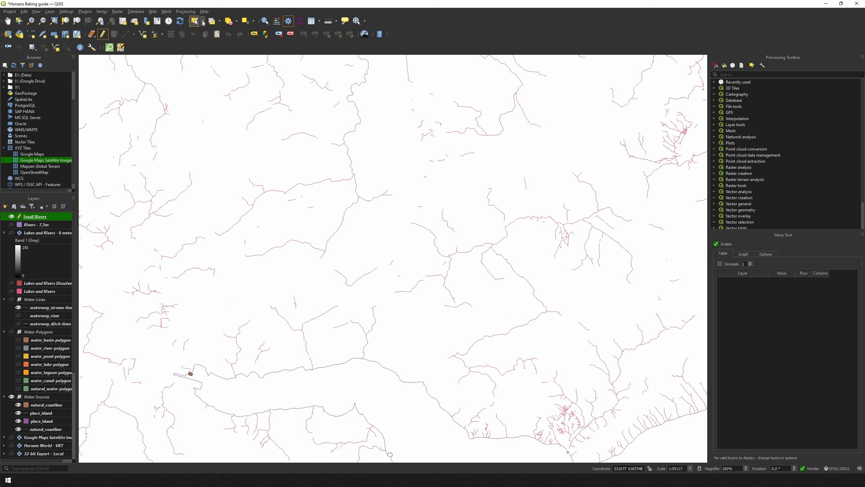
{"action": "left_click", "coordinate": [202, 21]}
{"action": "left_click", "coordinate": [207, 50]}
{"action": "mouse_move", "coordinate": [394, 124]}
{"action": "left_mouse_down"}
{"action": "mouse_move", "coordinate": [404, 100]}
{"action": "mouse_move", "coordinate": [436, 85]}
{"action": "mouse_move", "coordinate": [442, 141]}
{"action": "mouse_move", "coordinate": [479, 152]}
{"action": "mouse_move", "coordinate": [474, 172]}
{"action": "mouse_move", "coordinate": [542, 172]}
{"action": "mouse_move", "coordinate": [443, 200]}
{"action": "mouse_move", "coordinate": [437, 210]}
{"action": "mouse_move", "coordinate": [460, 229]}
{"action": "mouse_move", "coordinate": [409, 212]}
{"action": "mouse_move", "coordinate": [381, 239]}
{"action": "mouse_move", "coordinate": [406, 268]}
{"action": "mouse_move", "coordinate": [369, 286]}
{"action": "mouse_move", "coordinate": [326, 277]}
{"action": "mouse_move", "coordinate": [304, 304]}
{"action": "mouse_move", "coordinate": [286, 301]}
{"action": "mouse_move", "coordinate": [327, 275]}
{"action": "mouse_move", "coordinate": [404, 200]}
{"action": "mouse_move", "coordinate": [397, 184]}
{"action": "left_mouse_up"}
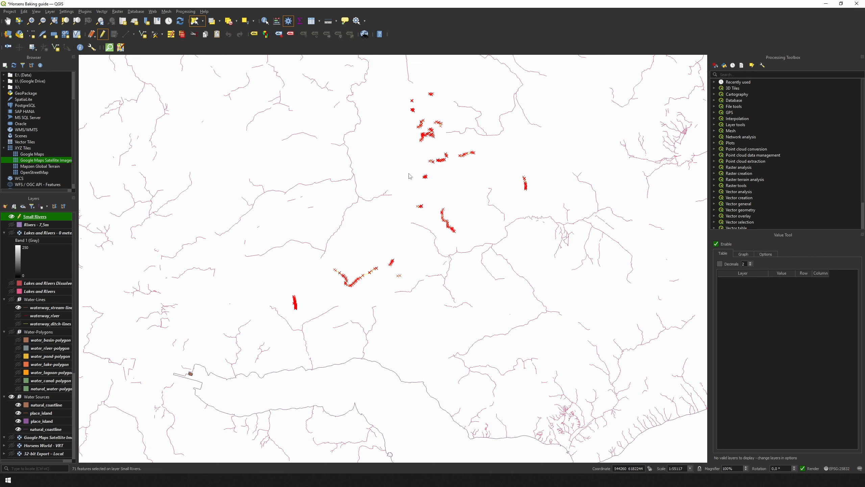
{"action": "key", "text": "Delete"}
{"action": "key", "text": "Return"}
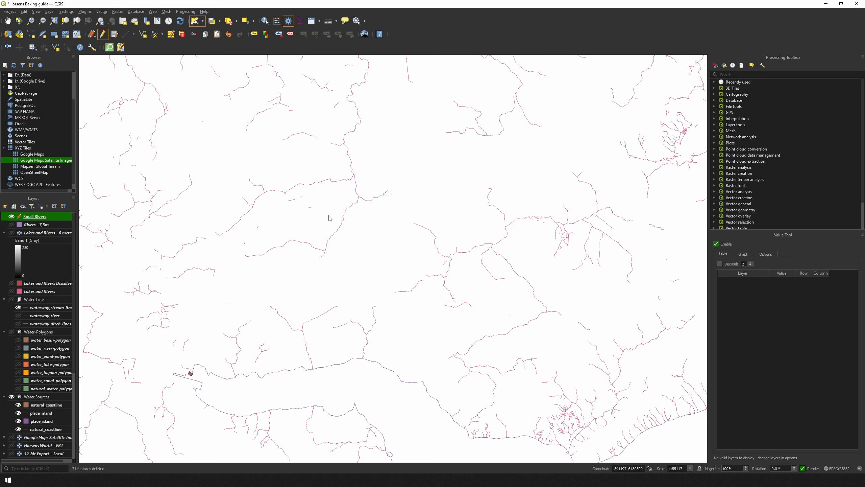
Step: Delete the short disconnected Small Rivers segments farther west, inland from the head of the fjord
{"action": "mouse_move", "coordinate": [253, 224]}
{"action": "left_mouse_down"}
{"action": "mouse_move", "coordinate": [402, 205]}
{"action": "mouse_move", "coordinate": [443, 175]}
{"action": "mouse_move", "coordinate": [475, 184]}
{"action": "mouse_move", "coordinate": [378, 241]}
{"action": "left_mouse_up"}
{"action": "key", "text": "Delete"}
{"action": "key", "text": "Return"}
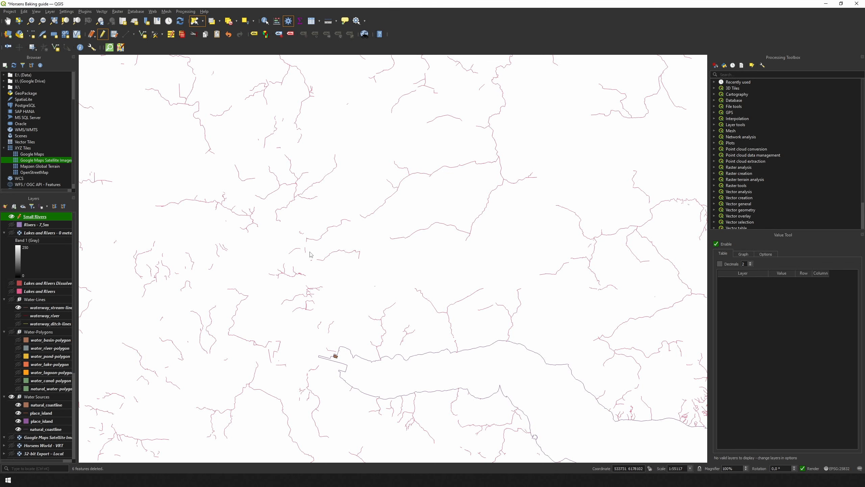
{"action": "mouse_move", "coordinate": [310, 252]}
{"action": "left_mouse_down"}
{"action": "mouse_move", "coordinate": [360, 322]}
{"action": "mouse_move", "coordinate": [309, 223]}
{"action": "mouse_move", "coordinate": [305, 239]}
{"action": "left_mouse_up"}
{"action": "key", "text": "Delete"}
{"action": "key", "text": "Return"}
{"action": "mouse_move", "coordinate": [159, 326]}
{"action": "left_mouse_down"}
{"action": "mouse_move", "coordinate": [112, 283]}
{"action": "mouse_move", "coordinate": [120, 286]}
{"action": "left_mouse_up"}
{"action": "key", "text": "Delete"}
Step: Show the Rivers - 7,5m layer for reference and delete the stray Small Rivers segments just south of the main river
{"action": "left_click", "coordinate": [11, 225]}
{"action": "mouse_move", "coordinate": [150, 207]}
{"action": "left_mouse_down"}
{"action": "mouse_move", "coordinate": [276, 262]}
{"action": "mouse_move", "coordinate": [276, 279]}
{"action": "left_mouse_up"}
{"action": "mouse_move", "coordinate": [695, 75]}
{"action": "left_mouse_down"}
{"action": "mouse_move", "coordinate": [620, 70]}
{"action": "mouse_move", "coordinate": [344, 198]}
{"action": "mouse_move", "coordinate": [411, 234]}
{"action": "left_mouse_up"}
{"action": "mouse_move", "coordinate": [430, 234]}
{"action": "left_mouse_down"}
{"action": "mouse_move", "coordinate": [442, 162]}
{"action": "mouse_move", "coordinate": [445, 214]}
{"action": "left_mouse_up"}
{"action": "key", "text": "Delete"}
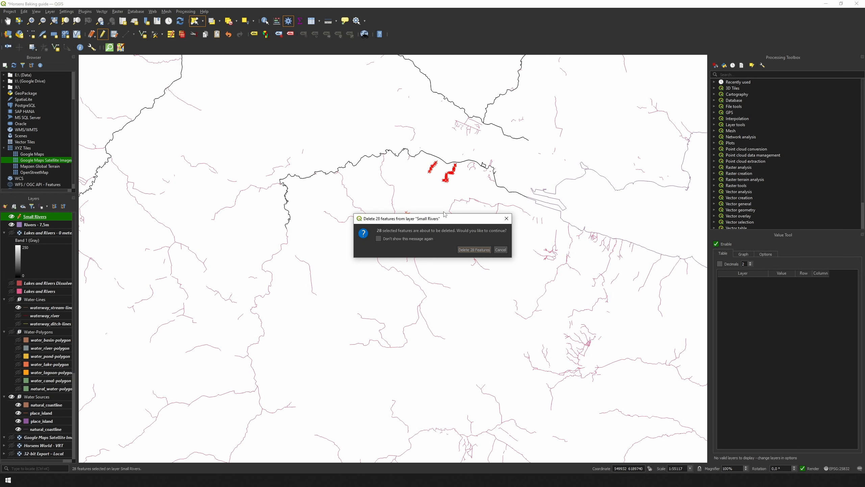
{"action": "key", "text": "Return"}
Step: Delete the disconnected Small Rivers fragments farther inland, in the area between the northern and southern main rivers
{"action": "left_click_drag", "start_coordinate": [398, 140], "coordinate": [395, 70]}
{"action": "key", "text": "Delete"}
{"action": "key", "text": "Return"}
{"action": "mouse_move", "coordinate": [304, 126]}
{"action": "left_mouse_down"}
{"action": "mouse_move", "coordinate": [268, 177]}
{"action": "mouse_move", "coordinate": [177, 144]}
{"action": "left_mouse_up"}
{"action": "key", "text": "Delete"}
{"action": "key", "text": "Return"}
{"action": "left_click_drag", "start_coordinate": [226, 259], "coordinate": [333, 217]}
{"action": "mouse_move", "coordinate": [338, 224]}
{"action": "left_mouse_down"}
{"action": "mouse_move", "coordinate": [328, 291]}
{"action": "mouse_move", "coordinate": [294, 266]}
{"action": "mouse_move", "coordinate": [335, 225]}
{"action": "left_mouse_up"}
{"action": "key", "text": "Delete"}
{"action": "key", "text": "Return"}
{"action": "left_click_drag", "start_coordinate": [204, 283], "coordinate": [382, 251]}
{"action": "mouse_move", "coordinate": [309, 309]}
{"action": "left_mouse_down"}
{"action": "mouse_move", "coordinate": [329, 272]}
{"action": "mouse_move", "coordinate": [287, 307]}
{"action": "left_mouse_up"}
{"action": "key", "text": "Delete"}
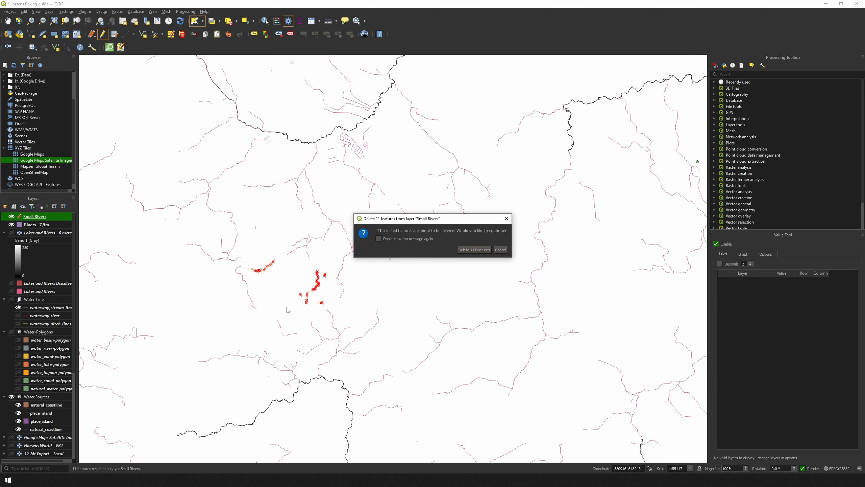
{"action": "key", "text": "Return"}
Step: Delete the loose Small Rivers fragments around the northwestern bend of the main river, using freehand selections
{"action": "left_click_drag", "start_coordinate": [184, 332], "coordinate": [261, 391]}
{"action": "left_click_drag", "start_coordinate": [308, 156], "coordinate": [390, 310]}
{"action": "left_click_drag", "start_coordinate": [371, 309], "coordinate": [290, 282]}
{"action": "key", "text": "Delete"}
{"action": "key", "text": "Return"}
{"action": "mouse_move", "coordinate": [218, 163]}
{"action": "left_mouse_down"}
{"action": "mouse_move", "coordinate": [202, 302]}
{"action": "mouse_move", "coordinate": [225, 147]}
{"action": "left_mouse_up"}
{"action": "key", "text": "Delete"}
{"action": "key", "text": "Return"}
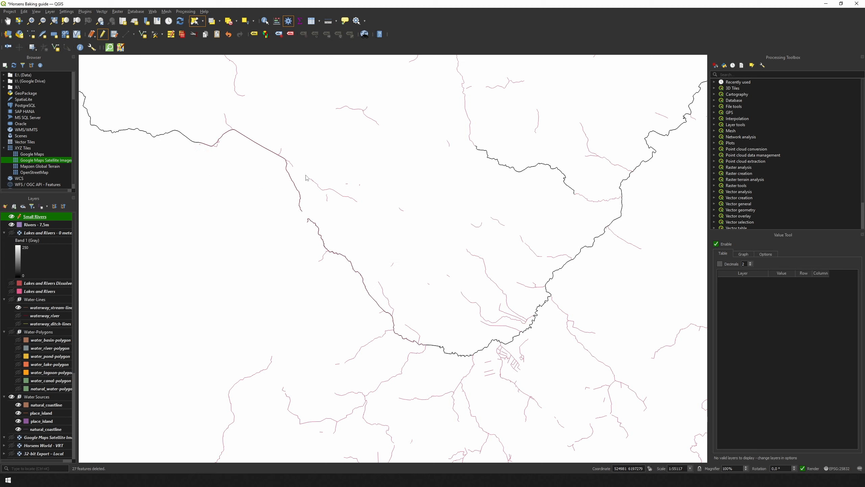
{"action": "mouse_move", "coordinate": [306, 175]}
{"action": "left_mouse_down"}
{"action": "mouse_move", "coordinate": [465, 246]}
{"action": "mouse_move", "coordinate": [455, 247]}
{"action": "left_mouse_up"}
{"action": "key", "text": "Delete"}
{"action": "key", "text": "Return"}
Step: Stop editing the Small Rivers layer and save the deletions
{"action": "left_click_drag", "start_coordinate": [555, 269], "coordinate": [464, 258]}
{"action": "scroll", "coordinate": [464, 258], "scroll_direction": "up", "scroll_amount": 2}
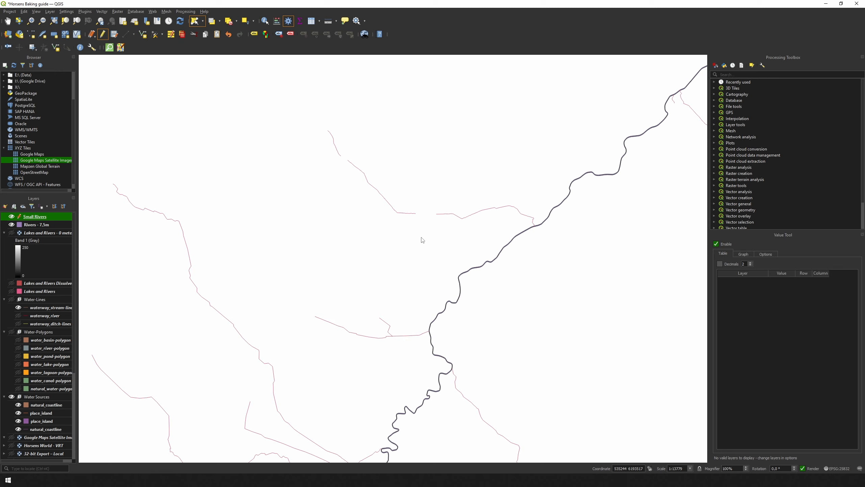
{"action": "scroll", "coordinate": [419, 239], "scroll_direction": "down", "scroll_amount": 1}
{"action": "scroll", "coordinate": [419, 239], "scroll_direction": "down", "scroll_amount": 2}
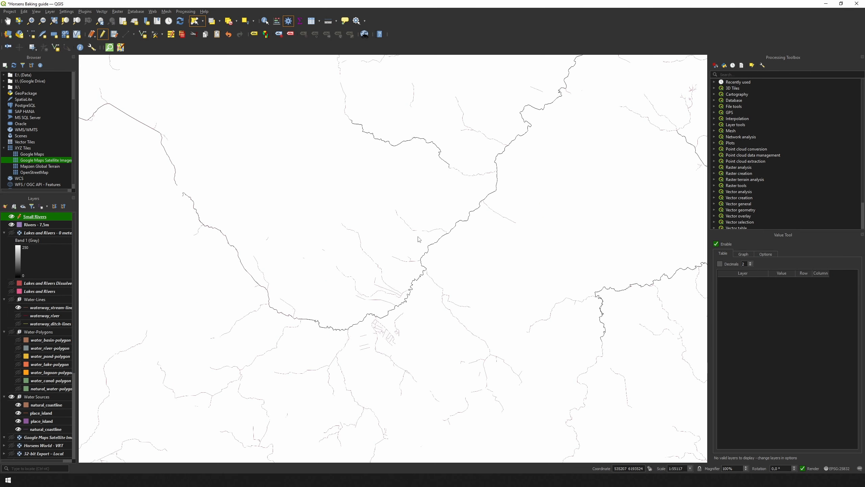
{"action": "left_click", "coordinate": [103, 34]}
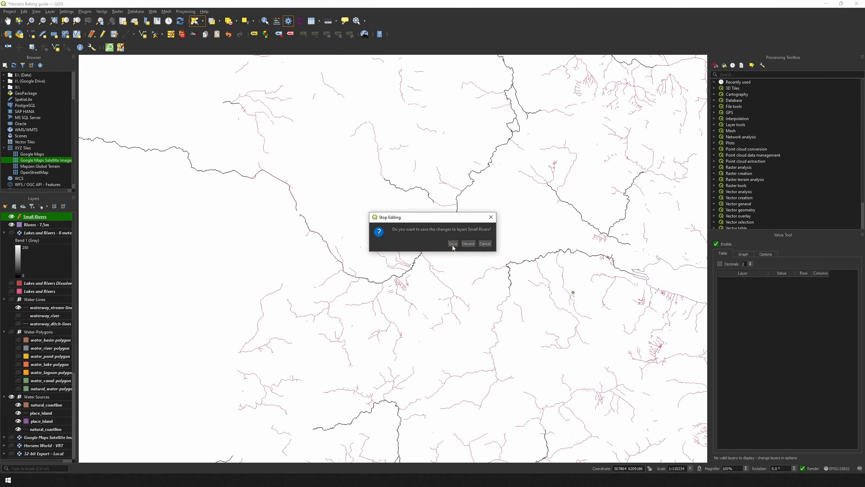
{"action": "left_click", "coordinate": [452, 242]}
{"action": "scroll", "coordinate": [434, 257], "scroll_direction": "down", "scroll_amount": 2}
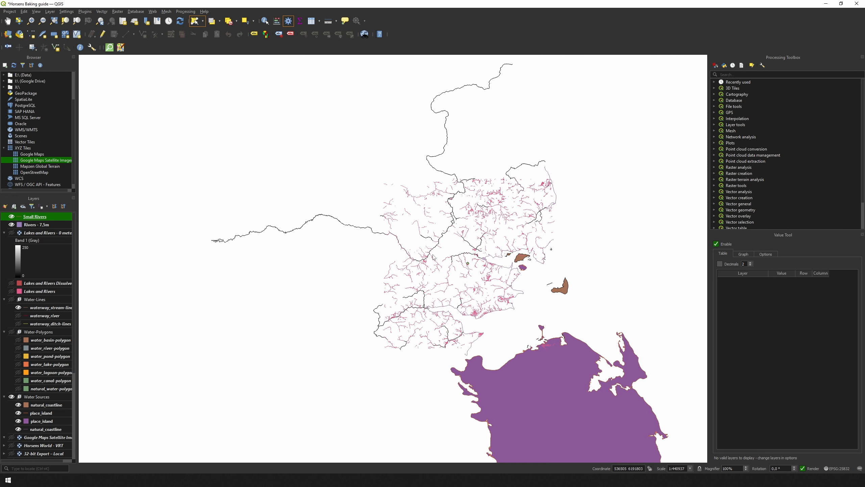
{"action": "scroll", "coordinate": [433, 257], "scroll_direction": "down", "scroll_amount": 1}
{"action": "left_click_drag", "start_coordinate": [433, 257], "coordinate": [351, 249]}
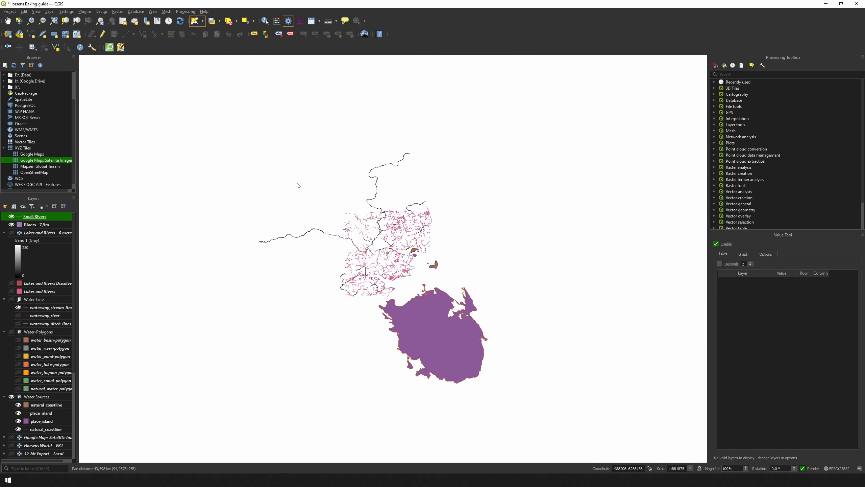
Step: Dissolve the Small Rivers layer and save the output in the Sea and water folder as Small Rivers Dissolved
{"action": "left_click", "coordinate": [31, 21]}
{"action": "left_click_drag", "start_coordinate": [342, 208], "coordinate": [444, 308]}
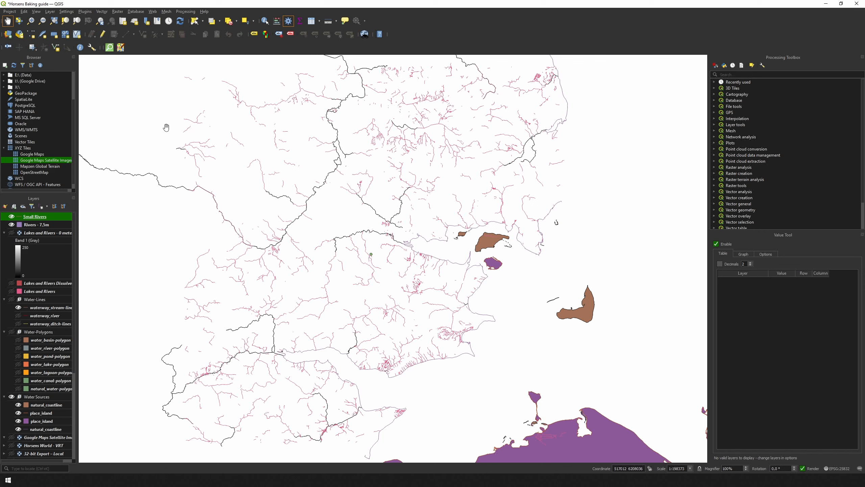
{"action": "left_click", "coordinate": [102, 12]}
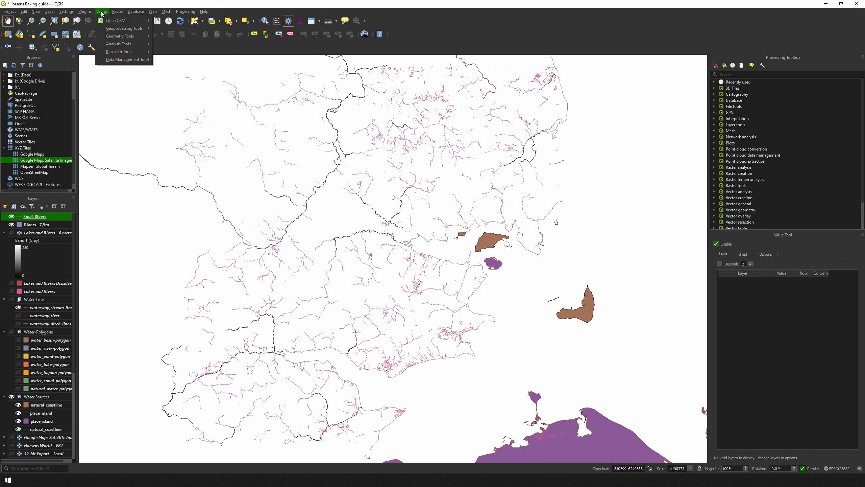
{"action": "mouse_move", "coordinate": [110, 29]}
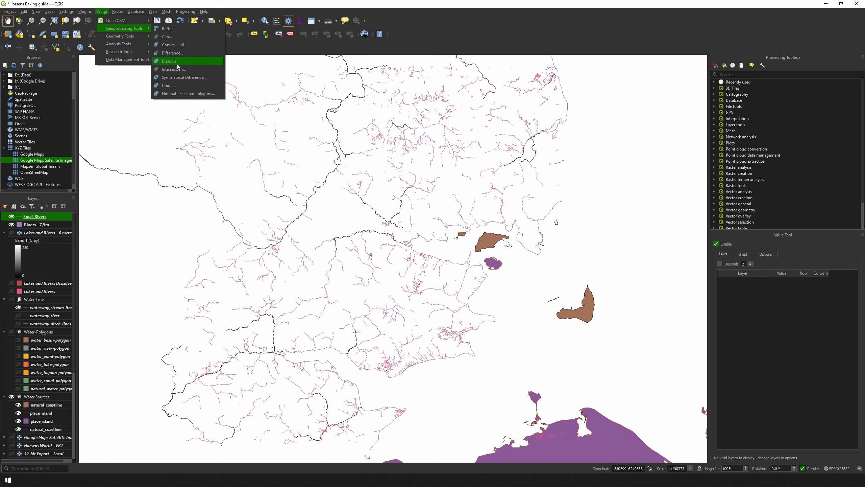
{"action": "left_click", "coordinate": [177, 62]}
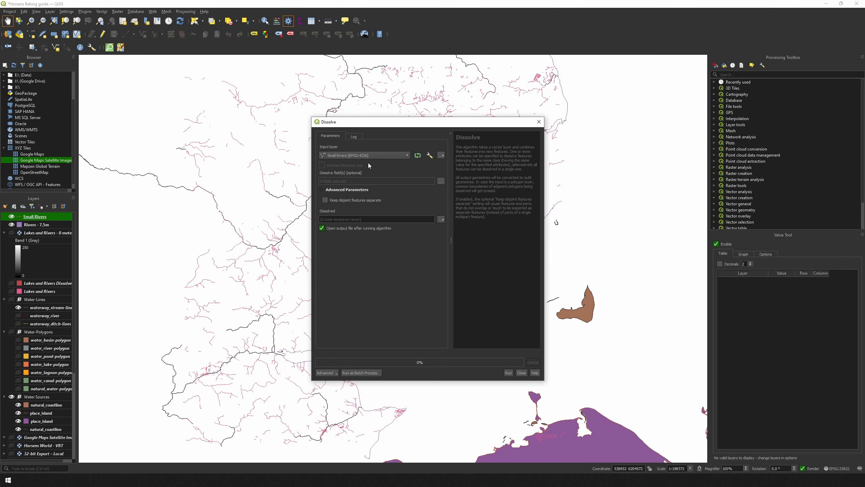
{"action": "left_click", "coordinate": [441, 220]}
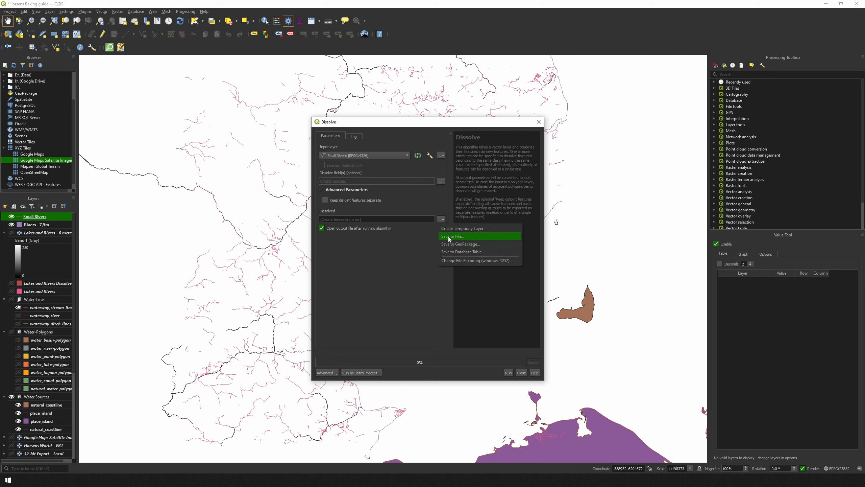
{"action": "left_click", "coordinate": [448, 236]}
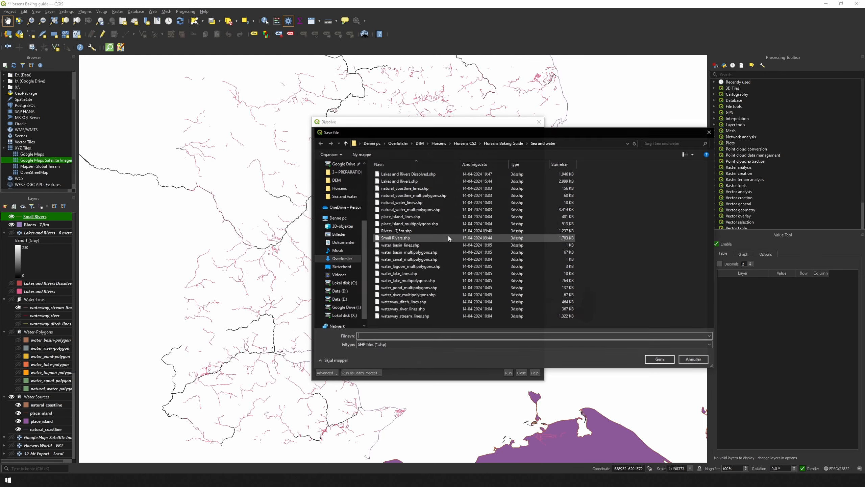
{"action": "type", "text": "Small Rivers Dissolved"}
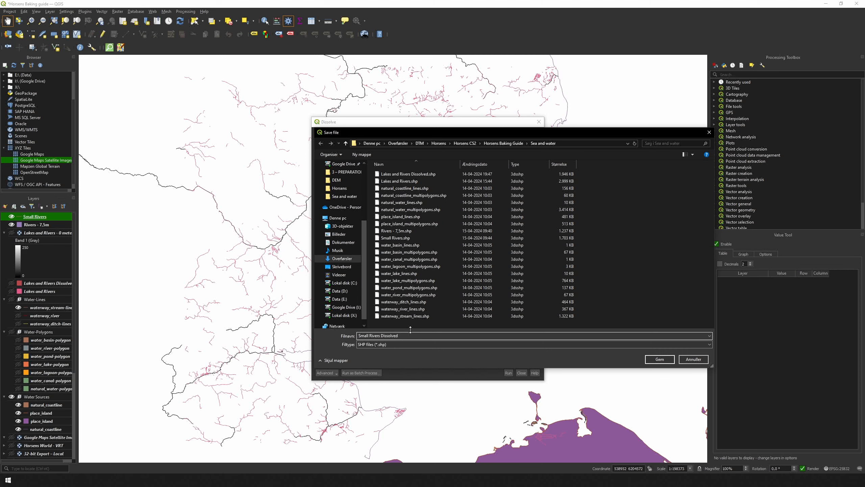
{"action": "left_click", "coordinate": [653, 359]}
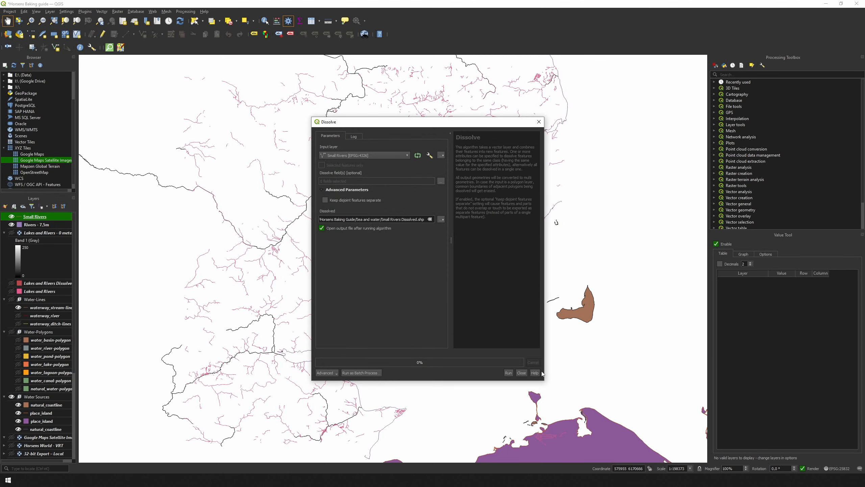
{"action": "left_click", "coordinate": [508, 373]}
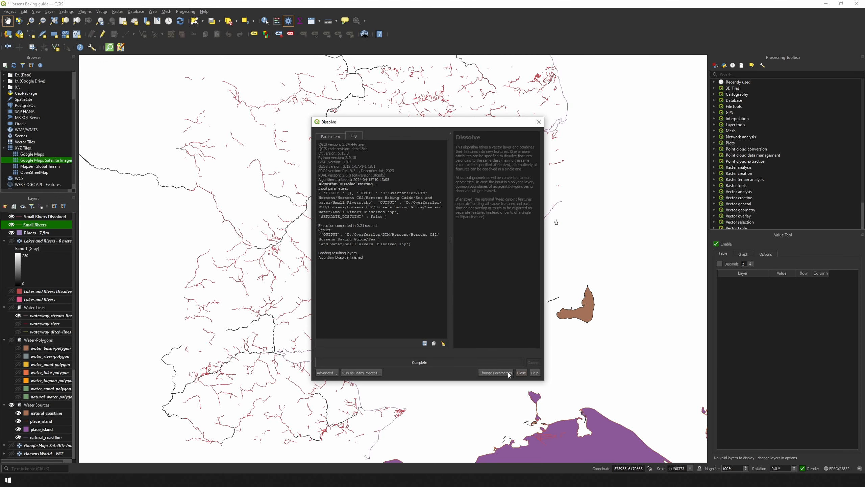
{"action": "left_click", "coordinate": [522, 373]}
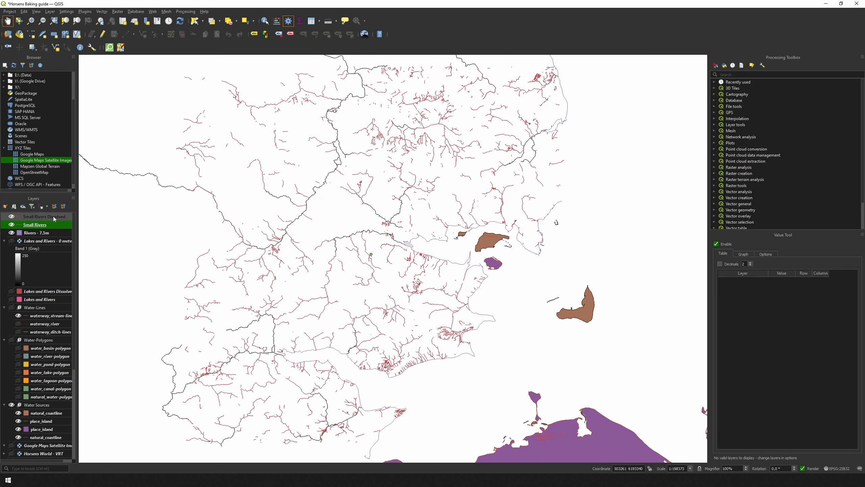
Step: Set up a Buffer of the Small Rivers Dissolved layer with a distance of 0,000020 degrees
{"action": "left_click", "coordinate": [54, 218]}
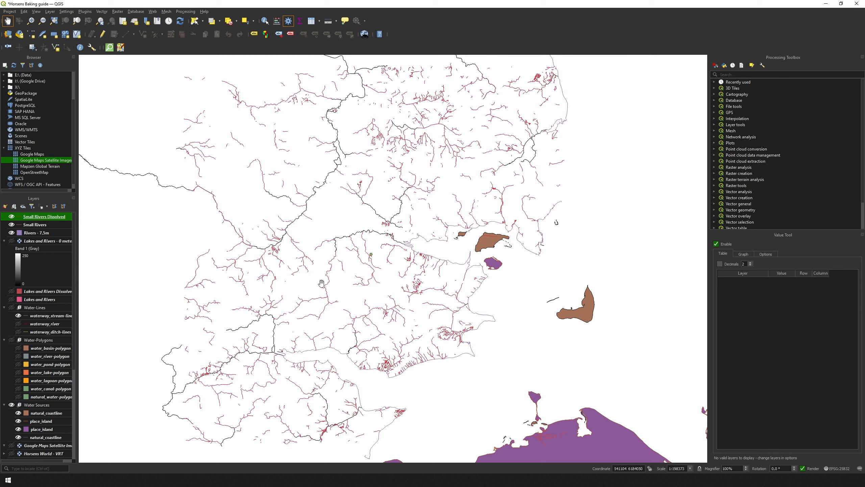
{"action": "left_click", "coordinate": [102, 11]}
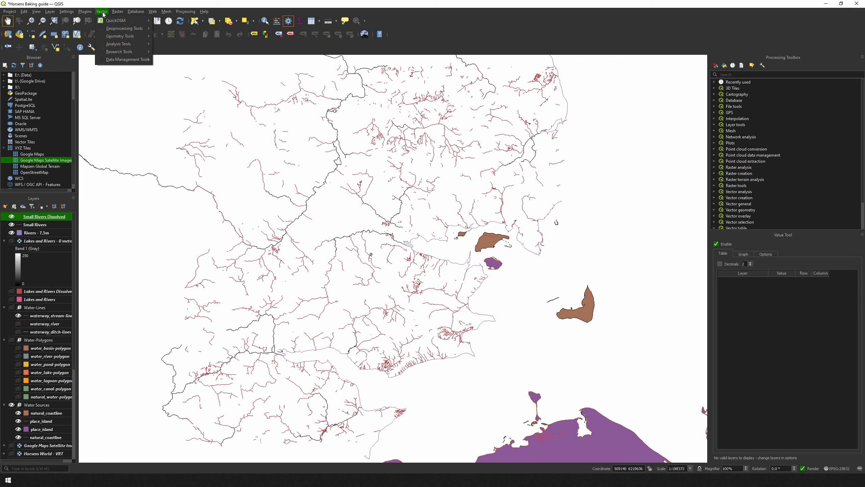
{"action": "mouse_move", "coordinate": [118, 31]}
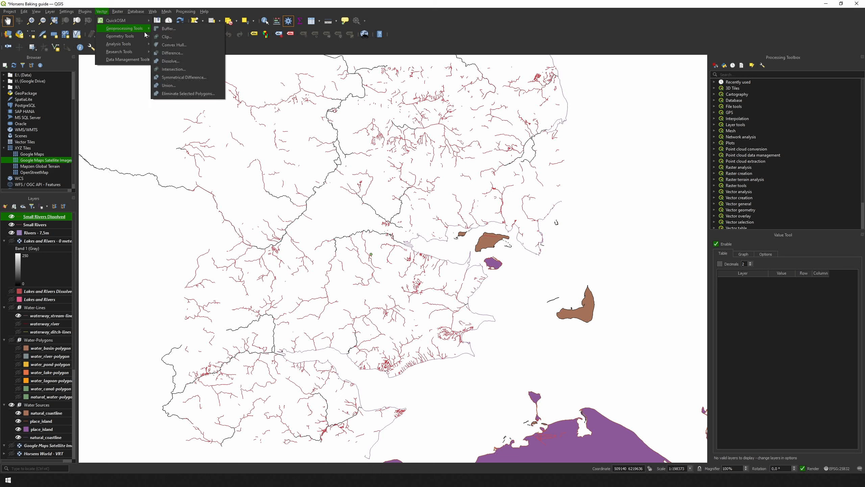
{"action": "left_click", "coordinate": [170, 29]}
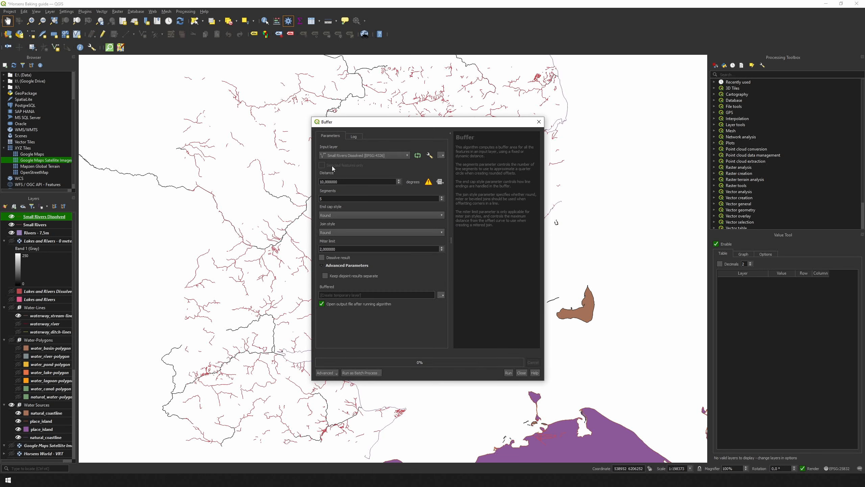
{"action": "left_click_drag", "start_coordinate": [346, 182], "coordinate": [308, 176]}
{"action": "type", "text": "0,"}
Step: Save the buffer output to a shapefile named Rivers - 4m and run the Buffer
{"action": "left_click", "coordinate": [440, 297]}
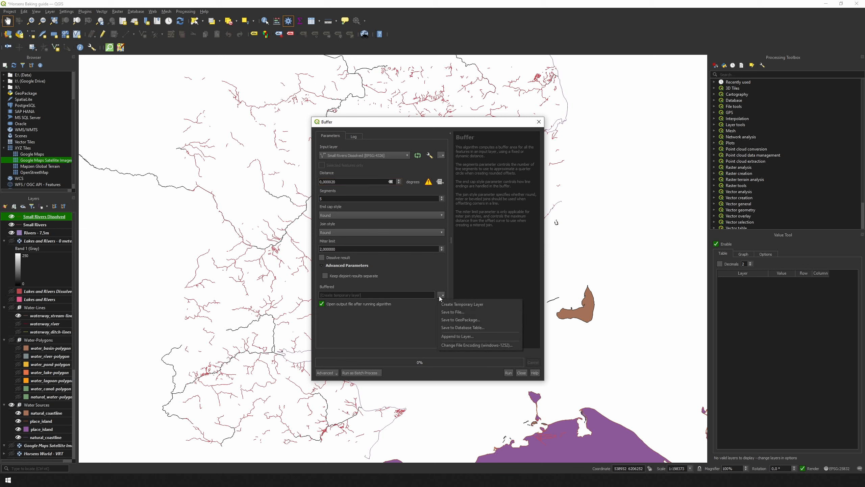
{"action": "left_click", "coordinate": [450, 312]}
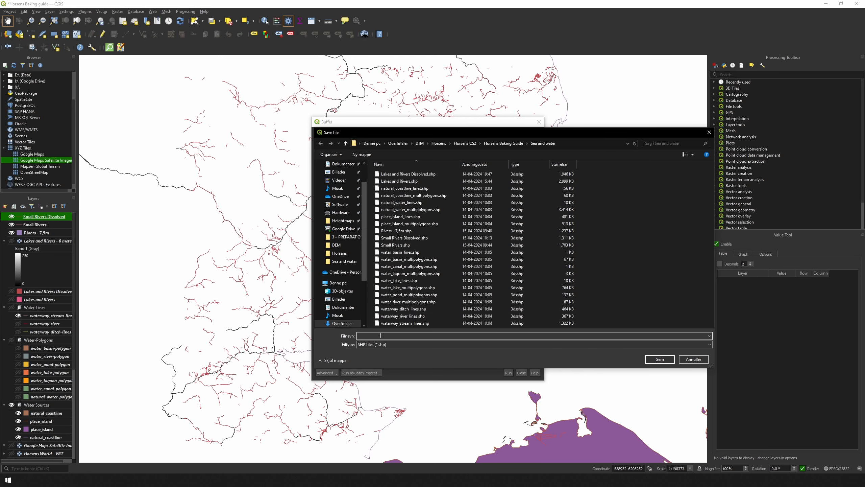
{"action": "type", "text": "Rivers -"}
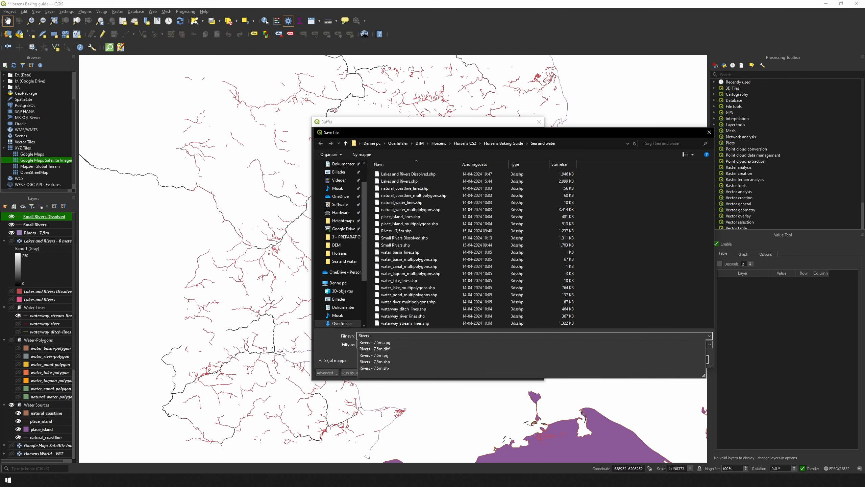
{"action": "type", "text": " 4m"}
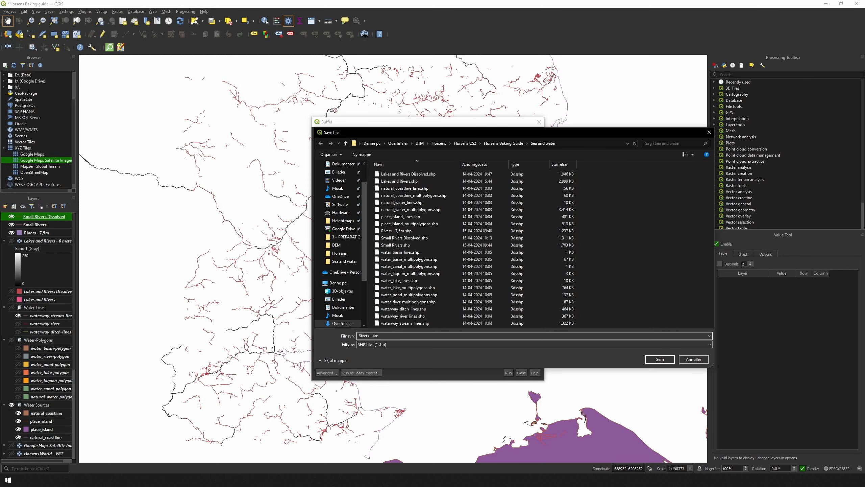
{"action": "left_click", "coordinate": [662, 361]}
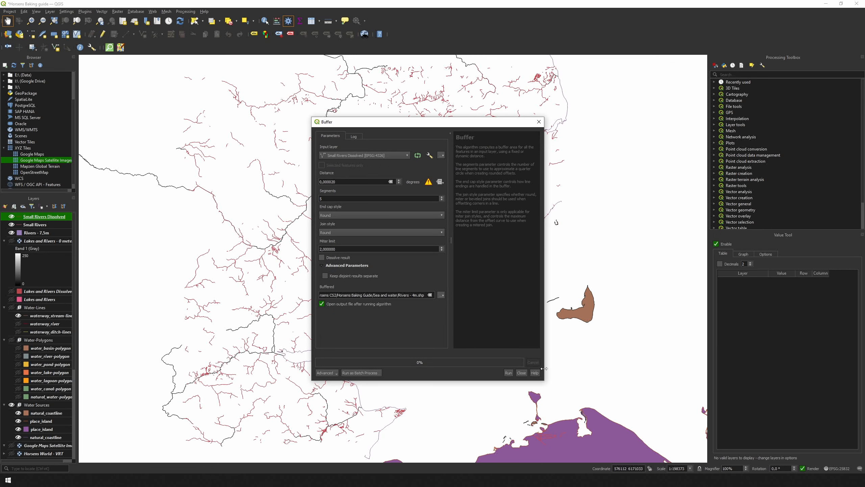
{"action": "left_click", "coordinate": [509, 373]}
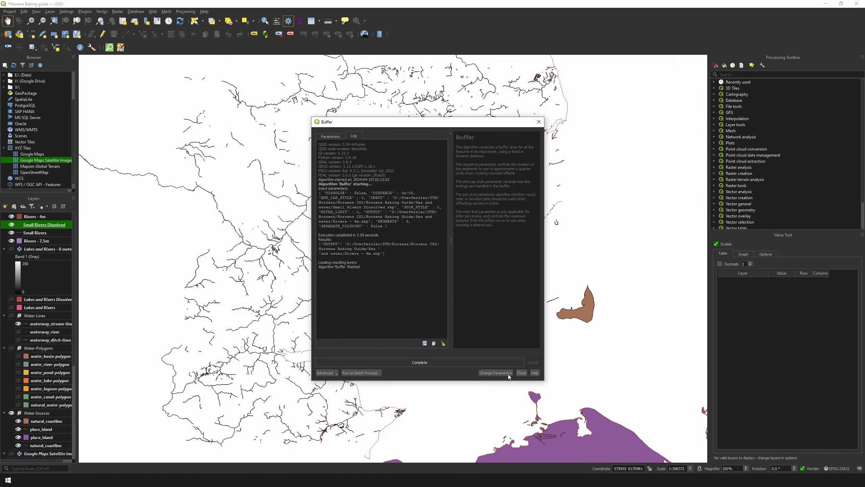
{"action": "left_click", "coordinate": [522, 372]}
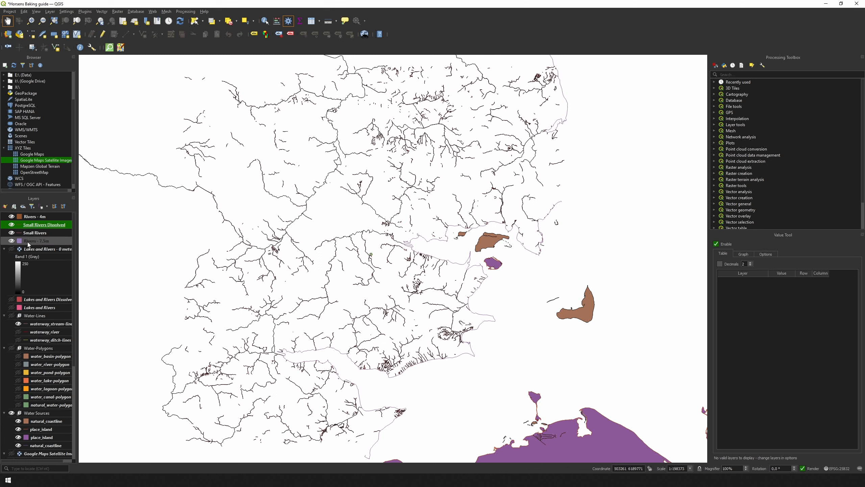
Step: Hide the Small Rivers and Rivers - 7,5m layers and inspect the buffered small rivers on the map
{"action": "left_click", "coordinate": [11, 240]}
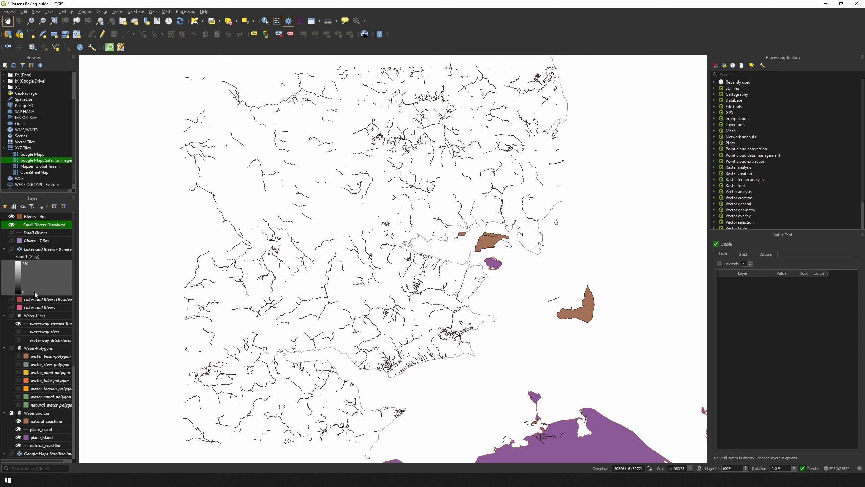
{"action": "scroll", "coordinate": [298, 262], "scroll_direction": "up", "scroll_amount": 1}
{"action": "scroll", "coordinate": [298, 263], "scroll_direction": "up", "scroll_amount": 1}
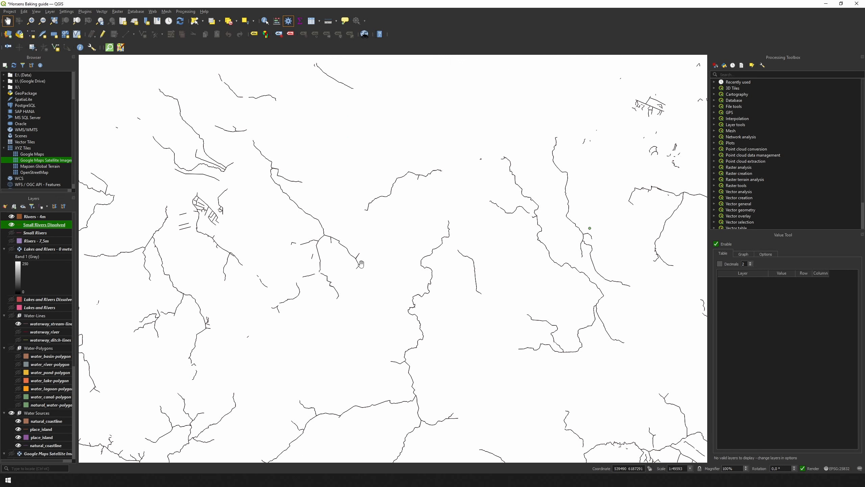
{"action": "scroll", "coordinate": [415, 270], "scroll_direction": "down", "scroll_amount": 2}
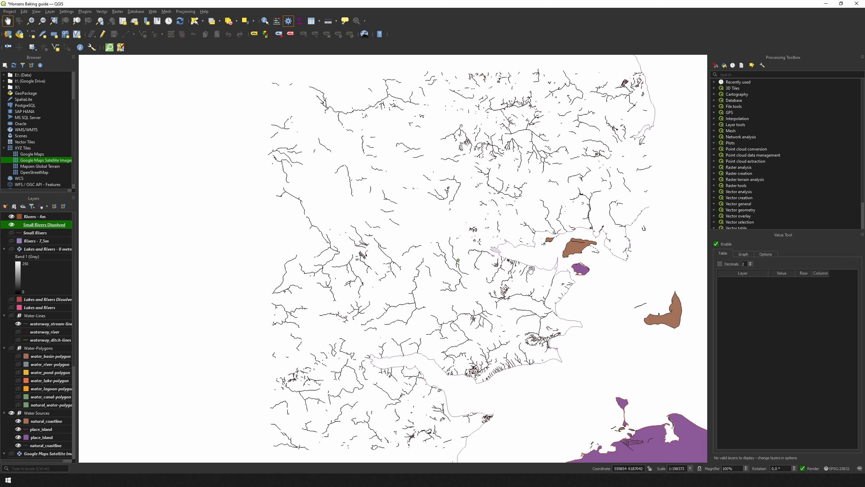
{"action": "left_click_drag", "start_coordinate": [514, 261], "coordinate": [458, 317]}
{"action": "scroll", "coordinate": [444, 240], "scroll_direction": "up", "scroll_amount": 1}
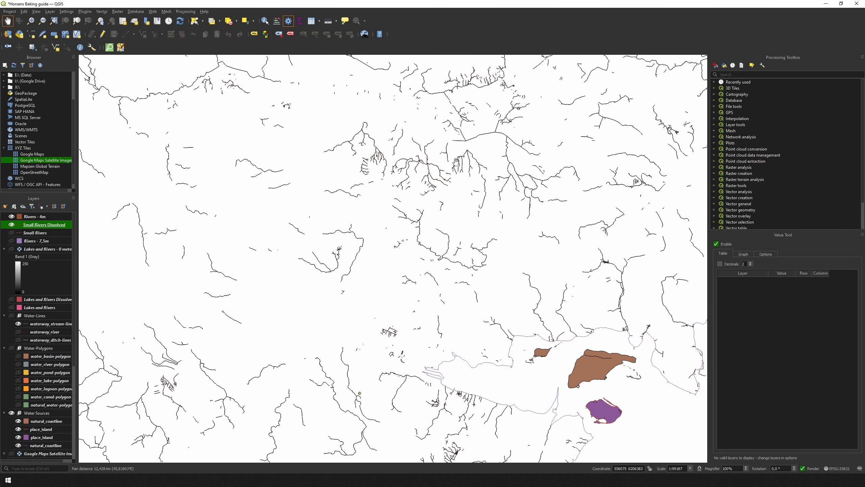
{"action": "scroll", "coordinate": [456, 162], "scroll_direction": "up", "scroll_amount": 1}
{"action": "left_click_drag", "start_coordinate": [456, 163], "coordinate": [453, 207]}
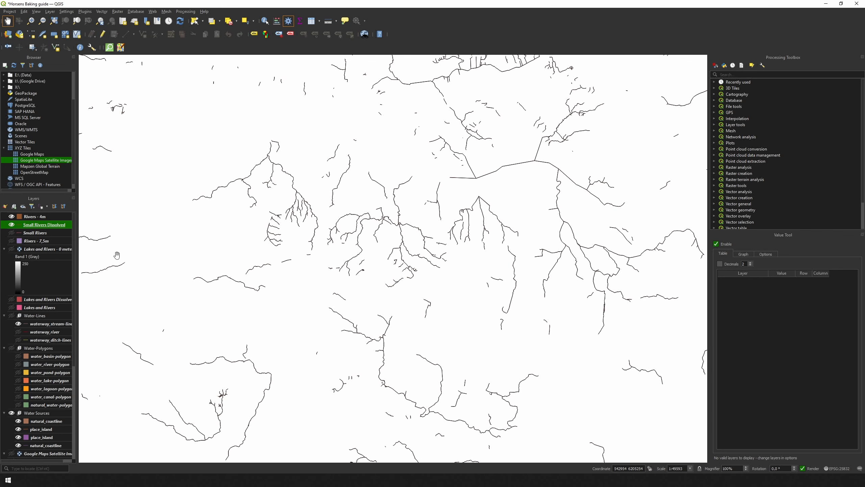
Step: Turn the Rivers - 7,5m layer's visibility back on
{"action": "left_click", "coordinate": [11, 241]}
{"action": "left_click", "coordinate": [27, 241]}
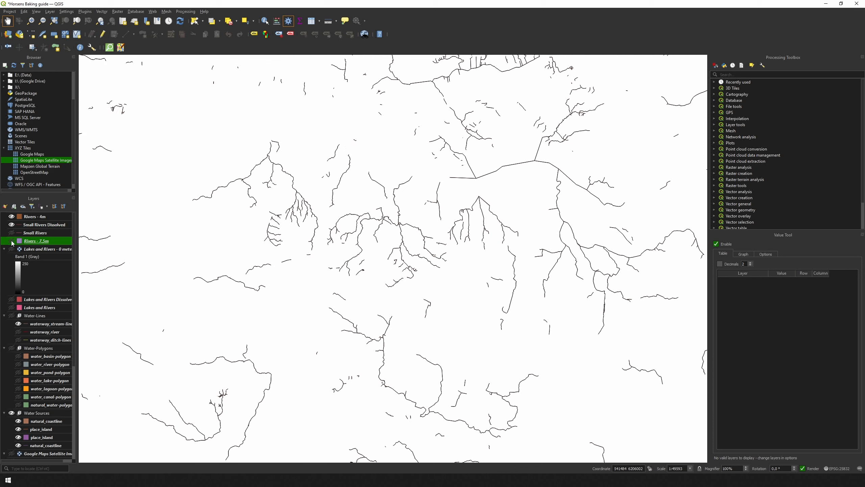
{"action": "left_click", "coordinate": [11, 241]}
{"action": "left_click", "coordinate": [11, 241]}
Step: Examine the junctions between the Rivers - 4m and Rivers - 7,5m layers up close to compare their widths and connections
{"action": "scroll", "coordinate": [259, 251], "scroll_direction": "up", "scroll_amount": 3}
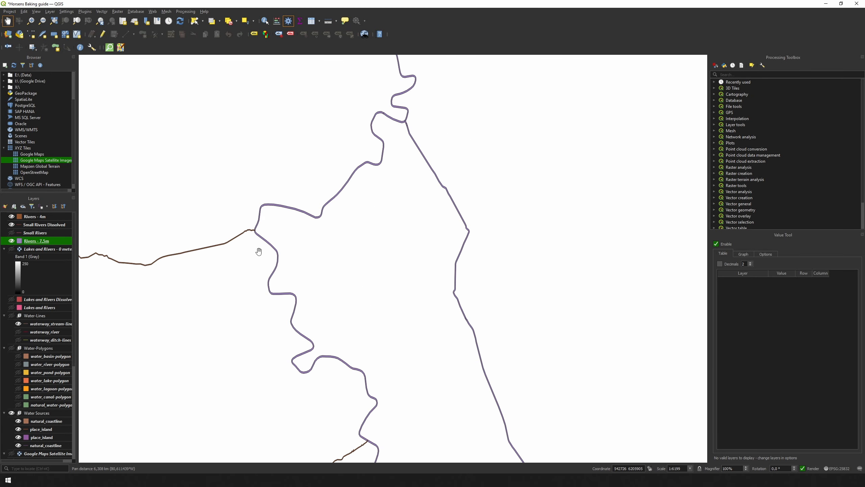
{"action": "scroll", "coordinate": [252, 231], "scroll_direction": "up", "scroll_amount": 3}
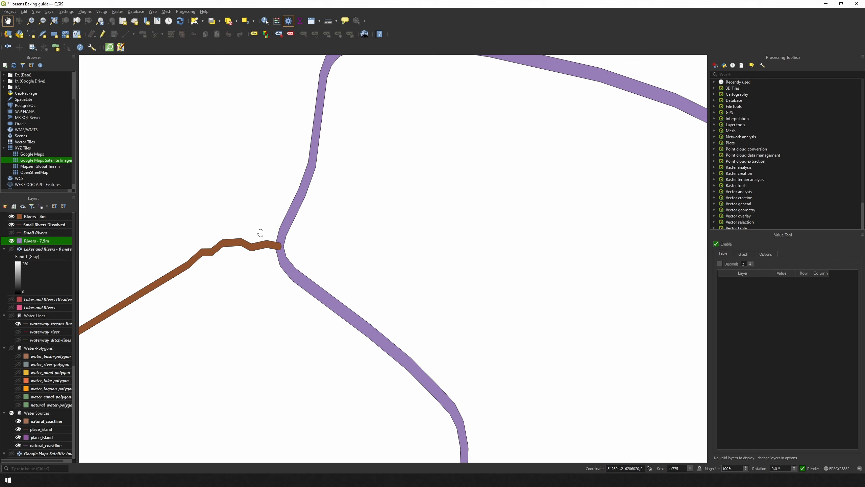
{"action": "scroll", "coordinate": [260, 232], "scroll_direction": "down", "scroll_amount": 1}
{"action": "scroll", "coordinate": [261, 233], "scroll_direction": "down", "scroll_amount": 1}
{"action": "scroll", "coordinate": [261, 233], "scroll_direction": "up", "scroll_amount": 1}
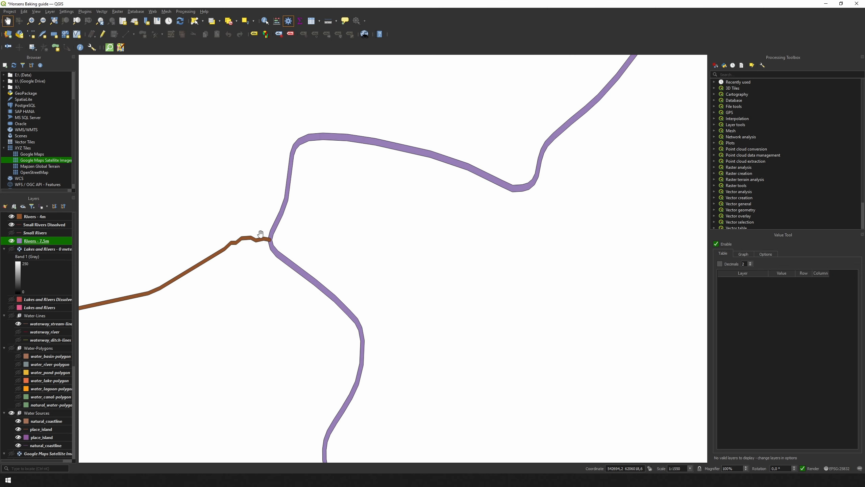
{"action": "scroll", "coordinate": [260, 234], "scroll_direction": "down", "scroll_amount": 3}
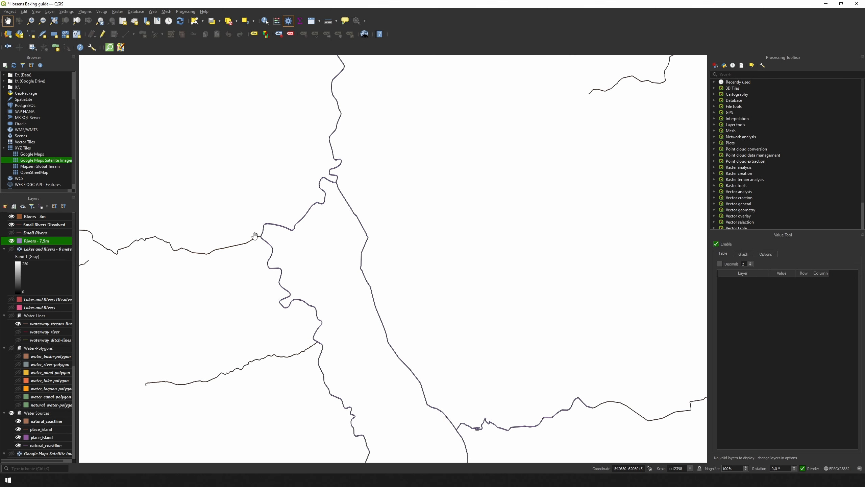
{"action": "scroll", "coordinate": [240, 234], "scroll_direction": "down", "scroll_amount": 2}
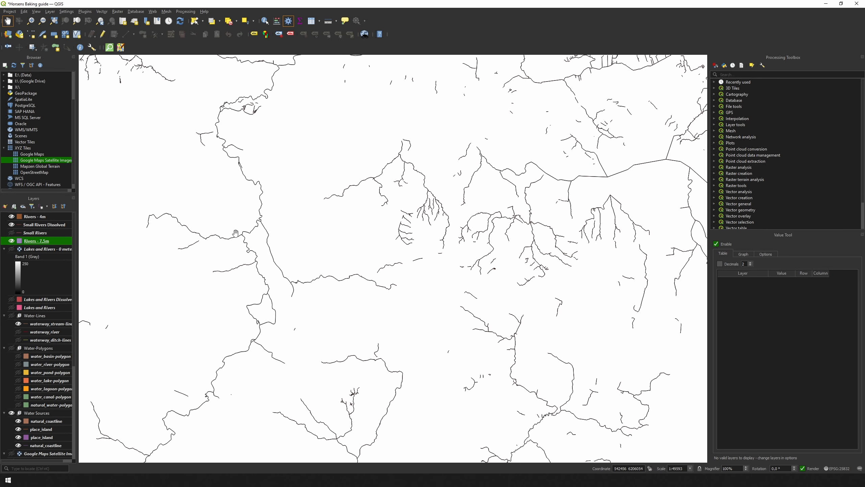
{"action": "left_click_drag", "start_coordinate": [516, 204], "coordinate": [434, 217]}
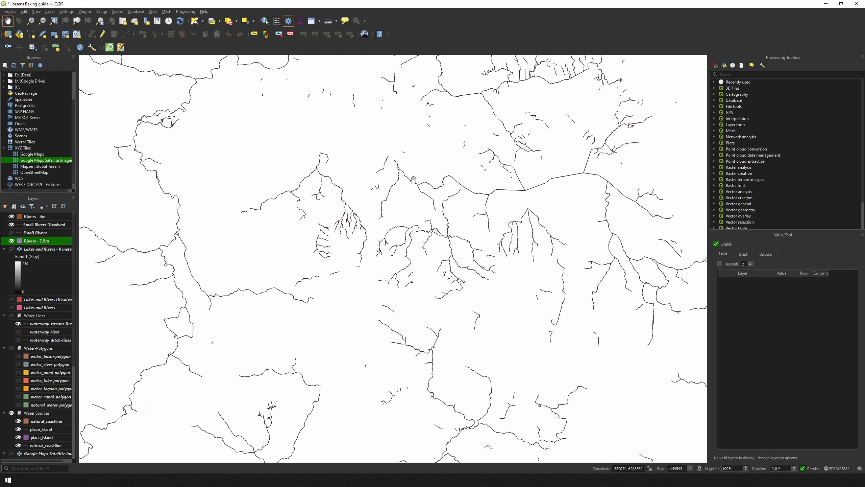
{"action": "scroll", "coordinate": [503, 191], "scroll_direction": "up", "scroll_amount": 4}
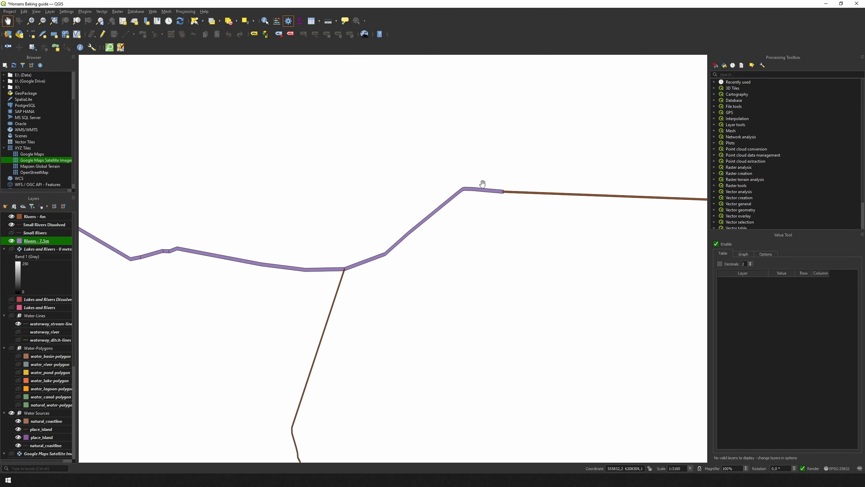
{"action": "scroll", "coordinate": [482, 185], "scroll_direction": "up", "scroll_amount": 2}
{"action": "scroll", "coordinate": [505, 193], "scroll_direction": "down", "scroll_amount": 1}
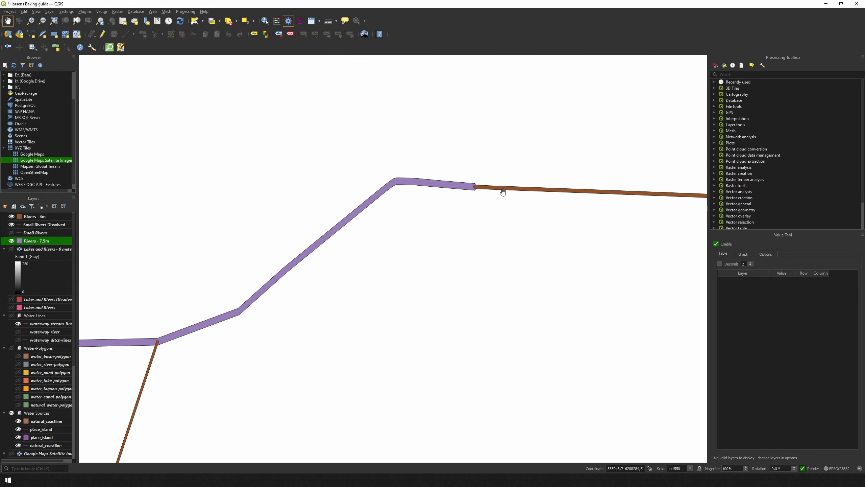
Step: Follow the Rivers - 7,5m course upstream and examine where the Rivers - 4m tributaries join it
{"action": "left_click_drag", "start_coordinate": [230, 257], "coordinate": [450, 203]}
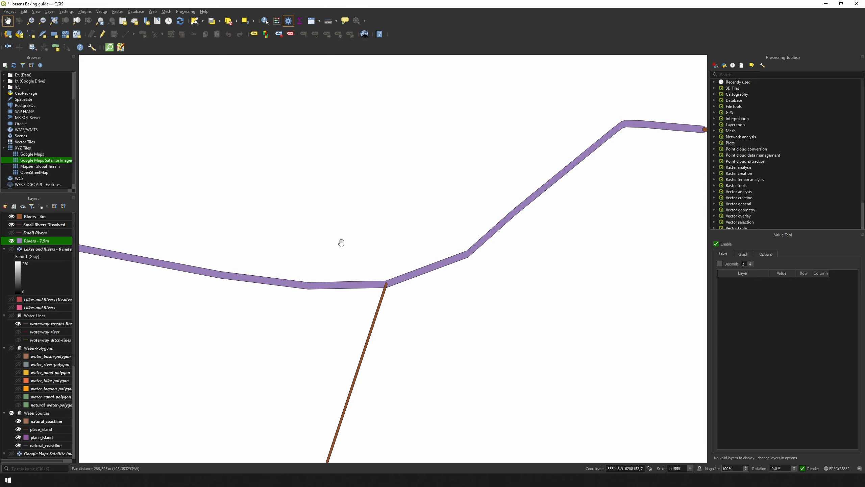
{"action": "left_click_drag", "start_coordinate": [340, 243], "coordinate": [414, 196]}
{"action": "scroll", "coordinate": [415, 197], "scroll_direction": "down", "scroll_amount": 3}
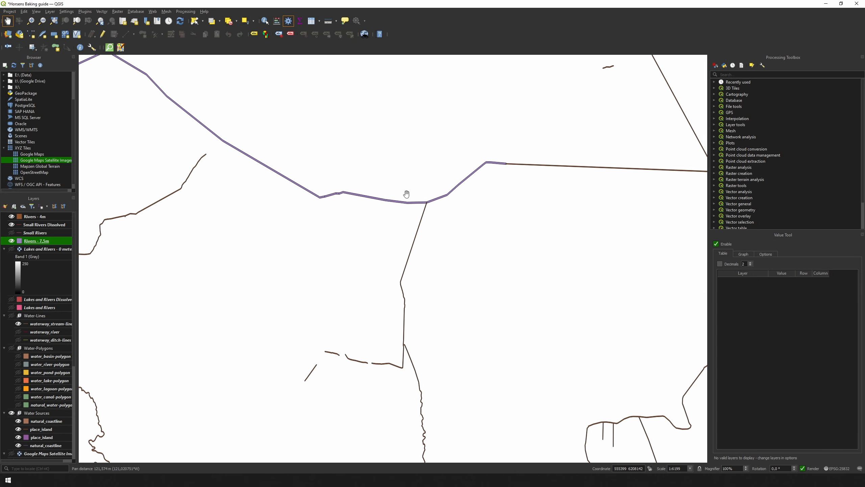
{"action": "left_click_drag", "start_coordinate": [344, 162], "coordinate": [471, 214]}
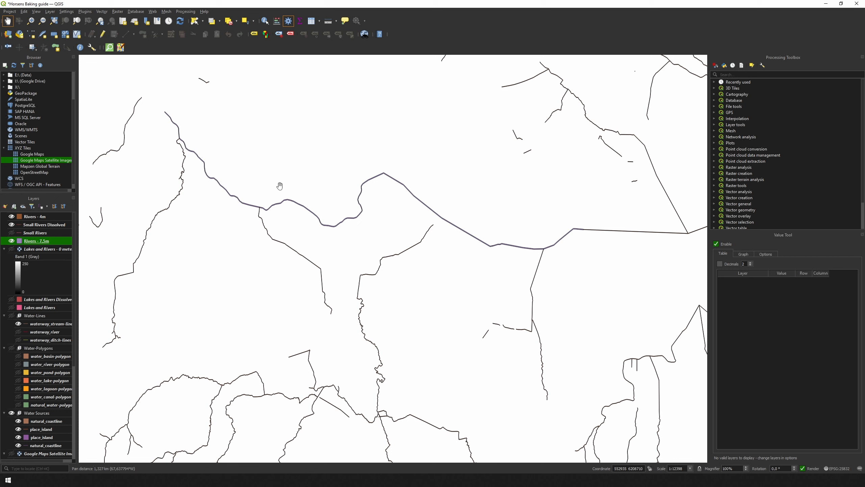
{"action": "scroll", "coordinate": [280, 186], "scroll_direction": "up", "scroll_amount": 1}
{"action": "left_click_drag", "start_coordinate": [189, 200], "coordinate": [331, 210]}
{"action": "scroll", "coordinate": [330, 207], "scroll_direction": "up", "scroll_amount": 1}
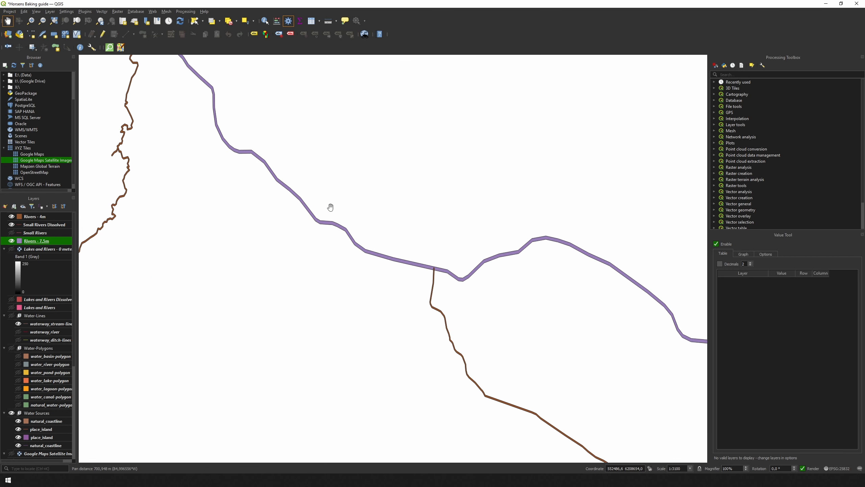
{"action": "scroll", "coordinate": [379, 263], "scroll_direction": "up", "scroll_amount": 1}
{"action": "left_click_drag", "start_coordinate": [235, 162], "coordinate": [350, 289]}
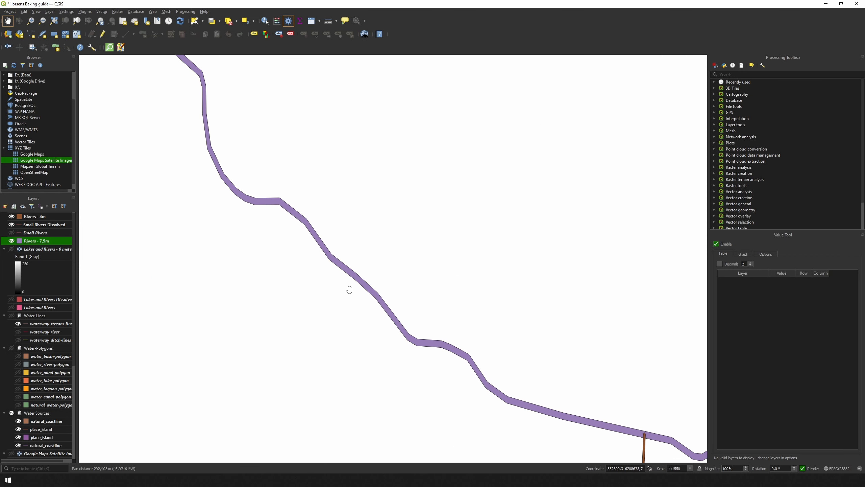
{"action": "left_click_drag", "start_coordinate": [203, 180], "coordinate": [411, 301]}
{"action": "left_click_drag", "start_coordinate": [330, 170], "coordinate": [389, 297]}
{"action": "left_click_drag", "start_coordinate": [350, 201], "coordinate": [351, 228]}
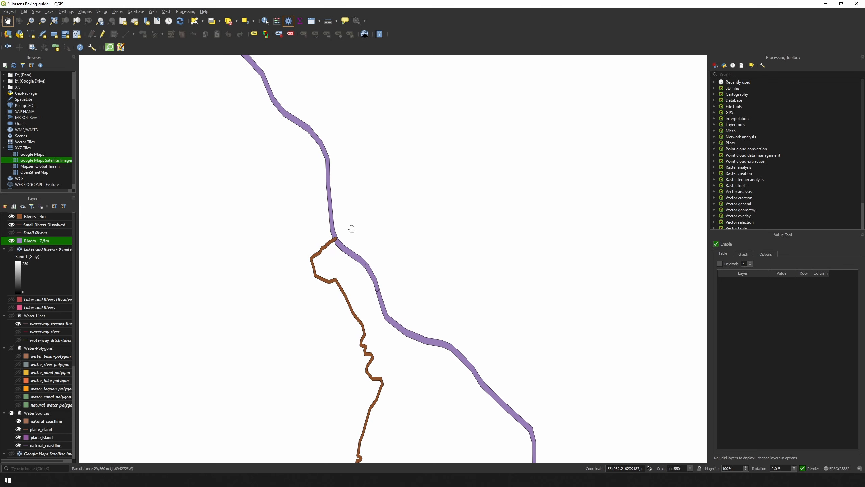
{"action": "scroll", "coordinate": [351, 228], "scroll_direction": "down", "scroll_amount": 7}
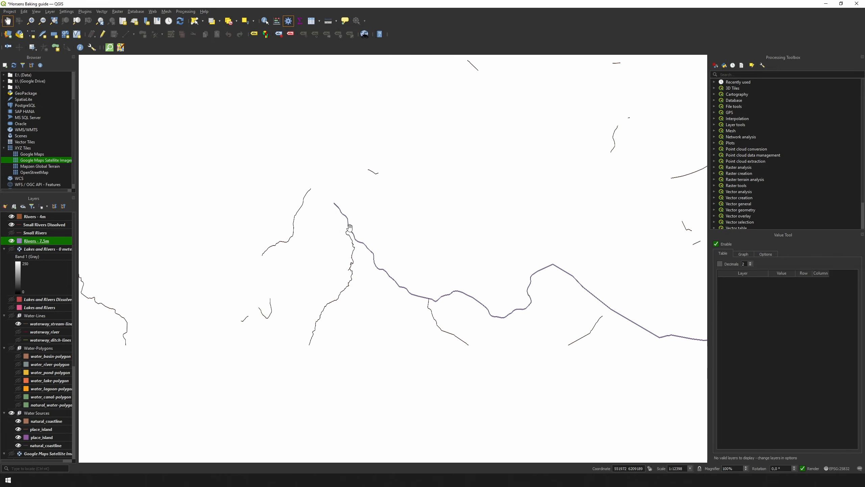
{"action": "left_click_drag", "start_coordinate": [391, 226], "coordinate": [393, 204]}
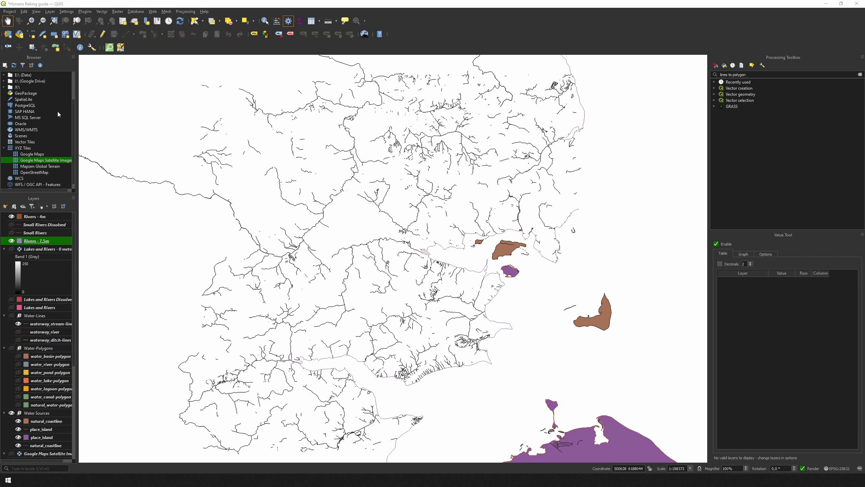
Step: Start a Dissolve of the Rivers - 7,5m layer and direct its file output to the Sea and water folder
{"action": "left_click", "coordinate": [101, 11]}
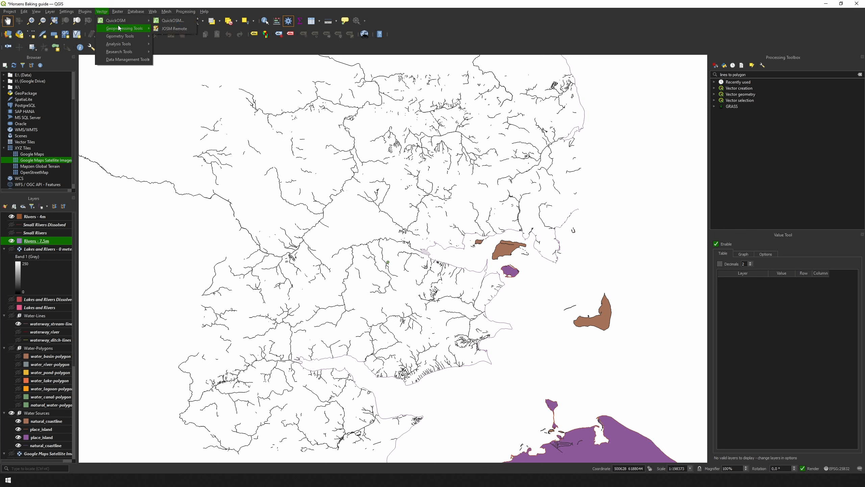
{"action": "mouse_move", "coordinate": [121, 28]}
{"action": "left_click", "coordinate": [174, 60]}
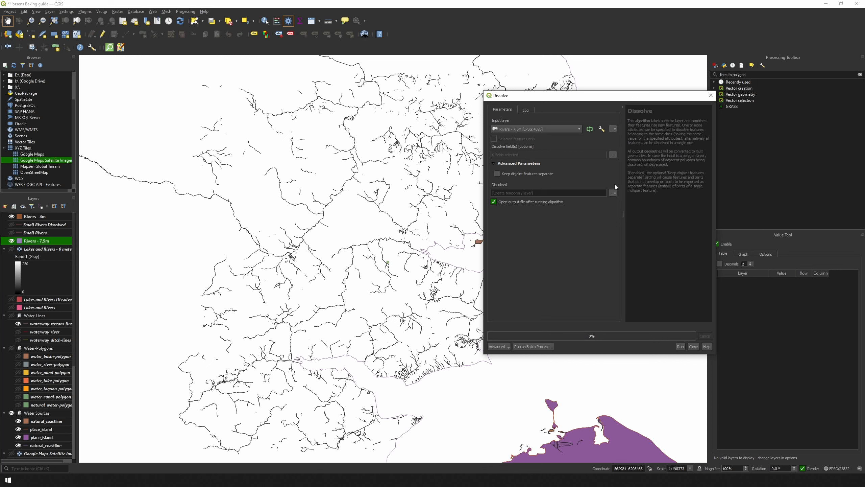
{"action": "left_click", "coordinate": [613, 193]}
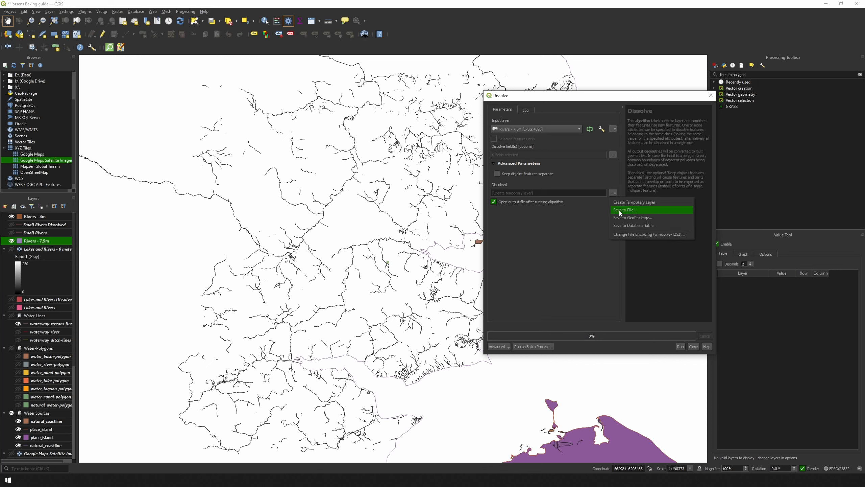
{"action": "left_click", "coordinate": [620, 211]}
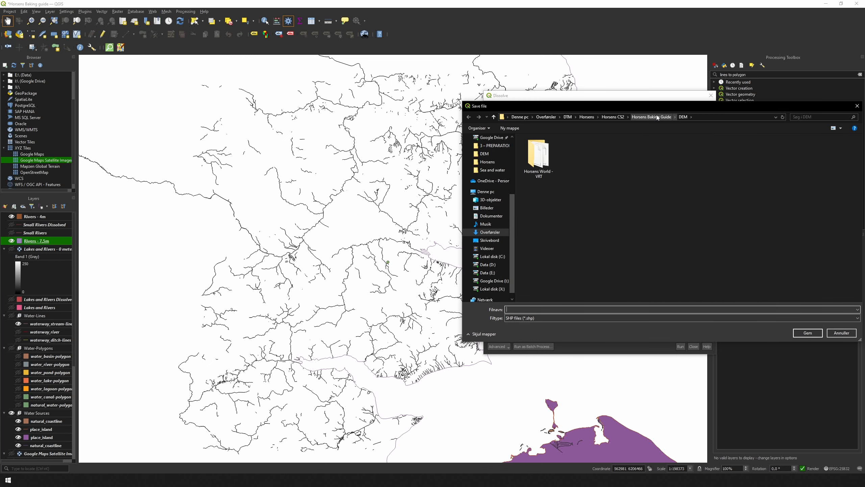
{"action": "left_click", "coordinate": [651, 117]}
{"action": "double_click", "coordinate": [545, 169]}
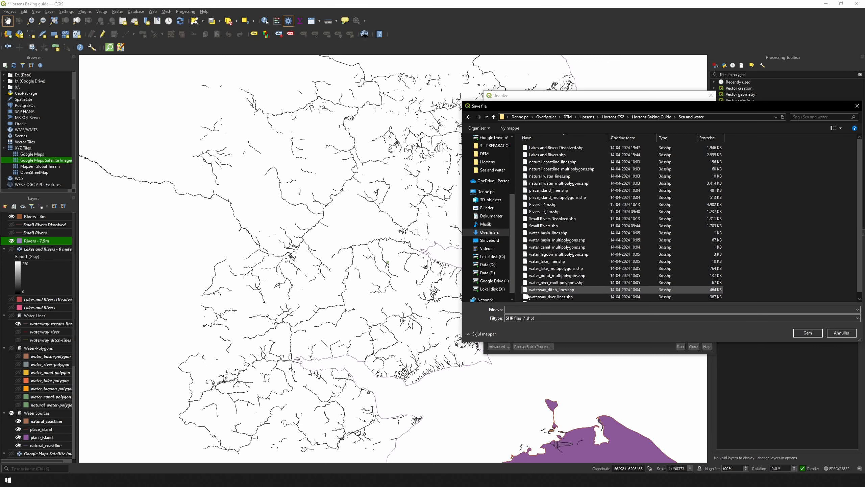
Step: Name the output shapefile Rivers - 7,5m - Dissolved and run the Dissolve
{"action": "type", "text": "River"}
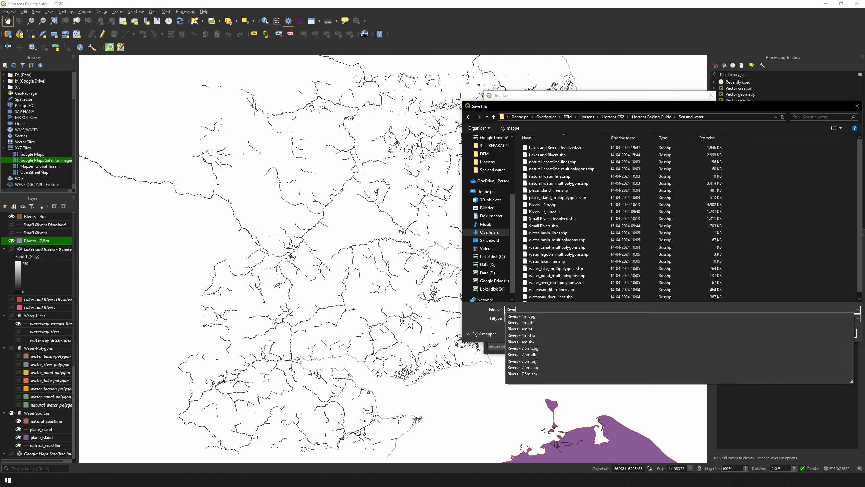
{"action": "type", "text": "s - 7,5m - Diss"}
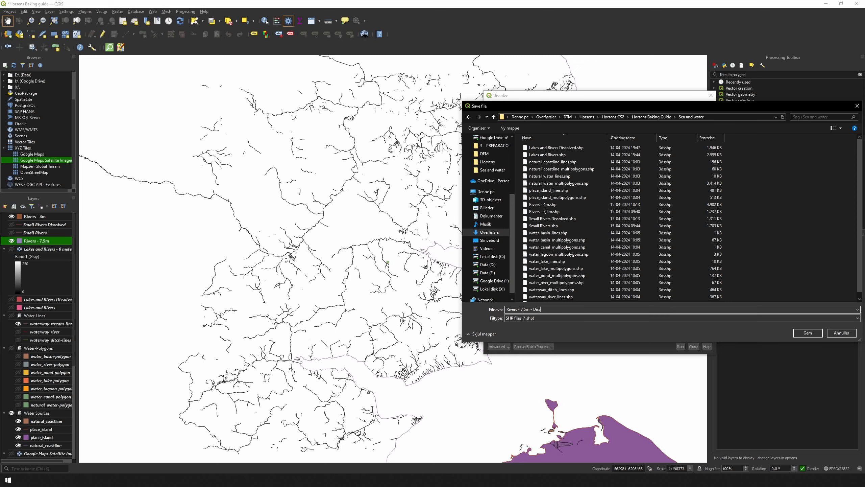
{"action": "type", "text": "olved"}
{"action": "key", "text": "ctrl+shift+Left"}
{"action": "key", "text": "ctrl+shift+Left"}
{"action": "key", "text": "ctrl+shift+Left"}
{"action": "key", "text": "ctrl+shift+Left"}
{"action": "key", "text": "ctrl+shift+Left"}
{"action": "left_click", "coordinate": [808, 332]}
{"action": "left_click", "coordinate": [681, 347]}
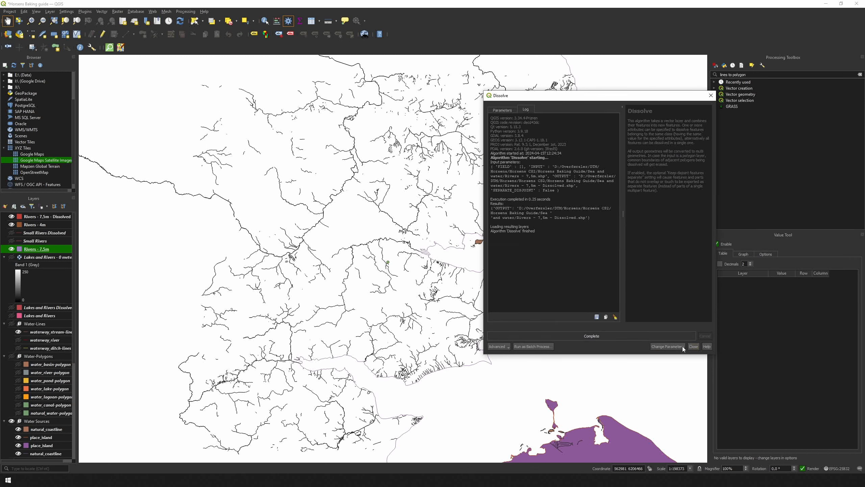
Step: Dissolve the Rivers - 4m layer into a shapefile named Rivers - 4m - Dissolved and close the tool
{"action": "left_click", "coordinate": [681, 346]}
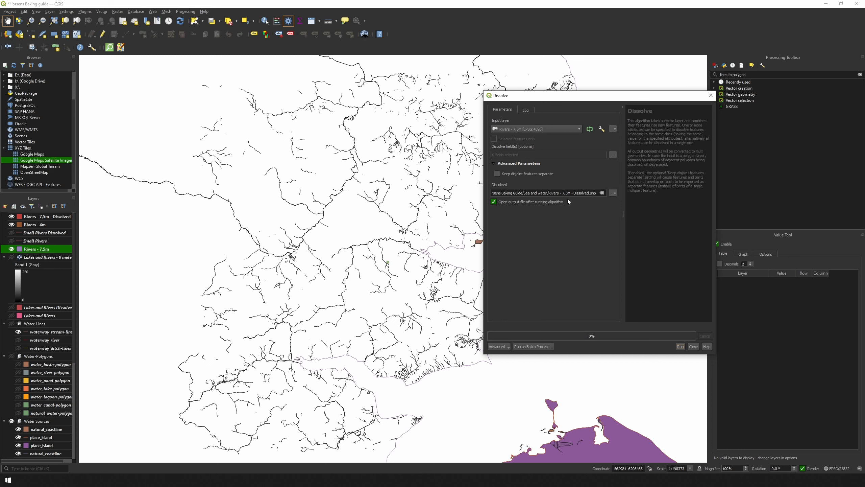
{"action": "left_click", "coordinate": [539, 130]}
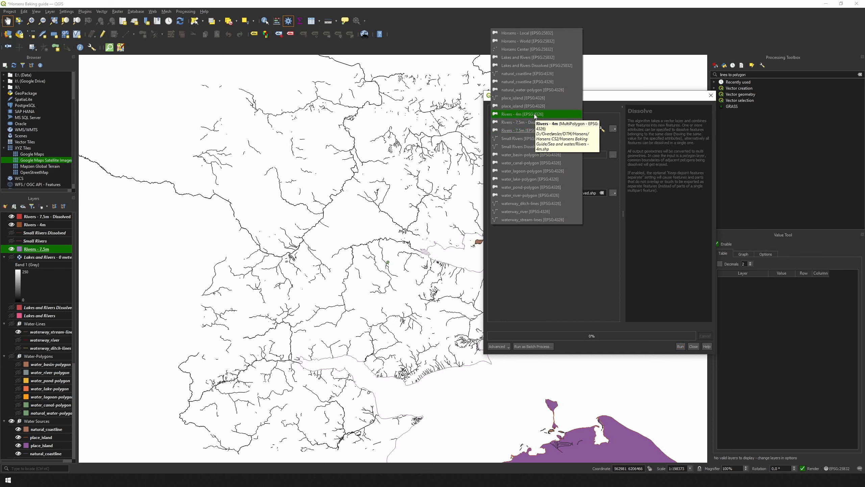
{"action": "left_click", "coordinate": [534, 115]}
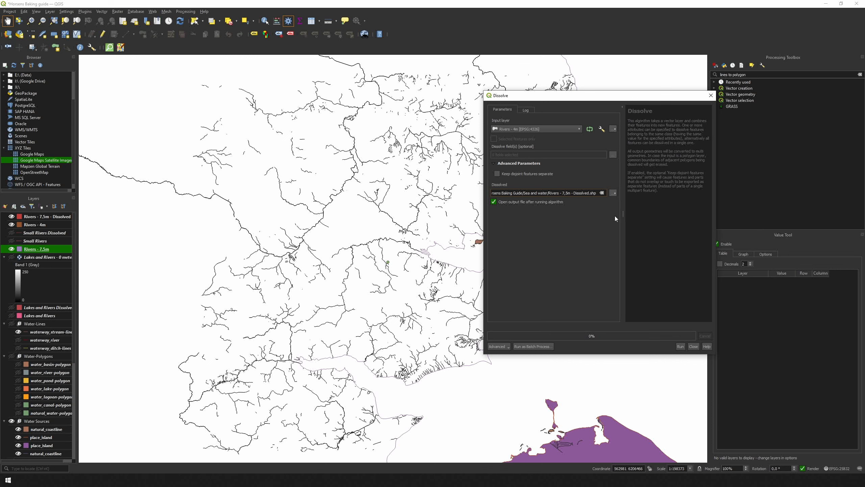
{"action": "key", "text": "shift+Left"}
{"action": "key", "text": "shift+Left"}
{"action": "key", "text": "shift+Left"}
{"action": "type", "text": "4"}
{"action": "left_click", "coordinate": [681, 346]}
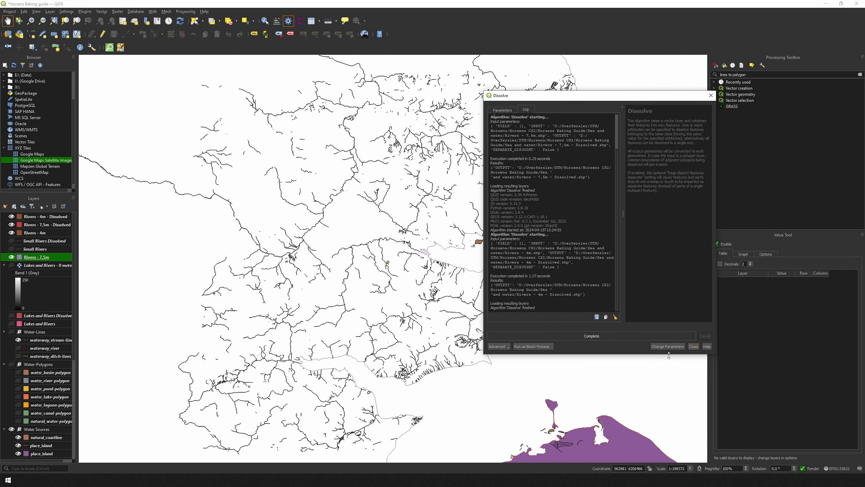
{"action": "left_click", "coordinate": [694, 347]}
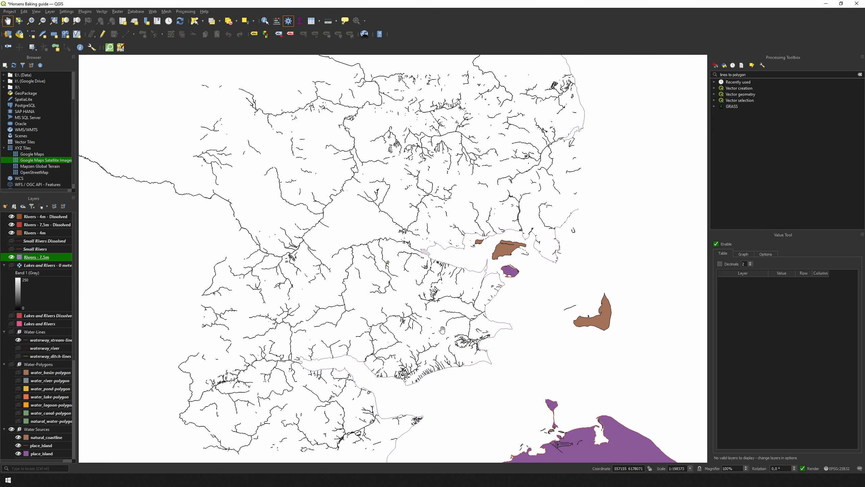
Step: Set up Clip Raster by Mask Layer with Horsens World - VRT as input and Rivers - 7,5m - Dissolved as mask
{"action": "left_click", "coordinate": [51, 224]}
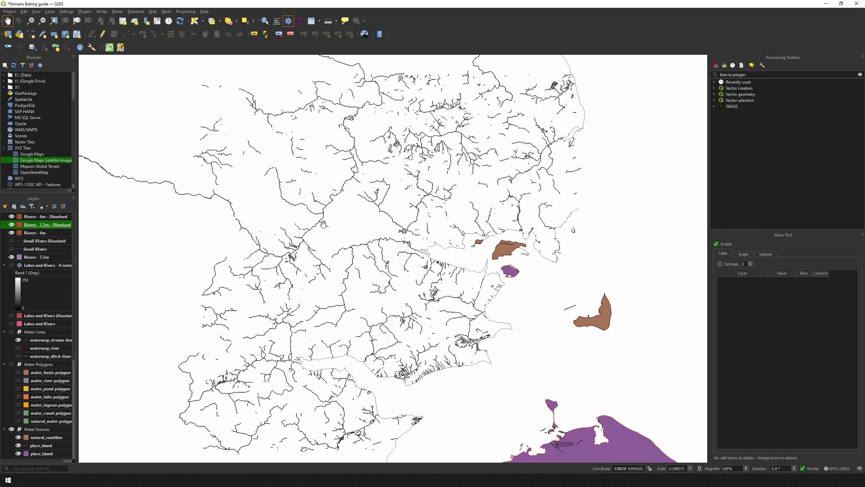
{"action": "left_click", "coordinate": [117, 12]}
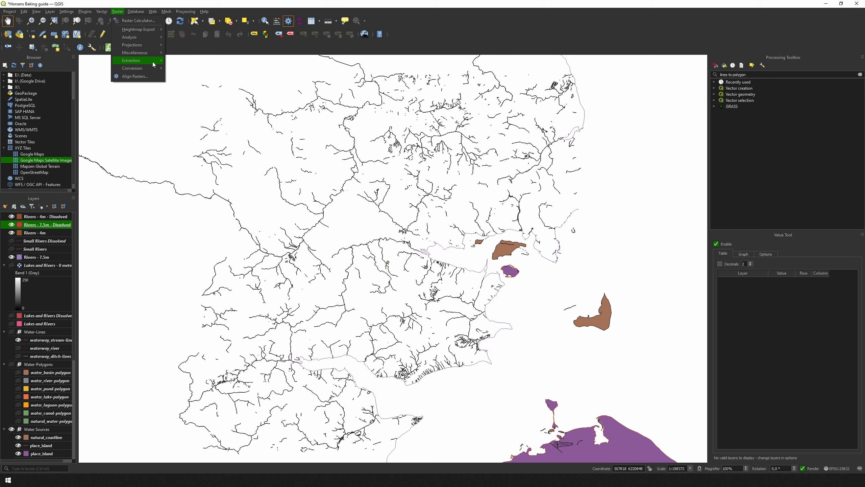
{"action": "mouse_move", "coordinate": [152, 61]}
{"action": "left_click", "coordinate": [200, 70]}
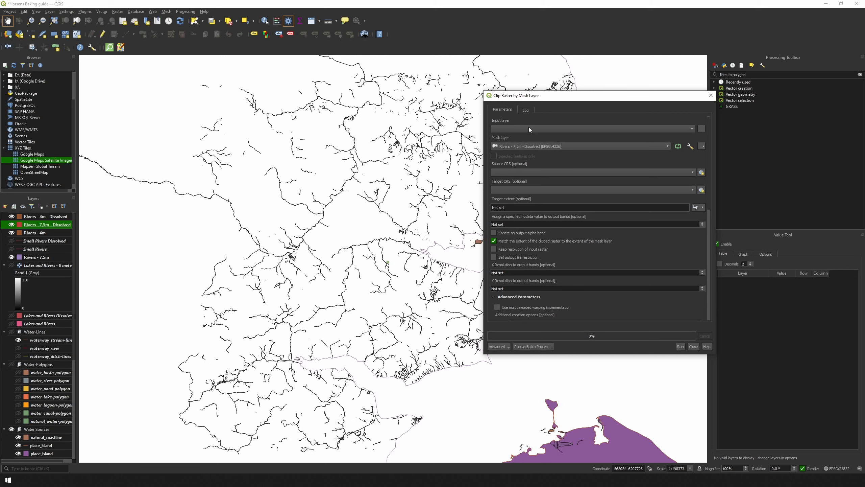
{"action": "left_click", "coordinate": [555, 130]}
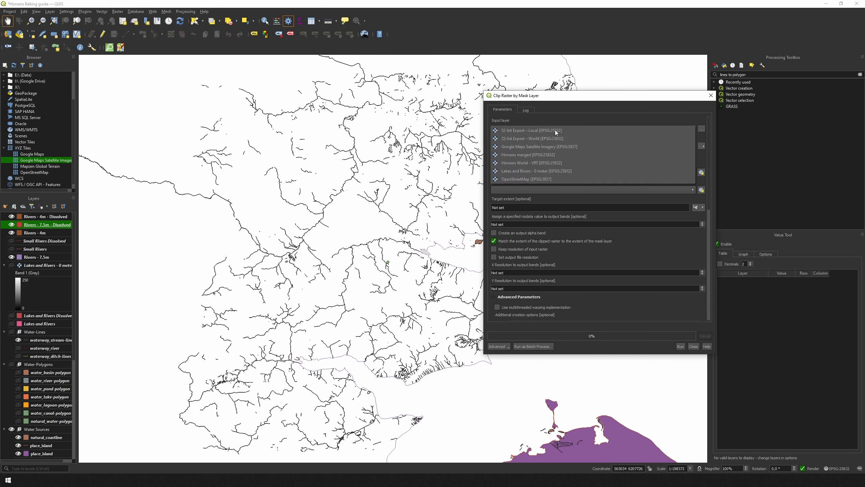
{"action": "left_click", "coordinate": [559, 163]}
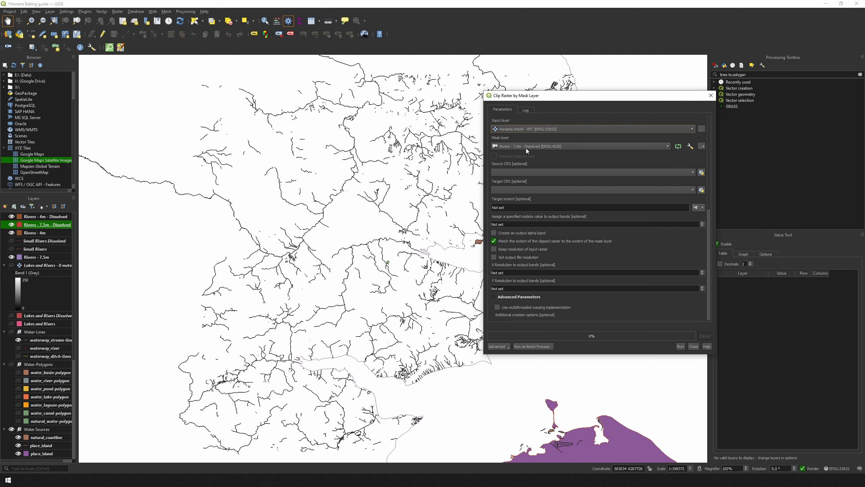
Step: Calculate the target extent from the Horsens World - VRT layer, assign nodata value -9999, and keep the input raster's resolution
{"action": "left_click", "coordinate": [702, 207]}
{"action": "mouse_move", "coordinate": [733, 219]}
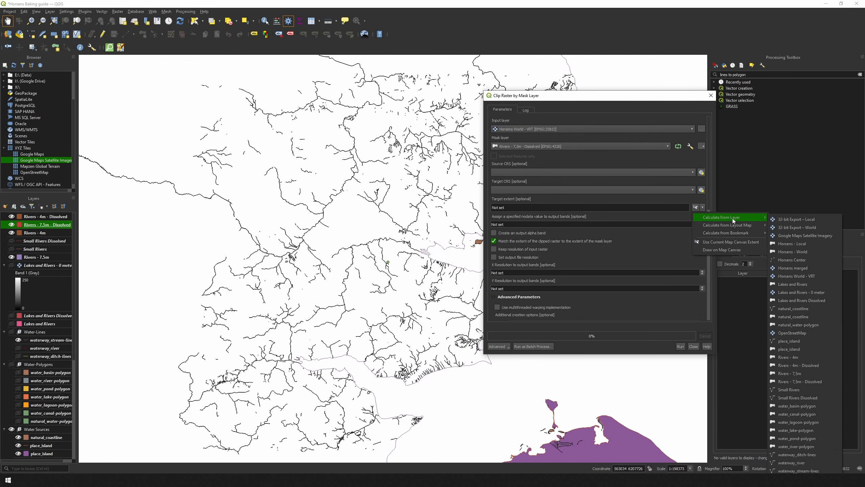
{"action": "left_click", "coordinate": [810, 276]}
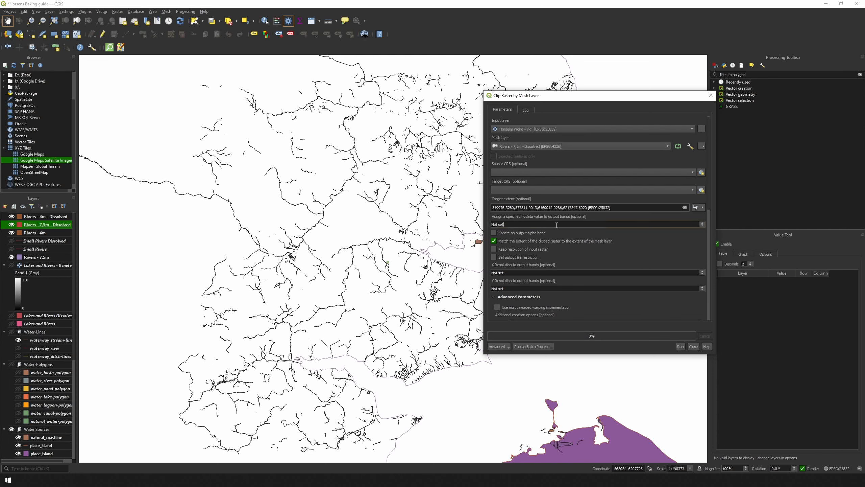
{"action": "left_click_drag", "start_coordinate": [545, 223], "coordinate": [492, 221]}
{"action": "type", "text": "-9999,000000"}
Step: Save the clipped output as Rivers - 0m.tif in the DEM folder and run the clip
{"action": "left_click_drag", "start_coordinate": [710, 210], "coordinate": [712, 316]}
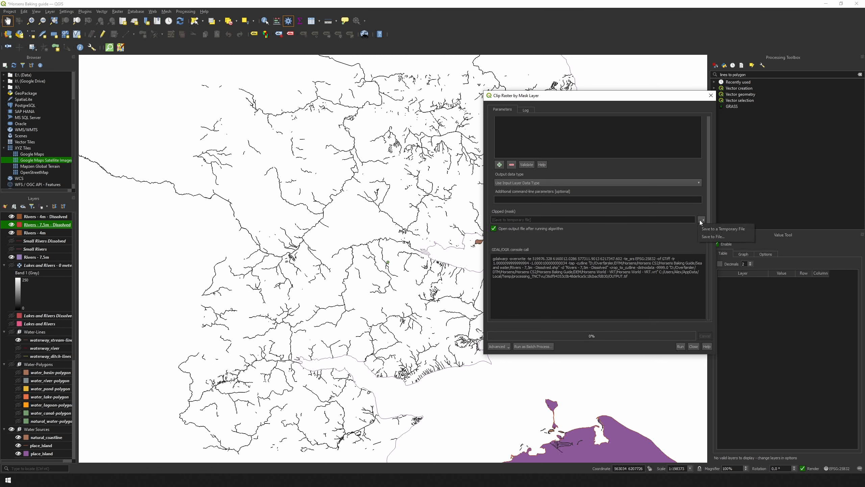
{"action": "left_click", "coordinate": [704, 233]}
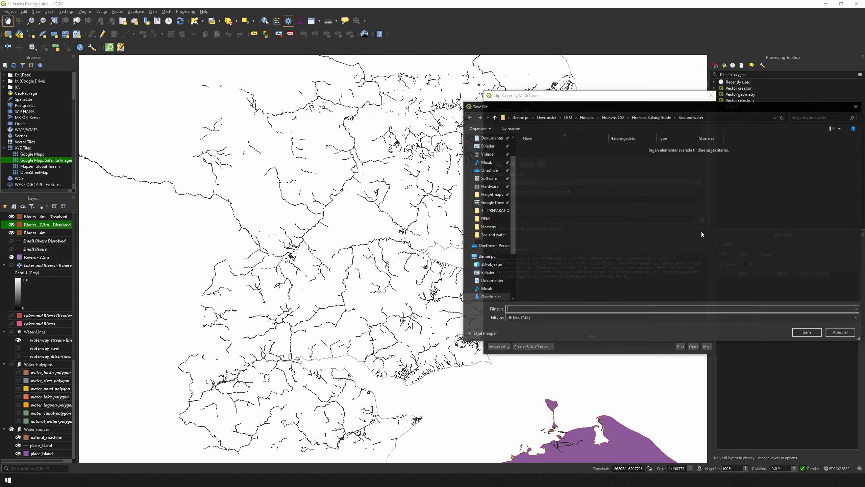
{"action": "left_click", "coordinate": [643, 117]}
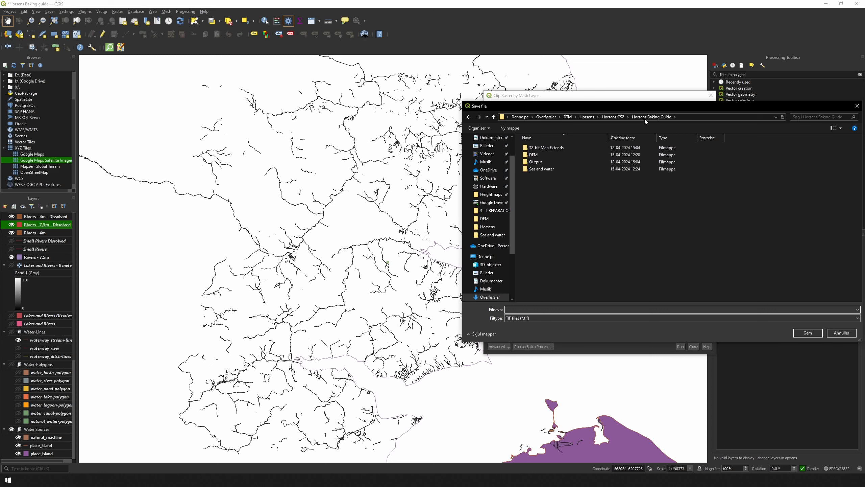
{"action": "left_click", "coordinate": [549, 155]}
{"action": "double_click", "coordinate": [549, 154]}
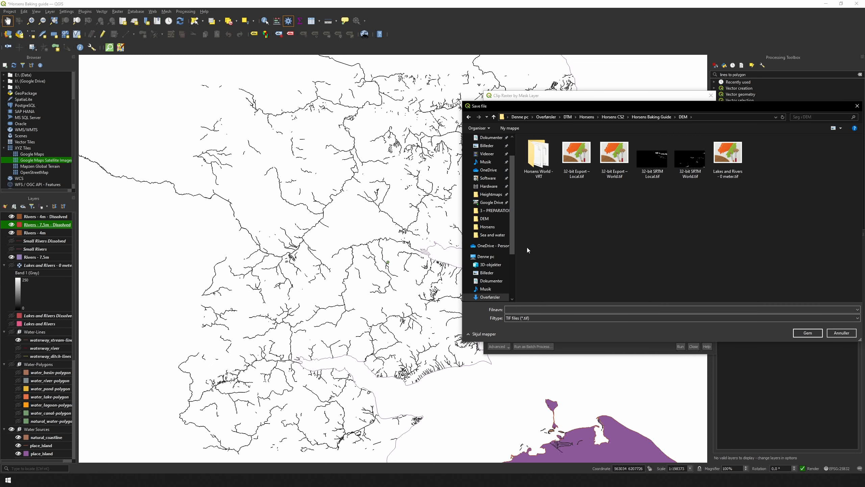
{"action": "left_click", "coordinate": [521, 309]}
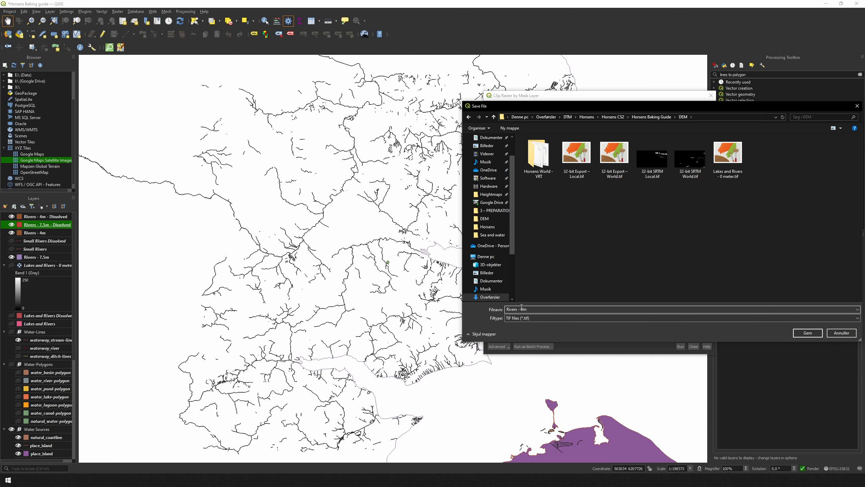
{"action": "left_click", "coordinate": [803, 334]}
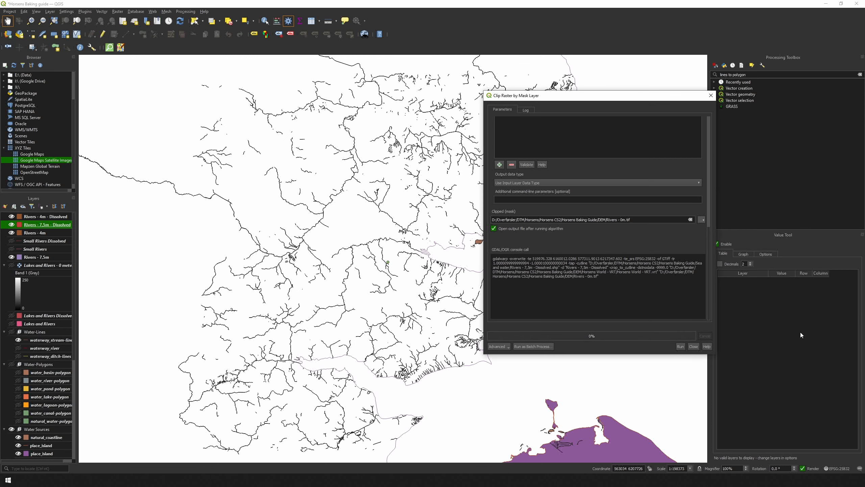
{"action": "left_click", "coordinate": [680, 346]}
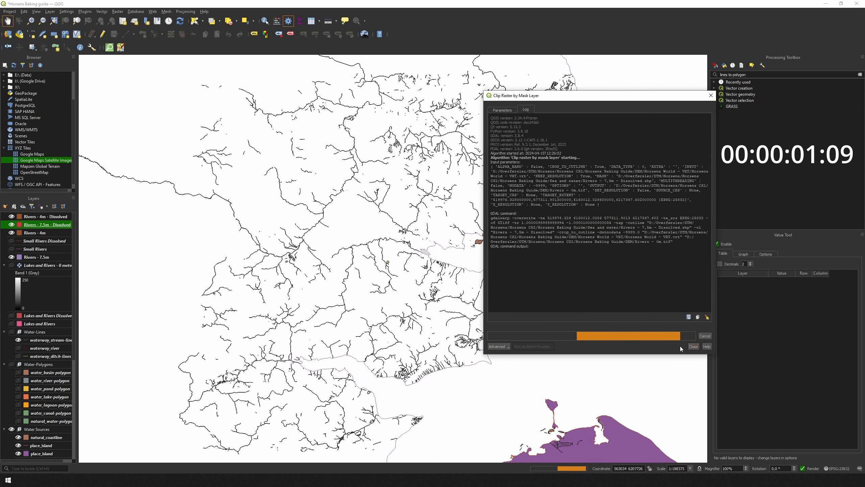
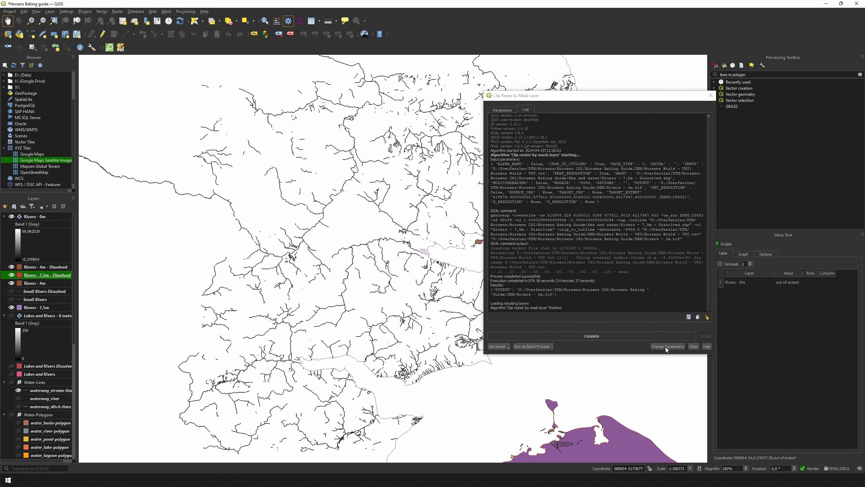
Step: Return to the Clip Raster by Mask Layer parameters and choose Rivers - 4m - Dissolved as the mask layer
{"action": "left_click", "coordinate": [665, 347]}
{"action": "scroll", "coordinate": [610, 201], "scroll_direction": "up", "scroll_amount": 10}
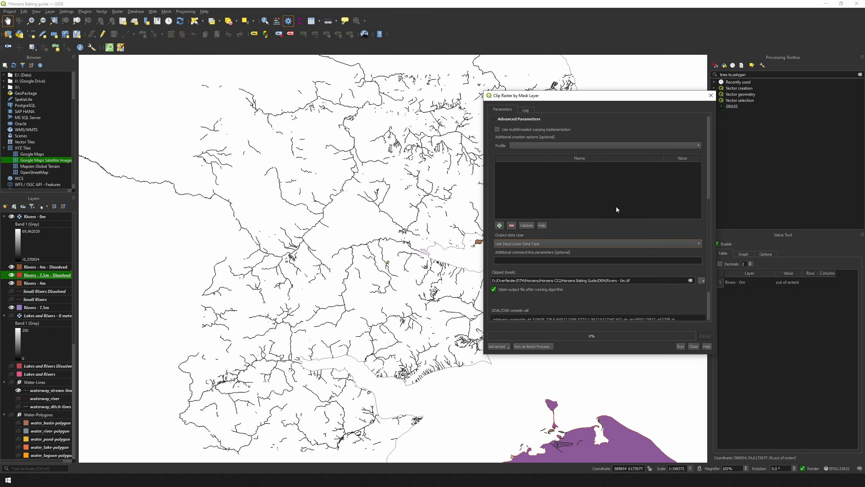
{"action": "scroll", "coordinate": [623, 227], "scroll_direction": "up", "scroll_amount": 2}
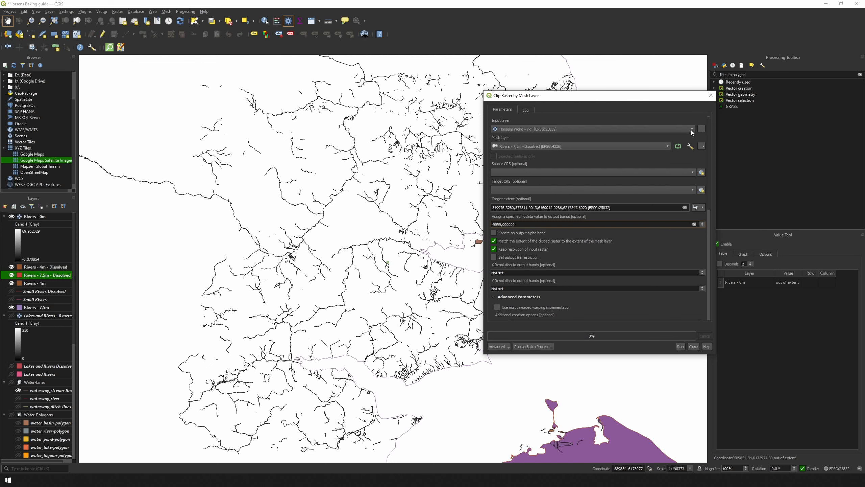
{"action": "left_click", "coordinate": [651, 146]}
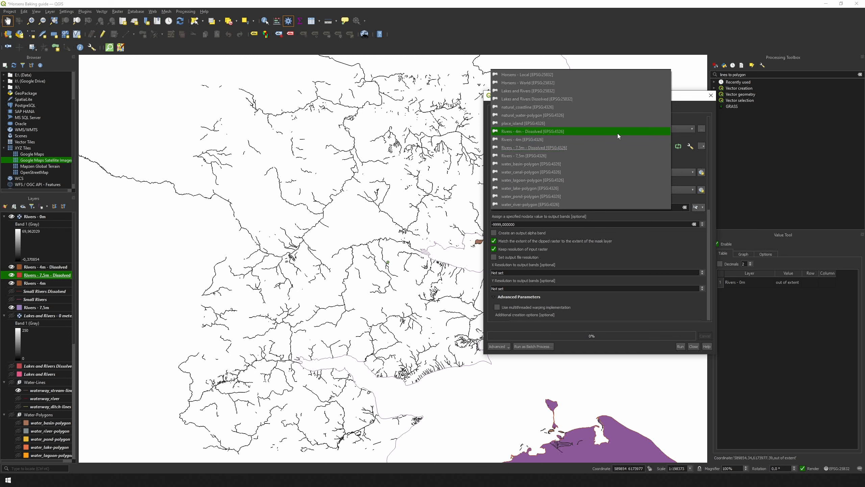
{"action": "left_click", "coordinate": [617, 133]}
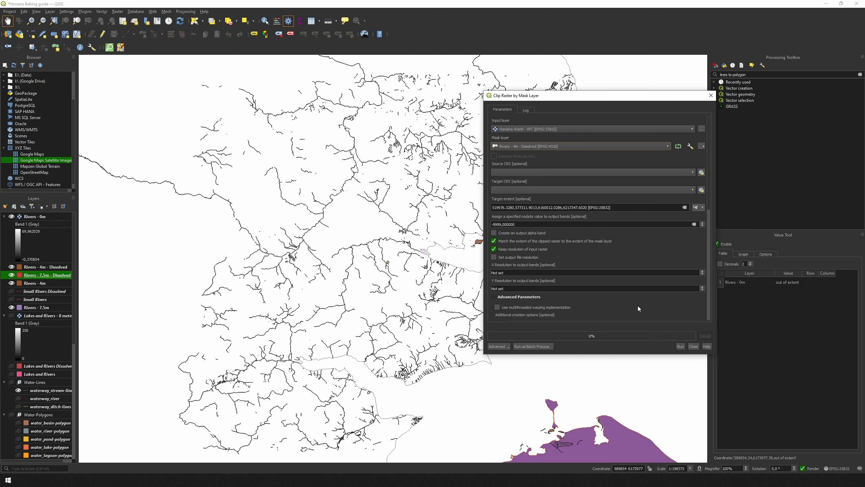
Step: Name the clipped output Small Rivers - 0m.tif in the DEM folder, run the clip, and close the tool
{"action": "left_click_drag", "start_coordinate": [710, 208], "coordinate": [706, 304]}
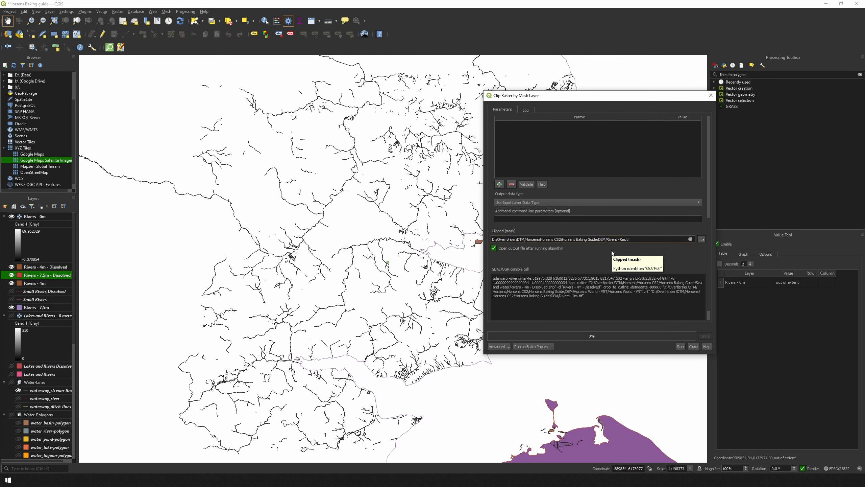
{"action": "type", "text": "Small"}
{"action": "left_click", "coordinate": [680, 347]}
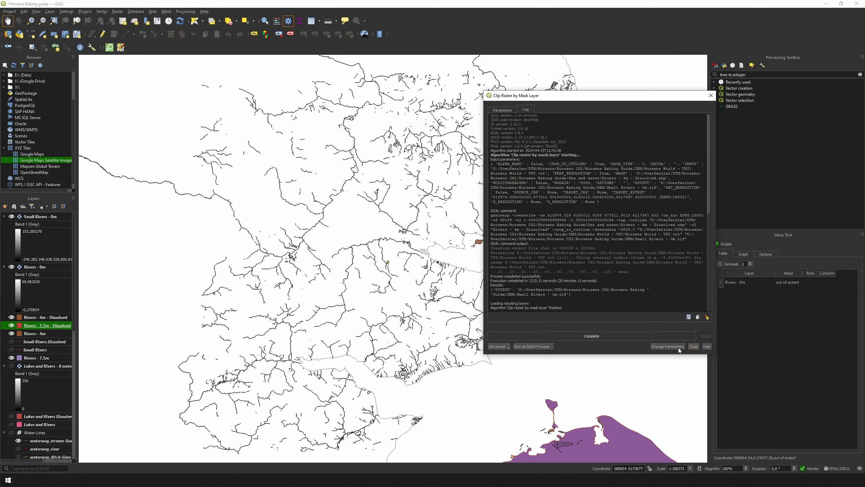
{"action": "left_click", "coordinate": [694, 346]}
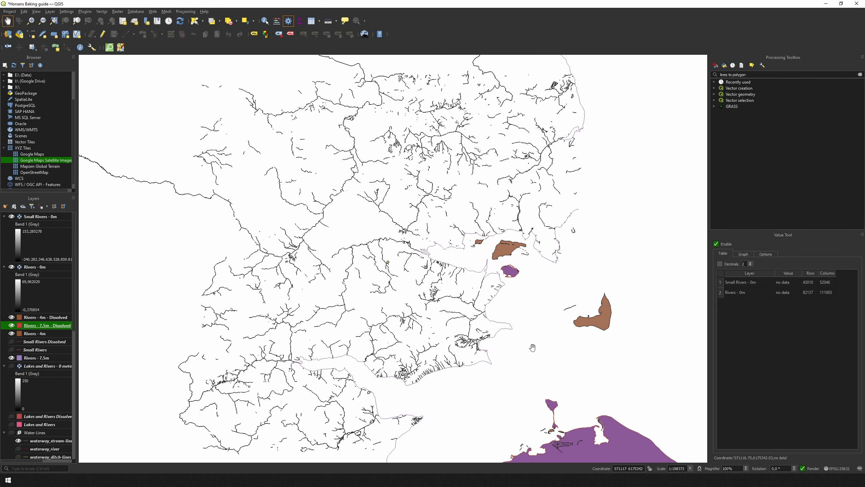
Step: Hide the Rivers - 7,5m and Rivers - 4m layers together with both of their dissolved versions
{"action": "left_click", "coordinate": [11, 358]}
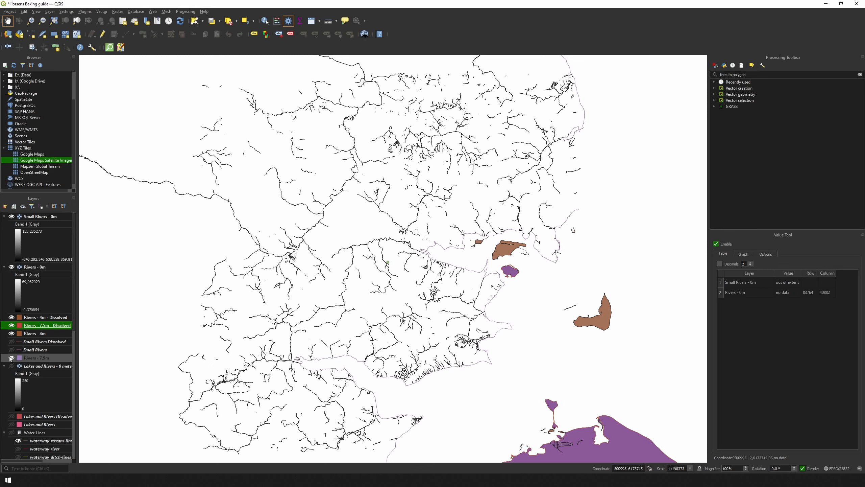
{"action": "left_click", "coordinate": [12, 333]}
{"action": "left_click", "coordinate": [11, 325]}
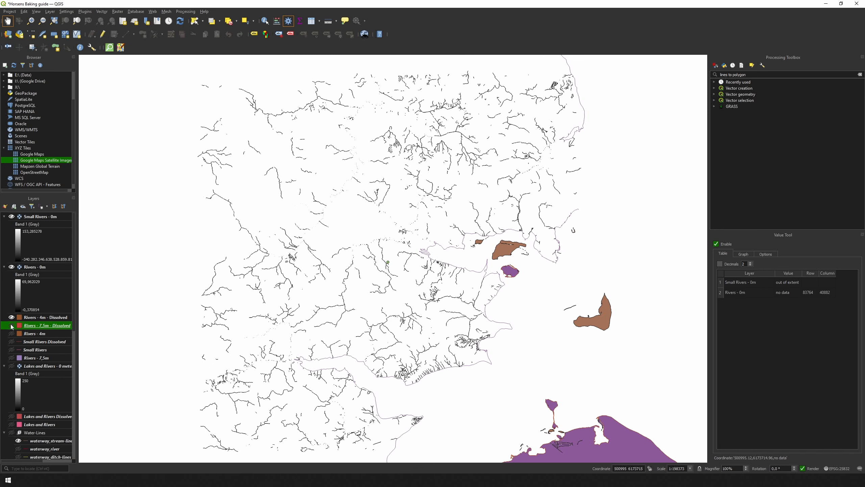
{"action": "left_click", "coordinate": [12, 317]}
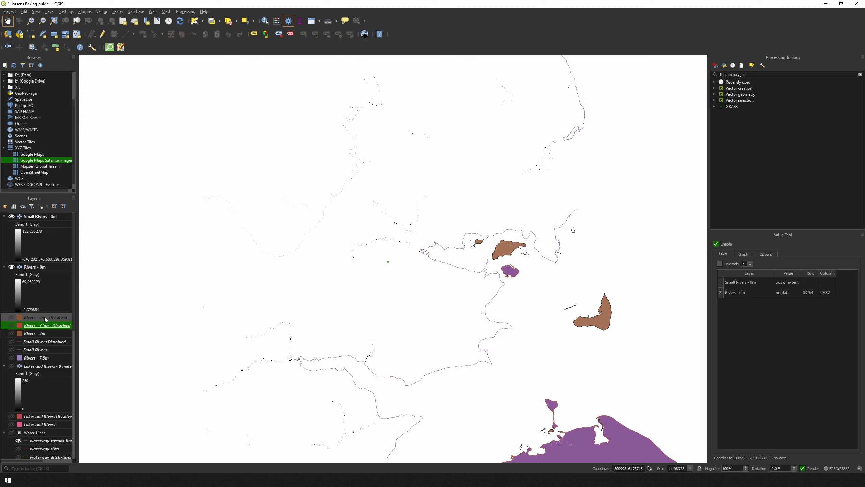
Step: Set the Rivers - 0m raster's symbology to singleband pseudocolor and remove all of its default color classes
{"action": "left_click", "coordinate": [41, 267]}
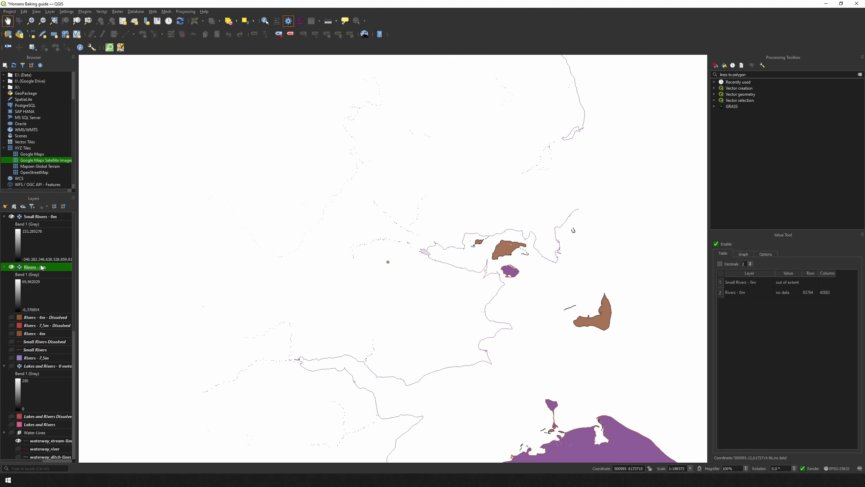
{"action": "double_click", "coordinate": [41, 267]}
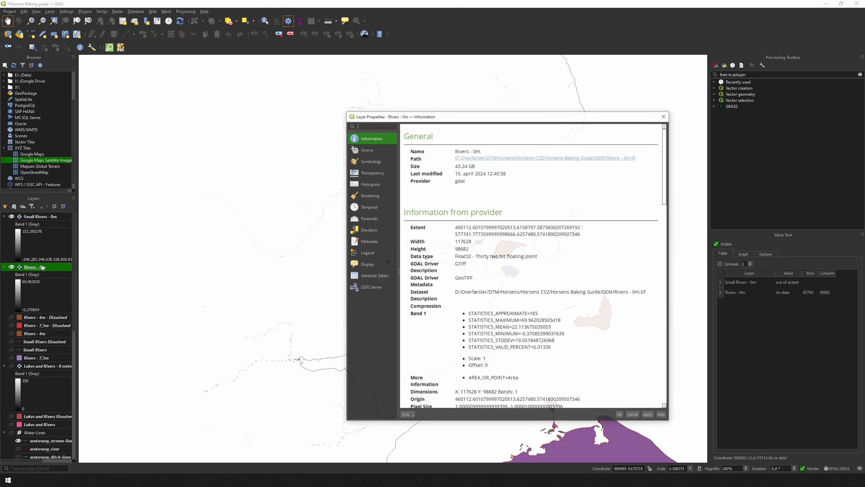
{"action": "left_click", "coordinate": [371, 162]}
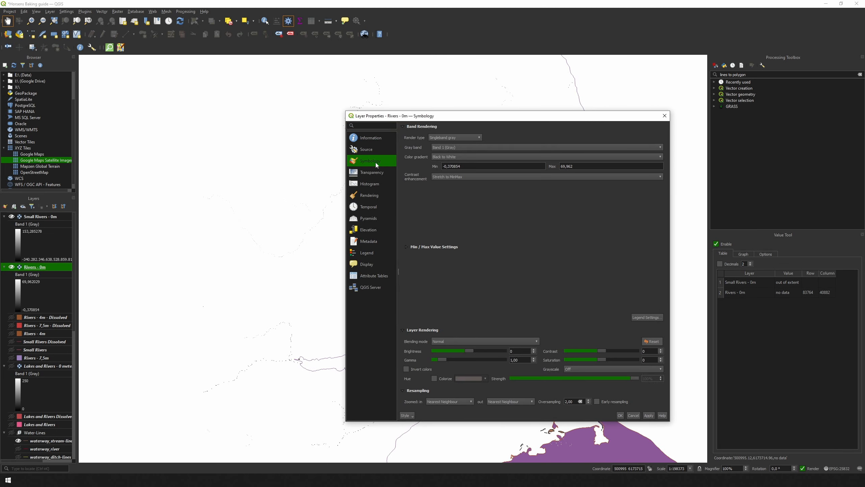
{"action": "left_click", "coordinate": [463, 138]}
{"action": "left_click", "coordinate": [462, 140]}
{"action": "key", "text": "ctrl+a"}
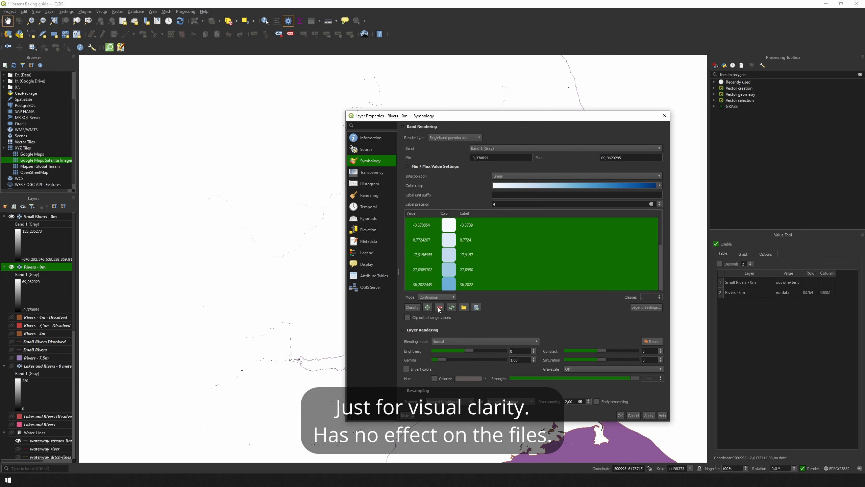
{"action": "left_click", "coordinate": [438, 307]}
Step: Add two color classes to Rivers - 0m, value 0 in black and value 250 in white, and accept the symbology
{"action": "double_click", "coordinate": [428, 307]}
{"action": "double_click", "coordinate": [423, 240]}
{"action": "type", "text": "250"}
{"action": "double_click", "coordinate": [449, 225]}
{"action": "left_click", "coordinate": [457, 306]}
{"action": "double_click", "coordinate": [450, 241]}
{"action": "left_click_drag", "start_coordinate": [306, 226], "coordinate": [296, 226]}
{"action": "left_click", "coordinate": [457, 306]}
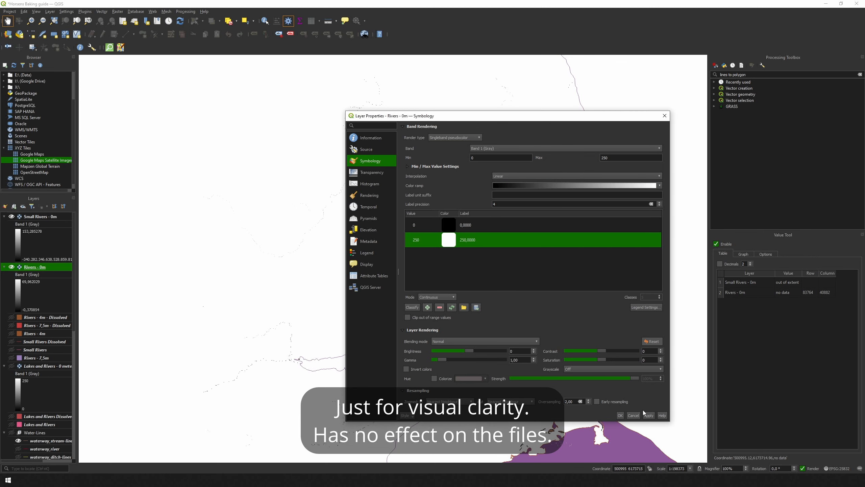
{"action": "left_click", "coordinate": [620, 415]}
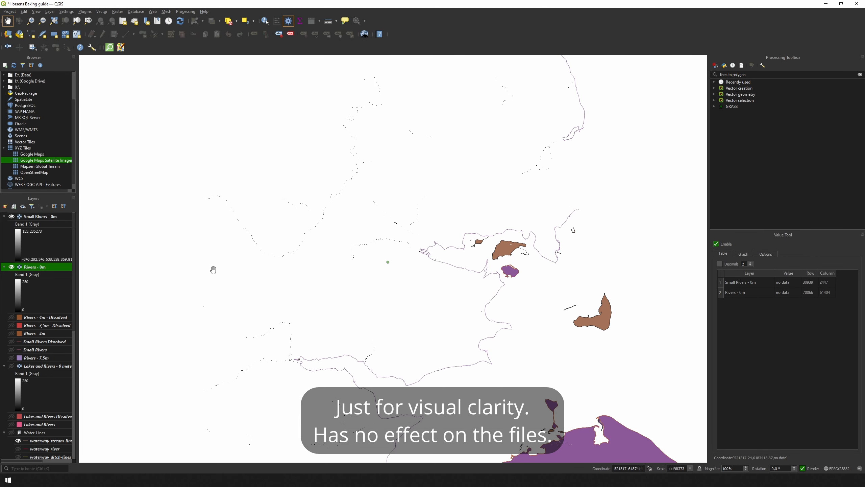
Step: Style the Small Rivers - 0m raster as singleband pseudocolor, running from black at 0 to white at 250
{"action": "scroll", "coordinate": [246, 245], "scroll_direction": "up", "scroll_amount": 2}
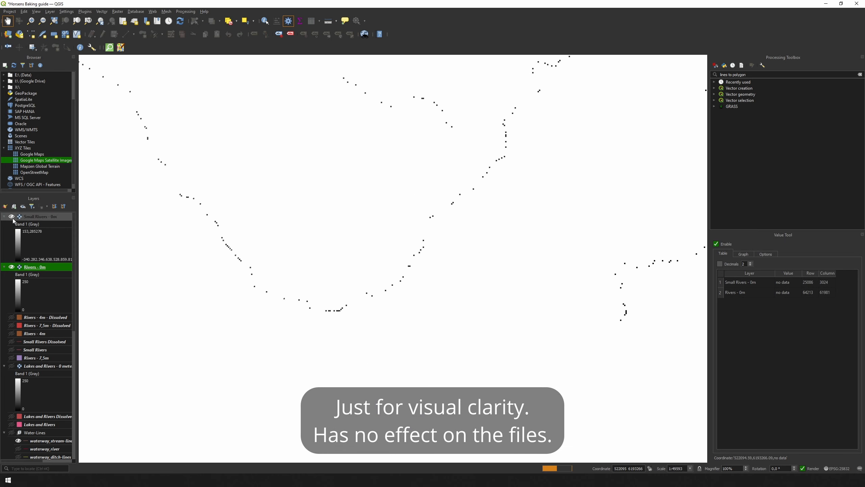
{"action": "double_click", "coordinate": [39, 217]}
{"action": "left_click", "coordinate": [455, 138]}
{"action": "left_click", "coordinate": [456, 131]}
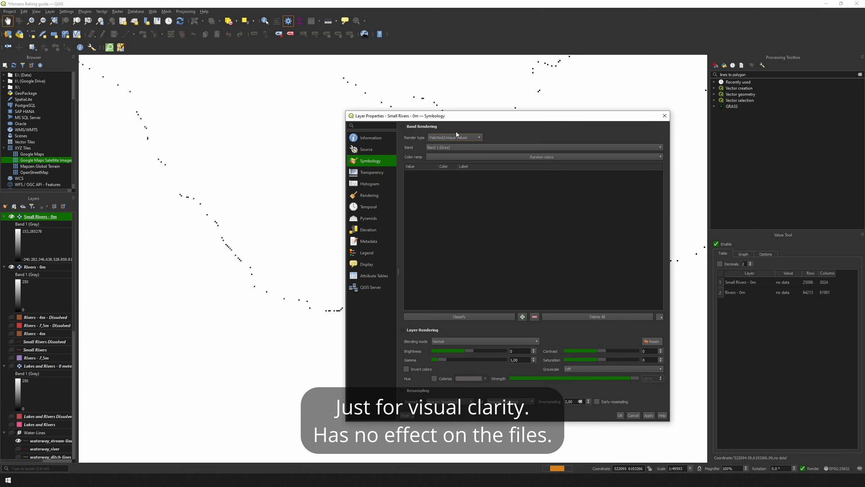
{"action": "left_click", "coordinate": [434, 227]}
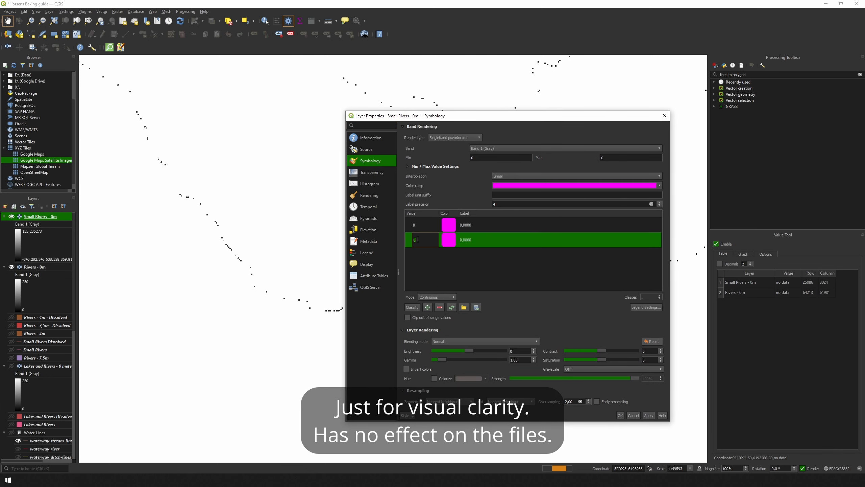
{"action": "double_click", "coordinate": [448, 225]}
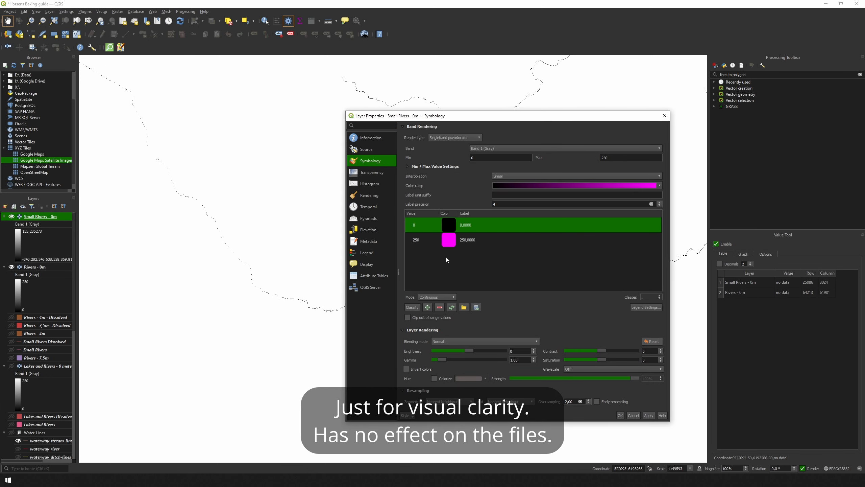
{"action": "left_click", "coordinate": [620, 415]}
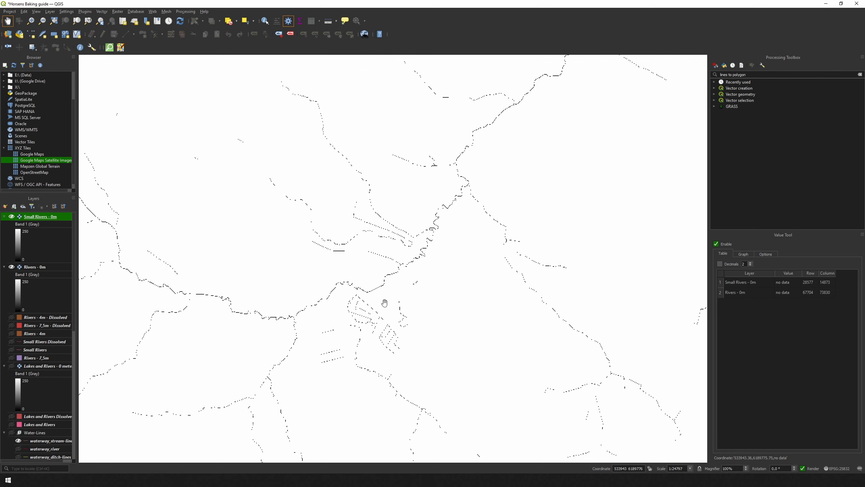
Step: Inspect the clipped Rivers - 0m and Small Rivers - 0m rasters up close where wide and narrow streams meet
{"action": "scroll", "coordinate": [385, 303], "scroll_direction": "up", "scroll_amount": 3}
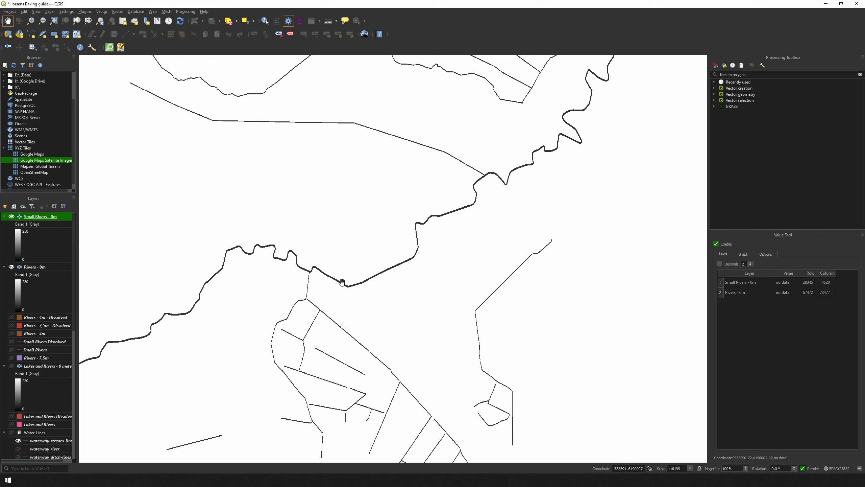
{"action": "scroll", "coordinate": [295, 283], "scroll_direction": "up", "scroll_amount": 1}
{"action": "scroll", "coordinate": [319, 272], "scroll_direction": "up", "scroll_amount": 1}
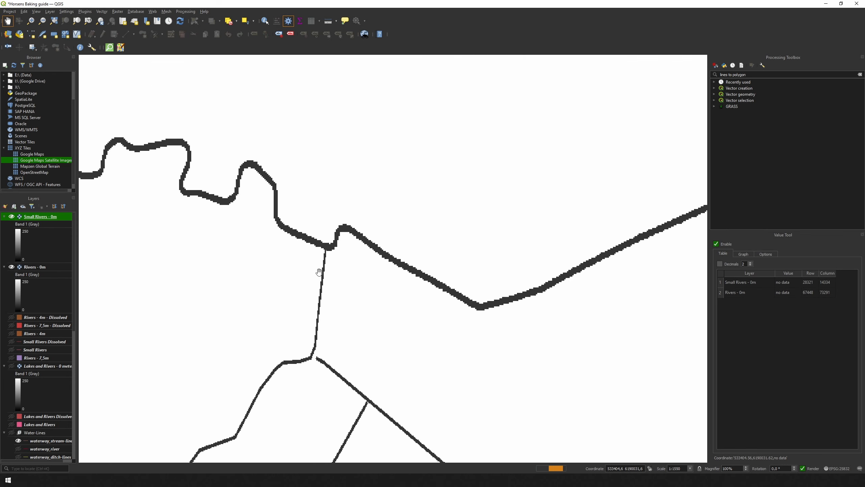
{"action": "scroll", "coordinate": [319, 271], "scroll_direction": "down", "scroll_amount": 2}
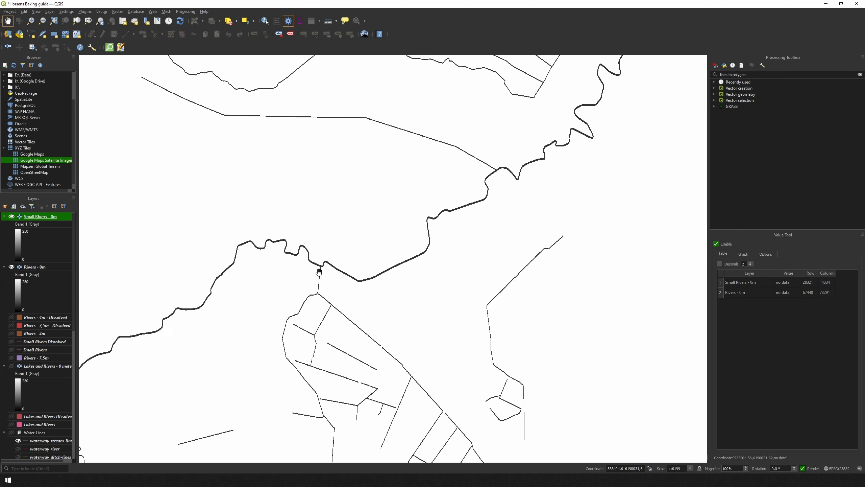
{"action": "scroll", "coordinate": [405, 399], "scroll_direction": "up", "scroll_amount": 2}
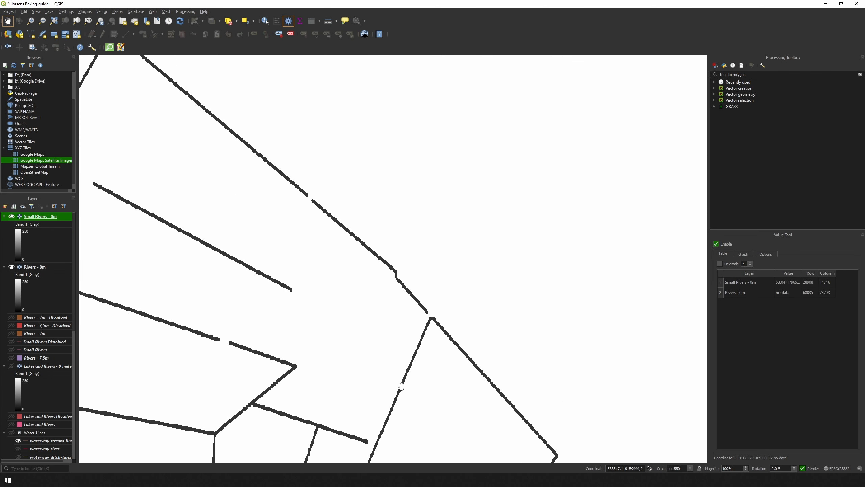
{"action": "scroll", "coordinate": [401, 381], "scroll_direction": "down", "scroll_amount": 2}
{"action": "scroll", "coordinate": [401, 380], "scroll_direction": "down", "scroll_amount": 1}
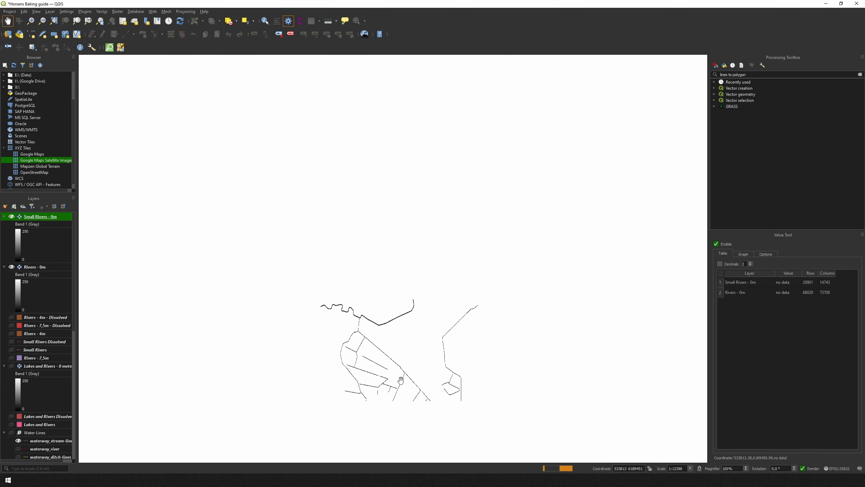
{"action": "scroll", "coordinate": [401, 381], "scroll_direction": "down", "scroll_amount": 1}
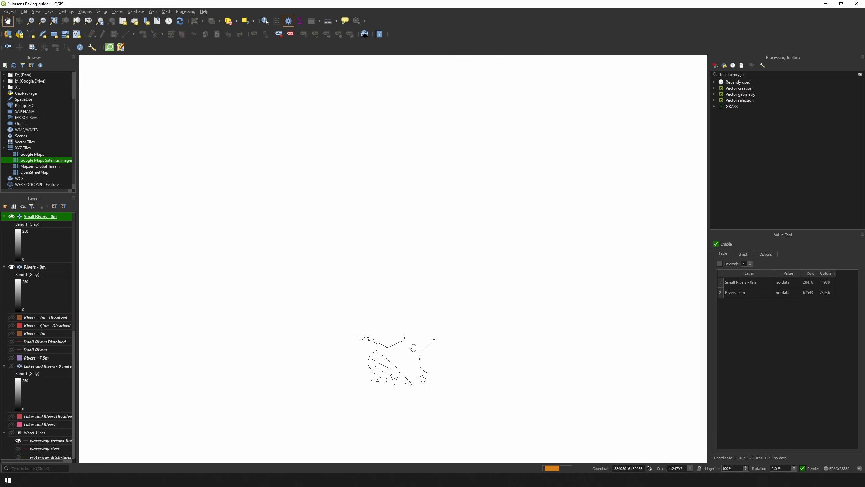
{"action": "left_click_drag", "start_coordinate": [502, 284], "coordinate": [421, 283]}
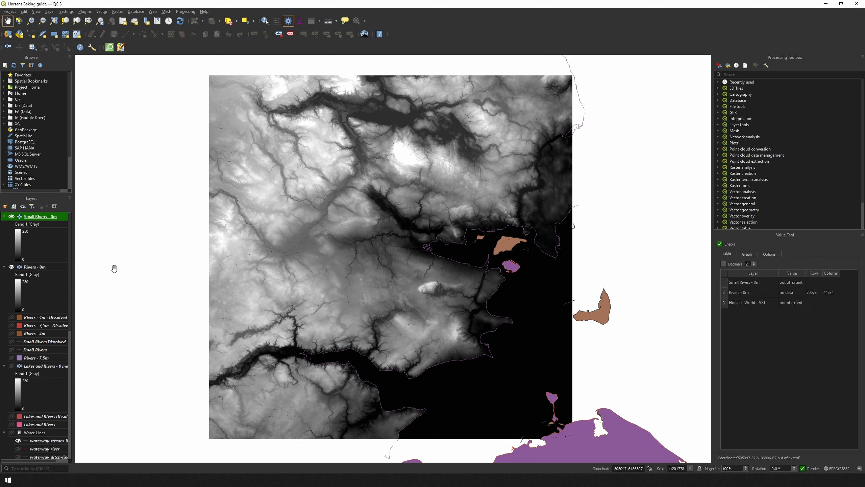
Step: Move the Lakes and Rivers 0-meter raster directly below Rivers - 0m and collapse the legends of all three rasters
{"action": "left_click", "coordinate": [4, 216]}
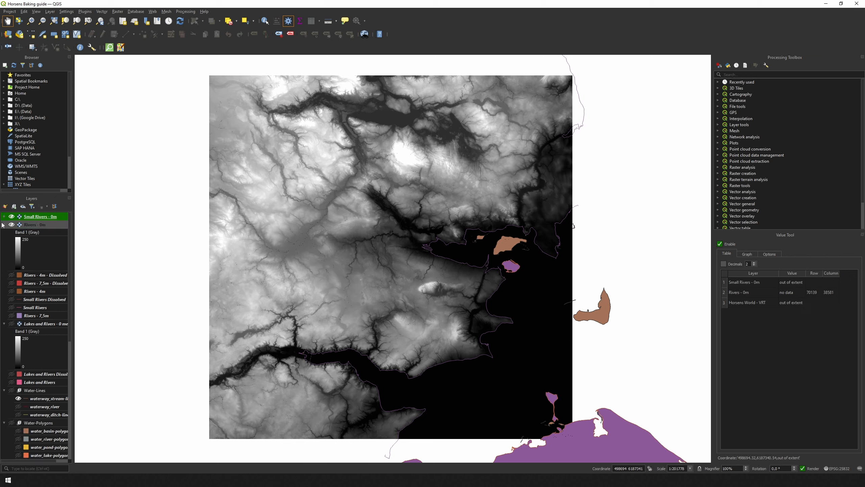
{"action": "left_click", "coordinate": [4, 225]}
{"action": "left_click", "coordinate": [32, 282]}
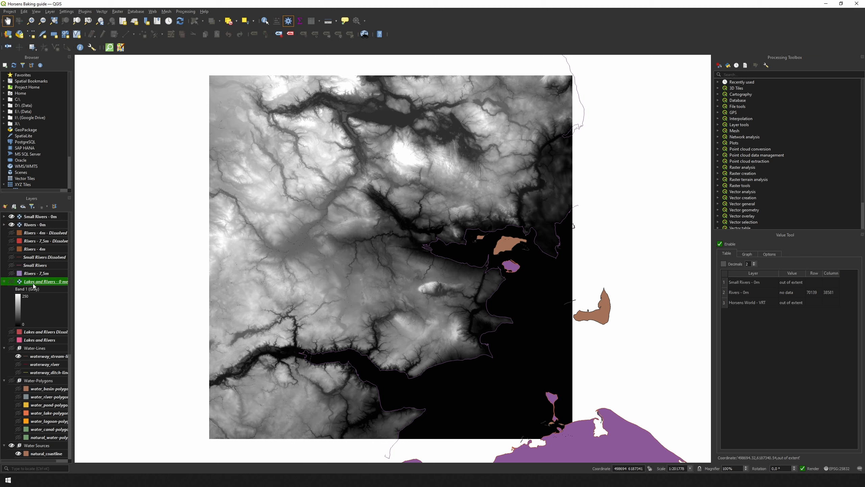
{"action": "left_click_drag", "start_coordinate": [33, 282], "coordinate": [37, 230]}
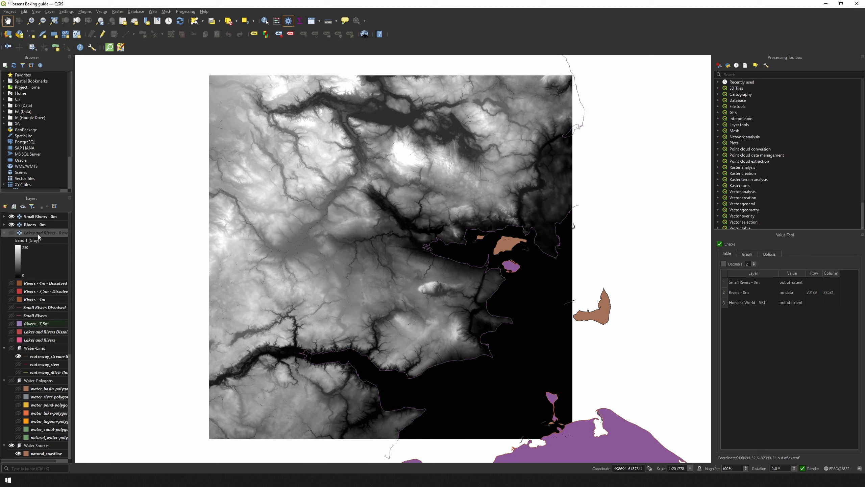
{"action": "left_click", "coordinate": [3, 233]}
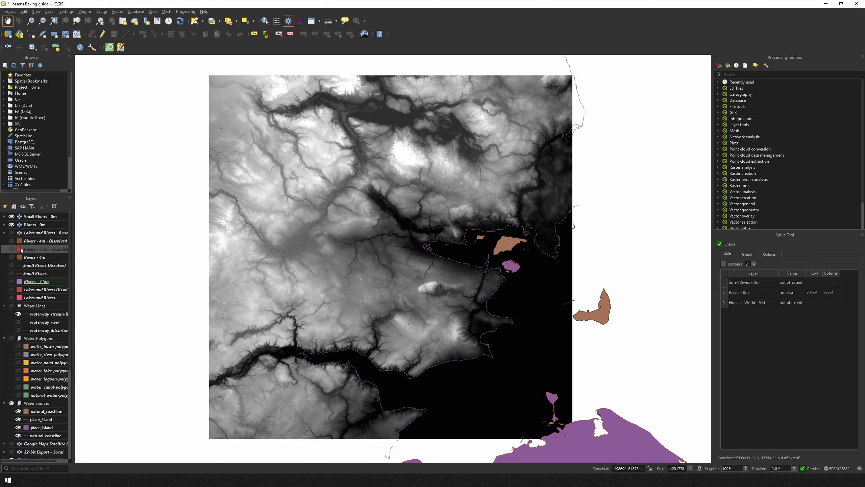
Step: Group the river and lake vector layers from Rivers - 4m - Dissolved through Lakes and Rivers under the name Rivers and Lakes Poly
{"action": "left_click", "coordinate": [29, 241]}
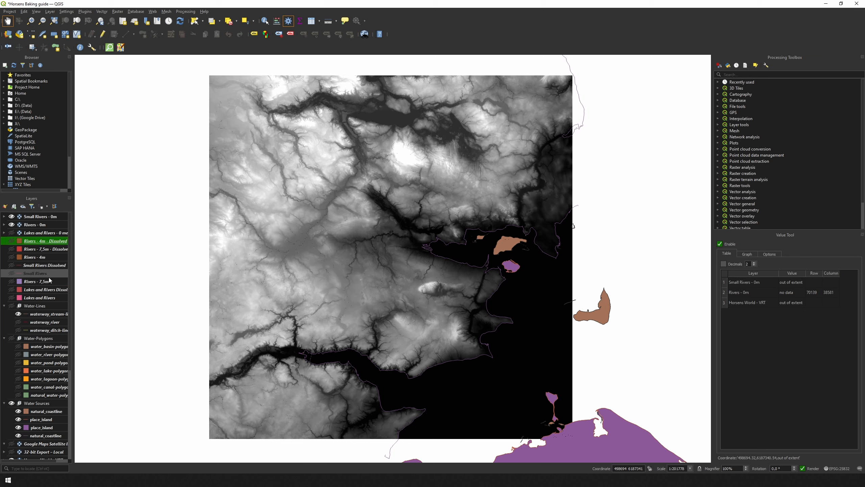
{"action": "left_click", "coordinate": [47, 281], "text": "shift"}
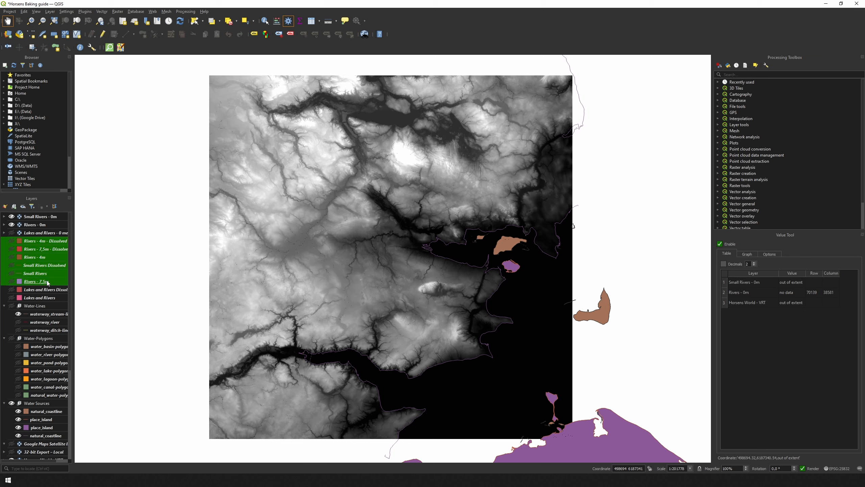
{"action": "left_click", "coordinate": [43, 297], "text": "shift"}
{"action": "right_click", "coordinate": [43, 297]}
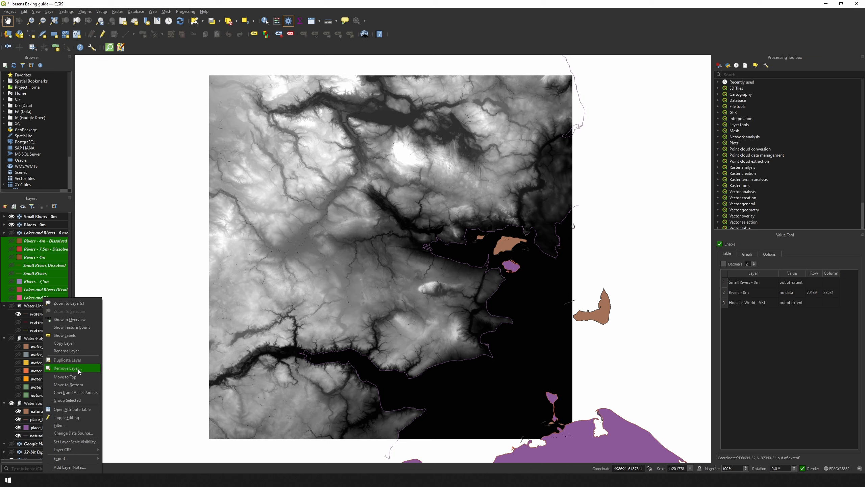
{"action": "left_click", "coordinate": [76, 401]}
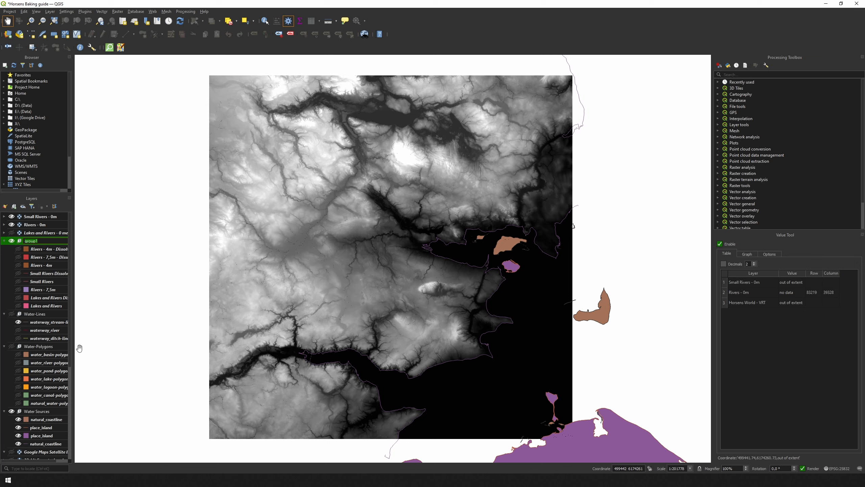
{"action": "type", "text": "Rivers and Lakes Poly"}
{"action": "key", "text": "Return"}
Step: Collapse the Rivers and Lakes Poly, Water-Lines and Water-Polygons groups
{"action": "left_click", "coordinate": [4, 242]}
{"action": "left_click", "coordinate": [4, 248]}
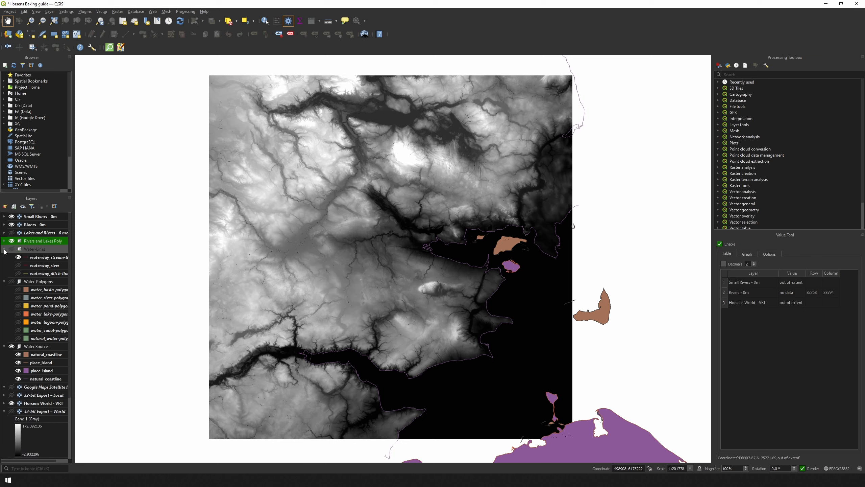
{"action": "left_click", "coordinate": [5, 257]}
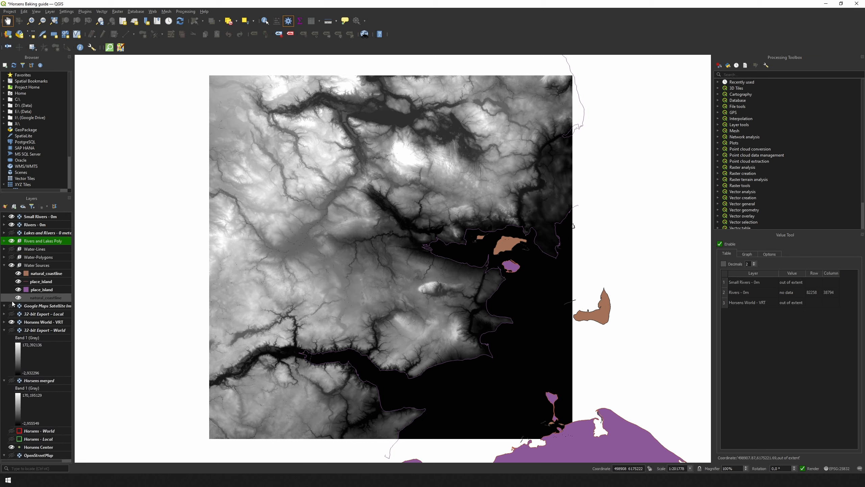
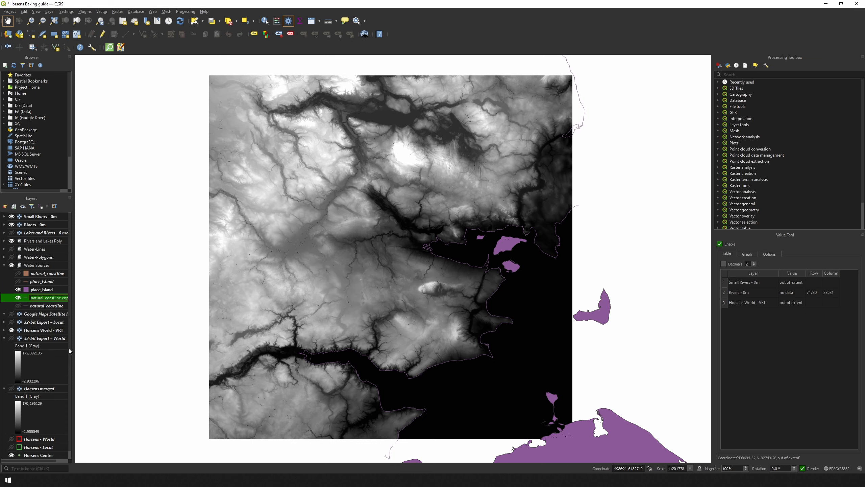
Step: Rename the natural_coastline line copy to WIP Sea and dissolve it into a shapefile named Sea - Dissolved in the Sea and water folder
{"action": "type", "text": "WIP Sea"}
{"action": "key", "text": "Return"}
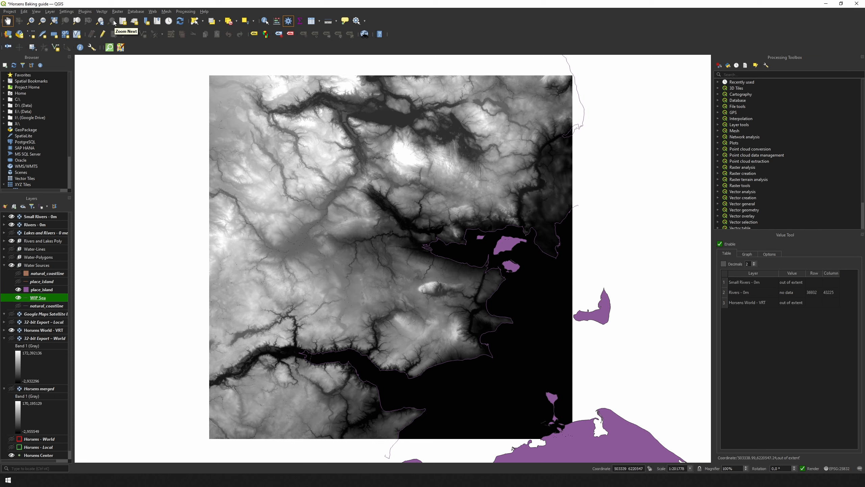
{"action": "left_click", "coordinate": [102, 12]}
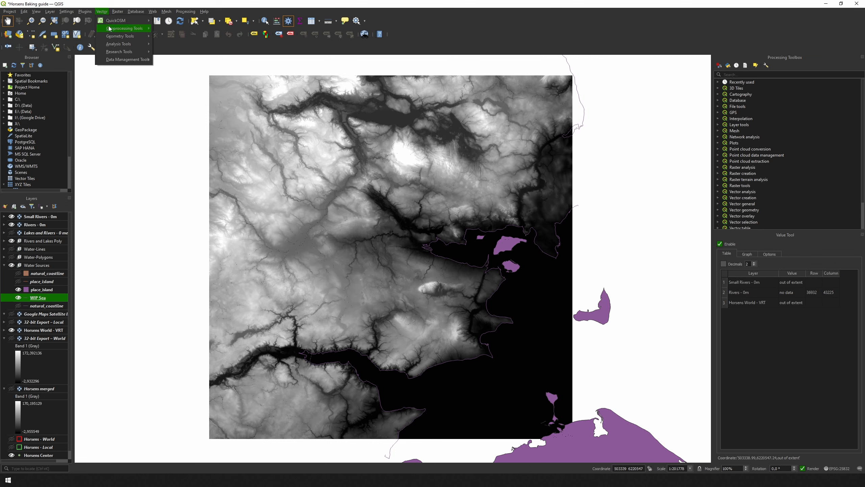
{"action": "mouse_move", "coordinate": [110, 29]}
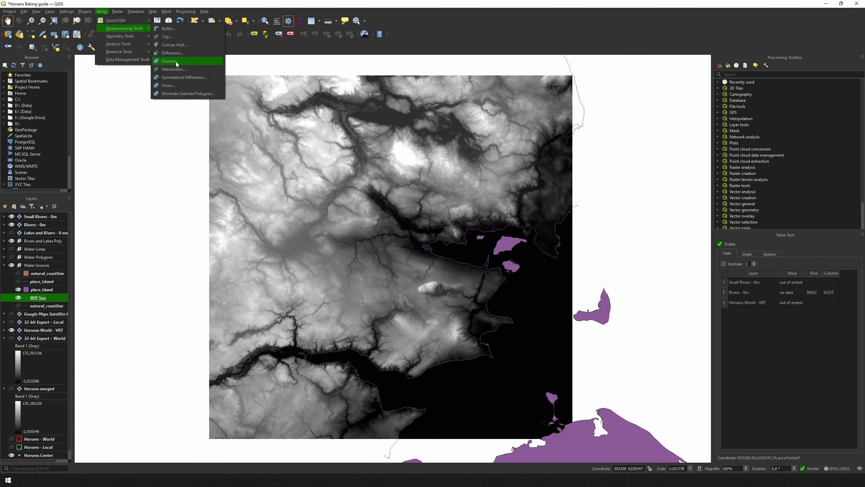
{"action": "left_click", "coordinate": [169, 61]}
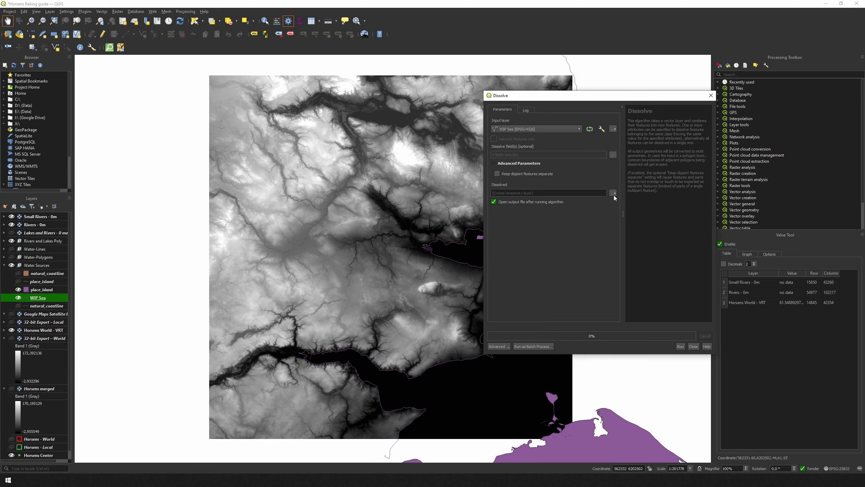
{"action": "left_click", "coordinate": [612, 193]}
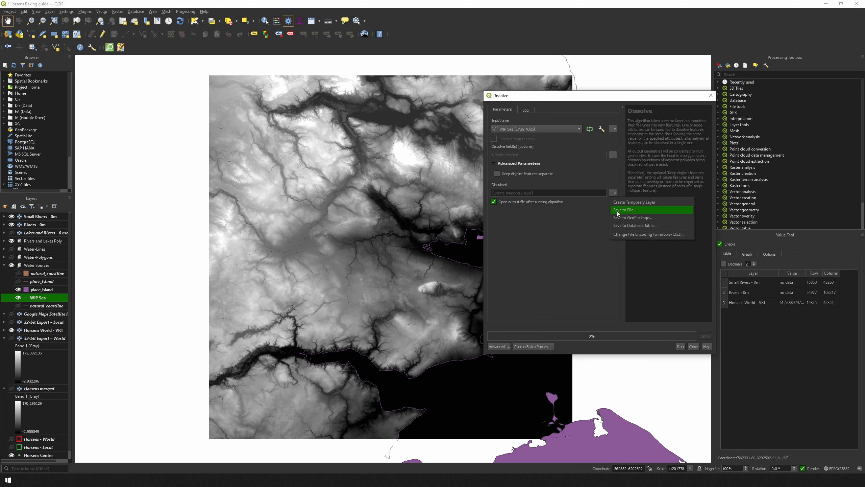
{"action": "left_click", "coordinate": [618, 210]}
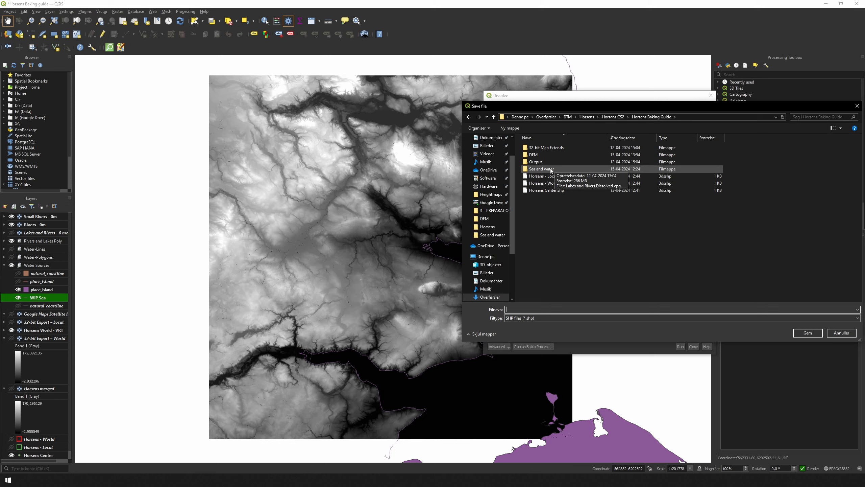
{"action": "double_click", "coordinate": [552, 169]}
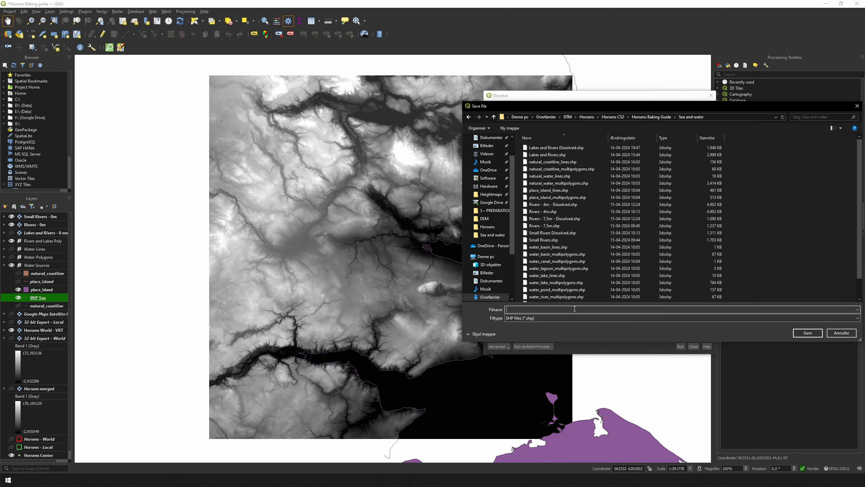
{"action": "type", "text": "Sea - Dissolved"}
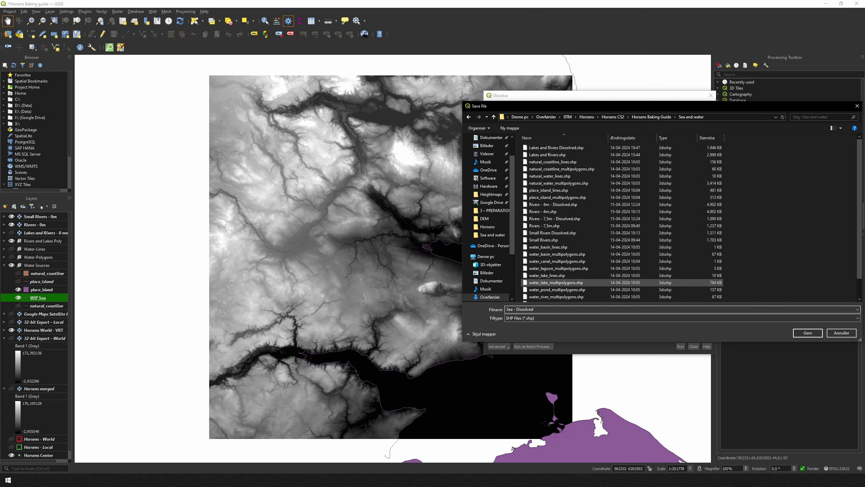
{"action": "key", "text": "Return"}
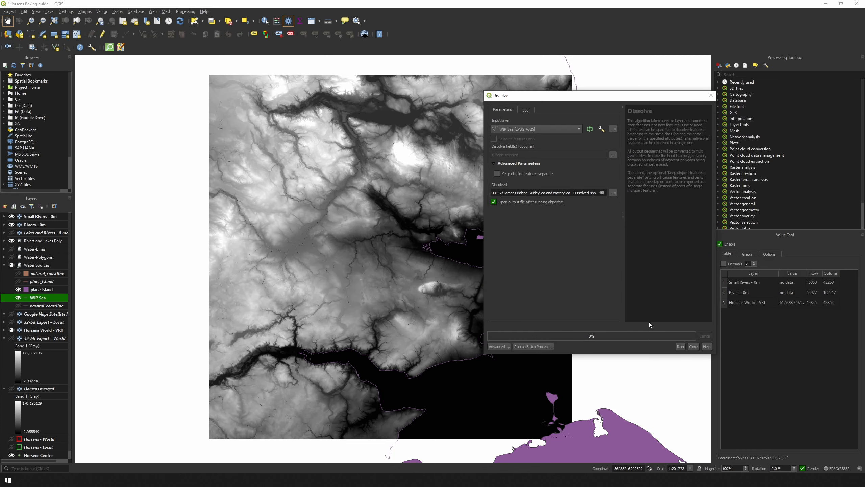
{"action": "left_click", "coordinate": [681, 346]}
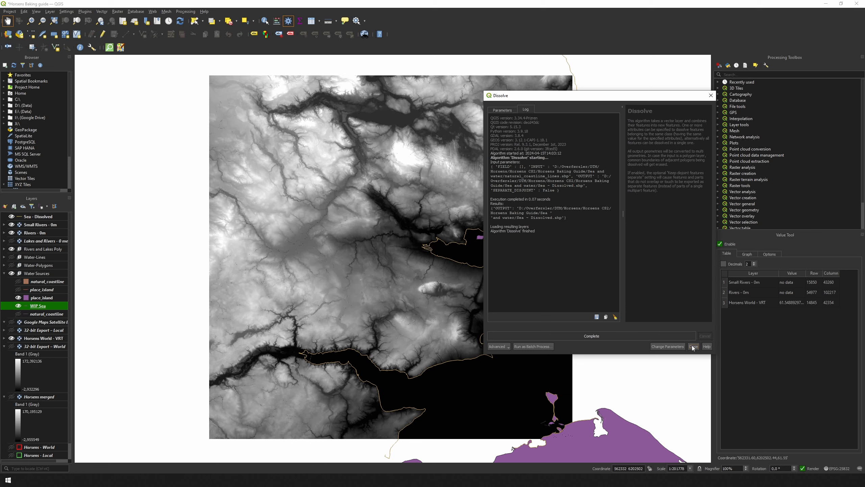
{"action": "left_click", "coordinate": [693, 347]}
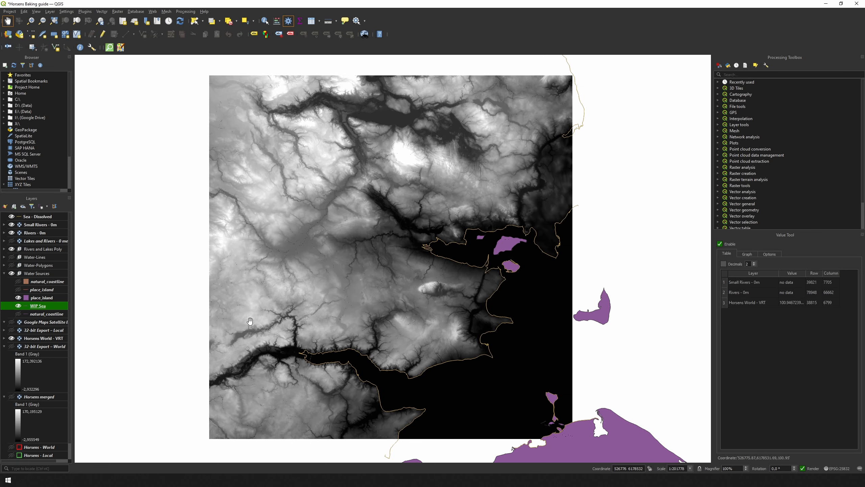
Step: Move Sea - Dissolved into the Water Sources group directly above WIP Sea, and hide WIP Sea while keeping Sea - Dissolved visible
{"action": "left_click", "coordinate": [39, 217]}
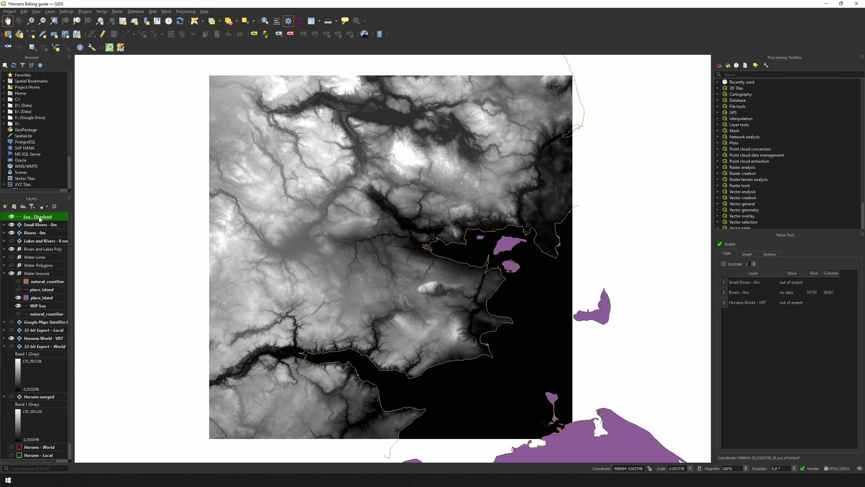
{"action": "left_click_drag", "start_coordinate": [39, 216], "coordinate": [48, 305]}
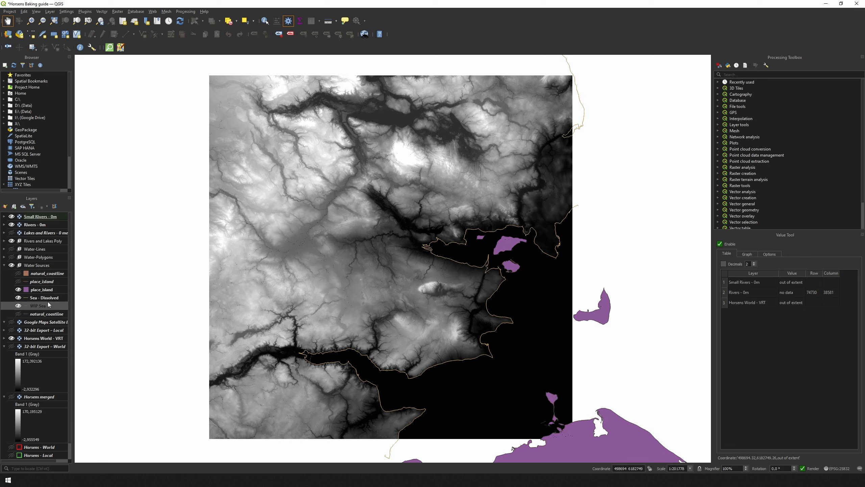
{"action": "left_click", "coordinate": [19, 306]}
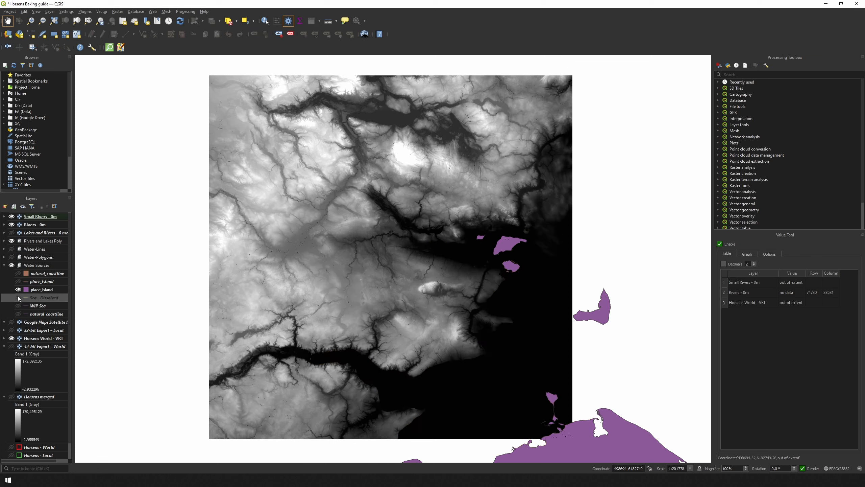
{"action": "left_click", "coordinate": [18, 297]}
Step: Check the features in the attribute table of Sea - Dissolved
{"action": "right_click", "coordinate": [38, 299]}
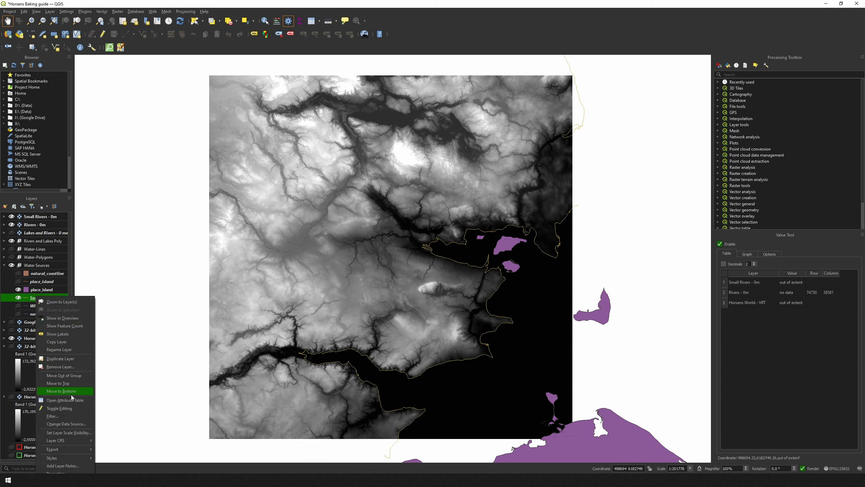
{"action": "left_click", "coordinate": [68, 400]}
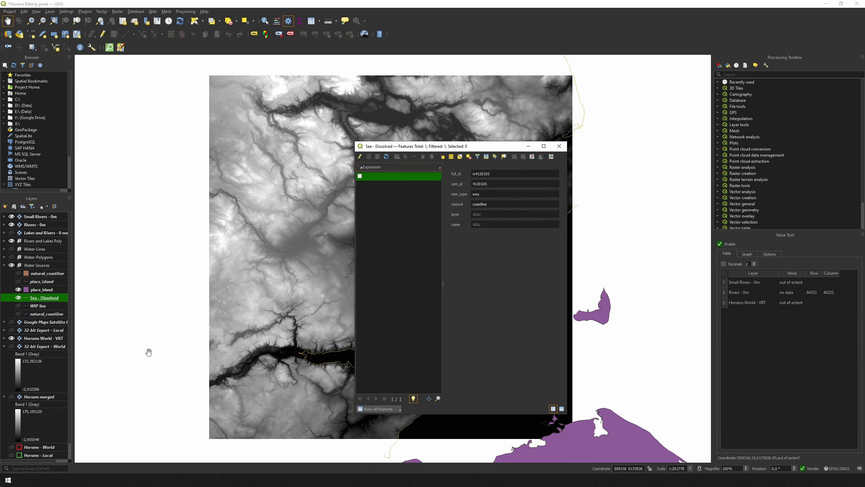
{"action": "left_click", "coordinate": [559, 147]}
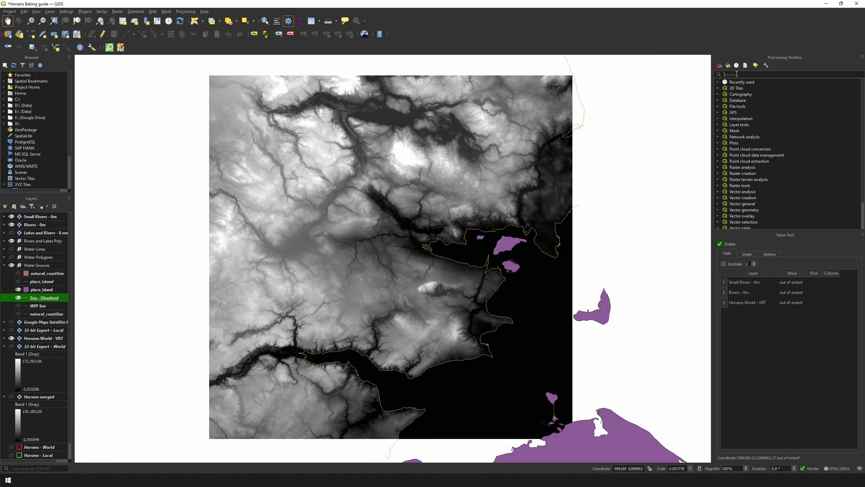
Step: Convert Sea - Dissolved with Lines to polygons, saving the output as shapefile WIP Sea-Polygon in the Sea and water folder
{"action": "left_click", "coordinate": [736, 74]}
{"action": "type", "text": "Lines t"}
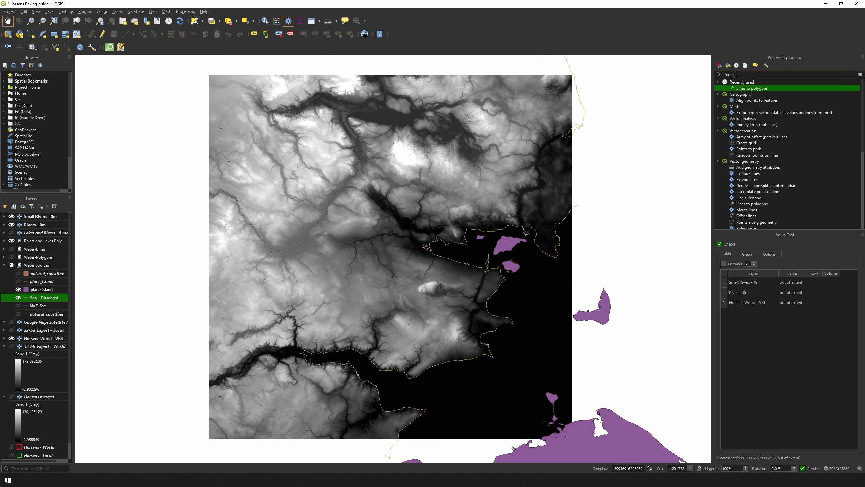
{"action": "type", "text": "o pol"}
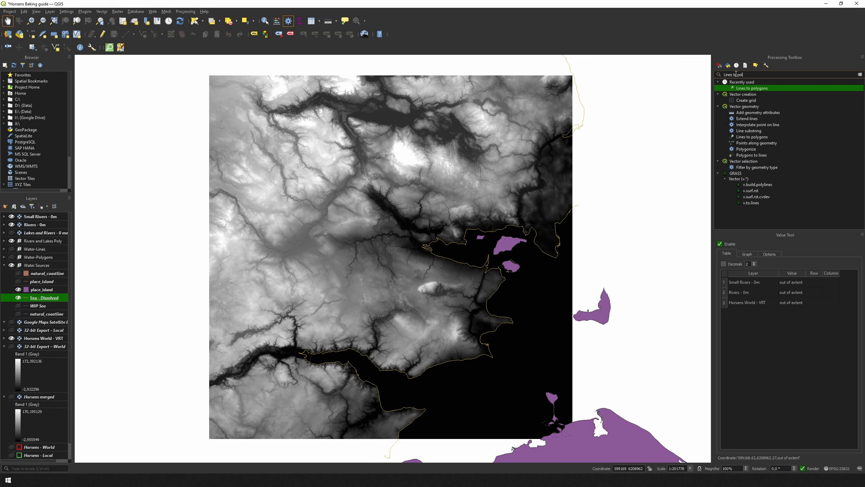
{"action": "double_click", "coordinate": [755, 89]}
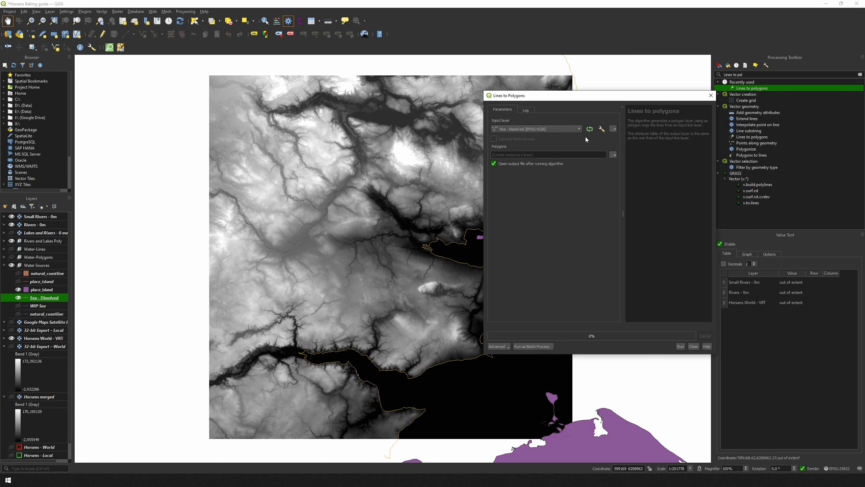
{"action": "left_click", "coordinate": [613, 154]}
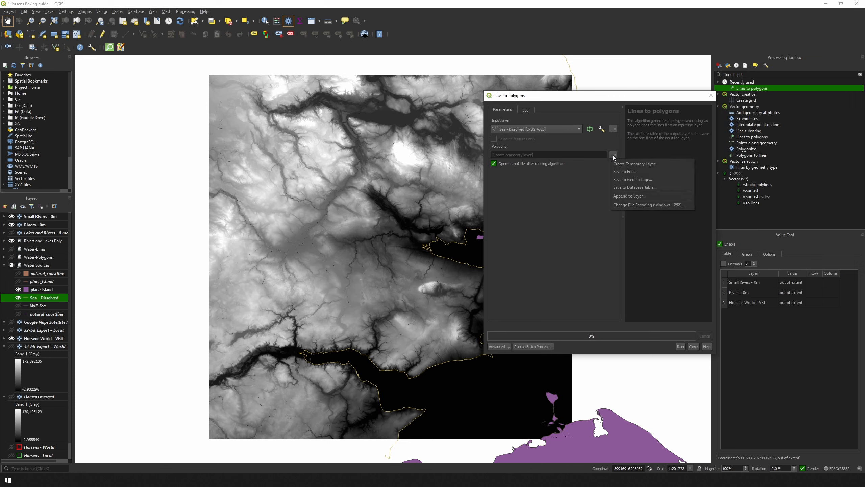
{"action": "left_click", "coordinate": [623, 172]}
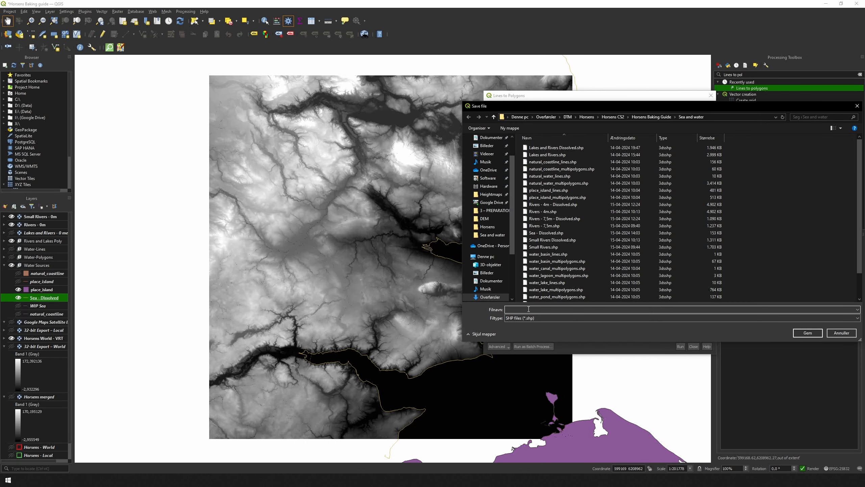
{"action": "type", "text": "WIP Sea-Polygon"}
{"action": "left_click", "coordinate": [807, 333]}
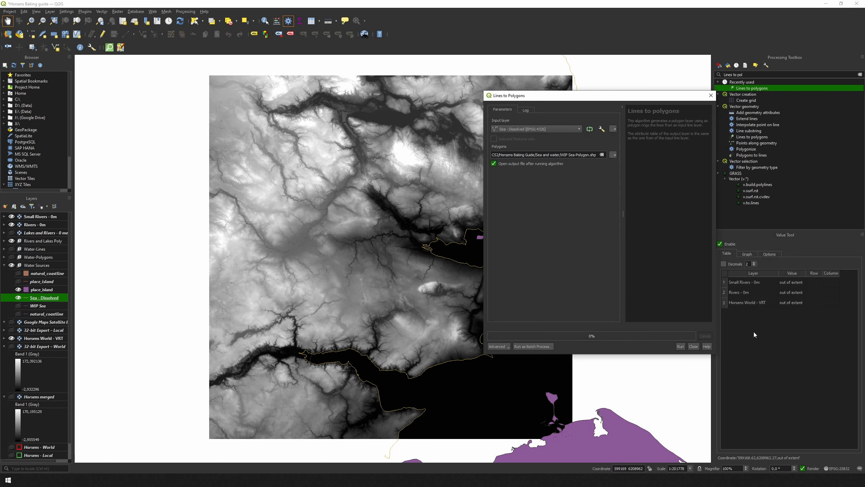
{"action": "left_click", "coordinate": [681, 346]}
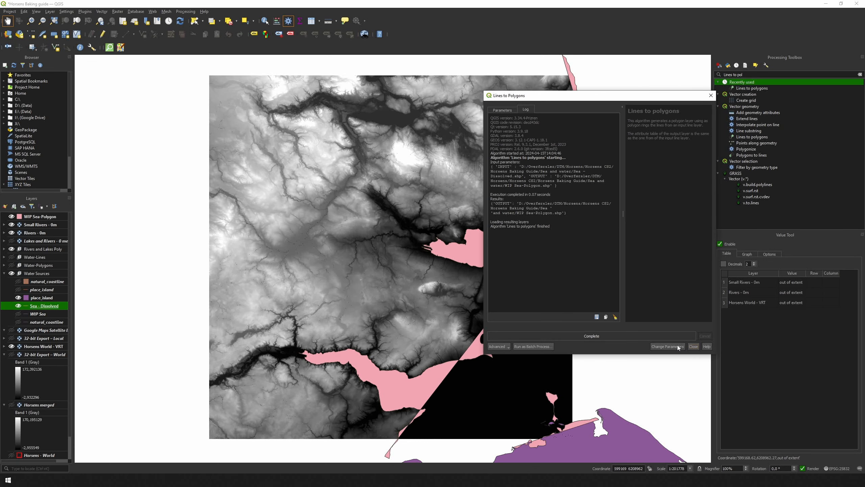
{"action": "left_click", "coordinate": [693, 347]}
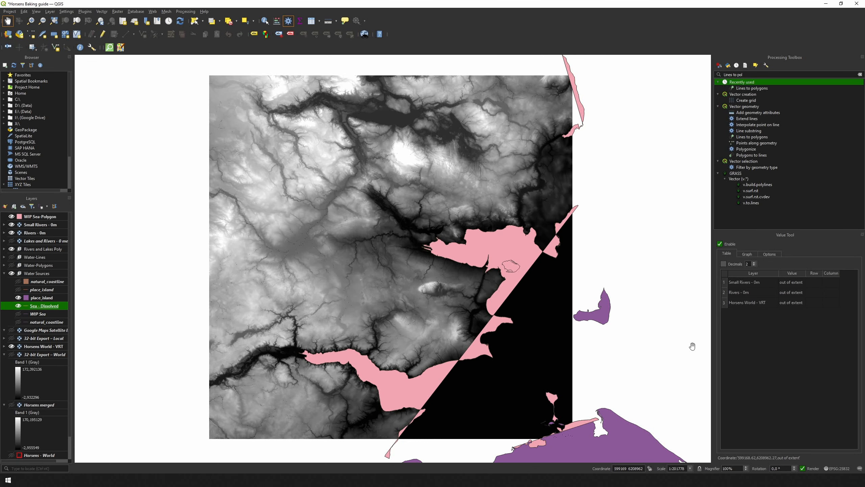
Step: Move the WIP Sea-Polygon layer into the Water Sources group, directly above Sea - Dissolved
{"action": "left_click_drag", "start_coordinate": [526, 348], "coordinate": [448, 342]}
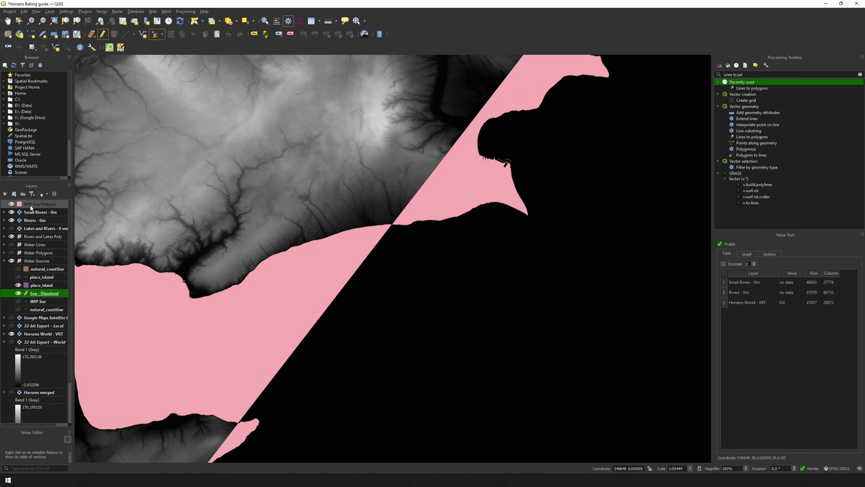
{"action": "left_click", "coordinate": [32, 206]}
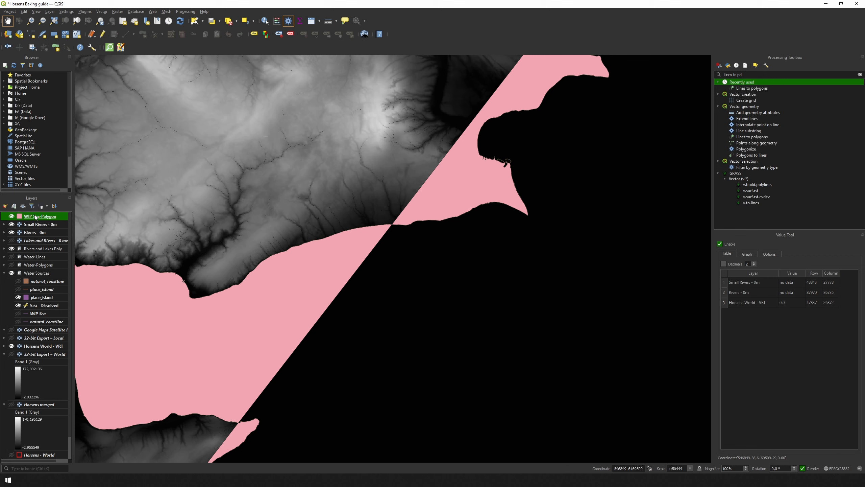
{"action": "left_click_drag", "start_coordinate": [36, 216], "coordinate": [55, 300]}
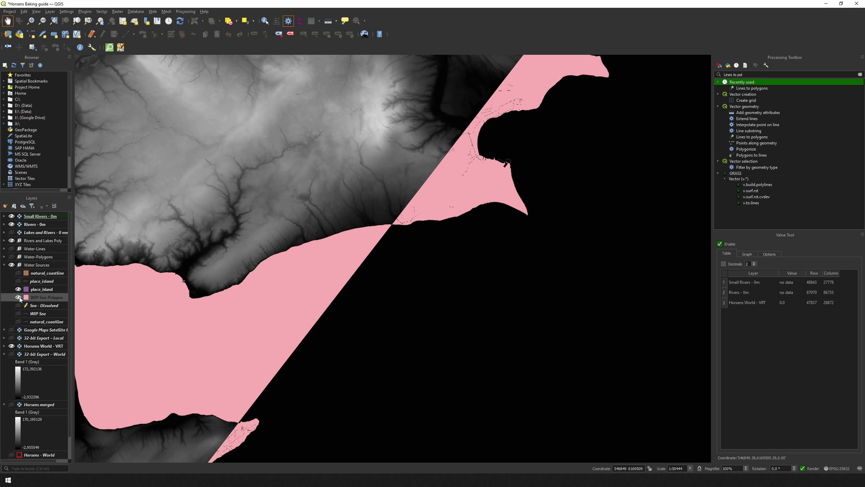
Step: Start vertex editing on WIP Sea-Polygon and pull its diagonal closing edge out to a new corner vertex southeast of the terrain
{"action": "left_click", "coordinate": [19, 298]}
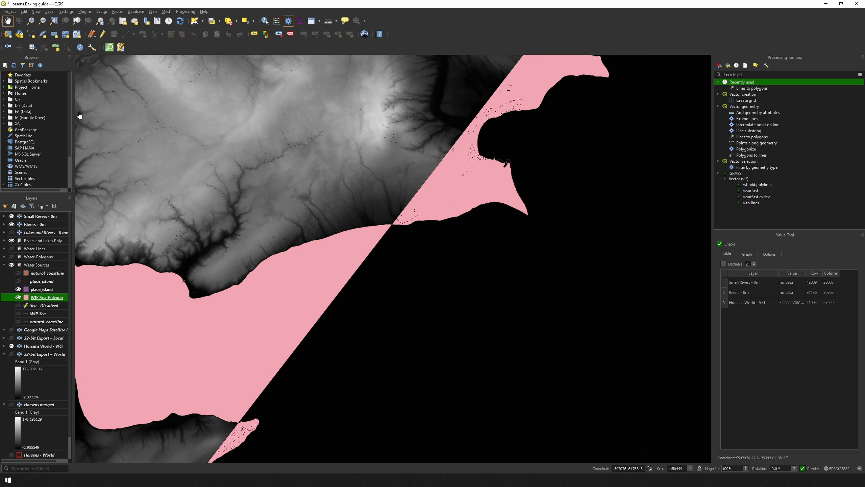
{"action": "left_click", "coordinate": [103, 34]}
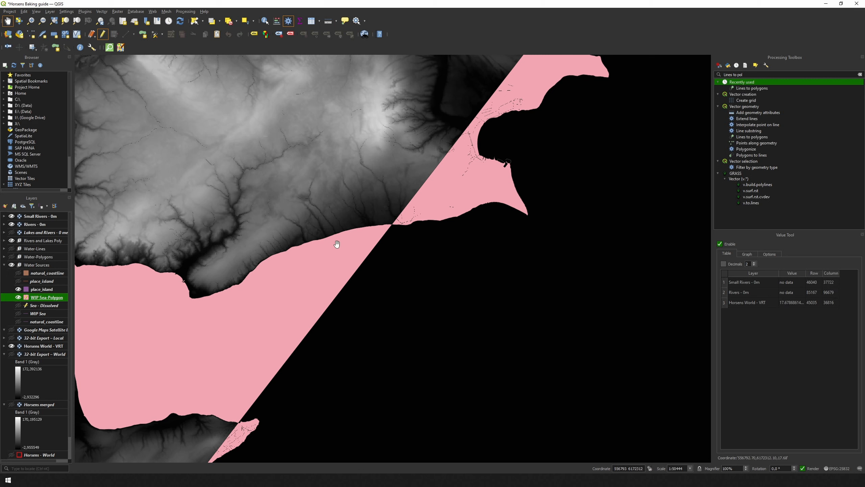
{"action": "left_click", "coordinate": [163, 33]}
{"action": "left_click", "coordinate": [172, 54]}
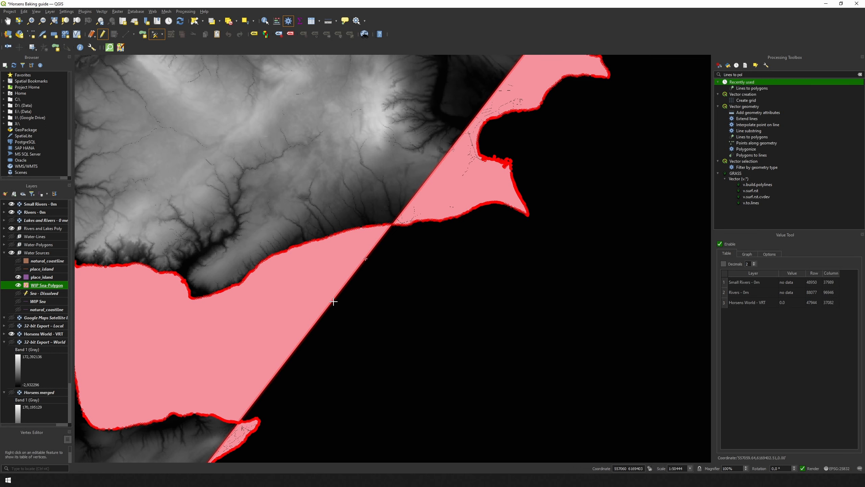
{"action": "scroll", "coordinate": [344, 305], "scroll_direction": "down", "scroll_amount": 2}
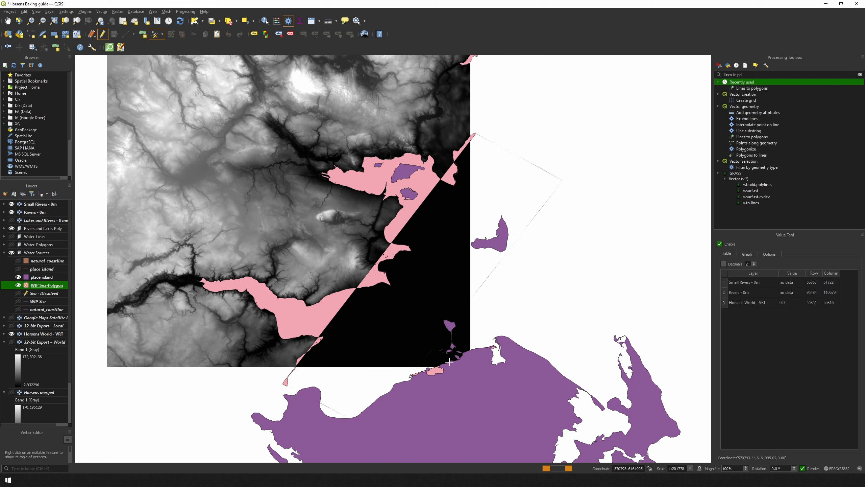
{"action": "left_click", "coordinate": [489, 380]}
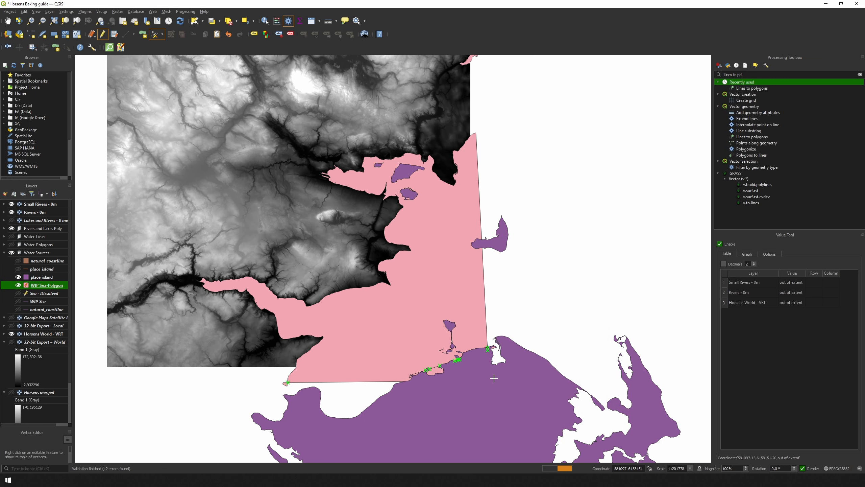
{"action": "left_click", "coordinate": [492, 378]}
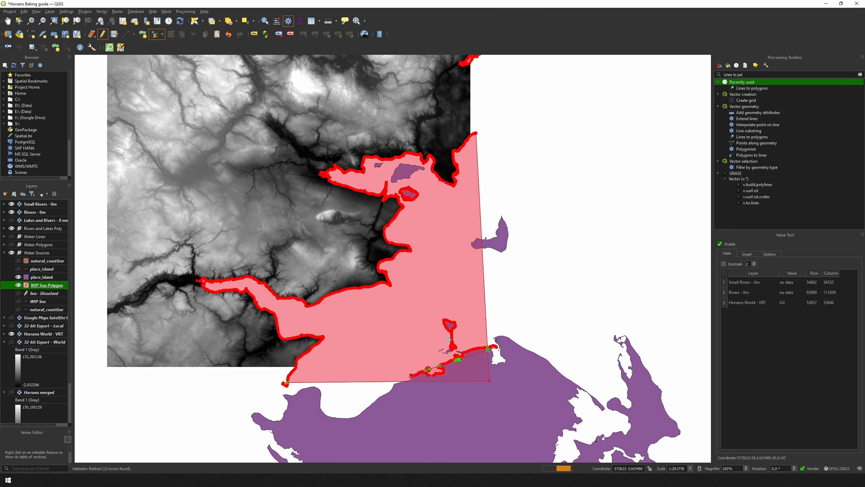
Step: Delete all WIP Sea-Polygon vertices outlining the narrow-necked island off the southern coast
{"action": "scroll", "coordinate": [451, 338], "scroll_direction": "up", "scroll_amount": 1}
{"action": "scroll", "coordinate": [436, 317], "scroll_direction": "up", "scroll_amount": 1}
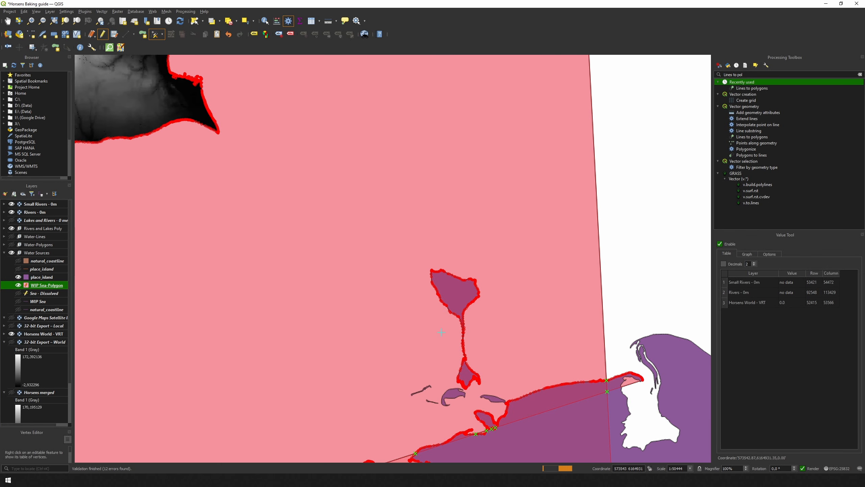
{"action": "left_click_drag", "start_coordinate": [403, 246], "coordinate": [490, 394]}
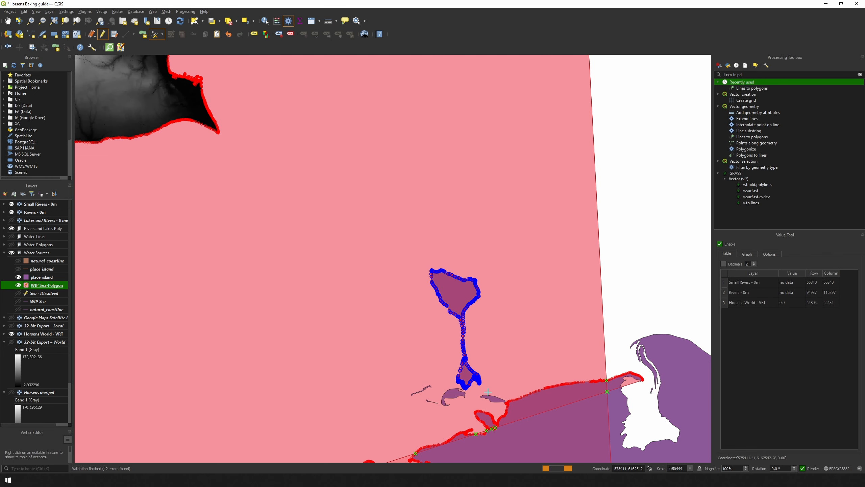
{"action": "key", "text": "Delete"}
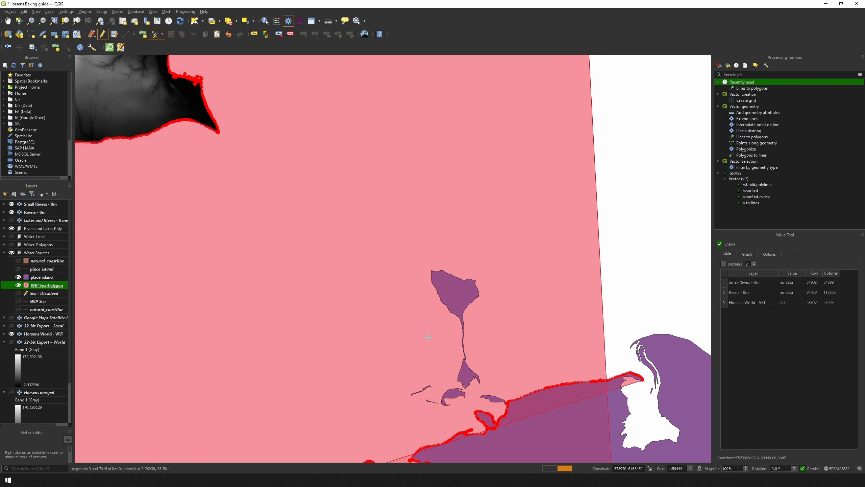
Step: Delete all WIP Sea-Polygon vertices outlining the southernmost island in the northern bay, including the one left over
{"action": "scroll", "coordinate": [429, 337], "scroll_direction": "down", "scroll_amount": 1}
{"action": "scroll", "coordinate": [396, 299], "scroll_direction": "down", "scroll_amount": 1}
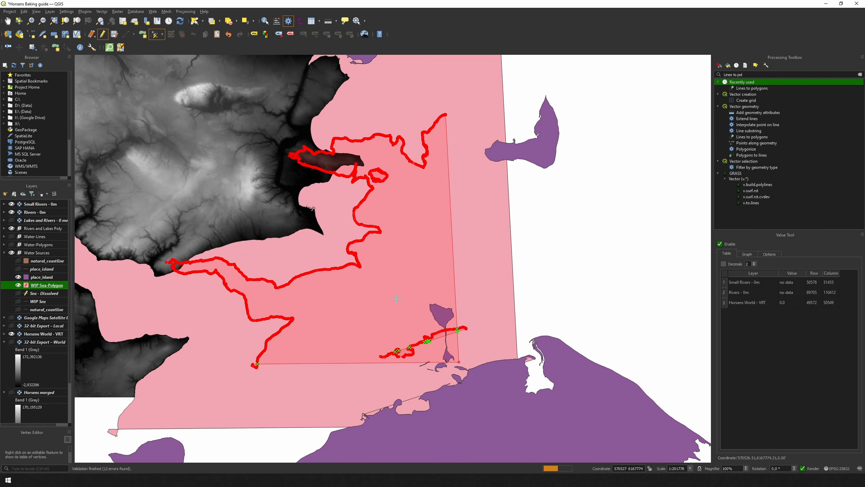
{"action": "left_click_drag", "start_coordinate": [393, 239], "coordinate": [385, 289]}
{"action": "scroll", "coordinate": [362, 239], "scroll_direction": "up", "scroll_amount": 1}
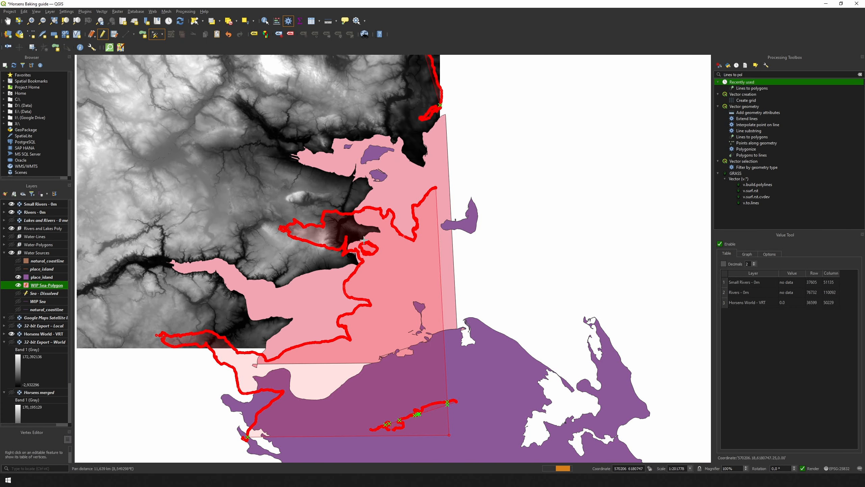
{"action": "scroll", "coordinate": [361, 242], "scroll_direction": "up", "scroll_amount": 1}
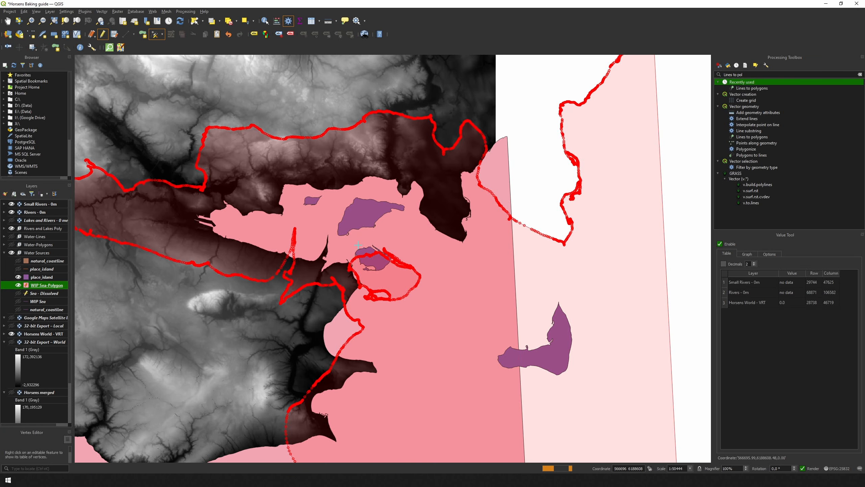
{"action": "left_click_drag", "start_coordinate": [344, 243], "coordinate": [416, 274]}
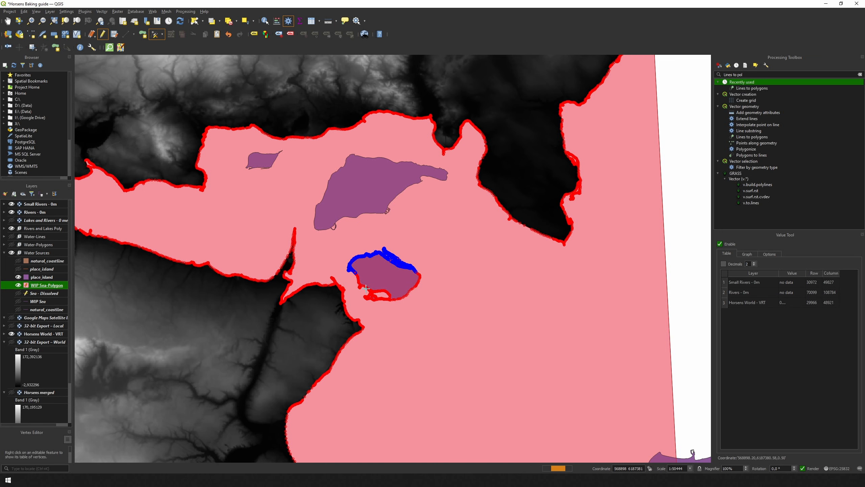
{"action": "key", "text": "Delete"}
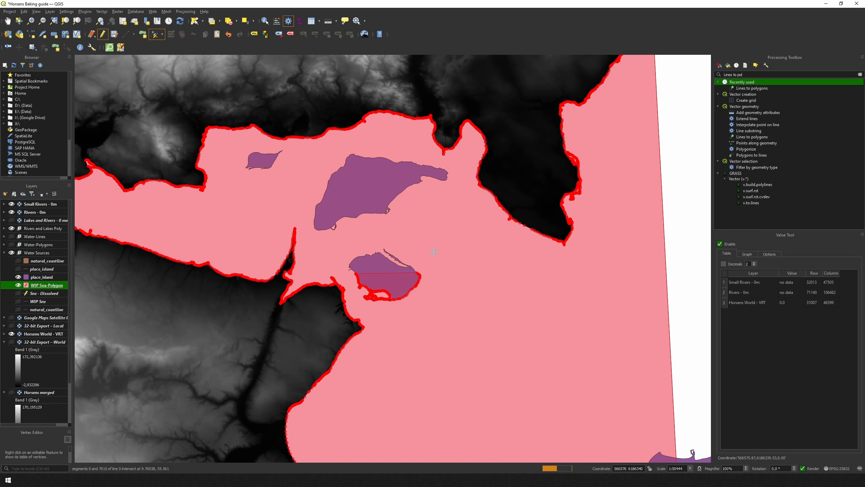
{"action": "left_click_drag", "start_coordinate": [433, 251], "coordinate": [354, 303]}
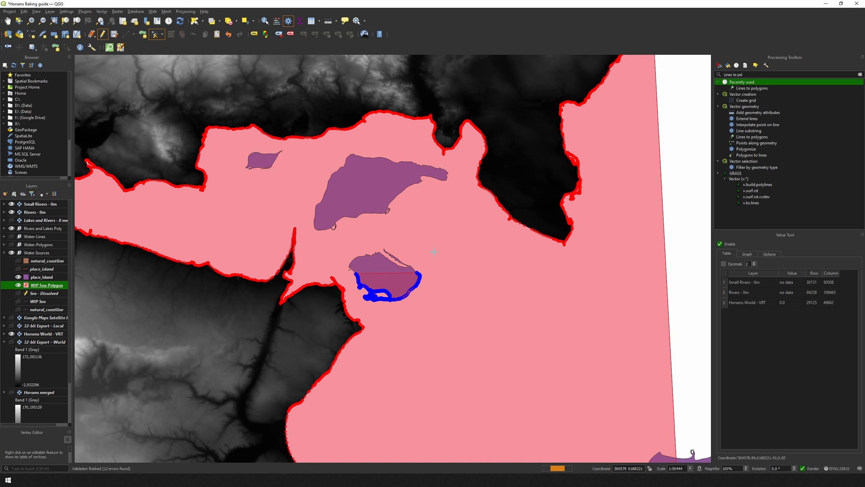
{"action": "key", "text": "Delete"}
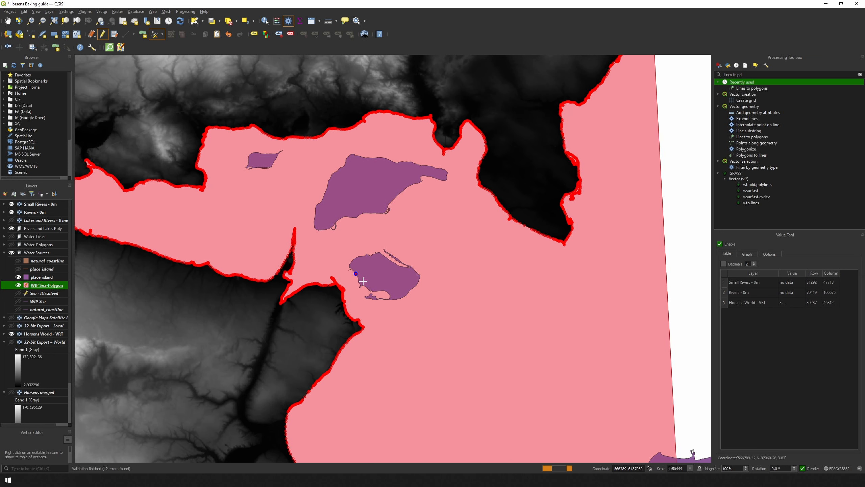
{"action": "key", "text": "Delete"}
Step: Delete the vertices of the narrow coastline strip and its tail lying beyond the terrain's northeastern edge
{"action": "scroll", "coordinate": [363, 281], "scroll_direction": "down", "scroll_amount": 1}
{"action": "scroll", "coordinate": [363, 280], "scroll_direction": "down", "scroll_amount": 1}
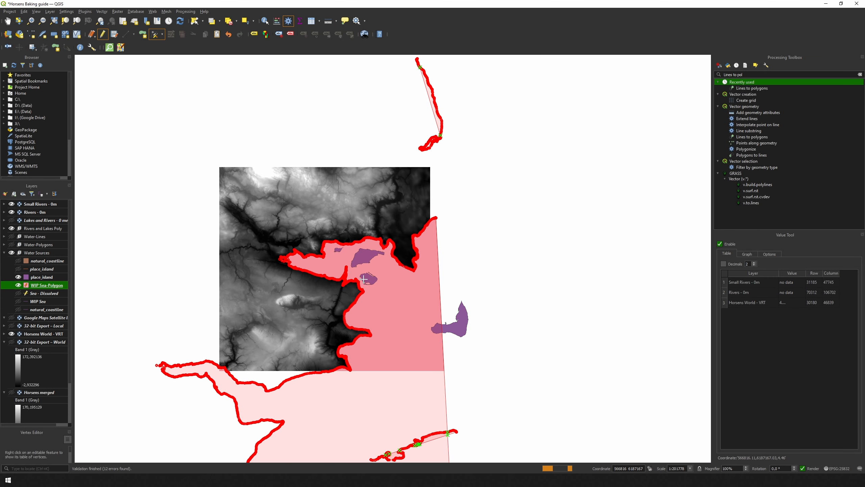
{"action": "left_click_drag", "start_coordinate": [407, 112], "coordinate": [373, 217]}
{"action": "left_click_drag", "start_coordinate": [359, 151], "coordinate": [420, 231]}
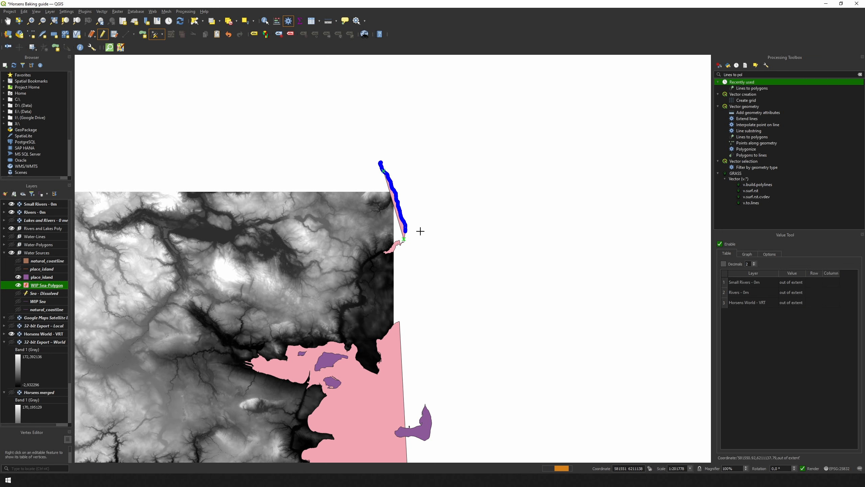
{"action": "key", "text": "Delete"}
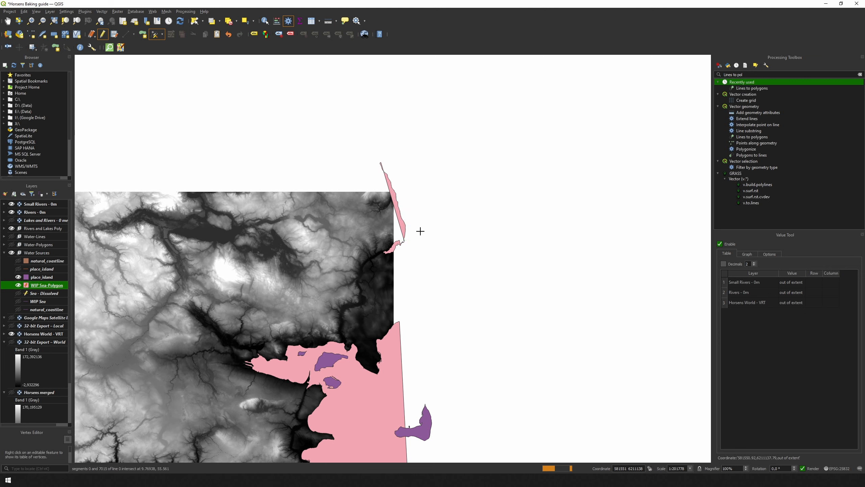
{"action": "scroll", "coordinate": [401, 238], "scroll_direction": "up", "scroll_amount": 1}
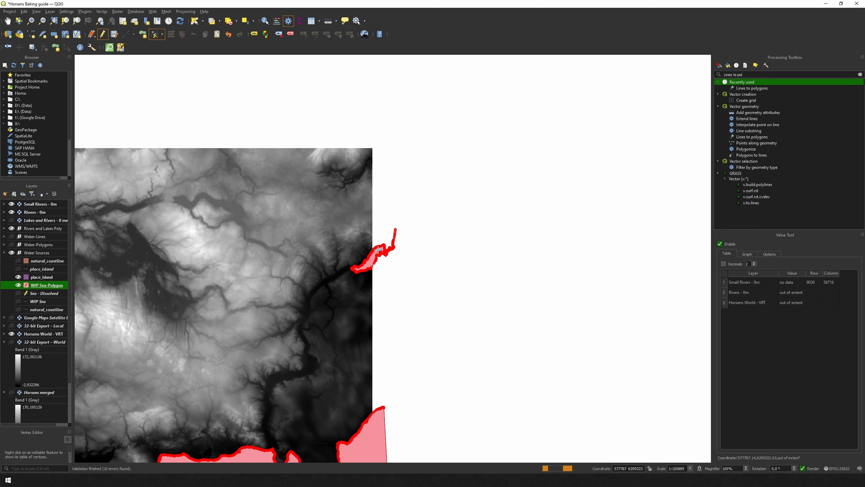
{"action": "left_click", "coordinate": [379, 226]}
{"action": "left_click_drag", "start_coordinate": [379, 226], "coordinate": [407, 265]}
{"action": "key", "text": "Delete"}
Step: Hide the place_island layer and delete the vertices of the separate southern coastline piece in WIP Sea-Polygon
{"action": "scroll", "coordinate": [407, 265], "scroll_direction": "down", "scroll_amount": 1}
{"action": "left_click_drag", "start_coordinate": [410, 343], "coordinate": [413, 292]}
{"action": "scroll", "coordinate": [403, 374], "scroll_direction": "up", "scroll_amount": 1}
{"action": "left_click_drag", "start_coordinate": [403, 374], "coordinate": [417, 352]}
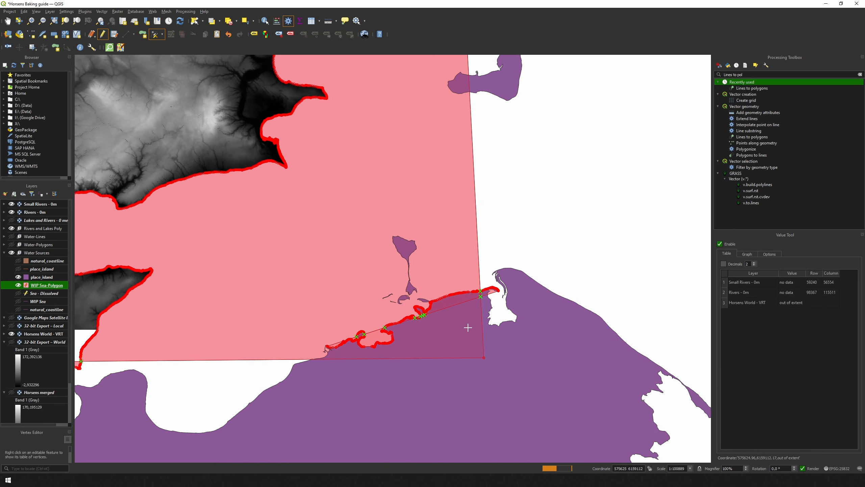
{"action": "left_click", "coordinate": [456, 304]}
{"action": "left_click", "coordinate": [507, 366]}
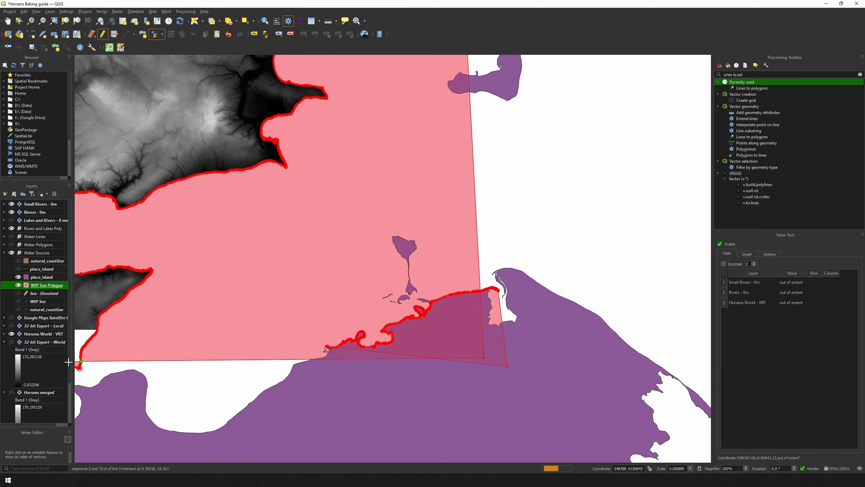
{"action": "left_click", "coordinate": [18, 277]}
{"action": "left_click_drag", "start_coordinate": [318, 285], "coordinate": [468, 386]}
{"action": "scroll", "coordinate": [511, 327], "scroll_direction": "down", "scroll_amount": 1}
{"action": "key", "text": "Delete"}
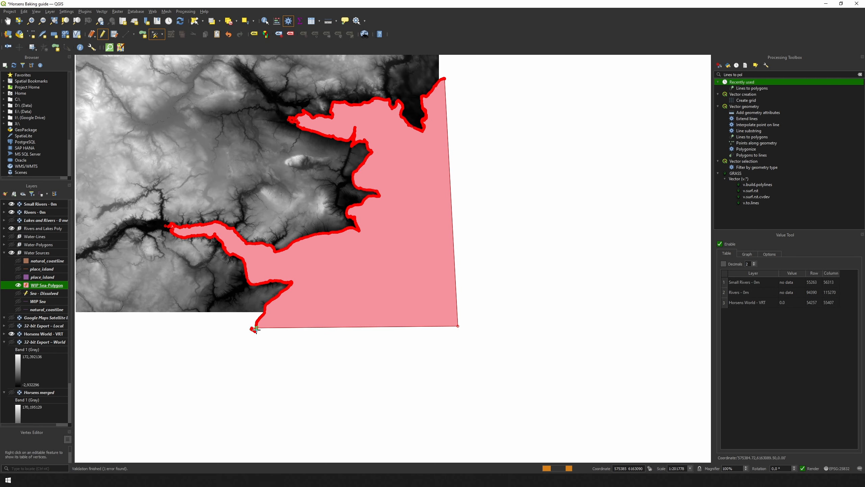
Step: Add two vertices to the sea polygon's southern edge at its southwest end so the edge runs around the coastline tip without crossing it
{"action": "scroll", "coordinate": [239, 344], "scroll_direction": "up", "scroll_amount": 2}
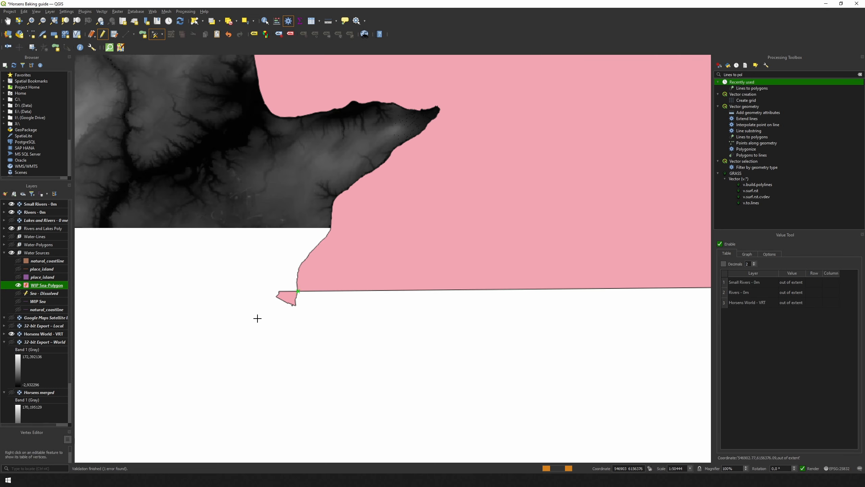
{"action": "scroll", "coordinate": [266, 309], "scroll_direction": "up", "scroll_amount": 1}
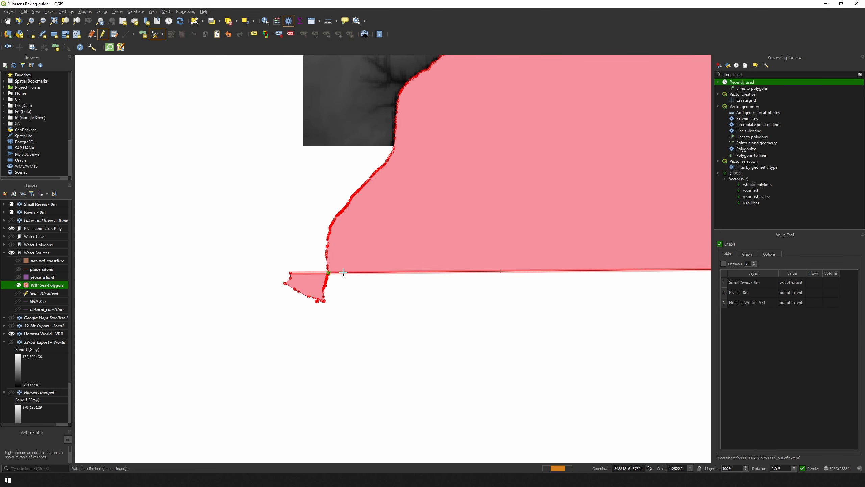
{"action": "left_click", "coordinate": [241, 278]}
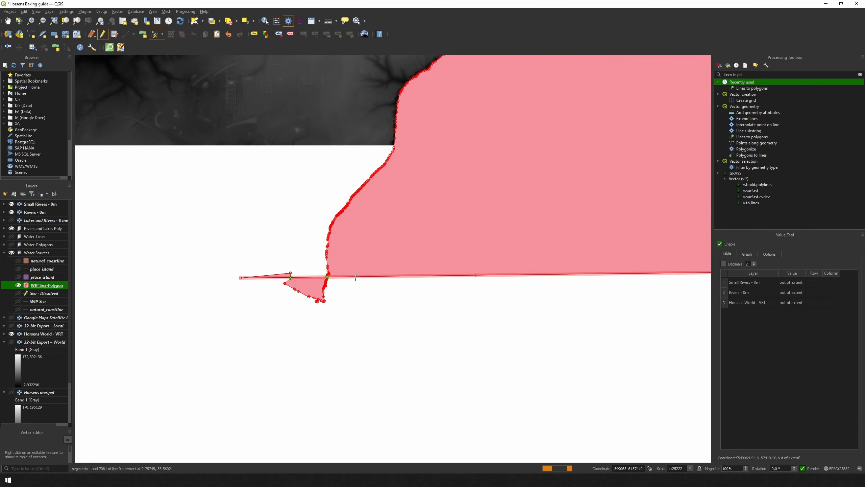
{"action": "right_click", "coordinate": [356, 279]}
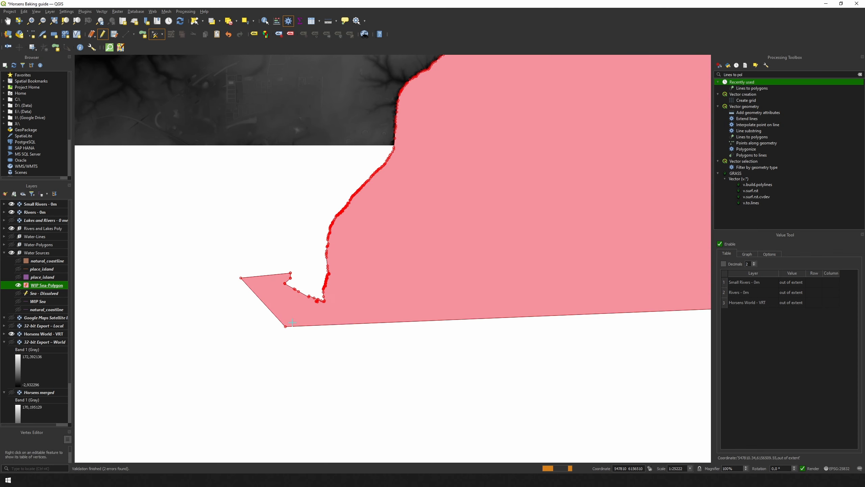
Step: Review the reshaped sea polygon, stop editing WIP Sea-Polygon, and save its changes
{"action": "scroll", "coordinate": [271, 331], "scroll_direction": "down", "scroll_amount": 1}
{"action": "scroll", "coordinate": [271, 329], "scroll_direction": "down", "scroll_amount": 1}
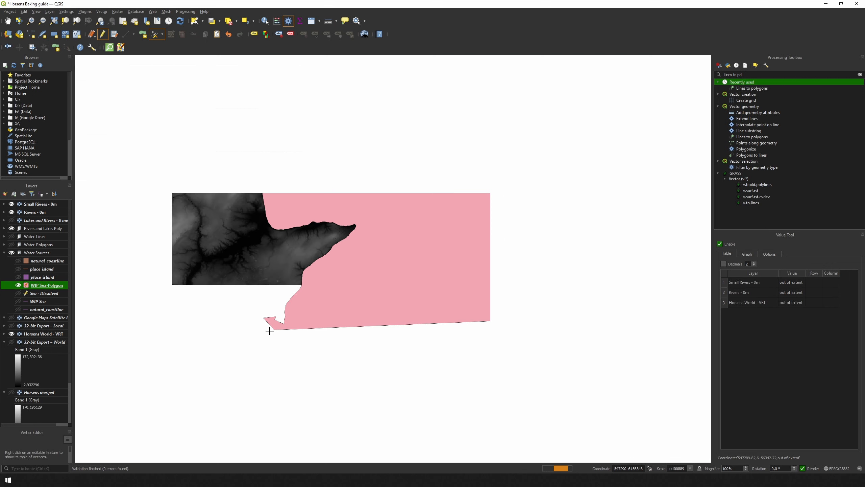
{"action": "left_click_drag", "start_coordinate": [290, 317], "coordinate": [237, 356]}
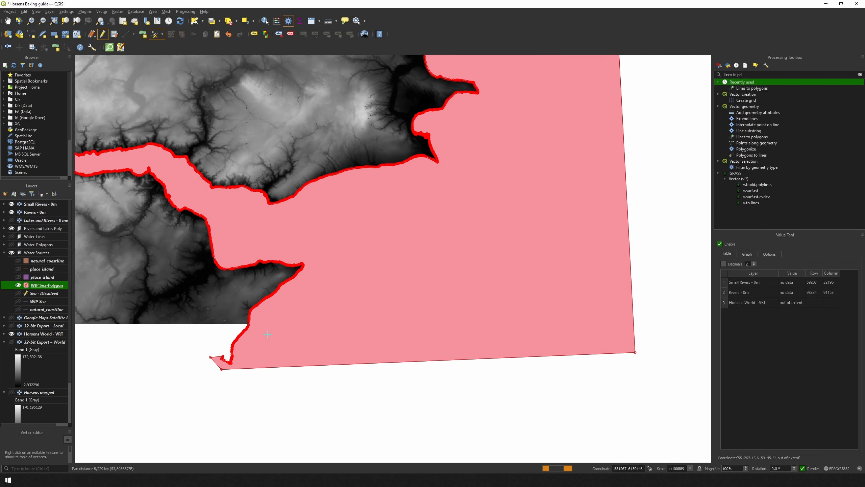
{"action": "scroll", "coordinate": [268, 334], "scroll_direction": "down", "scroll_amount": 1}
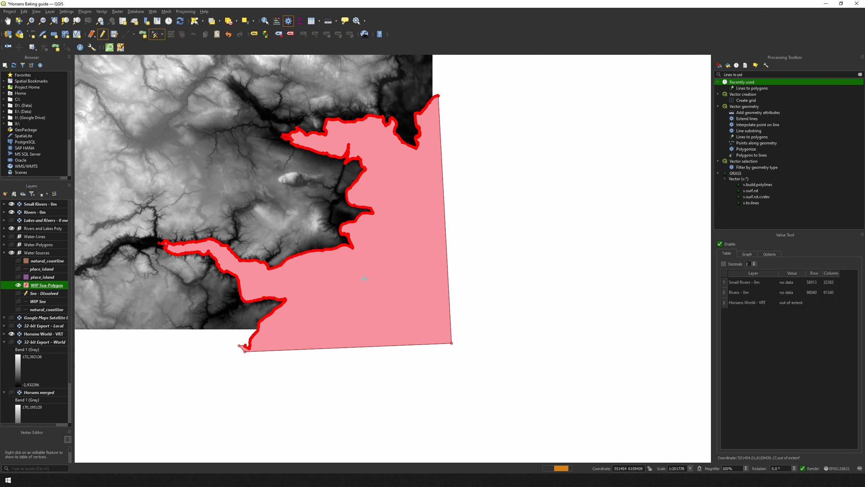
{"action": "left_click_drag", "start_coordinate": [360, 265], "coordinate": [402, 328]}
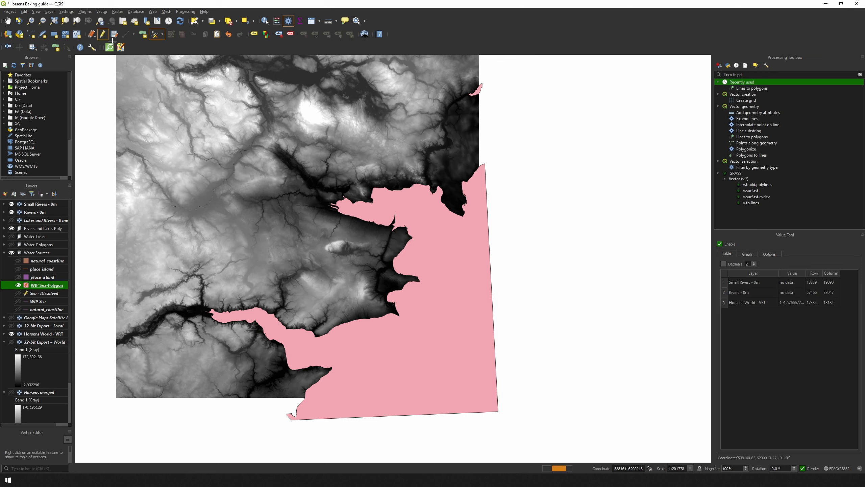
{"action": "left_click", "coordinate": [103, 35]}
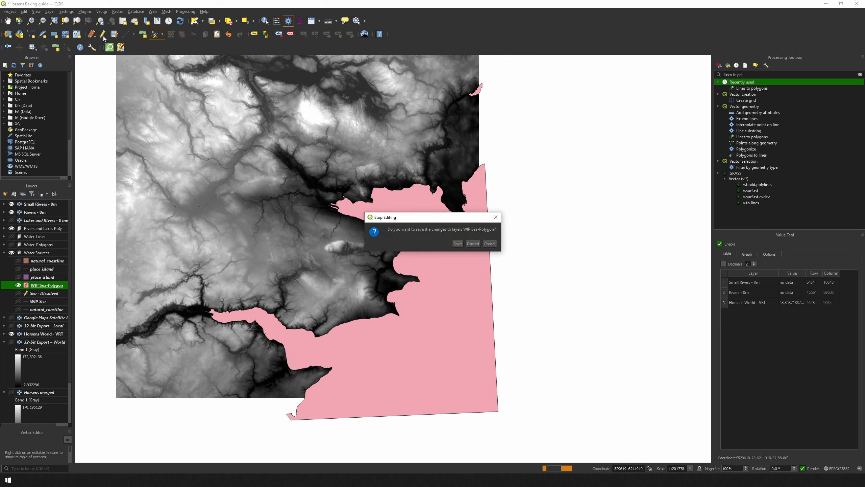
{"action": "left_click", "coordinate": [457, 243]}
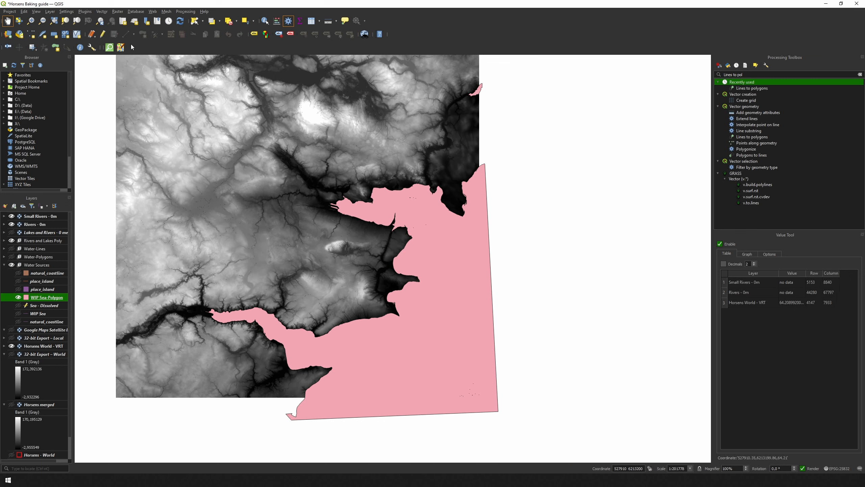
Step: Run the Difference geoprocessing tool on WIP Sea-Polygon with the place_island polygons as overlay, creating a temporary layer
{"action": "left_click", "coordinate": [101, 12]}
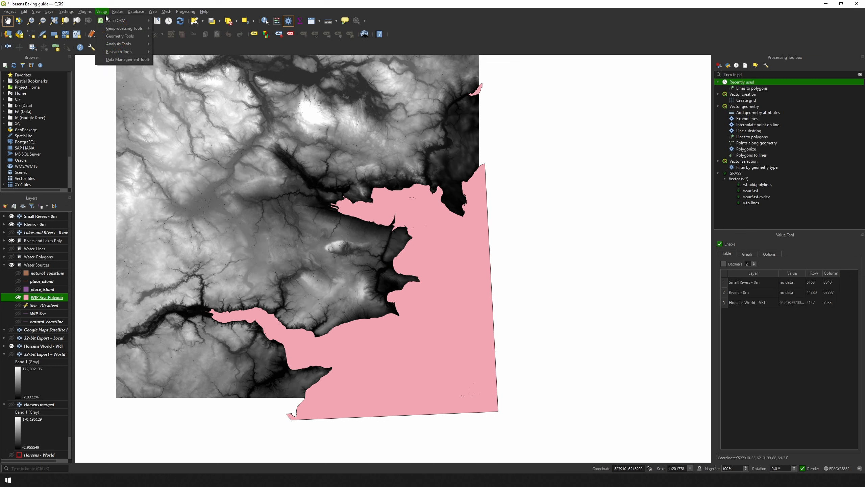
{"action": "mouse_move", "coordinate": [119, 25]}
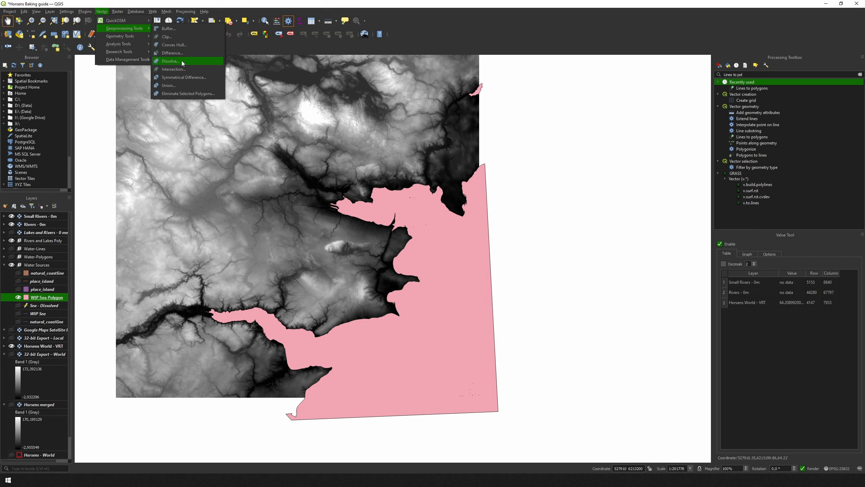
{"action": "left_click", "coordinate": [181, 53]}
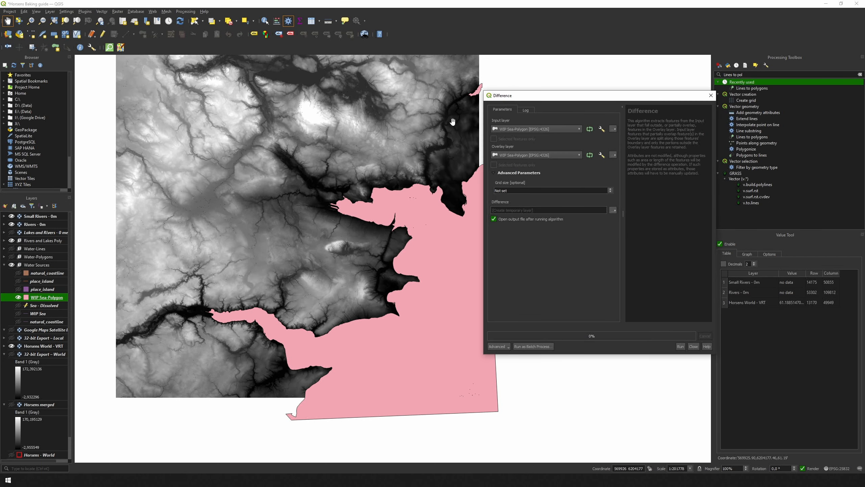
{"action": "left_click", "coordinate": [534, 155]}
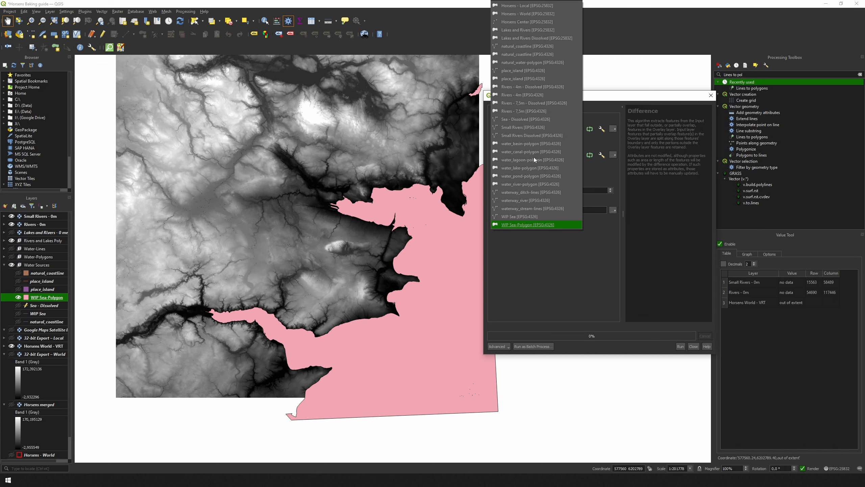
{"action": "left_click", "coordinate": [524, 78]}
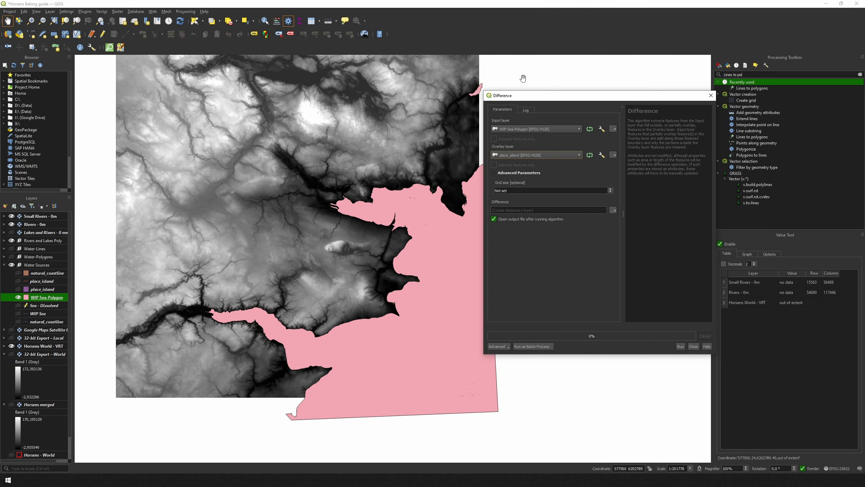
{"action": "left_click", "coordinate": [681, 347]}
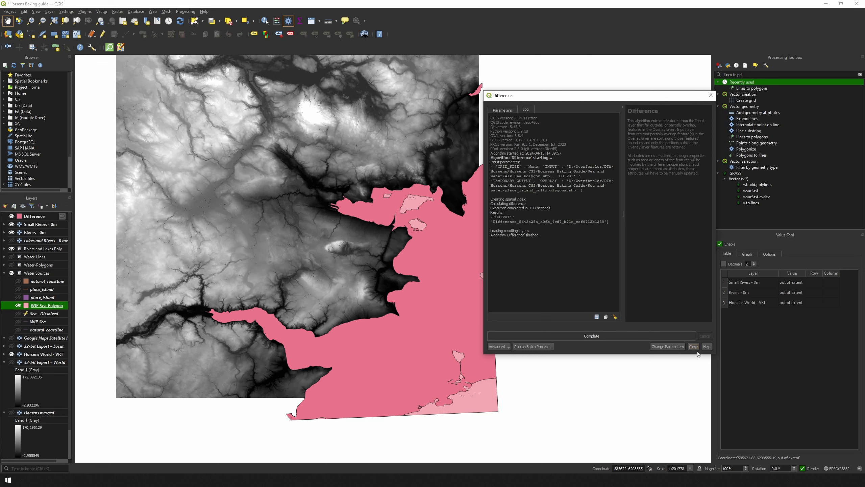
{"action": "left_click", "coordinate": [693, 347]}
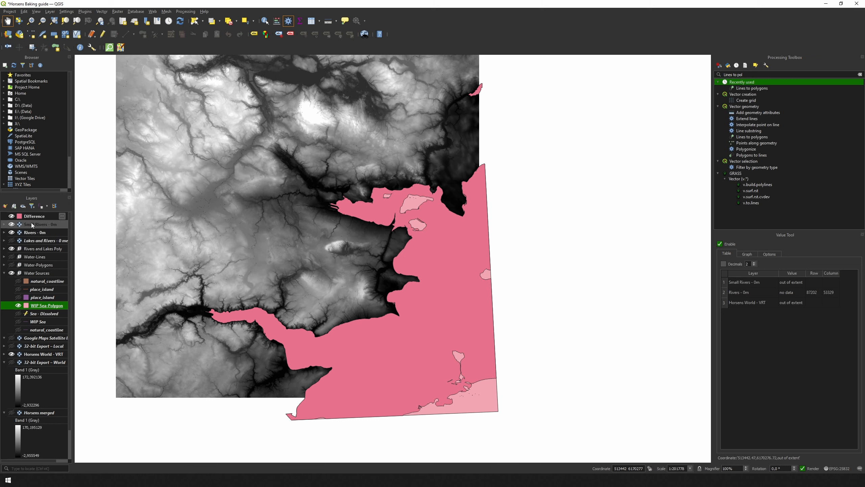
Step: Move the Difference layer into the Water Sources group directly above WIP Sea-Polygon, and hide WIP Sea-Polygon
{"action": "left_click_drag", "start_coordinate": [31, 217], "coordinate": [44, 300]}
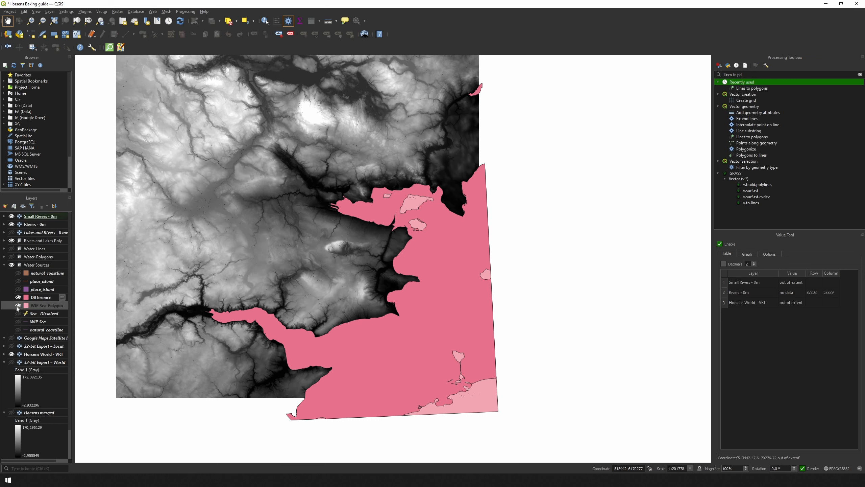
{"action": "left_click", "coordinate": [18, 305]}
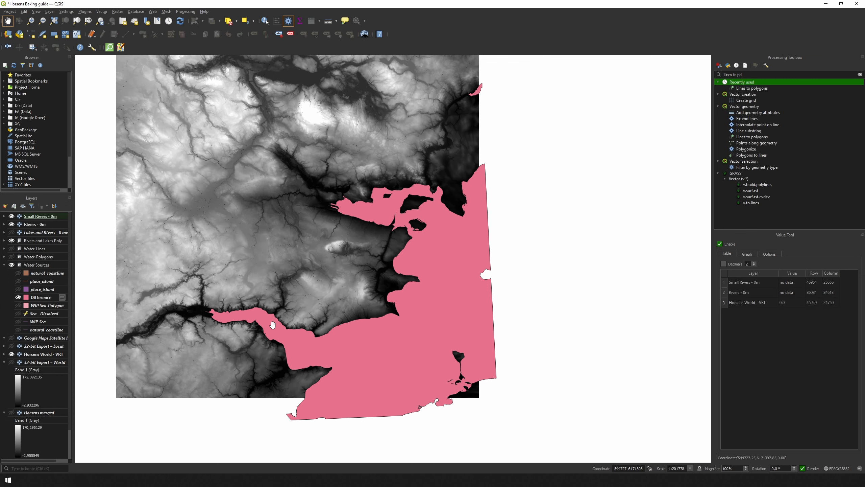
{"action": "left_click_drag", "start_coordinate": [283, 309], "coordinate": [312, 330]}
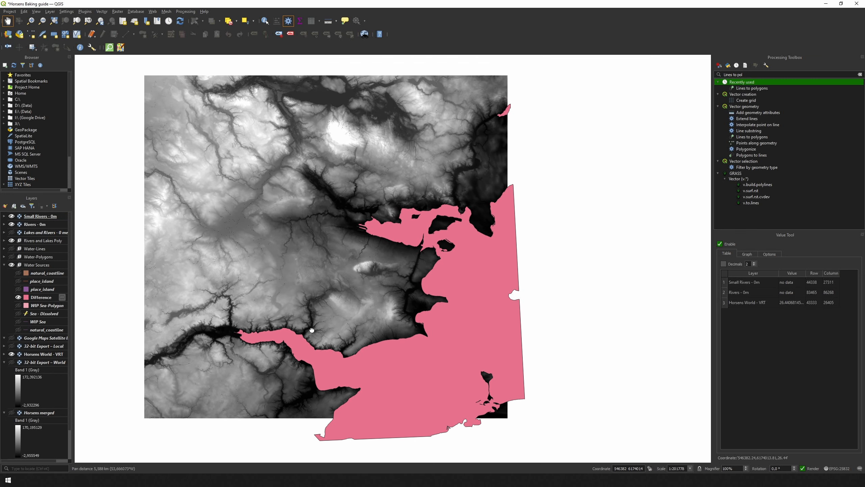
Step: Configure Clip Raster by Mask Layer with Horsens World - VRT as input and extent, Difference as mask, nodata -9999, and the input resolution kept
{"action": "left_click", "coordinate": [50, 298]}
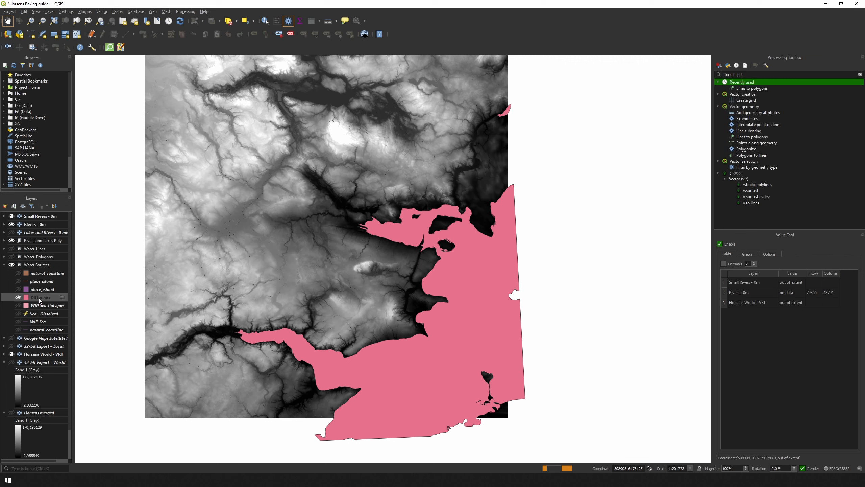
{"action": "left_click", "coordinate": [117, 11]}
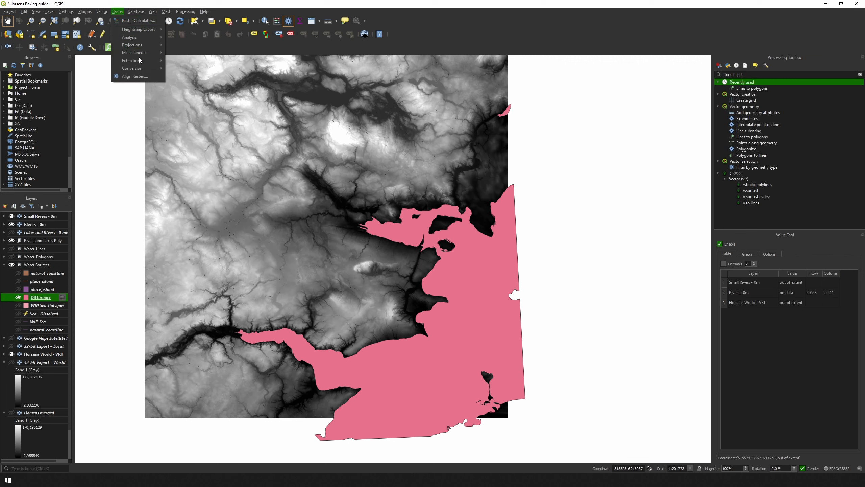
{"action": "mouse_move", "coordinate": [143, 61]}
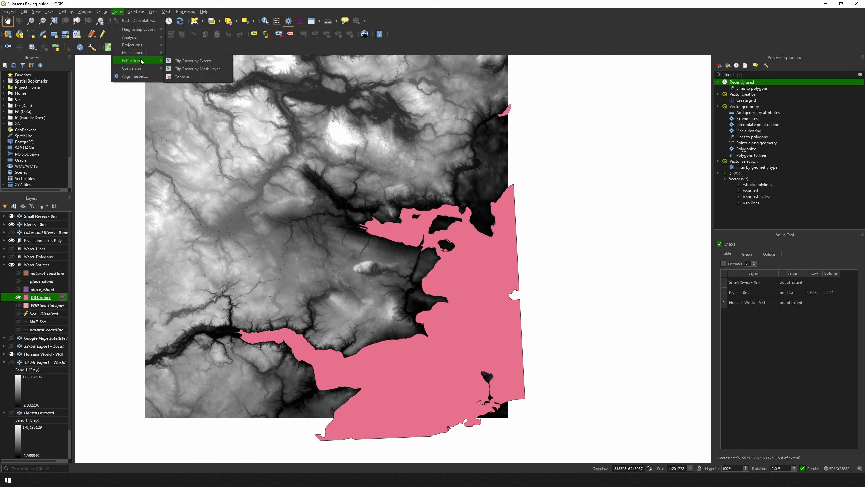
{"action": "left_click", "coordinate": [199, 69]}
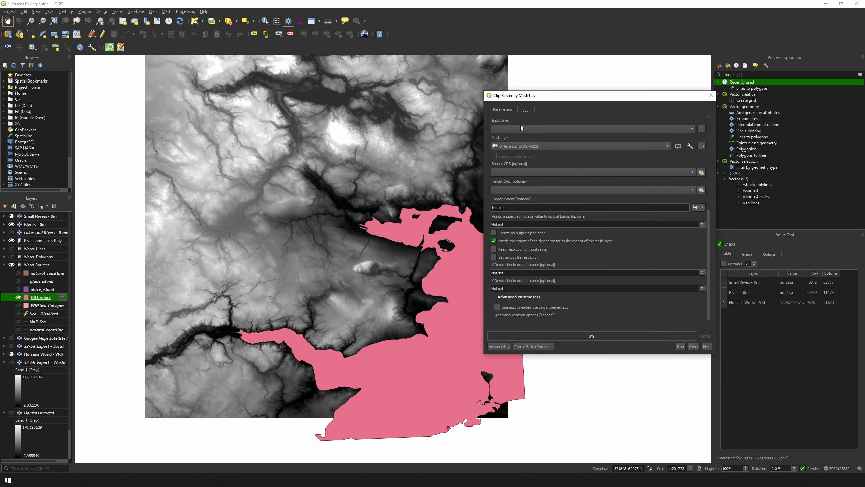
{"action": "left_click", "coordinate": [692, 129]}
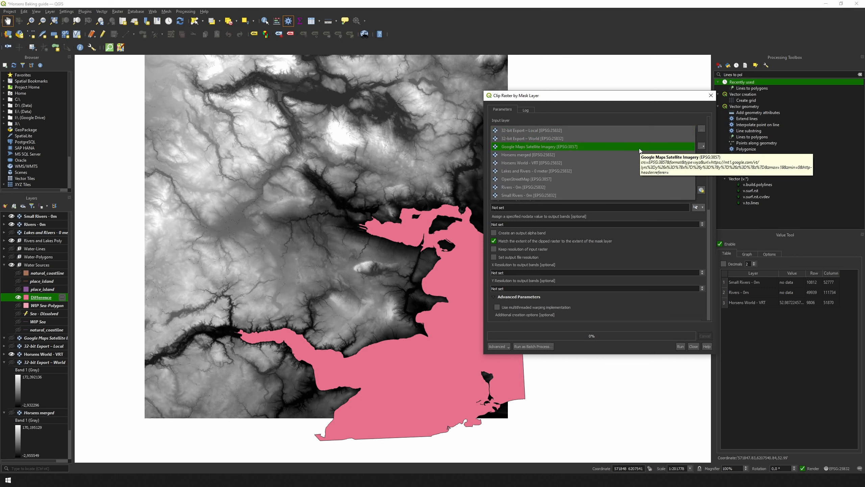
{"action": "left_click", "coordinate": [629, 163]}
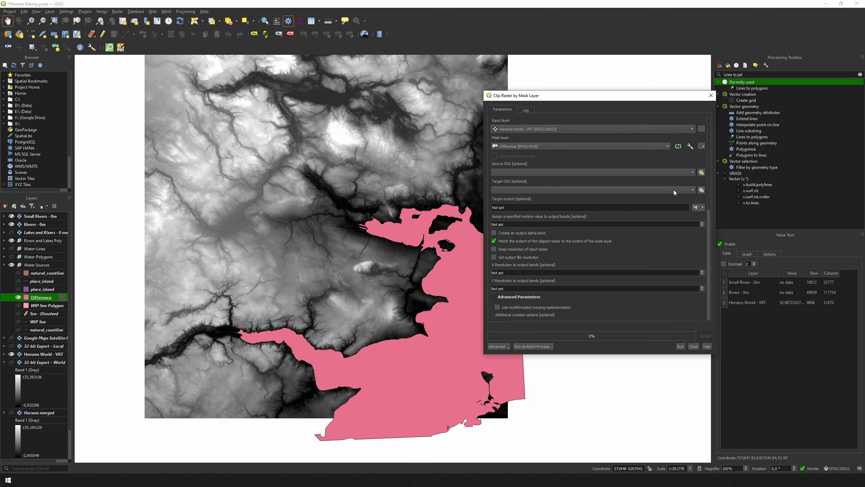
{"action": "left_click", "coordinate": [703, 207]}
{"action": "mouse_move", "coordinate": [726, 215]}
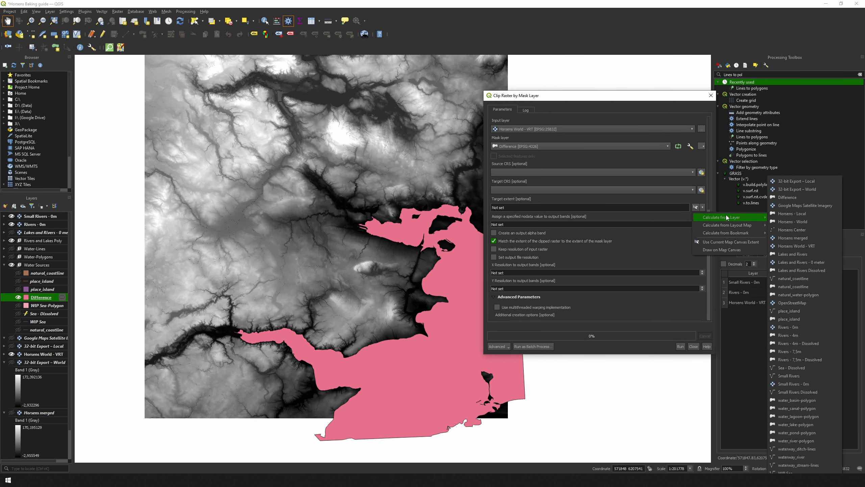
{"action": "left_click", "coordinate": [789, 245]}
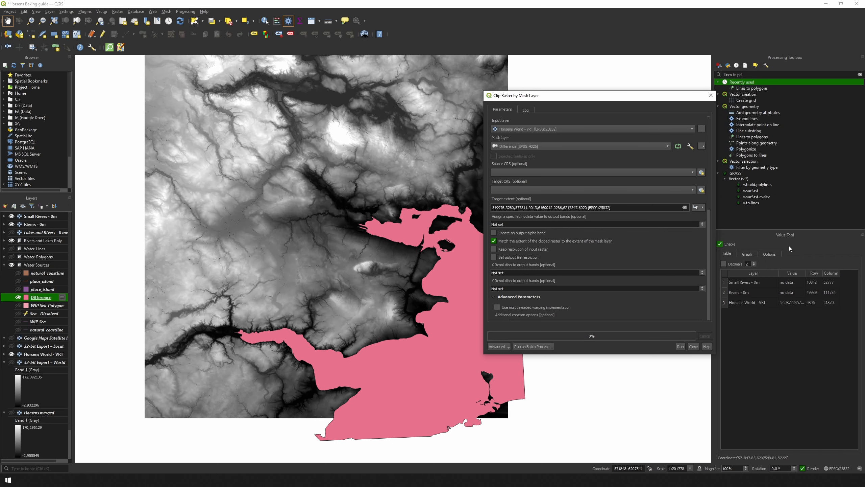
{"action": "left_click", "coordinate": [524, 225]}
{"action": "left_click_drag", "start_coordinate": [709, 194], "coordinate": [729, 300]}
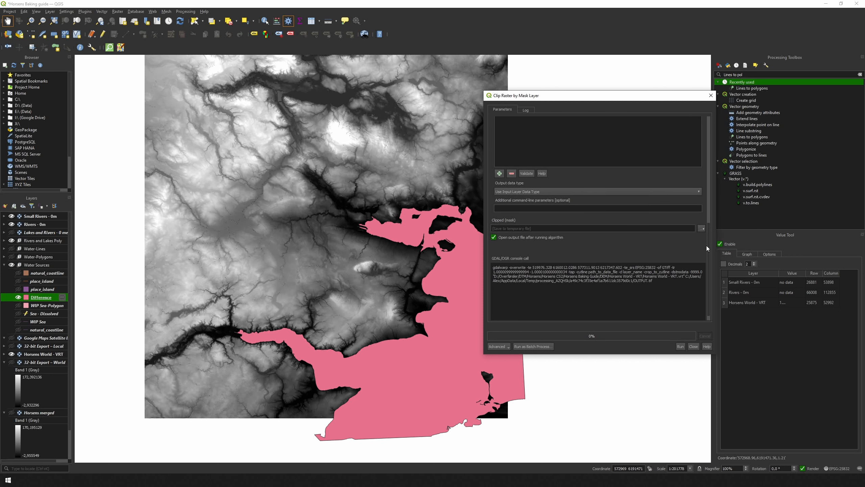
Step: Set the clipped output file to Sea - 0m in the Horsens Baking Guide DEM folder and run the clip
{"action": "left_click", "coordinate": [641, 117]}
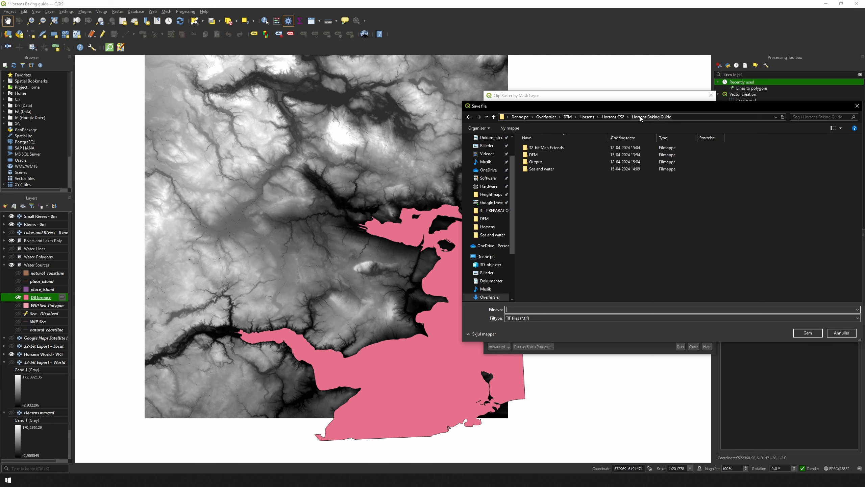
{"action": "left_click", "coordinate": [545, 154]}
{"action": "double_click", "coordinate": [546, 154]}
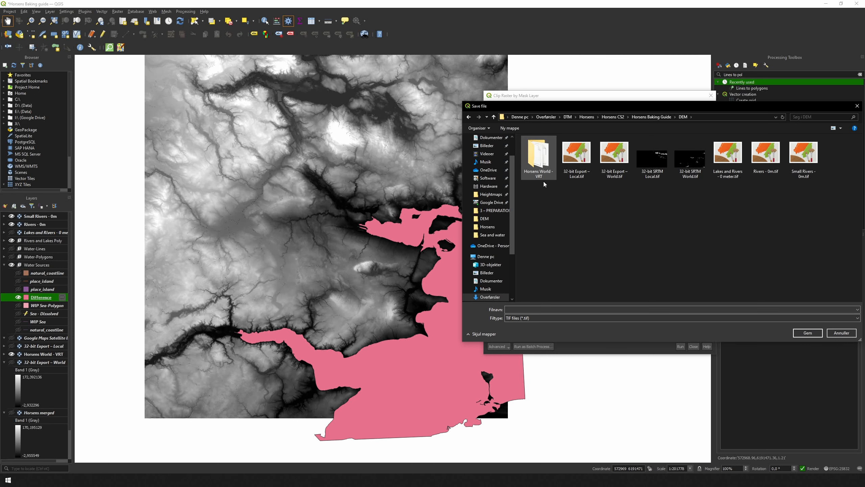
{"action": "left_click", "coordinate": [521, 310]}
{"action": "type", "text": "Sea - 0m"}
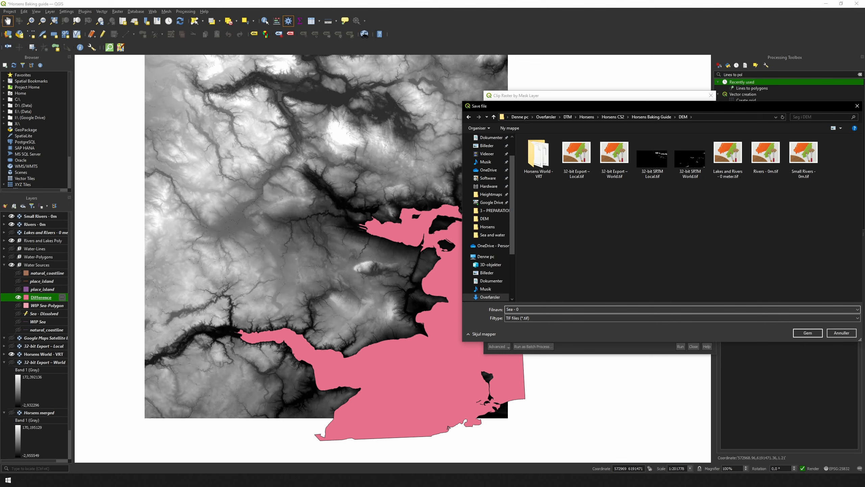
{"action": "left_click", "coordinate": [794, 335]}
{"action": "left_click", "coordinate": [680, 347]}
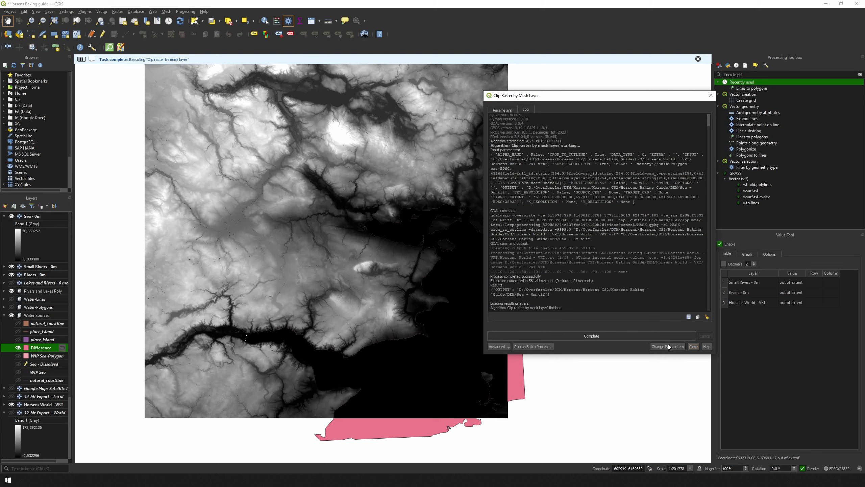
{"action": "left_click", "coordinate": [694, 346]}
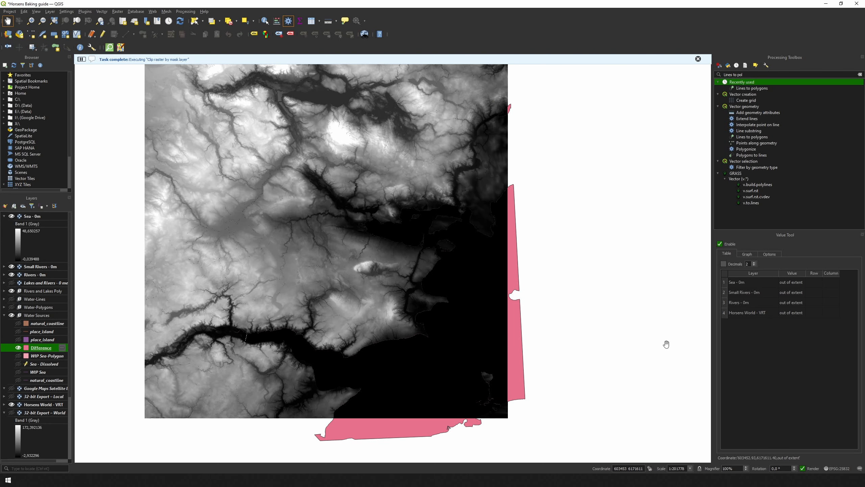
Step: Set the Sea - 0m layer's grayscale range from 0 to 250 and save the project
{"action": "double_click", "coordinate": [39, 218]}
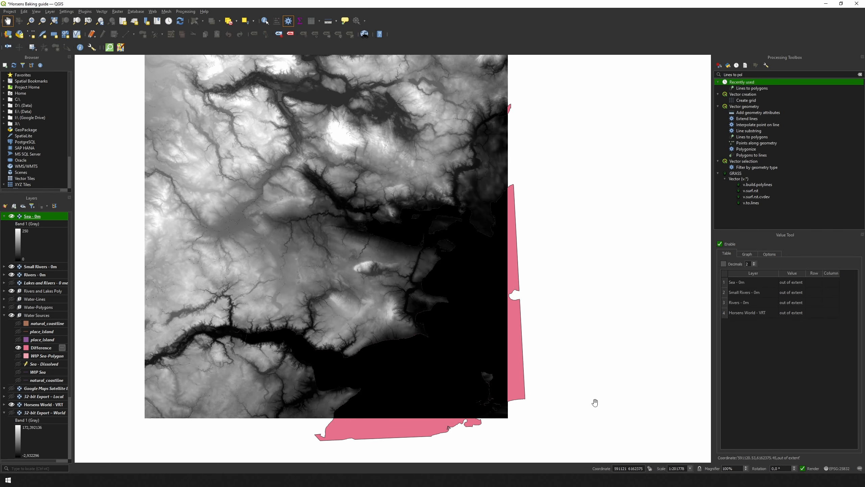
{"action": "key", "text": "ctrl+s"}
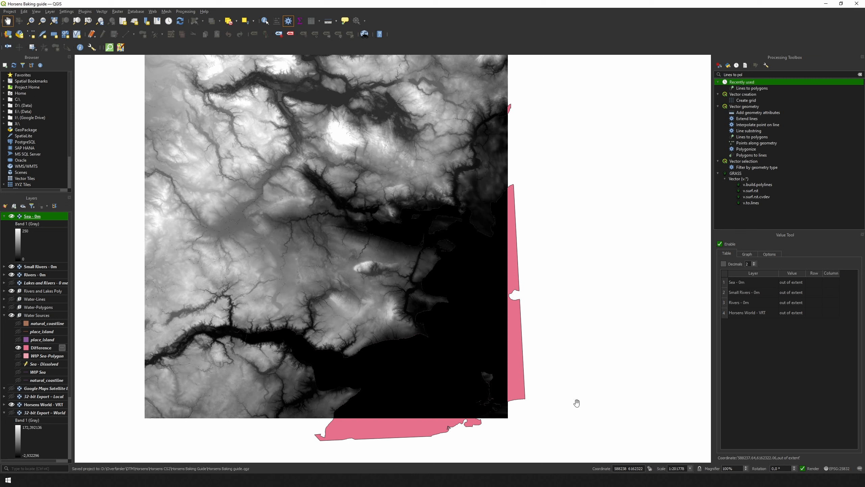
Step: Hide the Difference layer, collapse the Sea - 0m legend, and show the Lakes and Rivers - 0 meter layer
{"action": "left_click", "coordinate": [18, 348]}
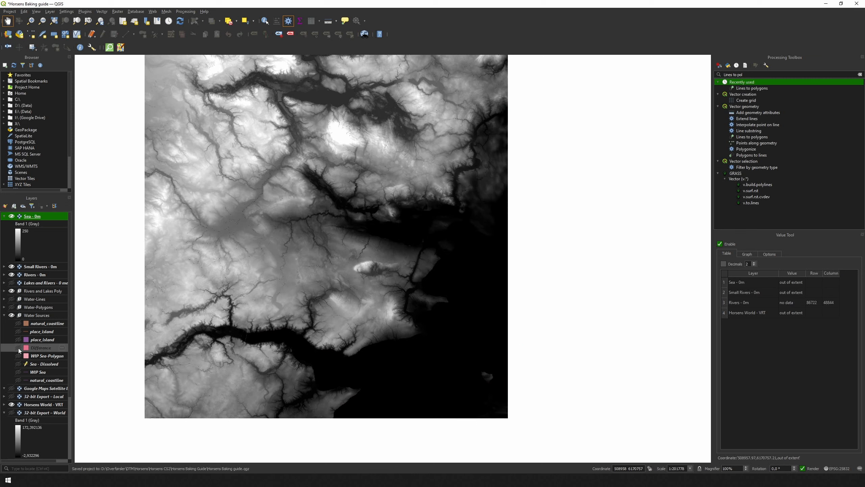
{"action": "left_click", "coordinate": [3, 216]}
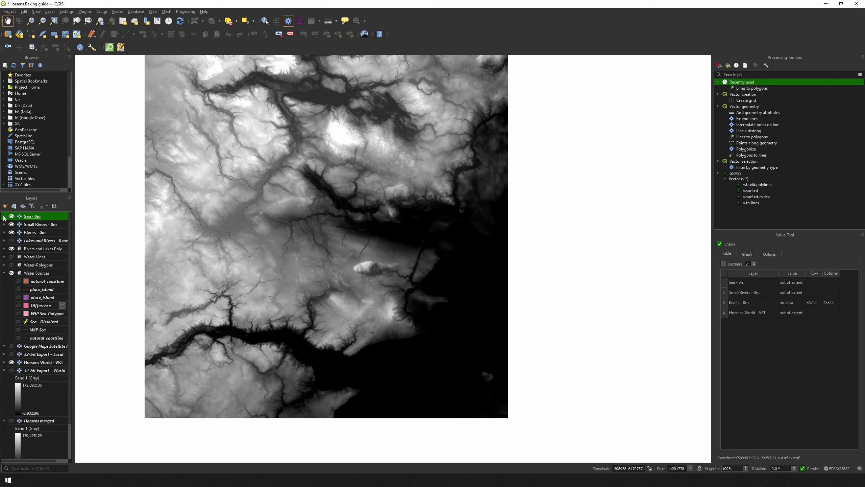
{"action": "left_click", "coordinate": [11, 240]}
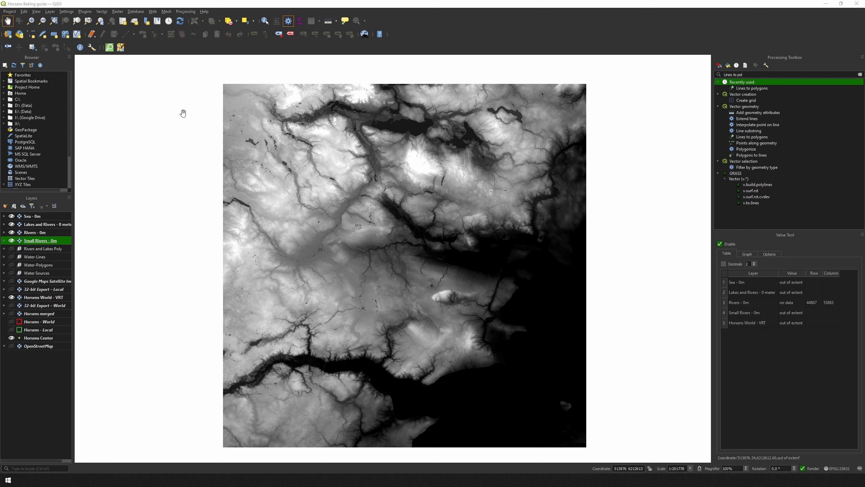
Step: Enter the expression "Small Rivers - 0m@1" -4 in the Raster Calculator
{"action": "left_click", "coordinate": [117, 12]}
{"action": "left_click", "coordinate": [127, 21]}
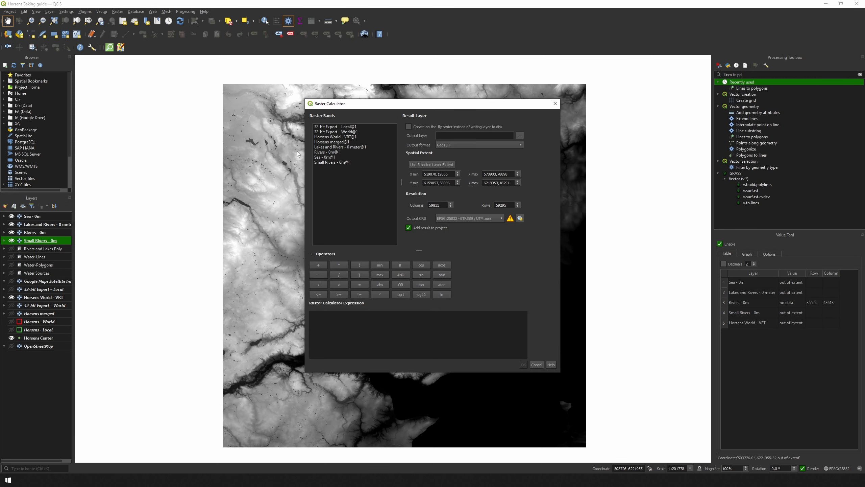
{"action": "double_click", "coordinate": [343, 163]}
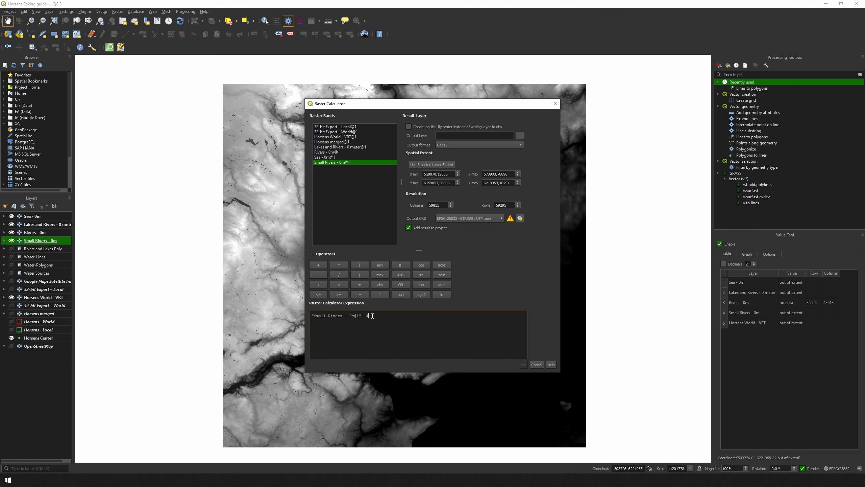
Step: Browse to the DEM folder inside Horsens CS2 > Horsens Baking Guide for the Raster Calculator's output layer
{"action": "left_click", "coordinate": [519, 135]}
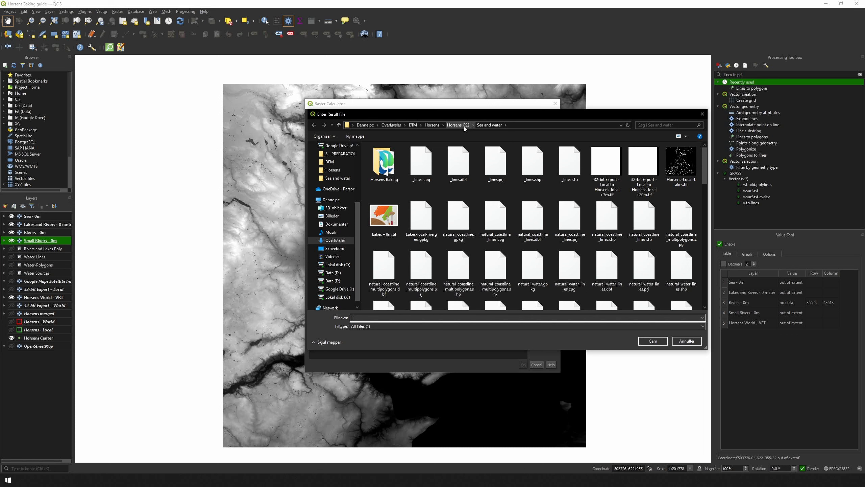
{"action": "left_click", "coordinate": [459, 125]}
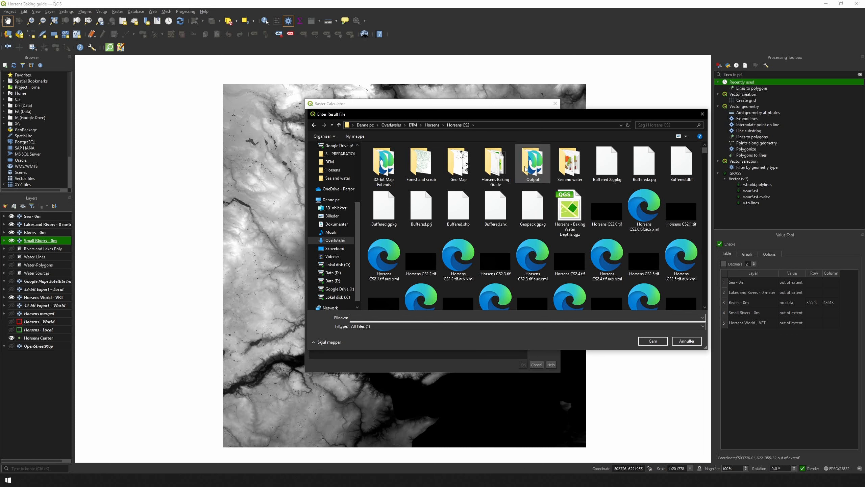
{"action": "double_click", "coordinate": [490, 170]}
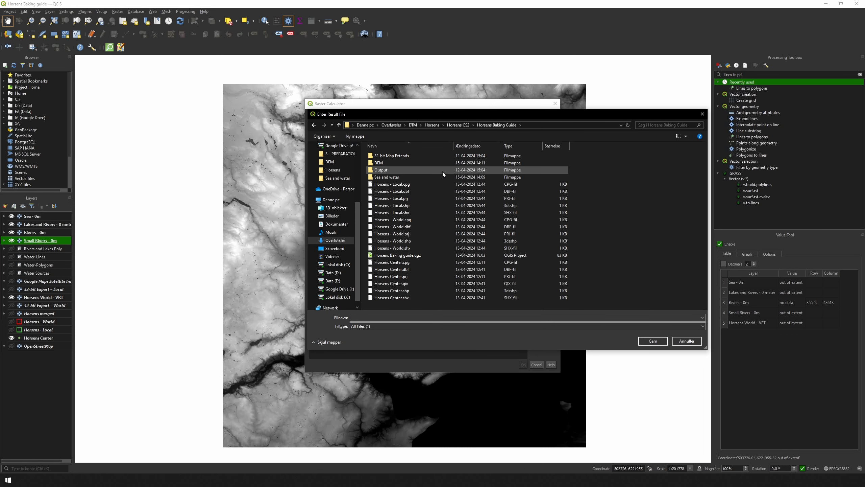
{"action": "double_click", "coordinate": [407, 163]}
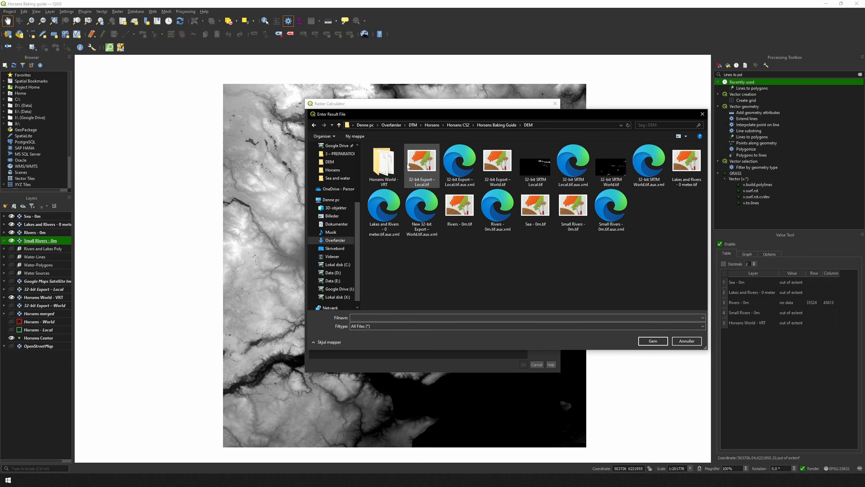
Step: Name the output file Small Rivers -4m.tif and run the raster calculation
{"action": "left_click", "coordinate": [387, 318]}
{"action": "type", "text": "Smal"}
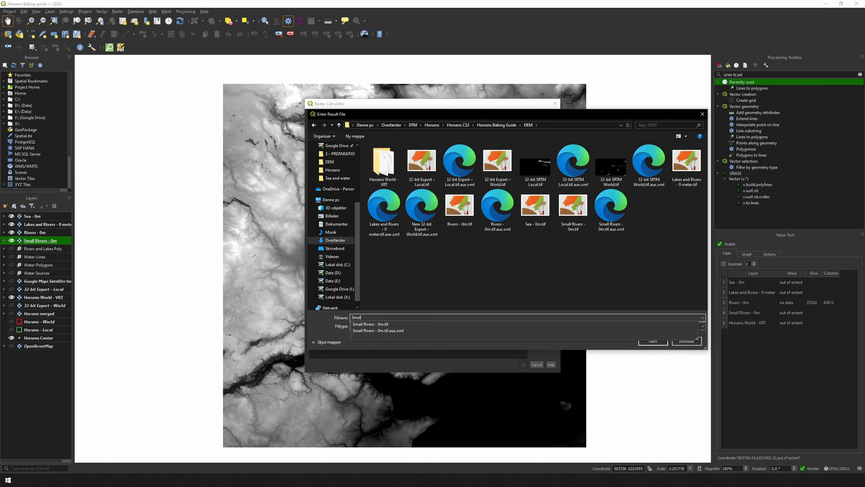
{"action": "type", "text": "l"}
{"action": "key", "text": "Down"}
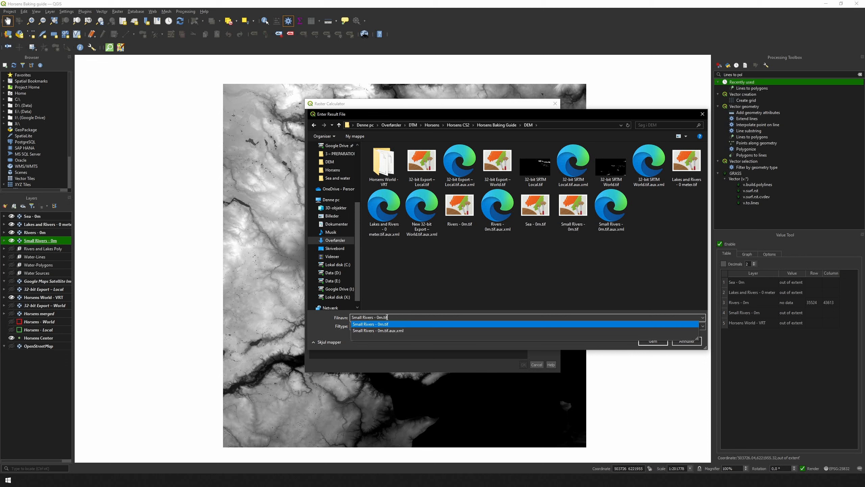
{"action": "key", "text": "shift+Left"}
{"action": "key", "text": "shift+Left"}
{"action": "key", "text": "shift+Left"}
{"action": "type", "text": "4"}
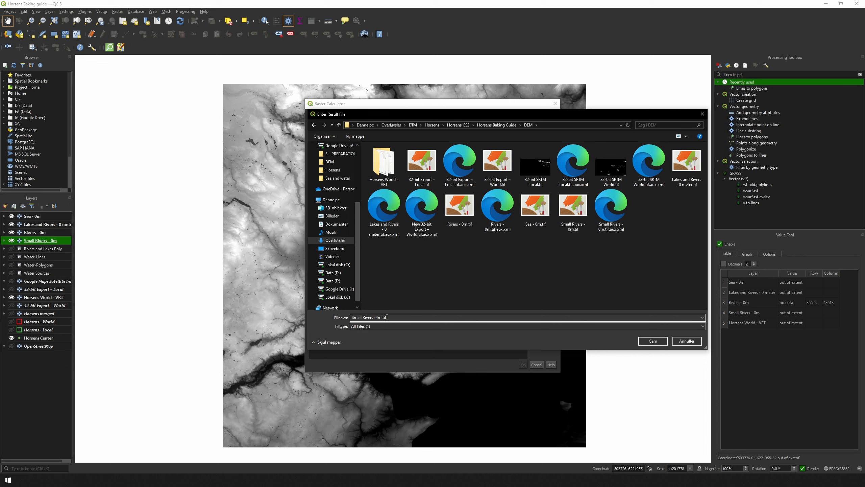
{"action": "left_click", "coordinate": [652, 341]}
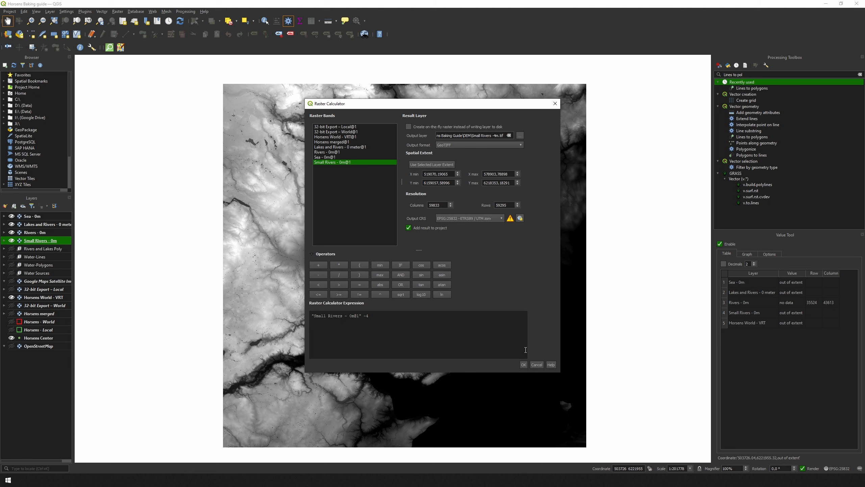
{"action": "left_click", "coordinate": [524, 364]}
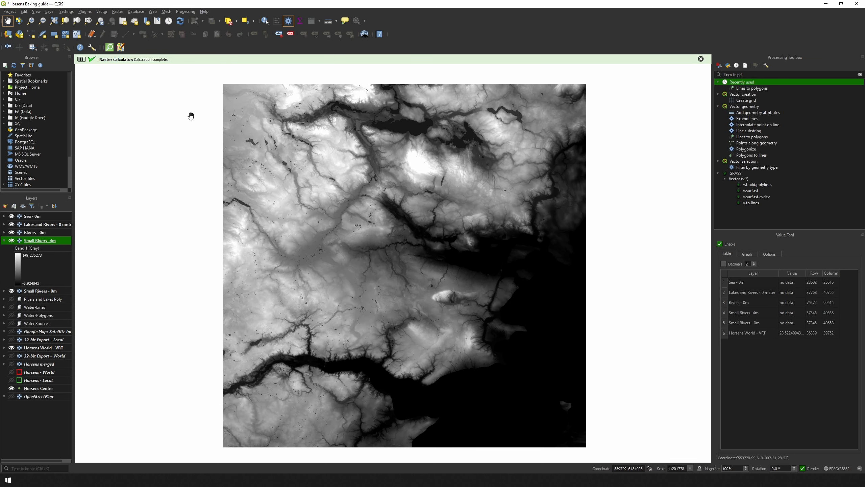
Step: Start a new Raster Calculator run with the expression "Rivers - 0m@1" -7
{"action": "left_click", "coordinate": [118, 11]}
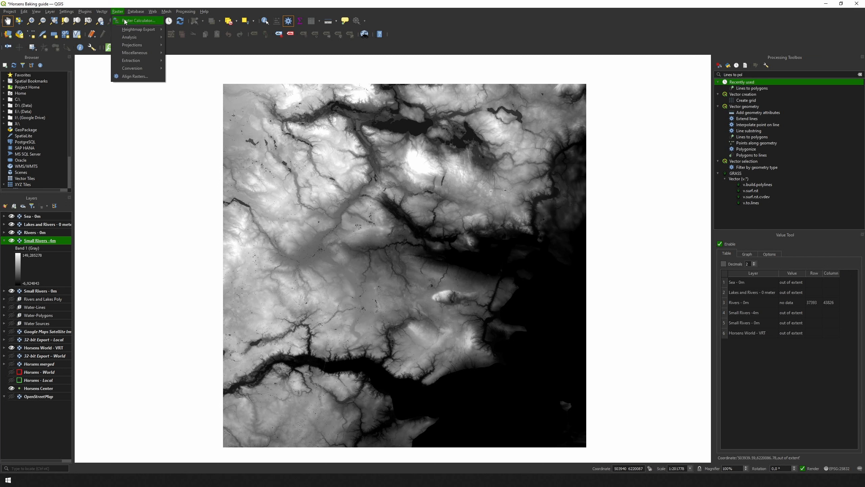
{"action": "left_click", "coordinate": [125, 21]}
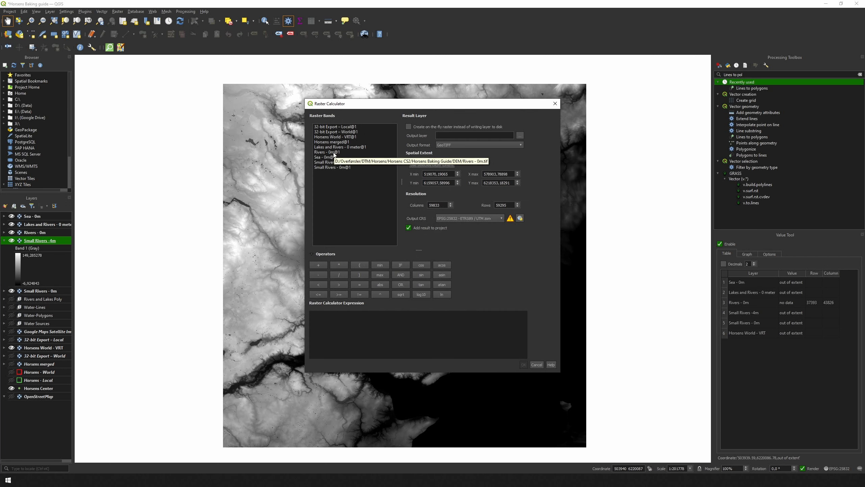
{"action": "double_click", "coordinate": [334, 153]}
{"action": "left_click", "coordinate": [364, 318]}
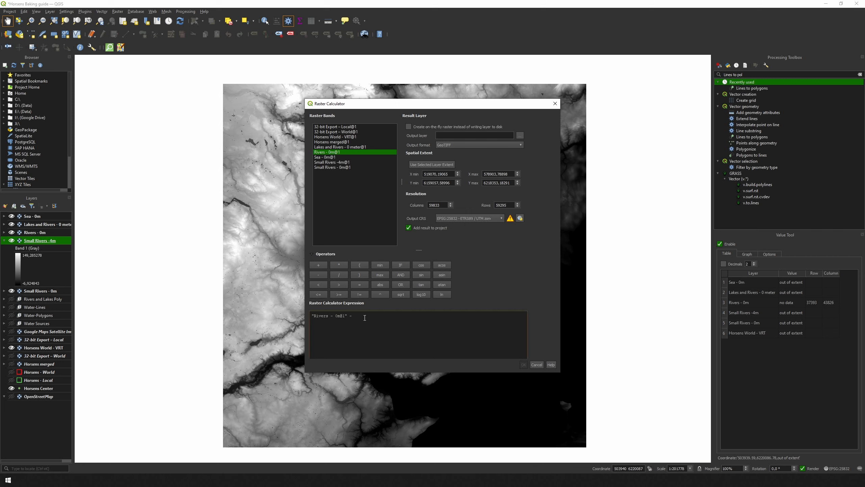
{"action": "type", "text": "-7"}
Step: Set the output file to Rivers -7m in the DEM folder and run the calculation
{"action": "left_click", "coordinate": [519, 136]}
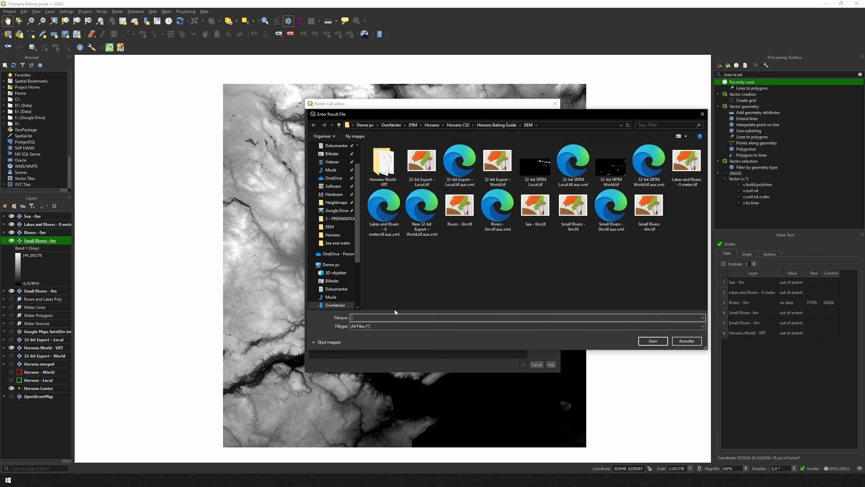
{"action": "type", "text": "Rivers"}
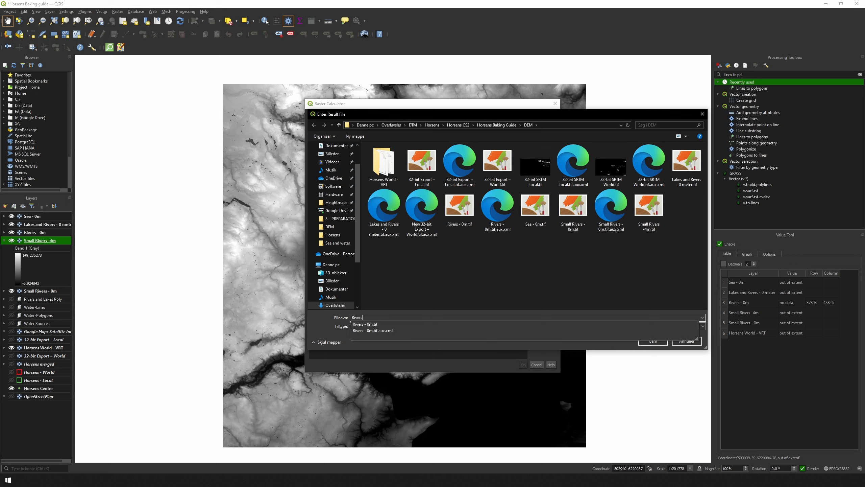
{"action": "type", "text": " -7m"}
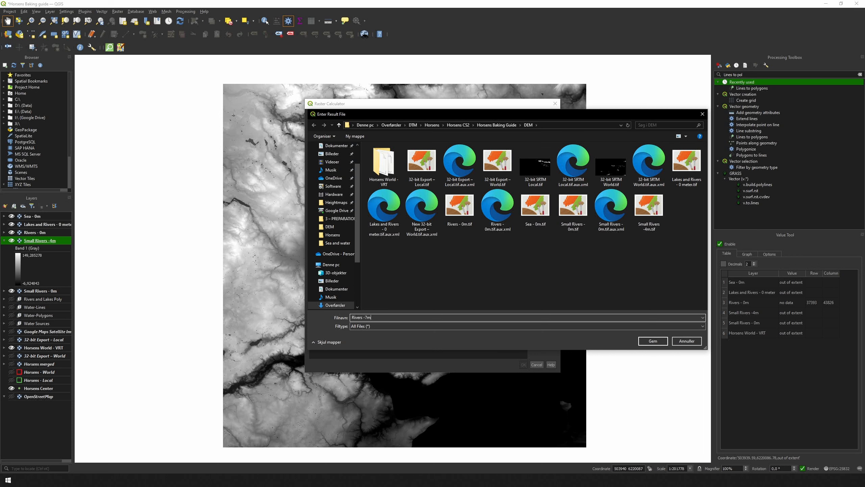
{"action": "left_click", "coordinate": [641, 341]}
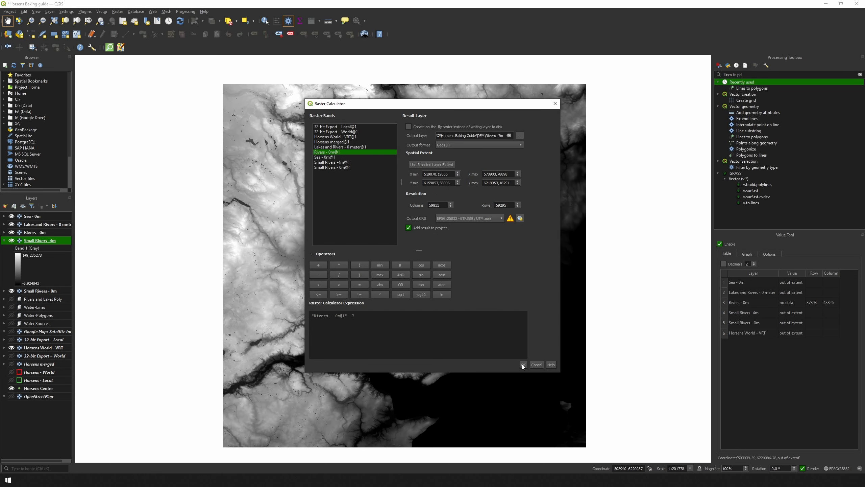
{"action": "left_click", "coordinate": [523, 364]}
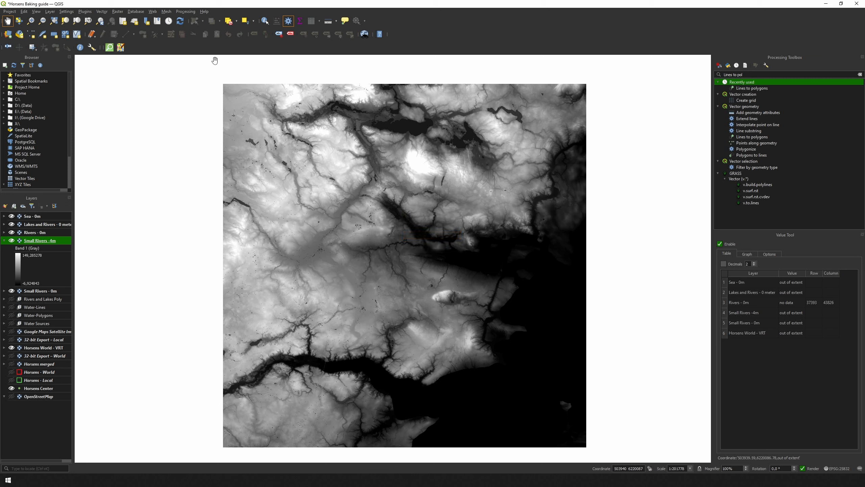
Step: Start another Raster Calculator run with the band "Lakes and Rivers - 0 meter@1" as the expression
{"action": "left_click", "coordinate": [119, 12]}
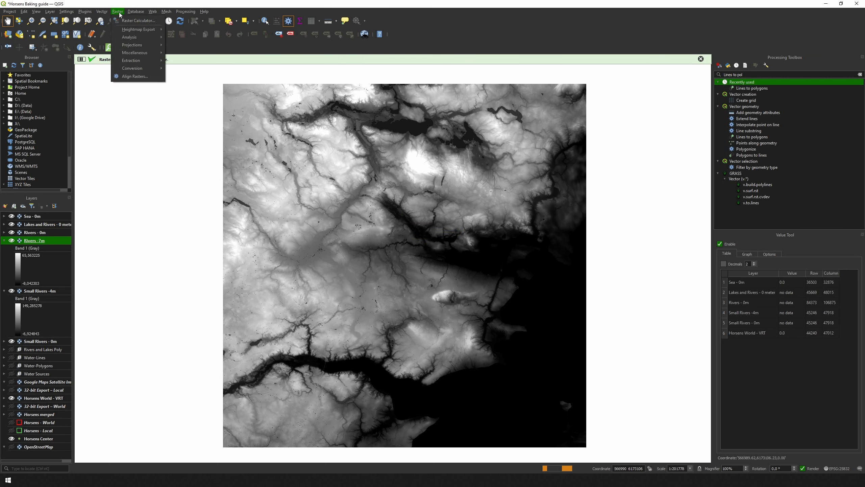
{"action": "left_click", "coordinate": [126, 20]}
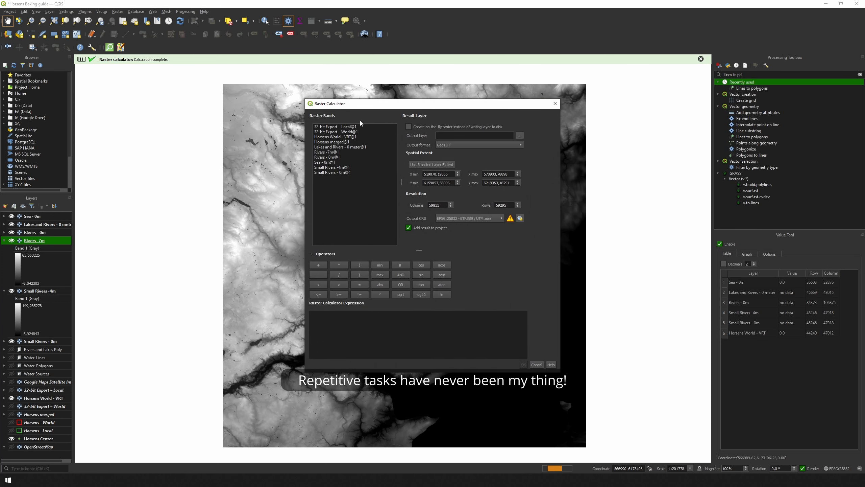
{"action": "double_click", "coordinate": [342, 146]}
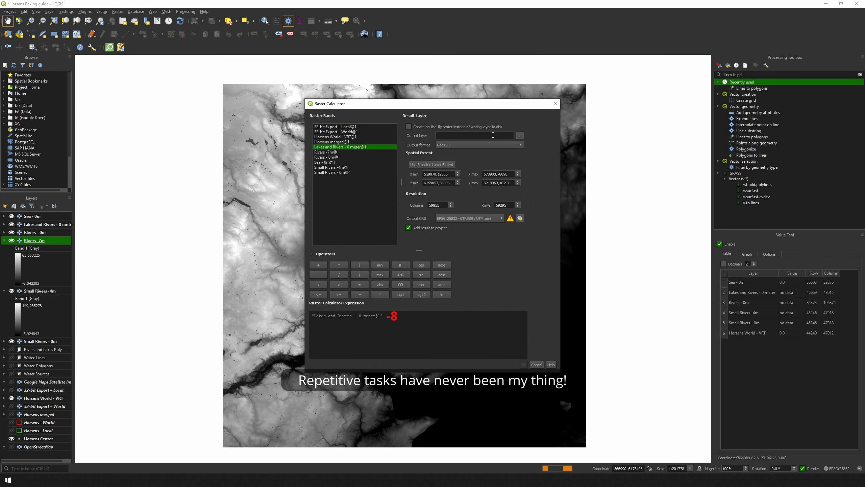
Step: Set the output file to Lakes and Rivers -8m in the DEM folder and run the calculation
{"action": "left_click", "coordinate": [521, 135]}
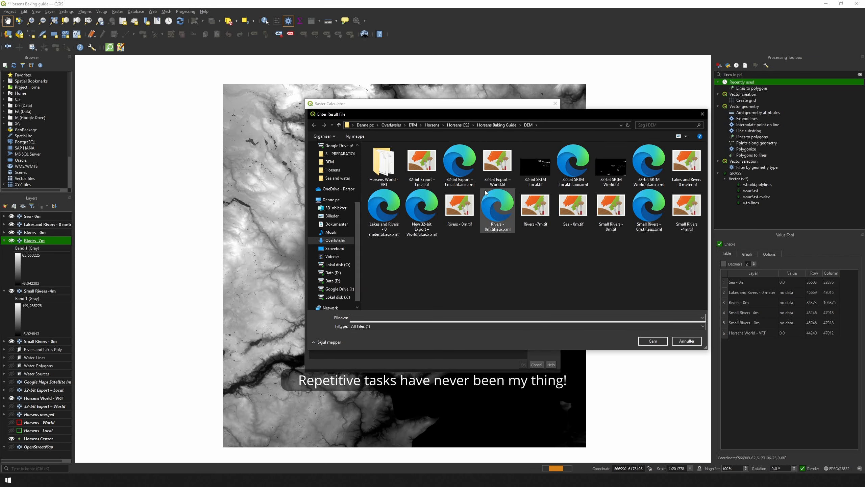
{"action": "type", "text": "Lakes and Rivers"}
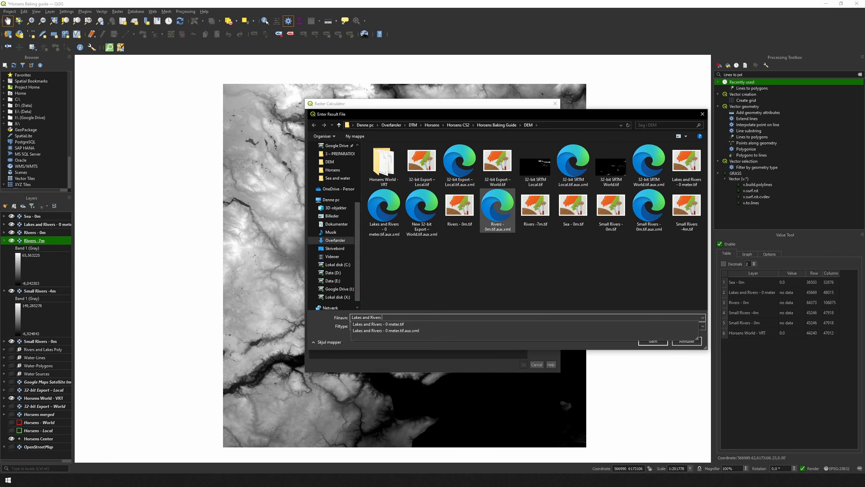
{"action": "type", "text": " -8m"}
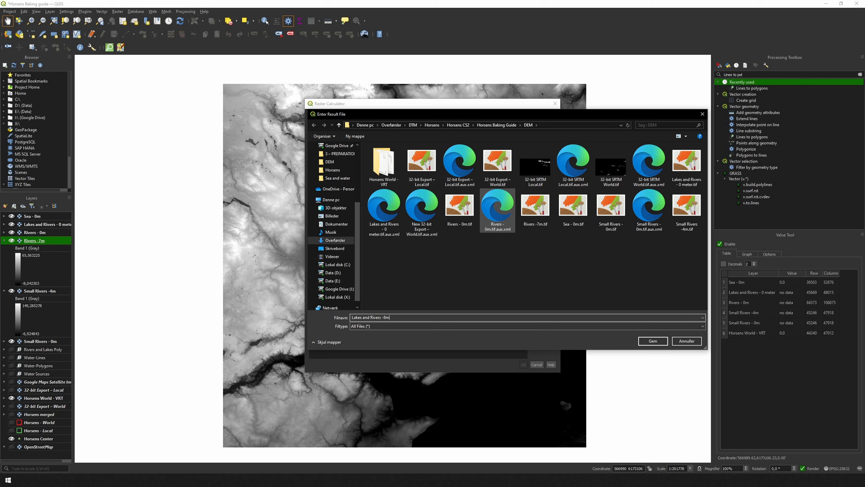
{"action": "left_click", "coordinate": [647, 342]}
{"action": "left_click", "coordinate": [522, 366]}
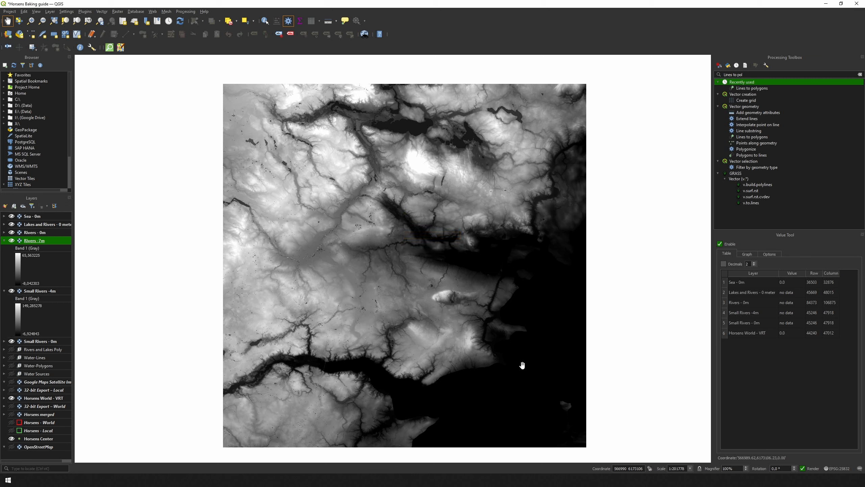
Step: Start another Raster Calculator run with the band "Sea - 0m@1" as the expression
{"action": "left_click", "coordinate": [121, 15]}
{"action": "left_click", "coordinate": [126, 22]}
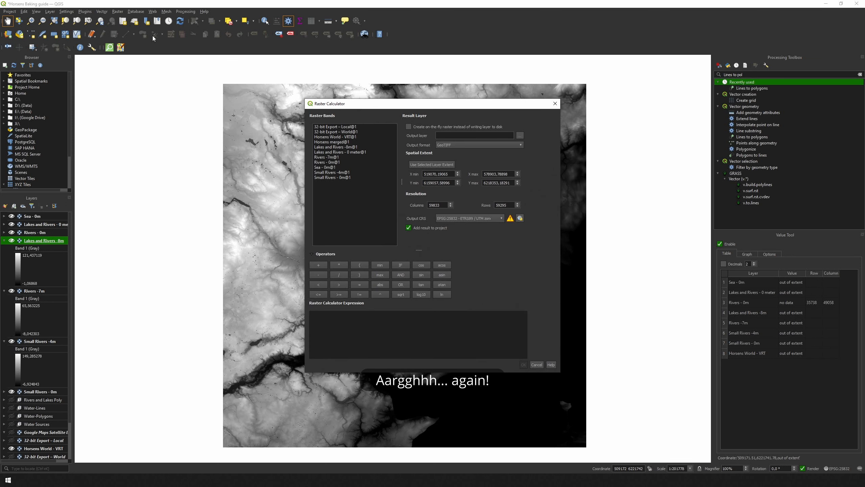
{"action": "double_click", "coordinate": [326, 167]}
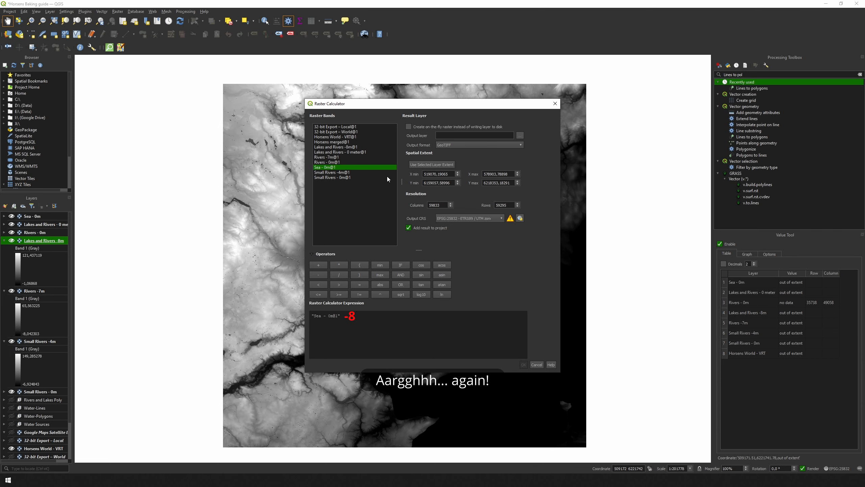
Step: Set the output file to Sea -8m in the DEM folder and run the calculation
{"action": "left_click", "coordinate": [520, 136]}
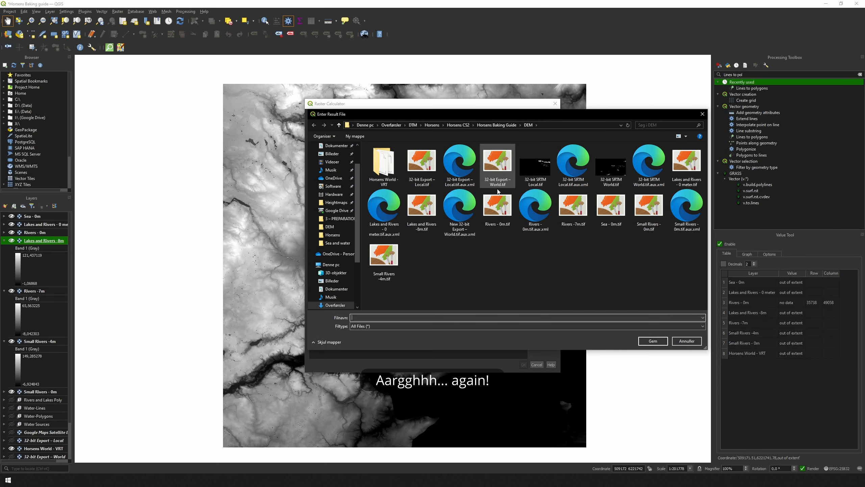
{"action": "type", "text": "Sea 0"}
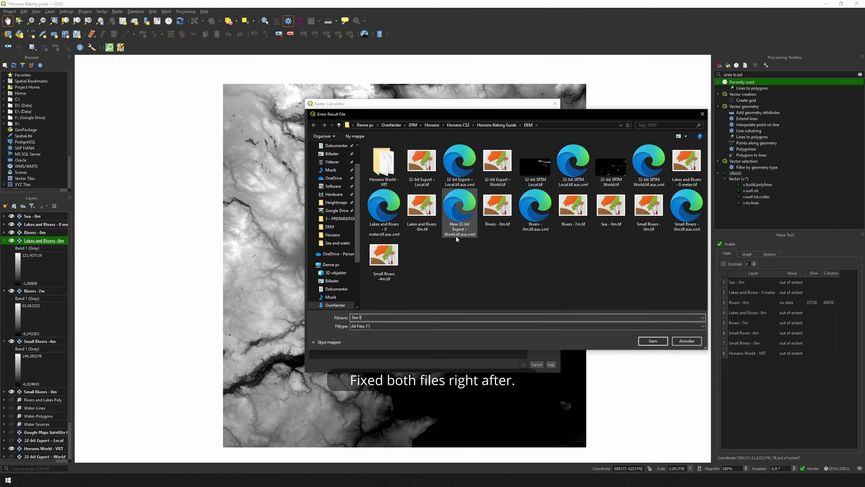
{"action": "key", "text": "BackSpace"}
{"action": "type", "text": "-8m"}
{"action": "left_click", "coordinate": [648, 340]}
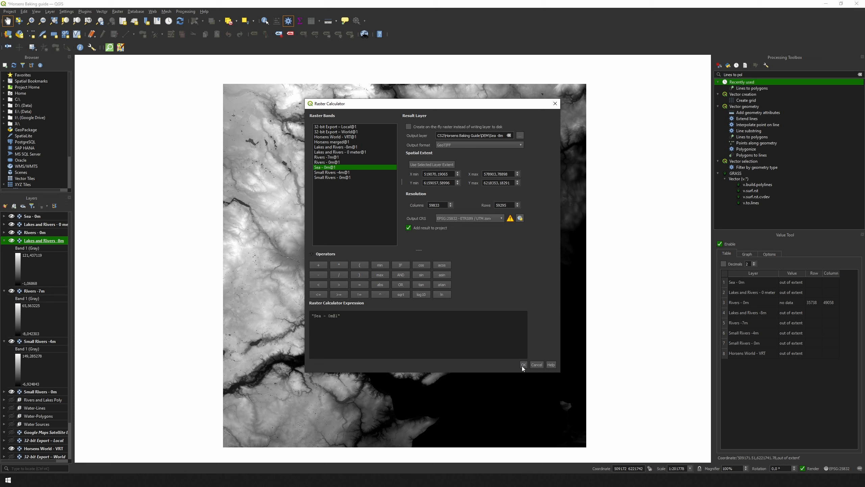
{"action": "left_click", "coordinate": [523, 365]}
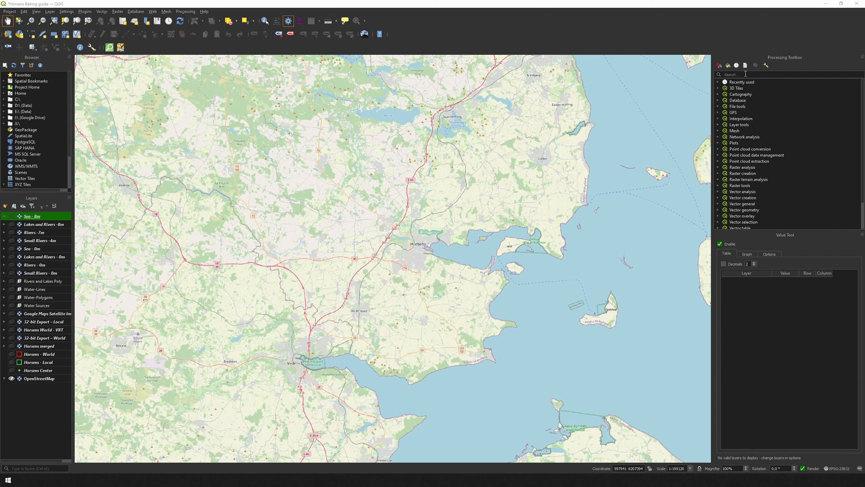
Step: Start r.patch with Sea - 8m, Lakes and Rivers -8m, Rivers -7m, Small Rivers -4m and Horsens World - VRT as the input layers
{"action": "left_click", "coordinate": [745, 74]}
{"action": "type", "text": "r."}
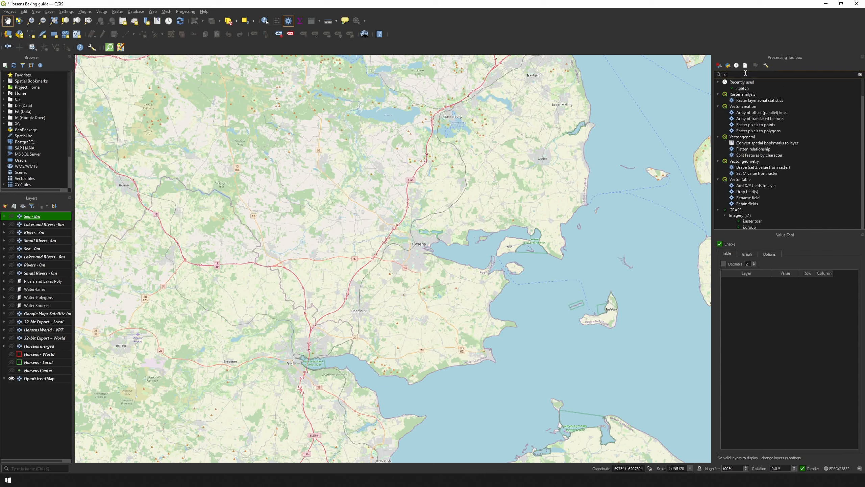
{"action": "type", "text": "patch"}
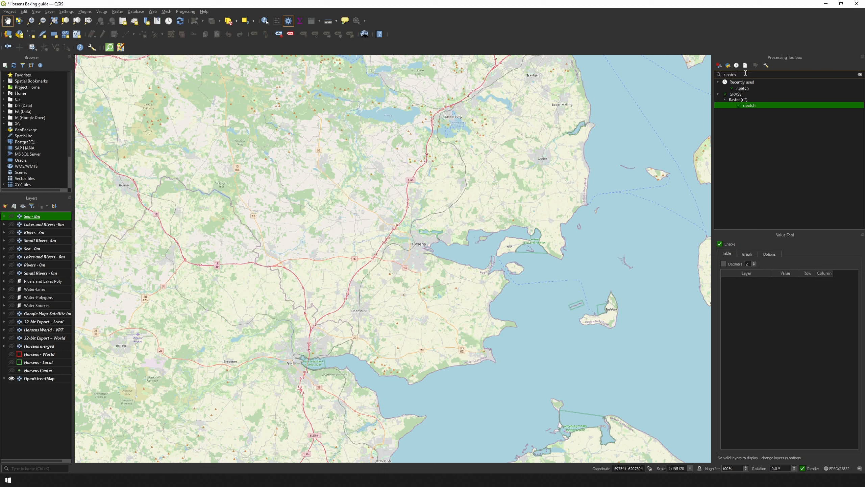
{"action": "double_click", "coordinate": [746, 105]}
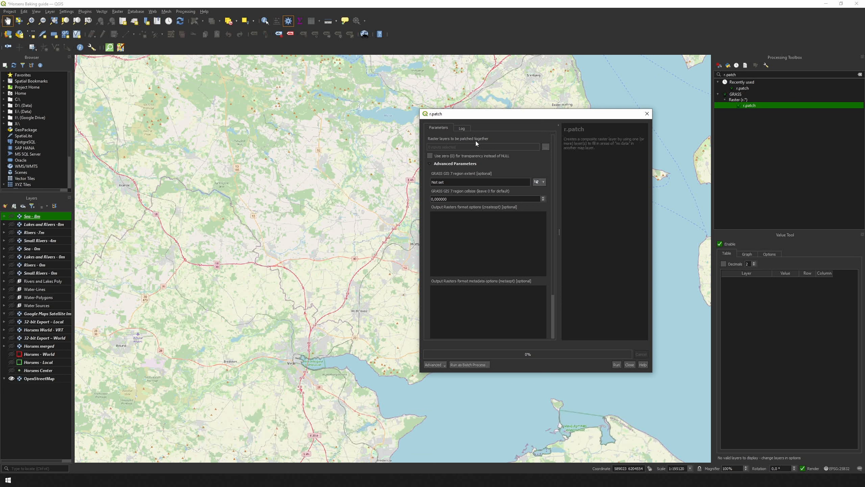
{"action": "mouse_move", "coordinate": [432, 139]}
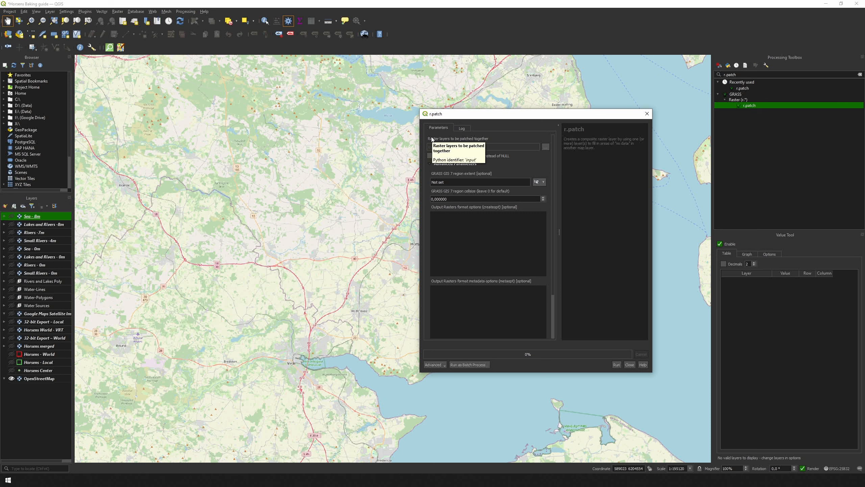
{"action": "left_click", "coordinate": [546, 147]}
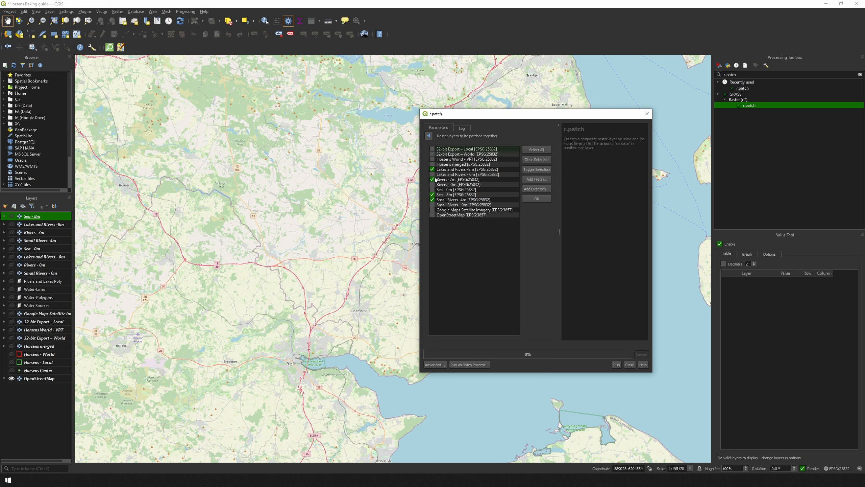
{"action": "left_click", "coordinate": [432, 159]}
Step: Order the patch layers as Sea - 8m, Lakes and Rivers -8m, Rivers -7m, Small Rivers -4m, Horsens World - VRT and accept the selection
{"action": "left_click", "coordinate": [459, 195]}
{"action": "left_click_drag", "start_coordinate": [459, 196], "coordinate": [463, 149]}
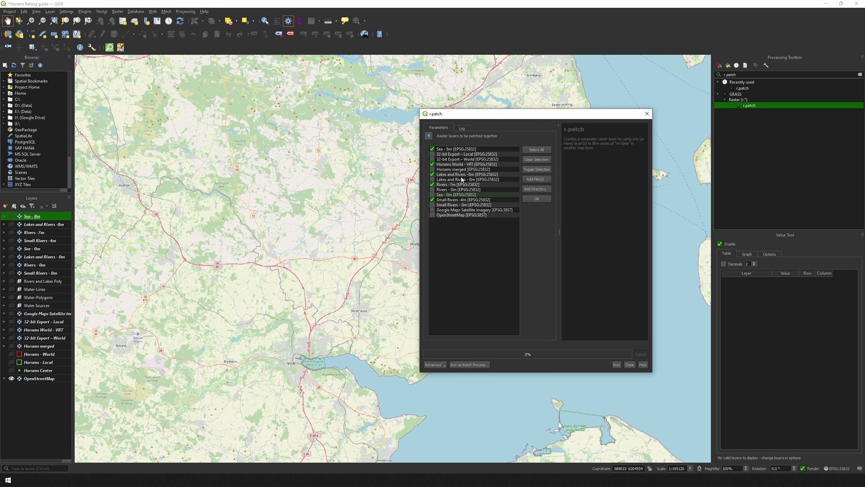
{"action": "left_click_drag", "start_coordinate": [461, 174], "coordinate": [465, 154]}
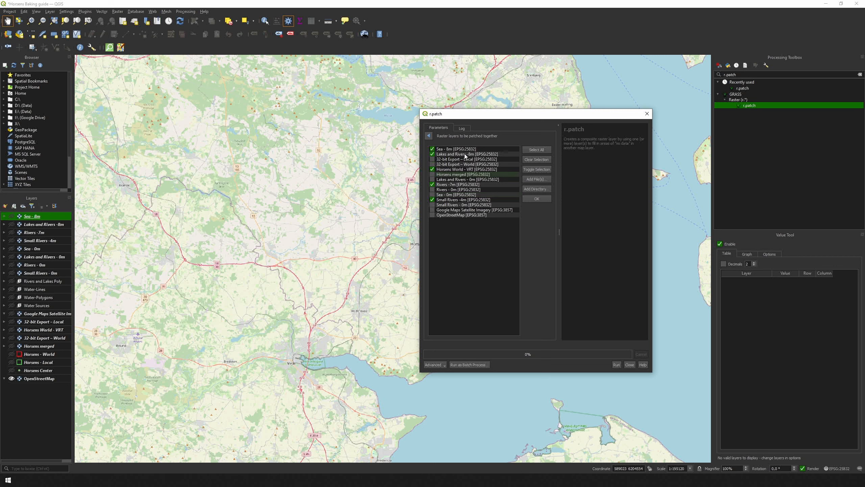
{"action": "left_click", "coordinate": [457, 185]}
{"action": "left_click_drag", "start_coordinate": [455, 186], "coordinate": [460, 159]}
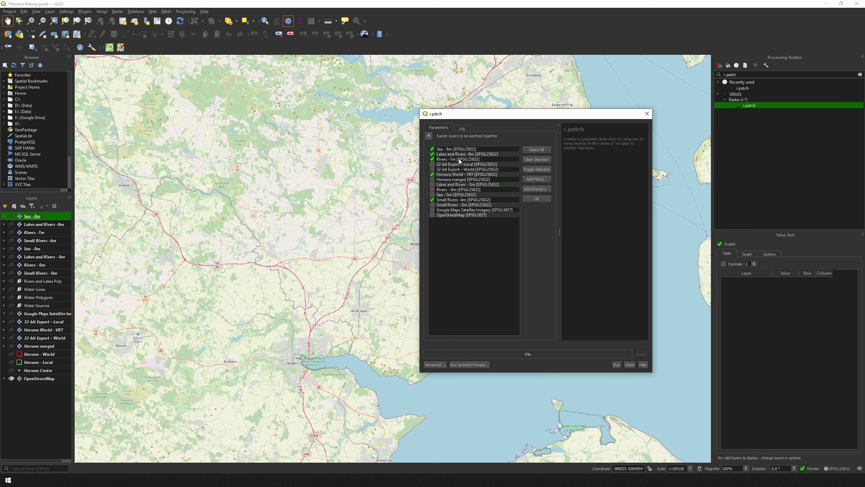
{"action": "left_click", "coordinate": [450, 200]}
{"action": "left_click_drag", "start_coordinate": [450, 203], "coordinate": [457, 169]}
{"action": "left_click", "coordinate": [454, 179]}
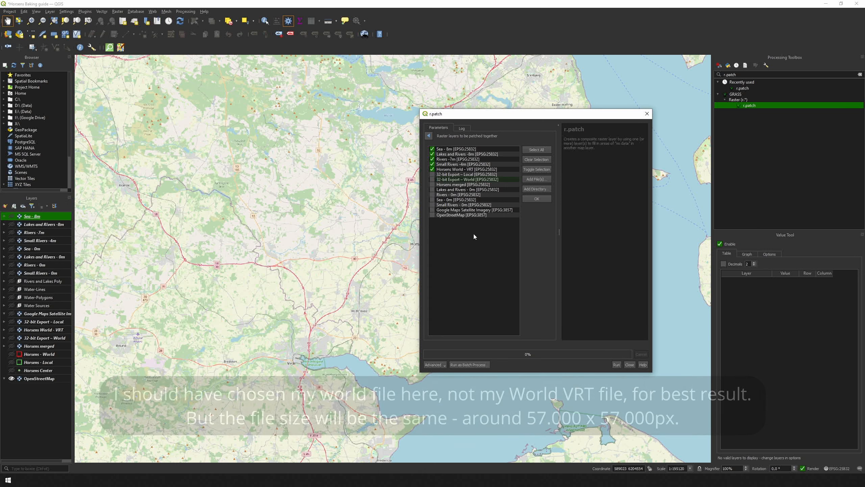
{"action": "left_click", "coordinate": [430, 136]}
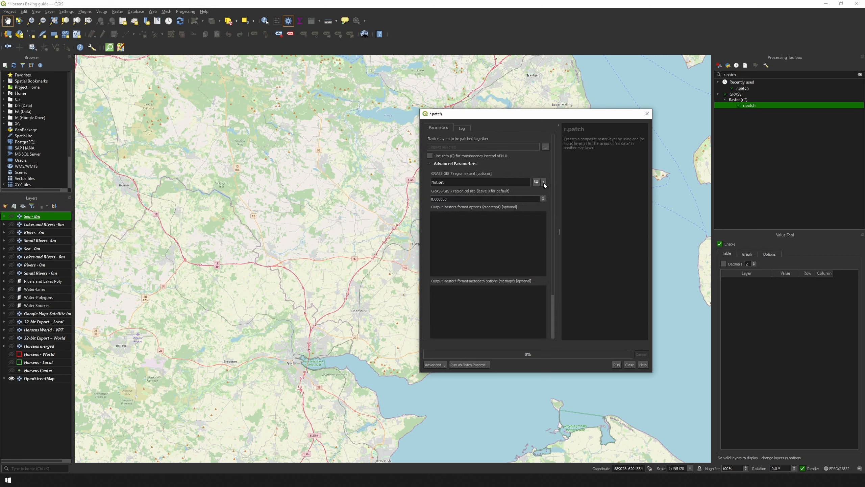
Step: Calculate the region extent from the Horsens World - VRT layer and enter BIGTIFF=YES as the output raster format option
{"action": "left_click", "coordinate": [543, 182]}
{"action": "mouse_move", "coordinate": [585, 193]}
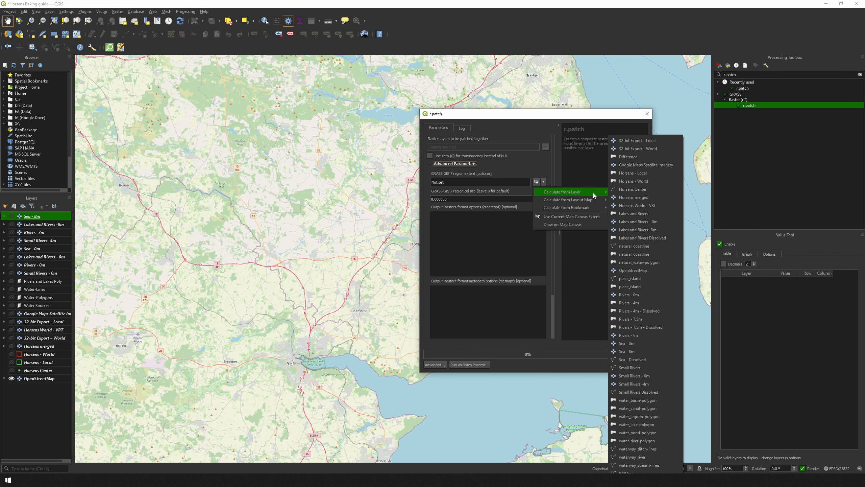
{"action": "left_click", "coordinate": [634, 205]}
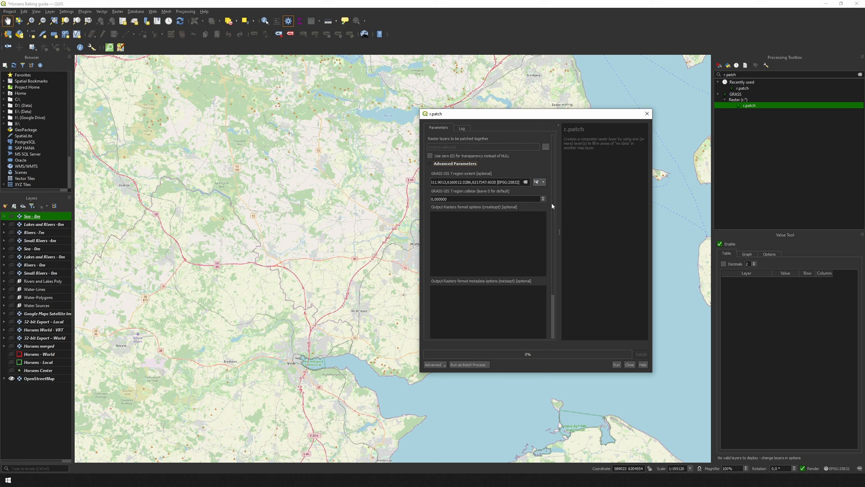
{"action": "left_click", "coordinate": [508, 224]}
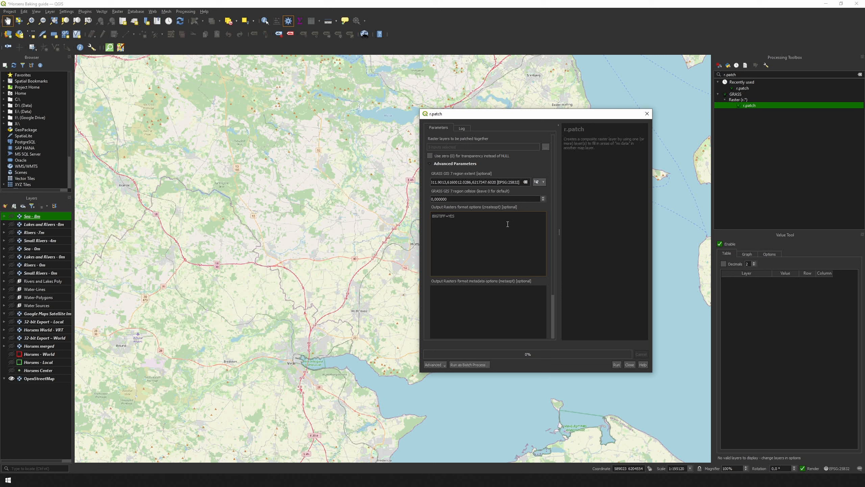
Step: Save the patched output as Horsens World - Final in the DEM folder, overwriting the existing file, run r.patch and close it
{"action": "left_click", "coordinate": [554, 237]}
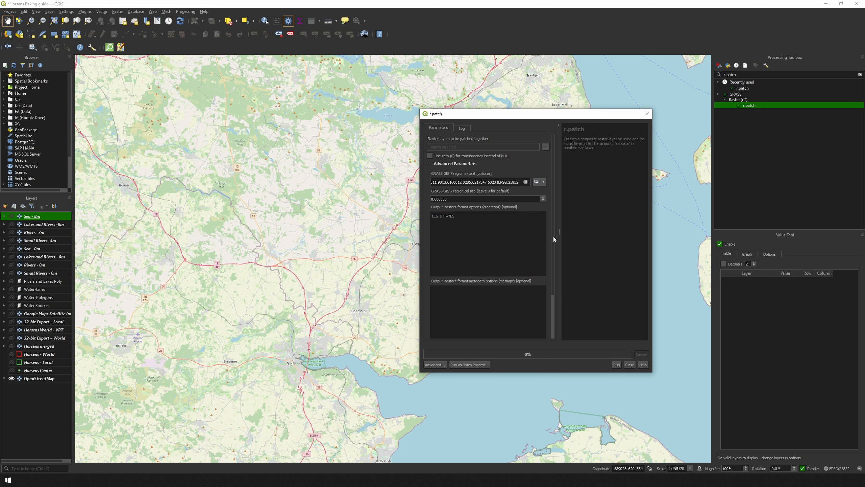
{"action": "scroll", "coordinate": [553, 239], "scroll_direction": "down", "scroll_amount": 3}
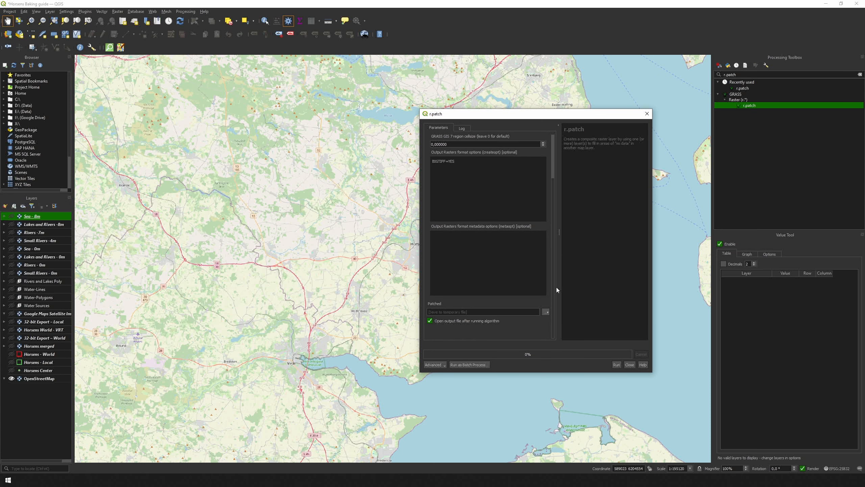
{"action": "left_click", "coordinate": [545, 313]}
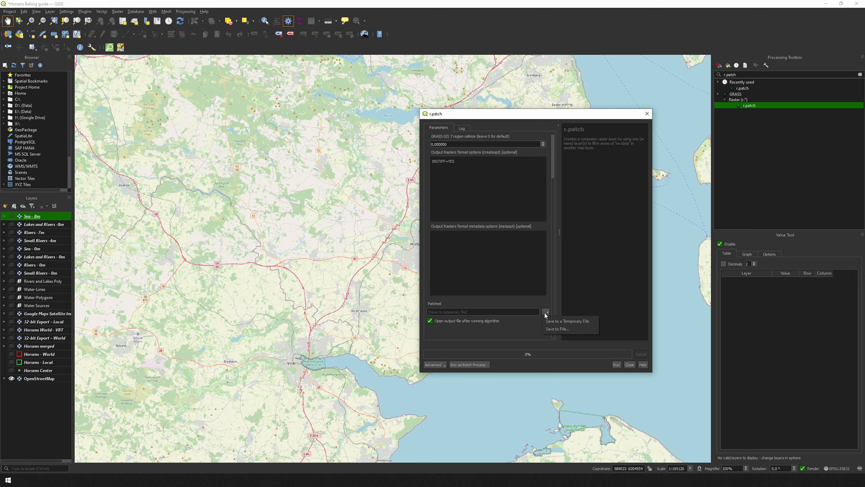
{"action": "left_click", "coordinate": [551, 329]}
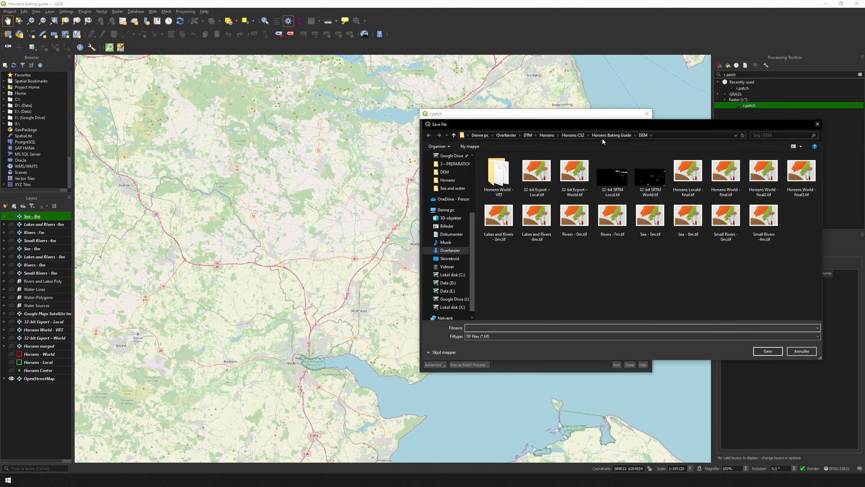
{"action": "type", "text": "Ho"}
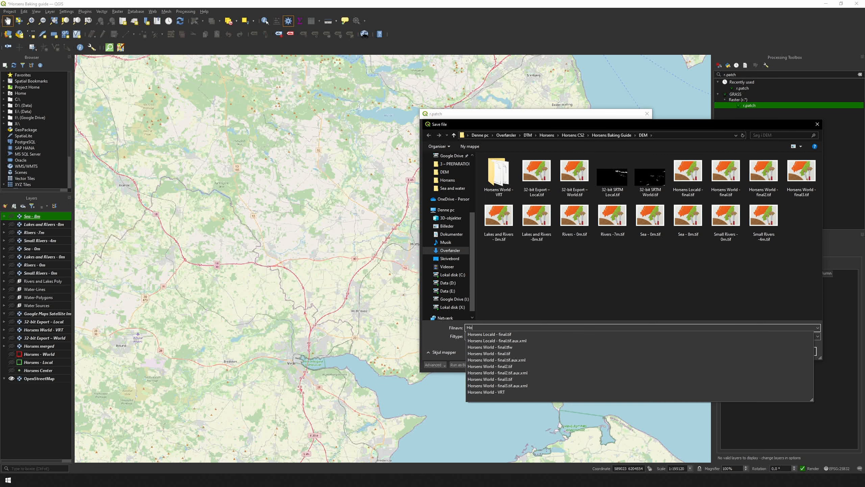
{"action": "type", "text": "rsens W"}
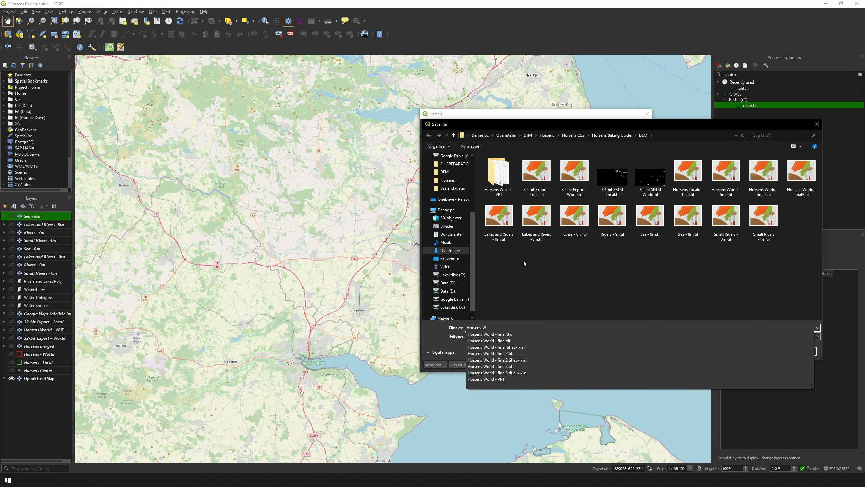
{"action": "type", "text": "orld - Fi"}
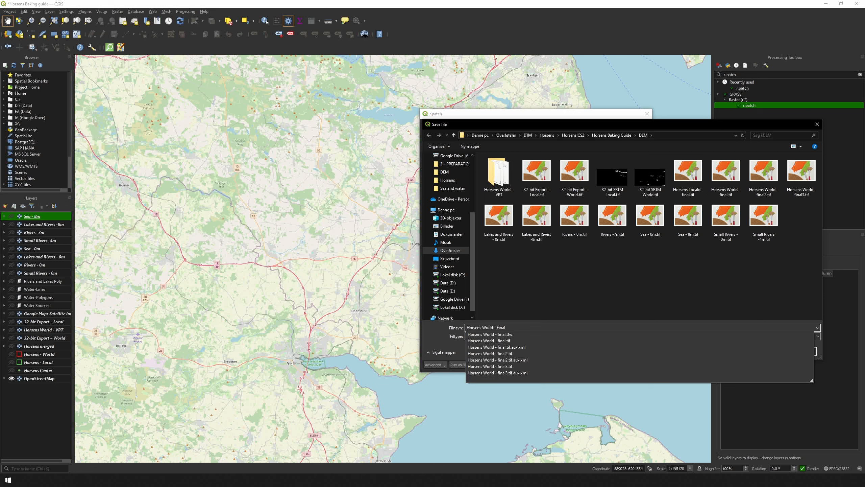
{"action": "type", "text": "nal"}
{"action": "key", "text": "Escape"}
{"action": "left_click", "coordinate": [767, 352]}
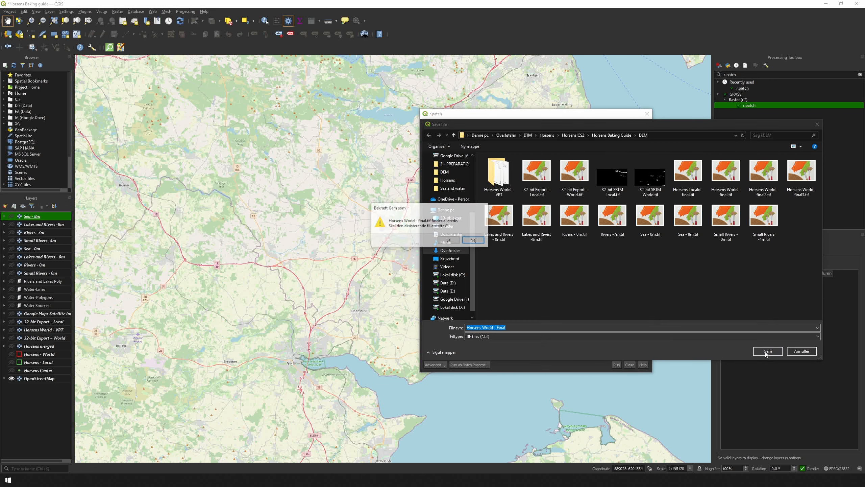
{"action": "left_click", "coordinate": [449, 240]}
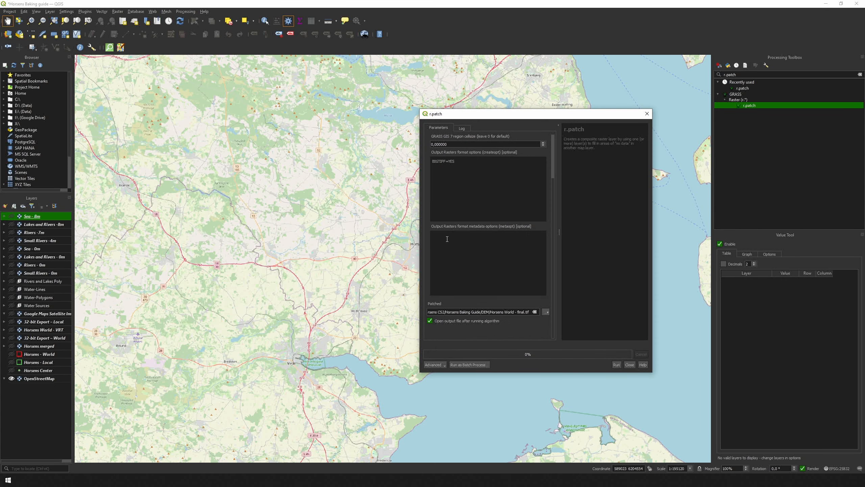
{"action": "left_click", "coordinate": [616, 364]}
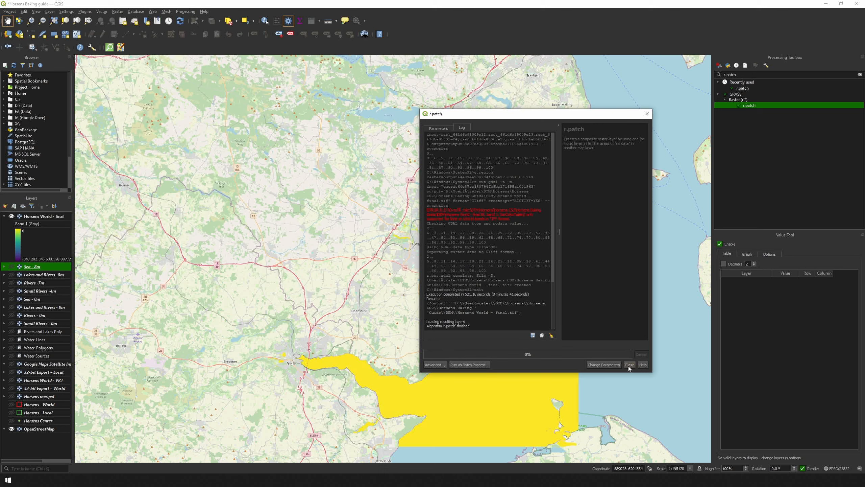
{"action": "left_click", "coordinate": [630, 365]}
Step: Replace all colour ramp classes of the Horsens World - final layer with two entries, 0 and 250
{"action": "double_click", "coordinate": [43, 216]}
{"action": "left_click", "coordinate": [368, 160]}
{"action": "left_click", "coordinate": [450, 224]}
{"action": "key", "text": "ctrl+a"}
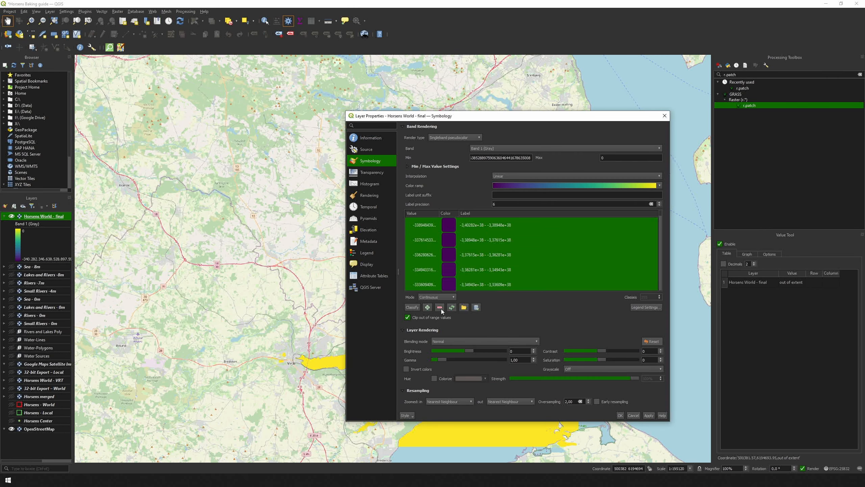
{"action": "left_click", "coordinate": [439, 308]}
{"action": "double_click", "coordinate": [428, 308]}
{"action": "double_click", "coordinate": [416, 240]}
{"action": "type", "text": "250"}
Step: Colour the 0 entry black and the 250 entry white and apply the layer symbology
{"action": "double_click", "coordinate": [449, 225]}
{"action": "left_click", "coordinate": [361, 316]}
{"action": "double_click", "coordinate": [448, 239]}
{"action": "left_click_drag", "start_coordinate": [220, 235], "coordinate": [200, 235]}
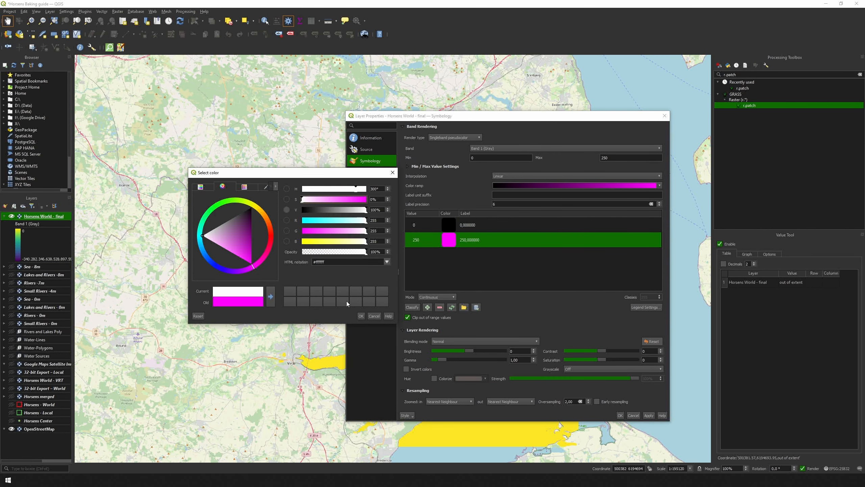
{"action": "left_click", "coordinate": [361, 316]}
{"action": "left_click", "coordinate": [620, 415]}
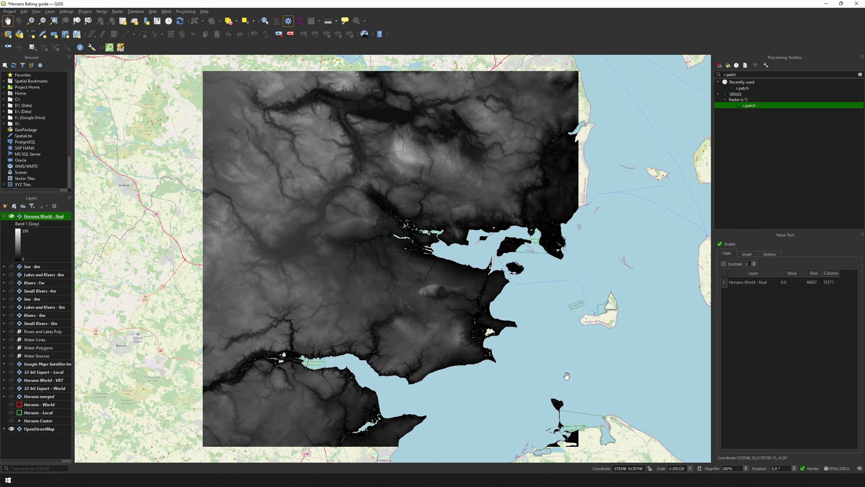
Step: Start another r.patch run with 32-bit Export – Local, Lakes and Rivers -8m, Rivers -7m, Sea - 8m and Small Rivers -4m as inputs
{"action": "double_click", "coordinate": [749, 106]}
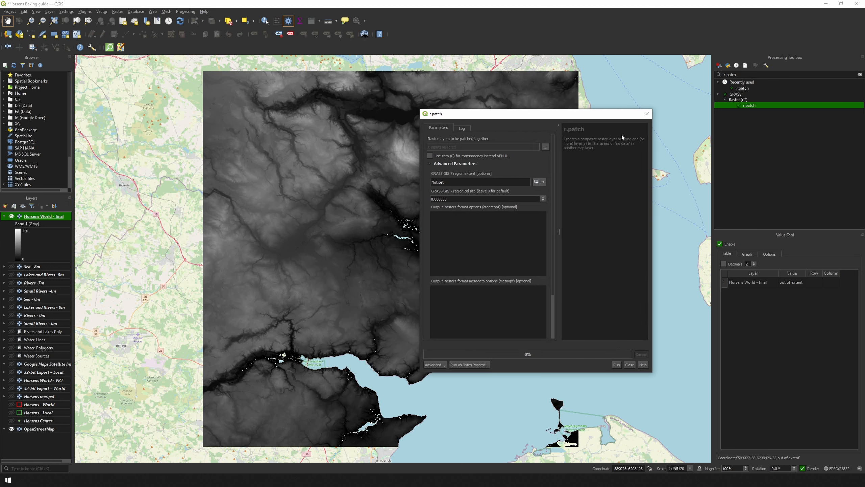
{"action": "left_click", "coordinate": [546, 147]}
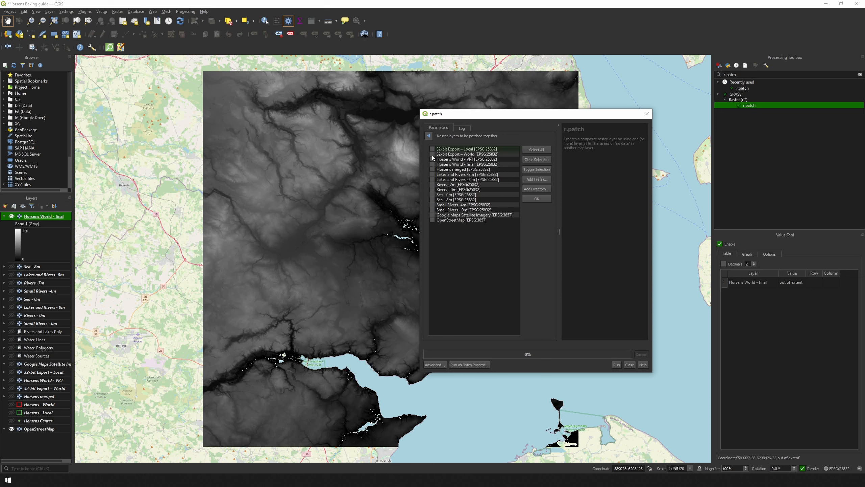
{"action": "left_click", "coordinate": [433, 174]}
{"action": "left_click", "coordinate": [432, 184]}
{"action": "left_click", "coordinate": [432, 200]}
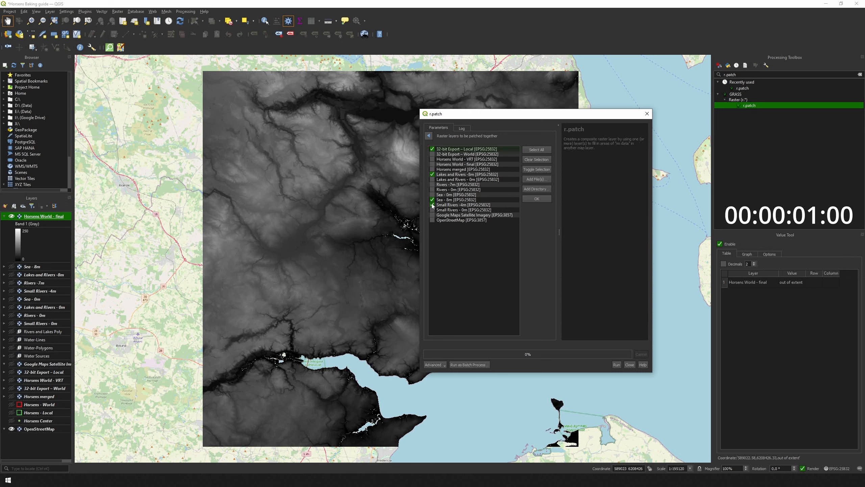
{"action": "left_click", "coordinate": [433, 205]}
Step: Order the patch layers as Sea - 8m, Lakes and Rivers -8m, Rivers -7m, Small Rivers -4m, 32-bit Export – Local and accept the selection
{"action": "left_click_drag", "start_coordinate": [452, 201], "coordinate": [453, 149]}
{"action": "left_click_drag", "start_coordinate": [455, 178], "coordinate": [456, 158]}
{"action": "left_click_drag", "start_coordinate": [447, 206], "coordinate": [456, 169]}
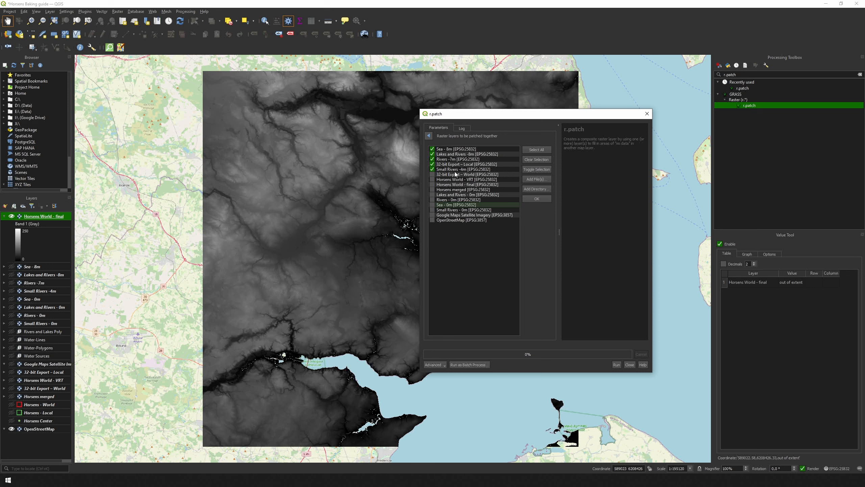
{"action": "left_click", "coordinate": [453, 170]}
{"action": "left_click_drag", "start_coordinate": [453, 170], "coordinate": [455, 164]}
{"action": "left_click", "coordinate": [454, 172]}
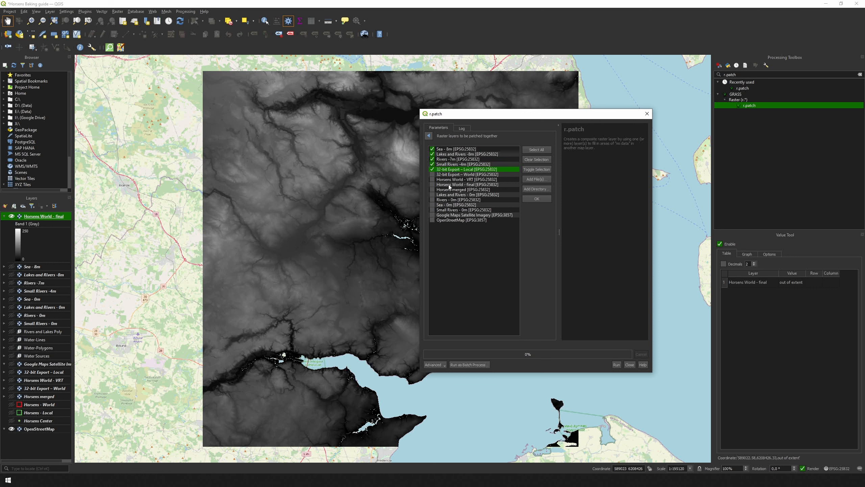
{"action": "left_click", "coordinate": [429, 136]}
Step: Take the r.patch region extent from the 32-bit Export – Local layer and add the raster format option BIGTIFF=YES
{"action": "left_click", "coordinate": [543, 181]}
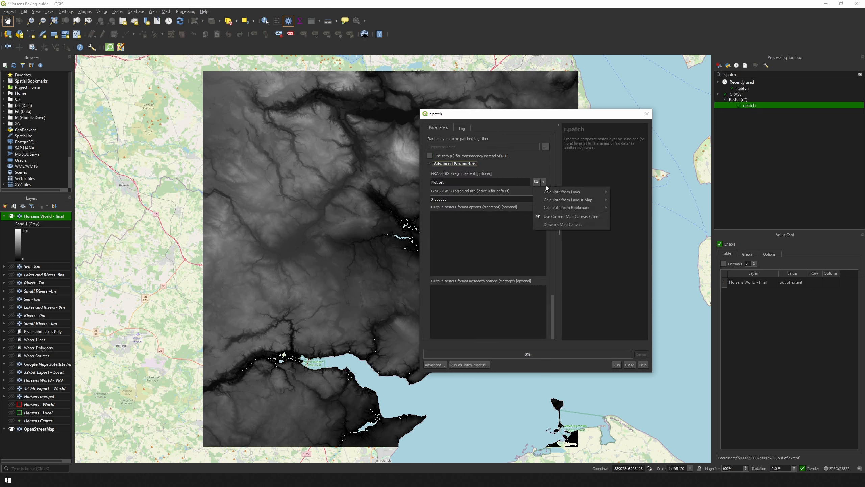
{"action": "mouse_move", "coordinate": [577, 192]}
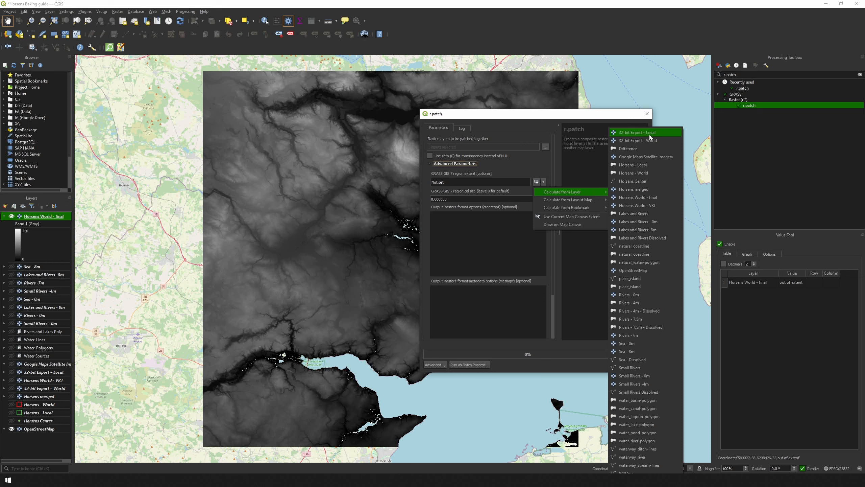
{"action": "left_click", "coordinate": [638, 132]}
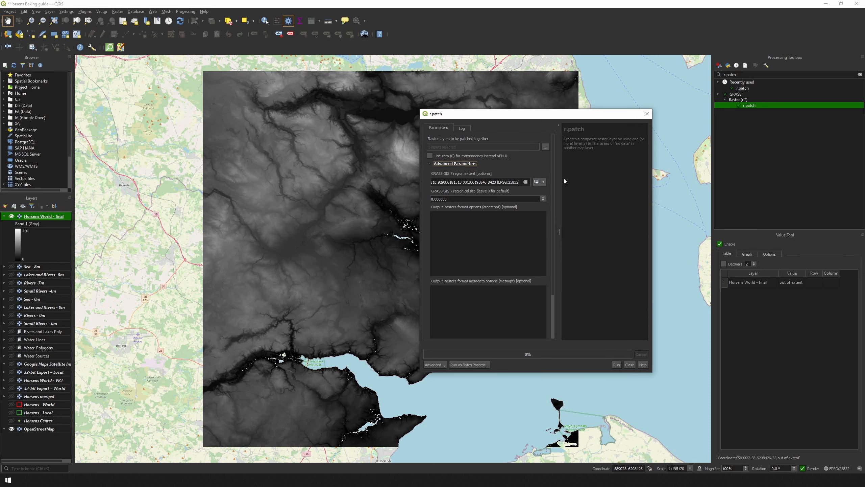
{"action": "left_click", "coordinate": [508, 234]}
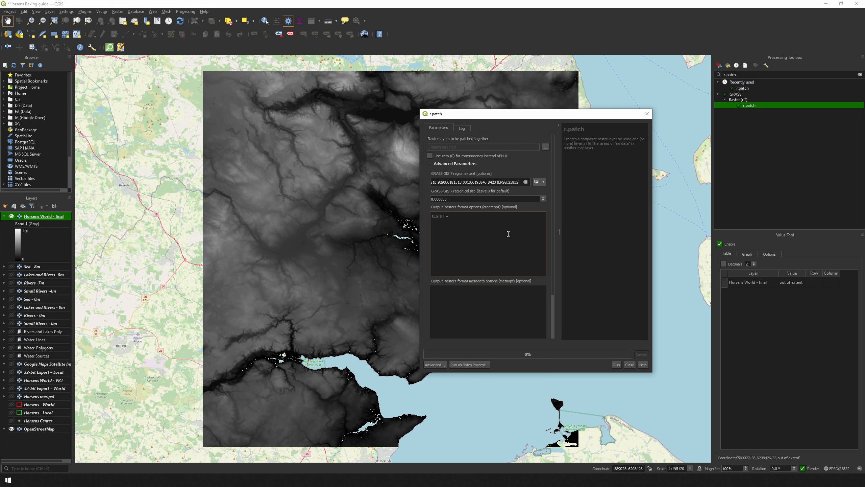
{"action": "type", "text": "BIGTIFF=YES"}
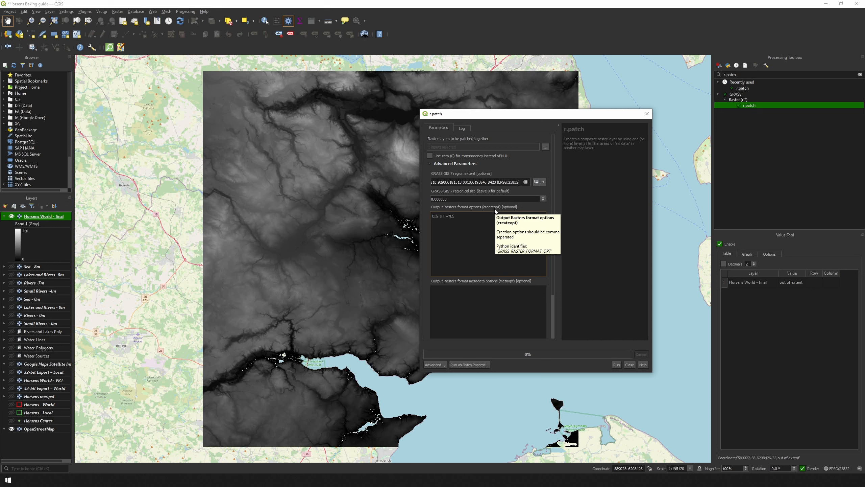
Step: Set the patched output file to Horsens Local -Final in the DEM folder and run r.patch
{"action": "scroll", "coordinate": [549, 203], "scroll_direction": "down", "scroll_amount": 1}
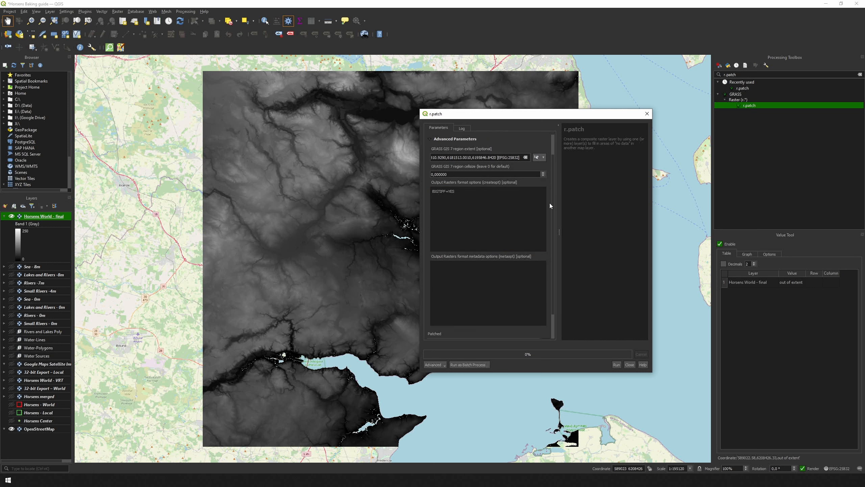
{"action": "scroll", "coordinate": [550, 211], "scroll_direction": "down", "scroll_amount": 1}
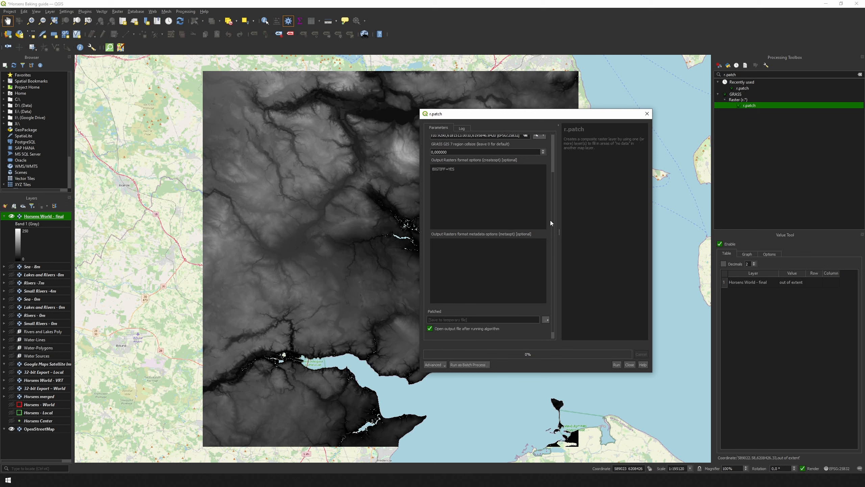
{"action": "left_click", "coordinate": [545, 315]}
{"action": "left_click", "coordinate": [551, 332]}
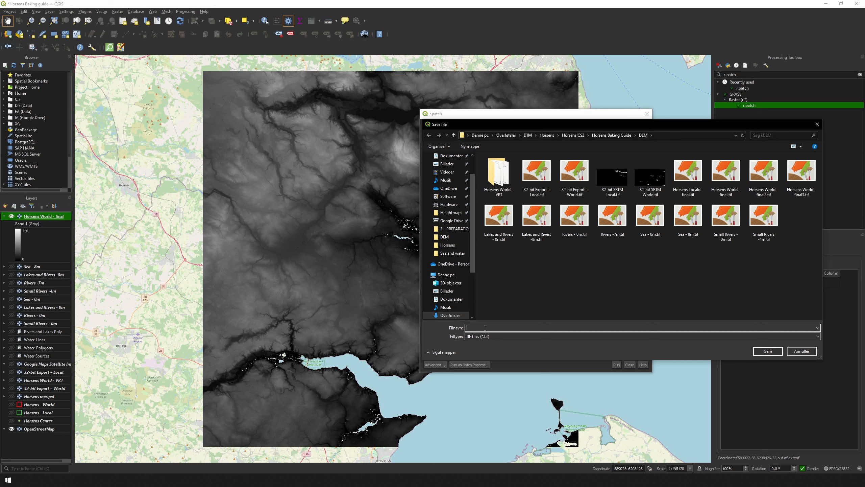
{"action": "type", "text": "Hors"}
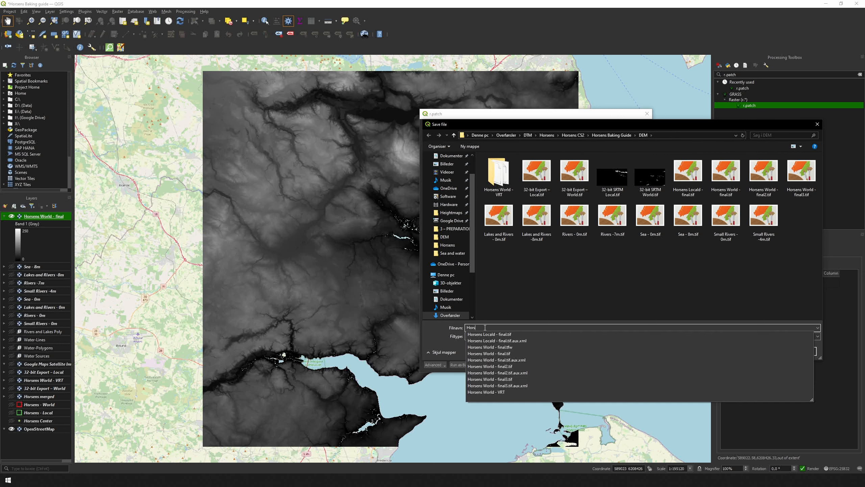
{"action": "type", "text": "ens Local -"}
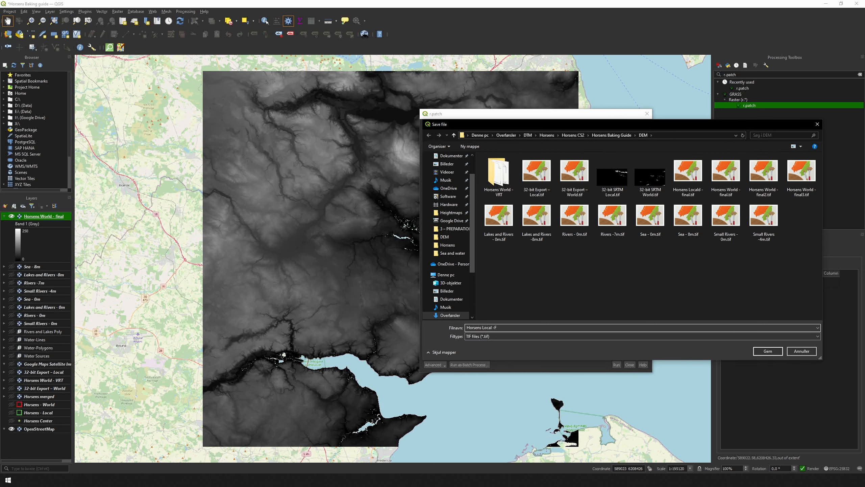
{"action": "type", "text": "Final"}
{"action": "left_click", "coordinate": [763, 352]}
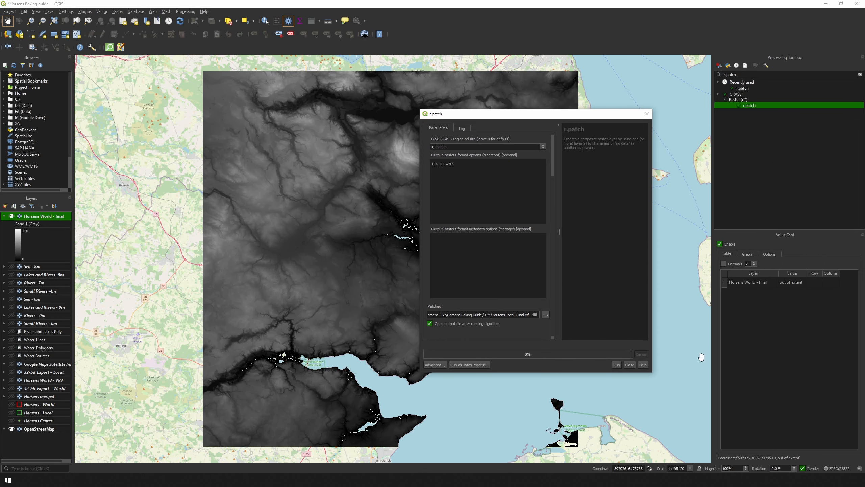
{"action": "left_click", "coordinate": [616, 365]}
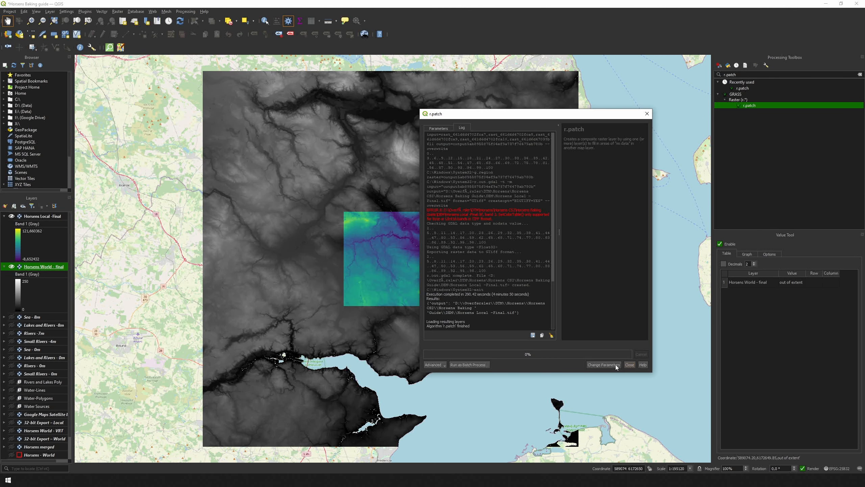
{"action": "left_click", "coordinate": [629, 365]}
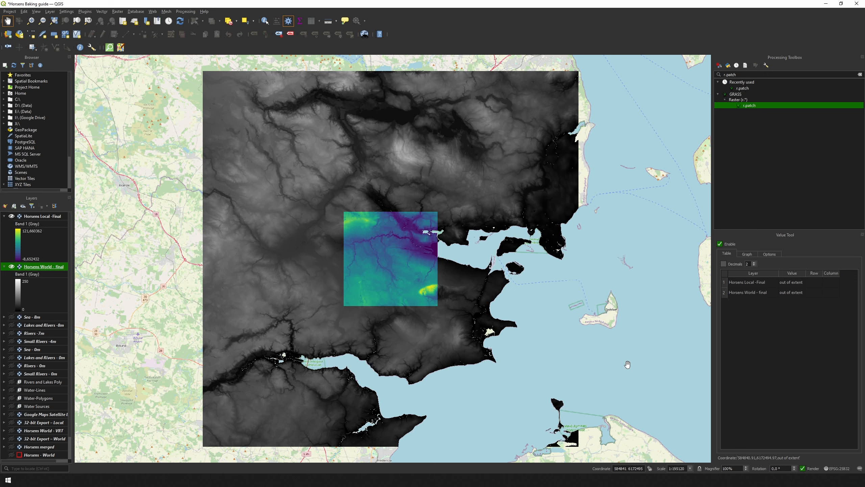
Step: Style the Horsens Local -Final layer with a two-entry colour ramp from black at 0 to white at 250
{"action": "double_click", "coordinate": [42, 216]}
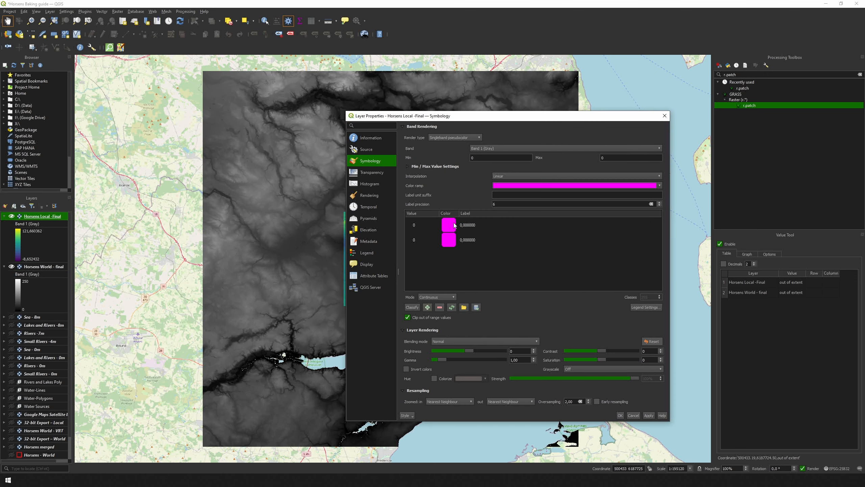
{"action": "double_click", "coordinate": [425, 240]}
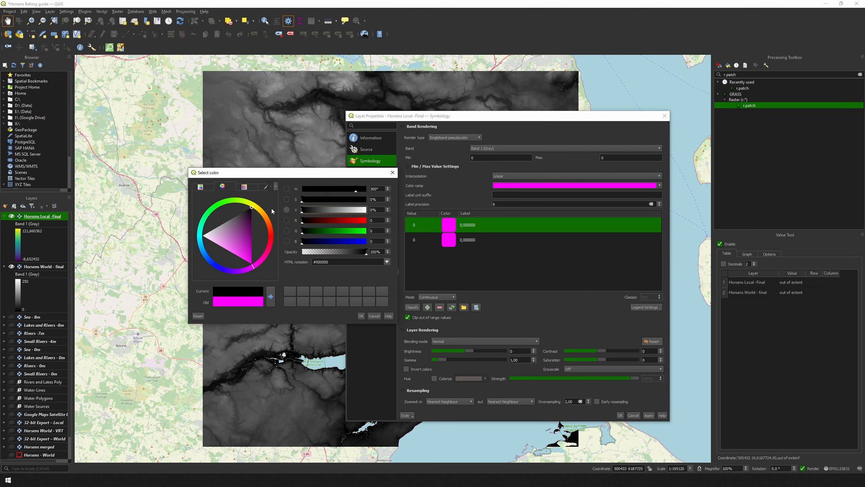
{"action": "key", "text": "Escape"}
{"action": "double_click", "coordinate": [424, 240]}
{"action": "left_click", "coordinate": [361, 316]}
{"action": "left_click", "coordinate": [621, 415]}
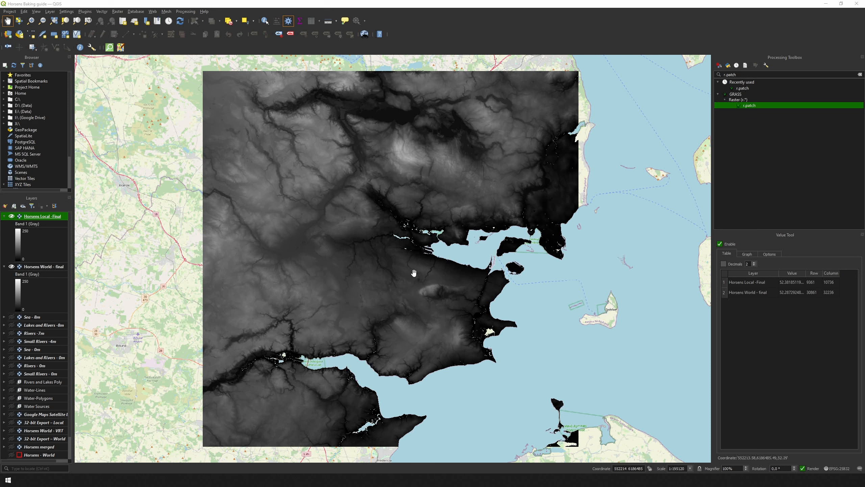
Step: Start a Translate (Convert Format) raster conversion with Horsens World - final as the input layer
{"action": "left_click", "coordinate": [117, 12]}
{"action": "mouse_move", "coordinate": [152, 69]}
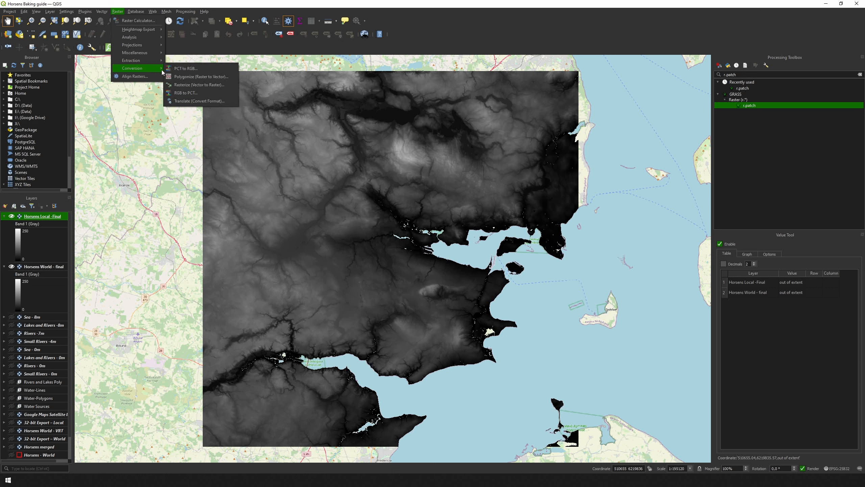
{"action": "left_click", "coordinate": [199, 101]}
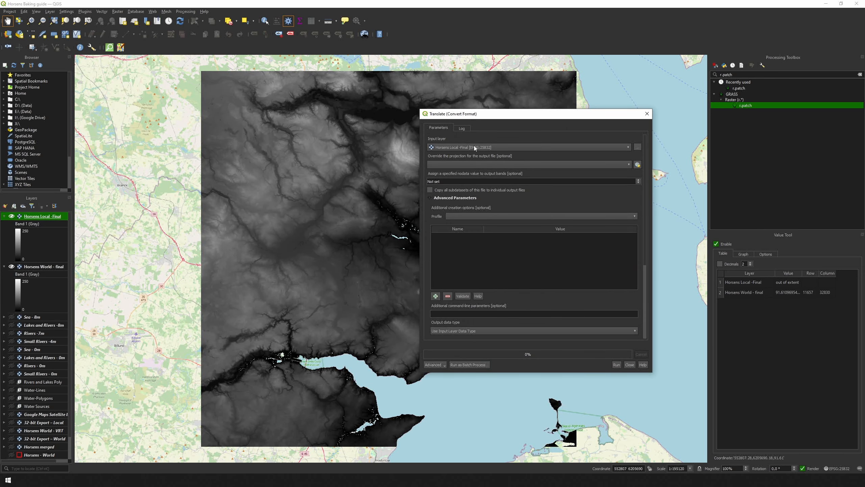
{"action": "left_click", "coordinate": [475, 147]}
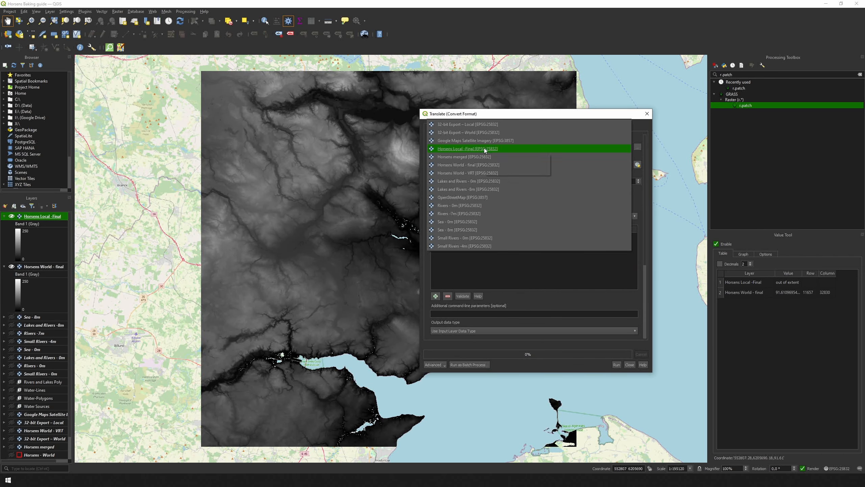
{"action": "left_click", "coordinate": [499, 165]}
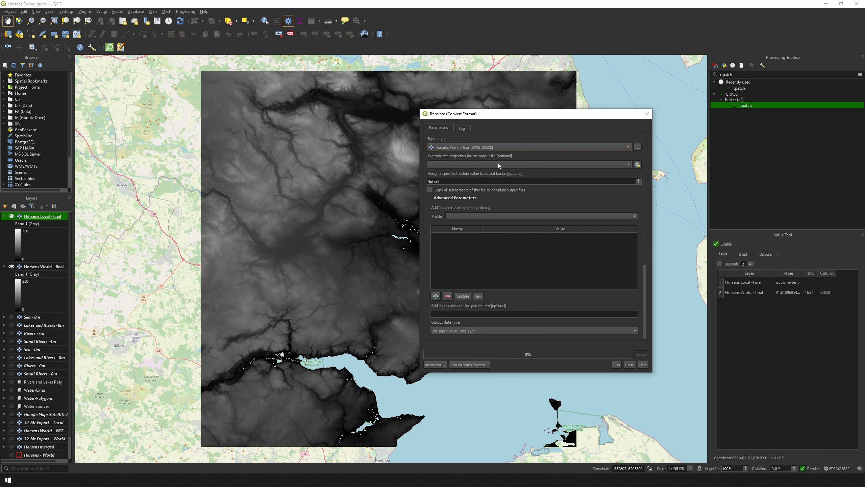
Step: Override the output projection with the project CRS EPSG:25832 and choose the No Compression profile
{"action": "left_click", "coordinate": [492, 165]}
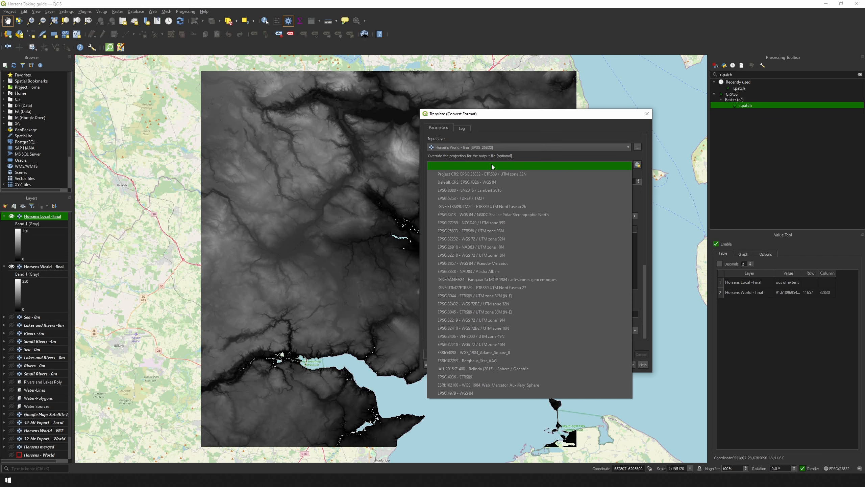
{"action": "left_click", "coordinate": [488, 178]}
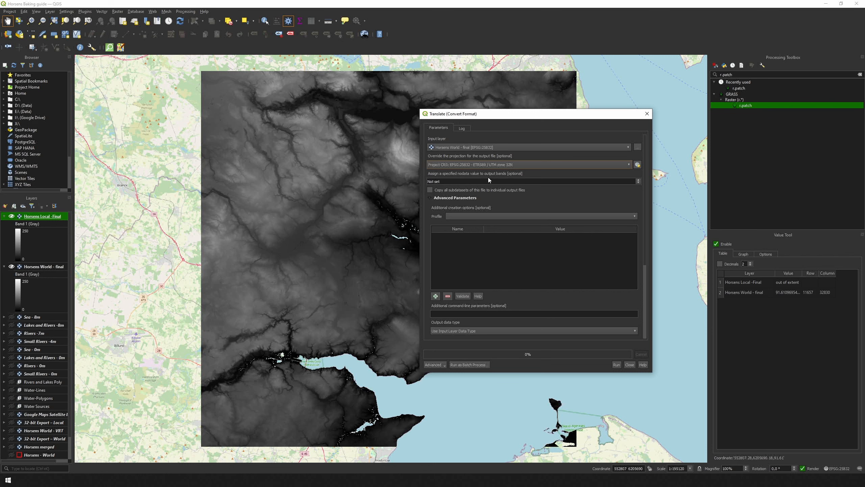
{"action": "left_click", "coordinate": [485, 216]}
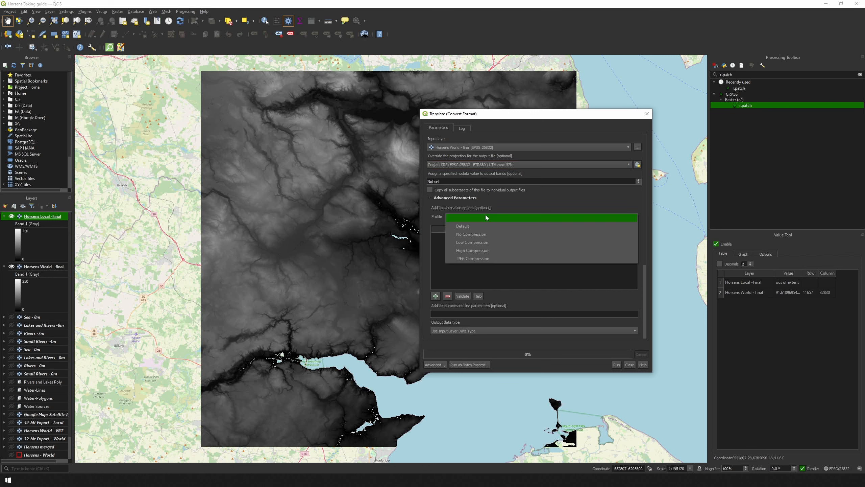
{"action": "left_click", "coordinate": [483, 234]}
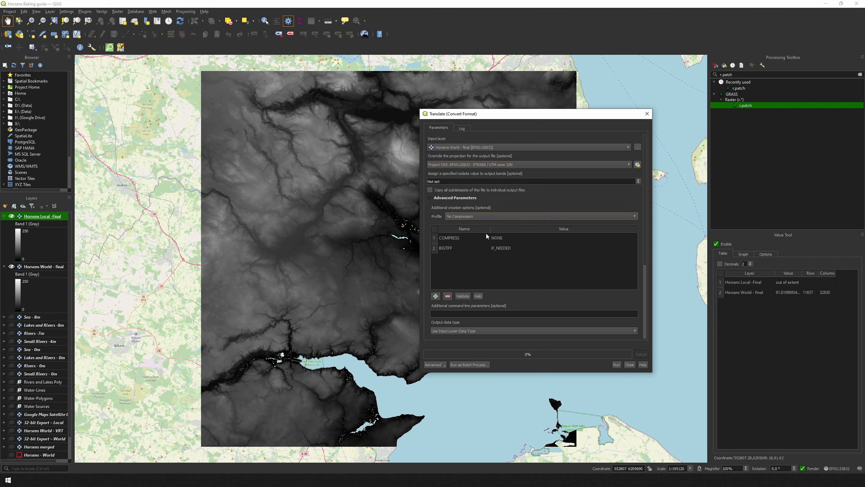
{"action": "left_click", "coordinate": [479, 313]}
{"action": "key", "text": "ctrl+v"}
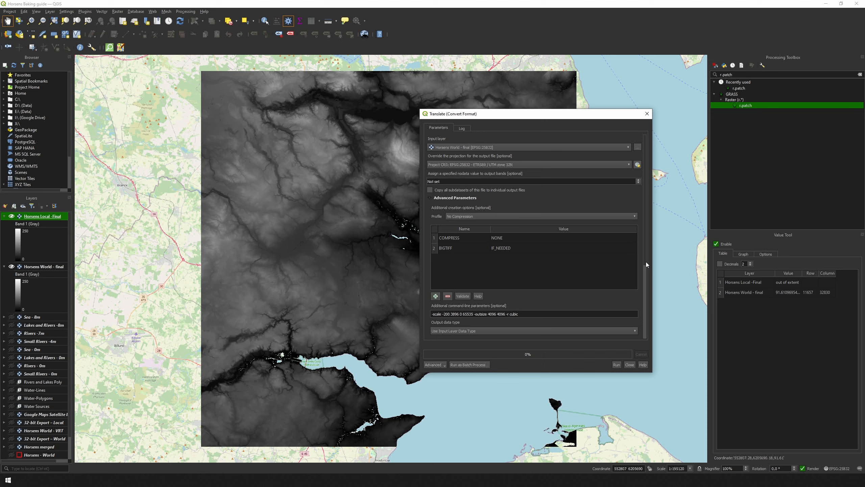
{"action": "left_click_drag", "start_coordinate": [647, 261], "coordinate": [656, 312]}
{"action": "left_click", "coordinate": [535, 254]}
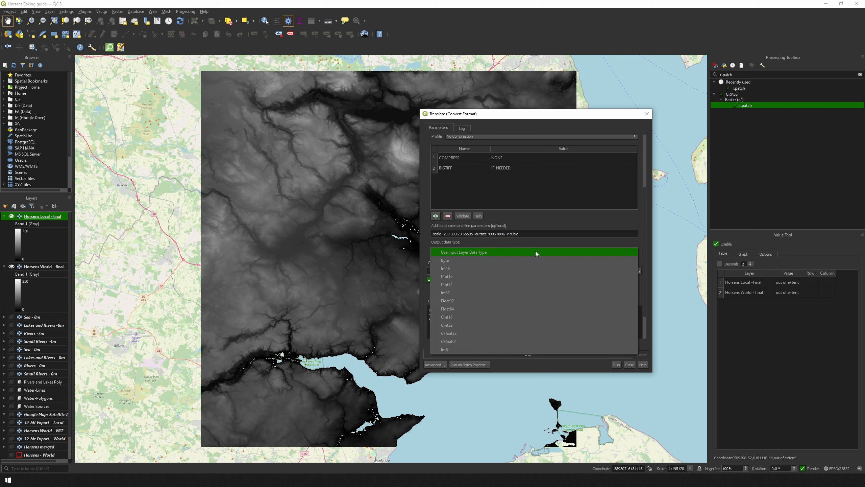
{"action": "left_click", "coordinate": [514, 277]}
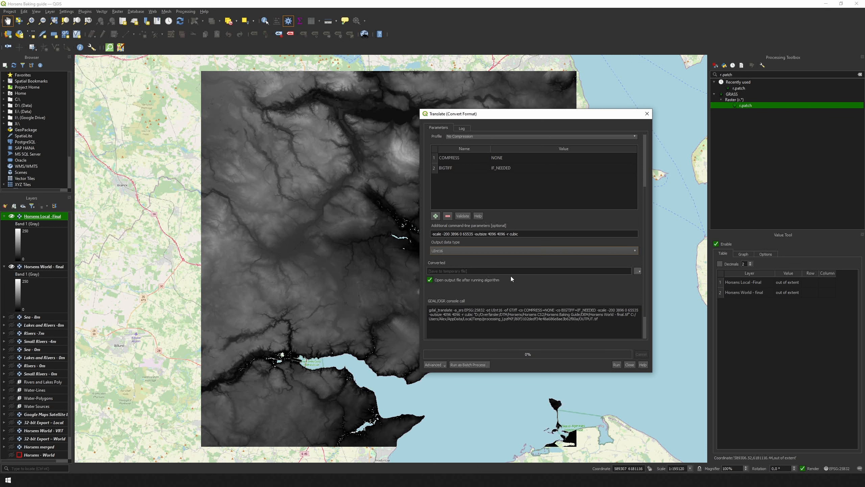
Step: Set the converted output file to Horsens World +200m in the Horsens Baking Guide's Output folder
{"action": "left_click", "coordinate": [637, 271]}
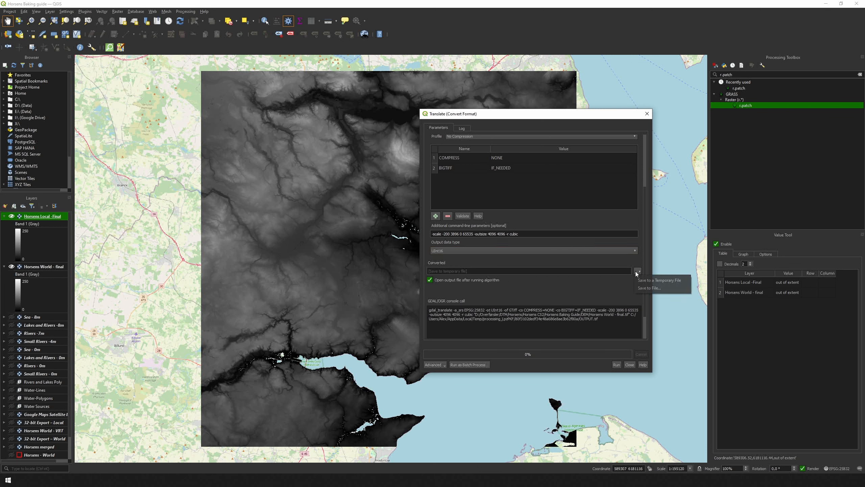
{"action": "left_click", "coordinate": [643, 289]}
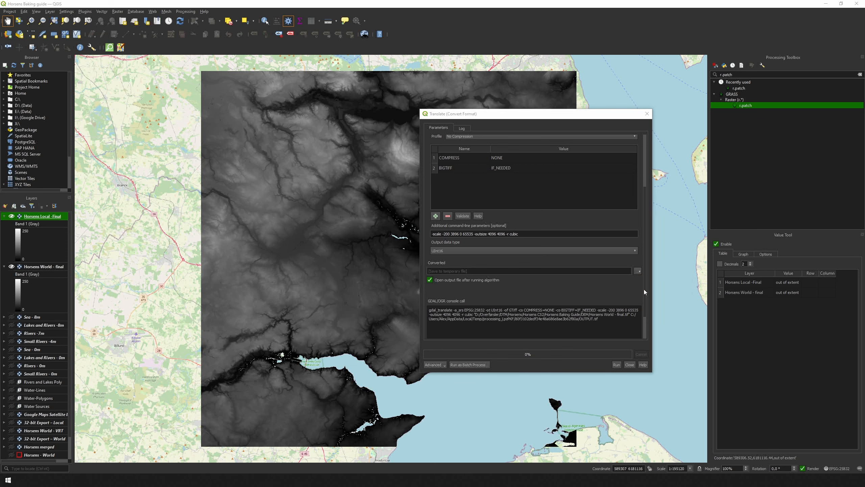
{"action": "left_click", "coordinate": [607, 136]}
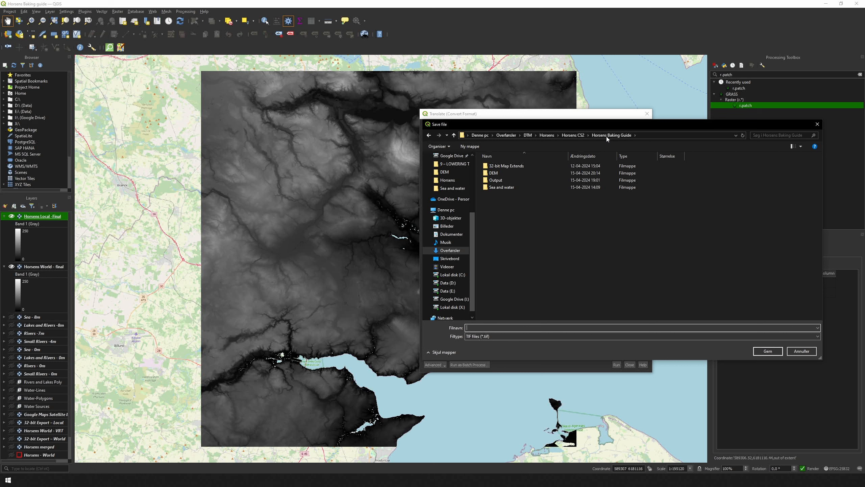
{"action": "double_click", "coordinate": [496, 180]}
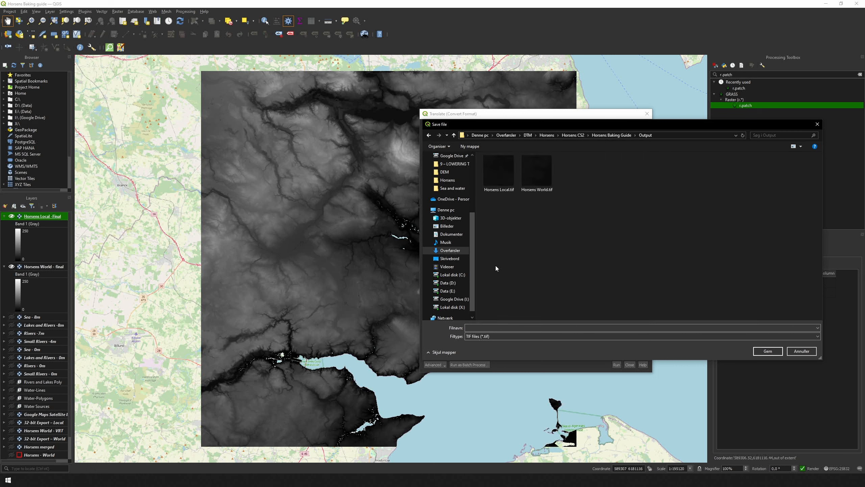
{"action": "left_click", "coordinate": [479, 327]}
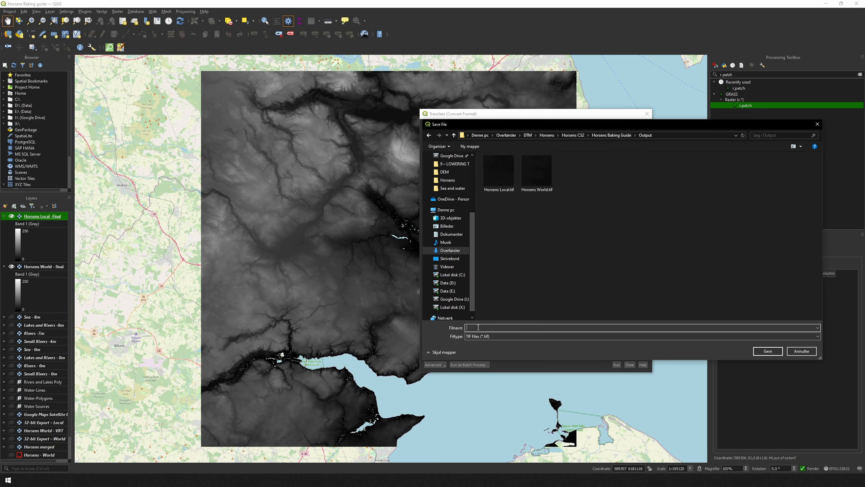
{"action": "type", "text": "Hor"}
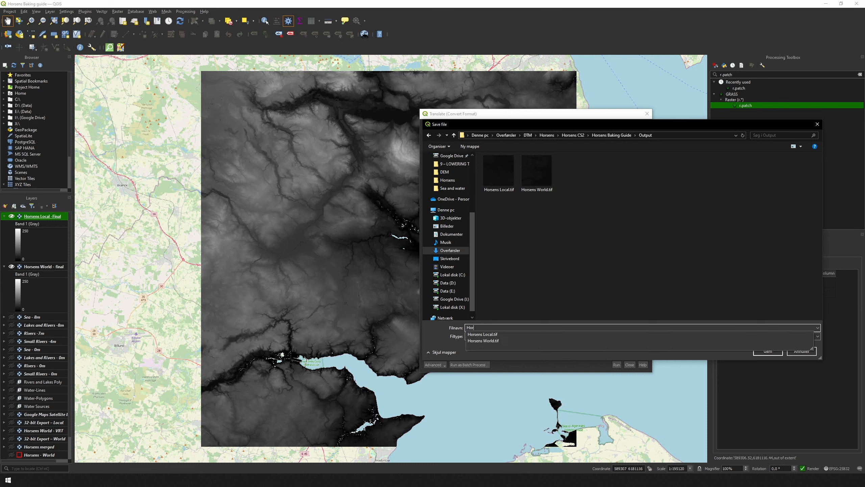
{"action": "type", "text": "sens World"}
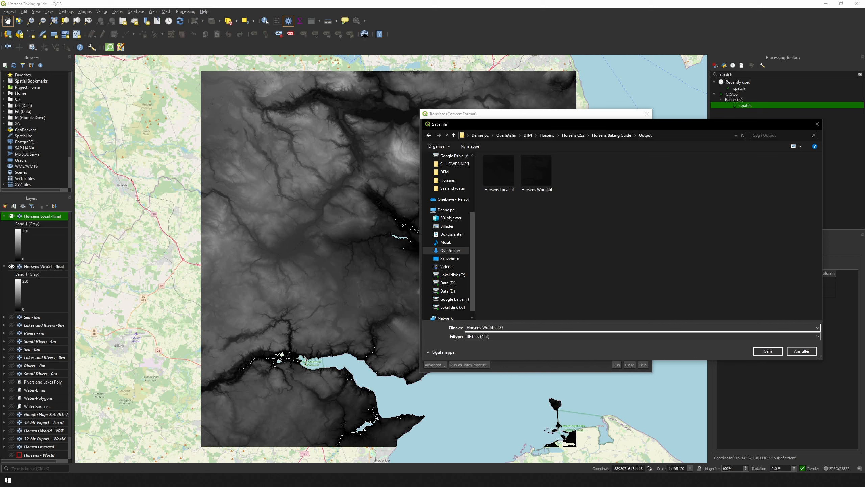
{"action": "type", "text": " +200m"}
{"action": "left_click", "coordinate": [768, 351]}
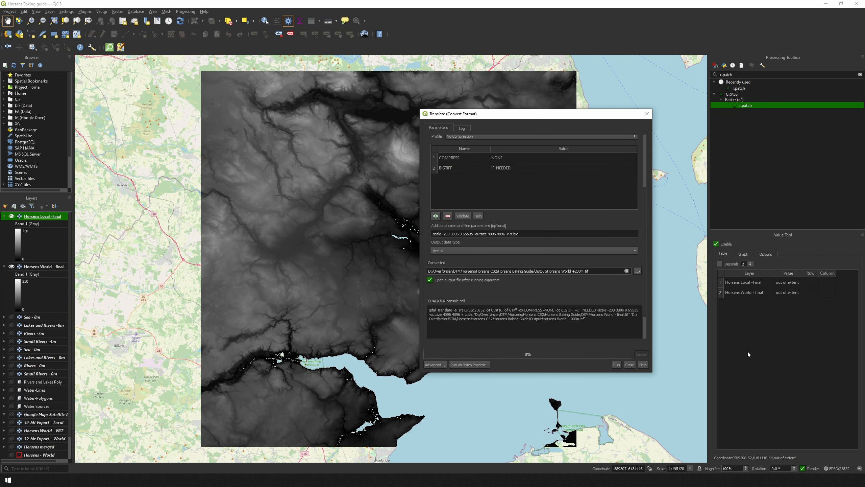
Step: Run the Horsens World conversion and return to its parameters to choose Horsens Local -Final as the input layer
{"action": "left_click", "coordinate": [615, 364]}
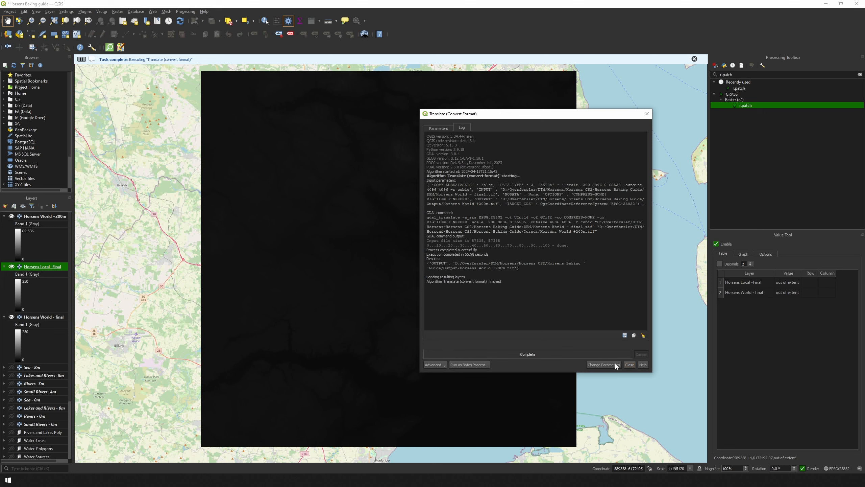
{"action": "left_click", "coordinate": [616, 365]}
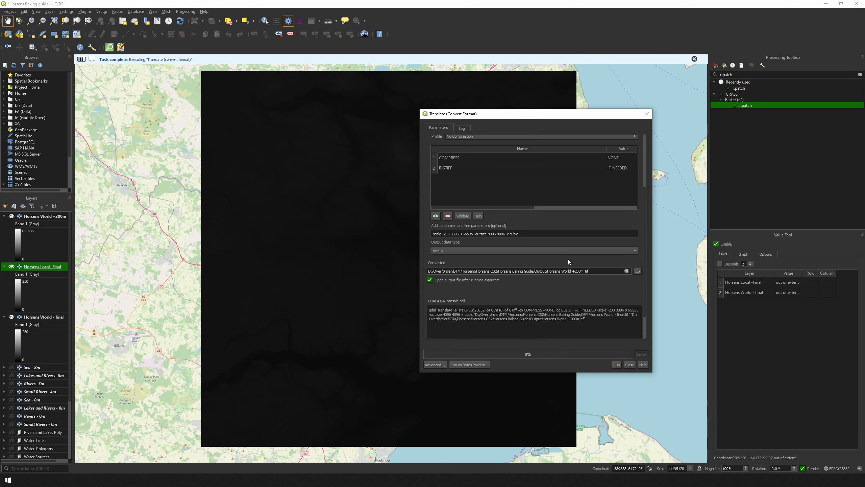
{"action": "left_click_drag", "start_coordinate": [646, 194], "coordinate": [646, 137]}
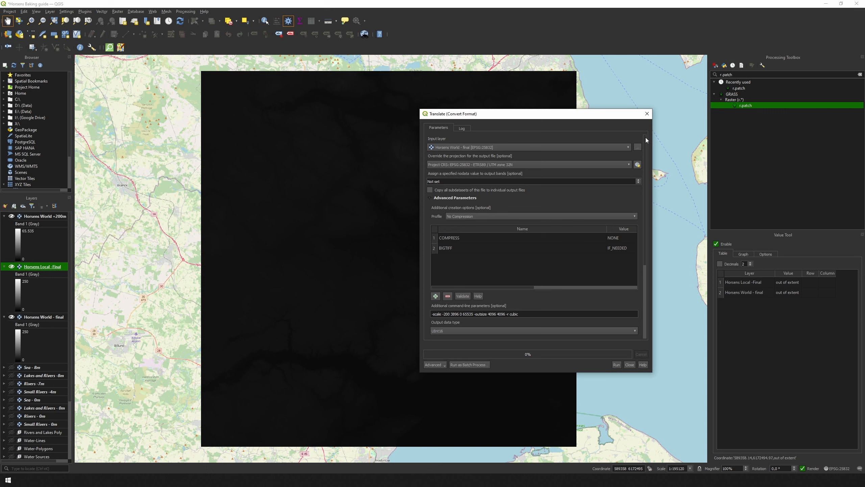
{"action": "left_click", "coordinate": [532, 148]}
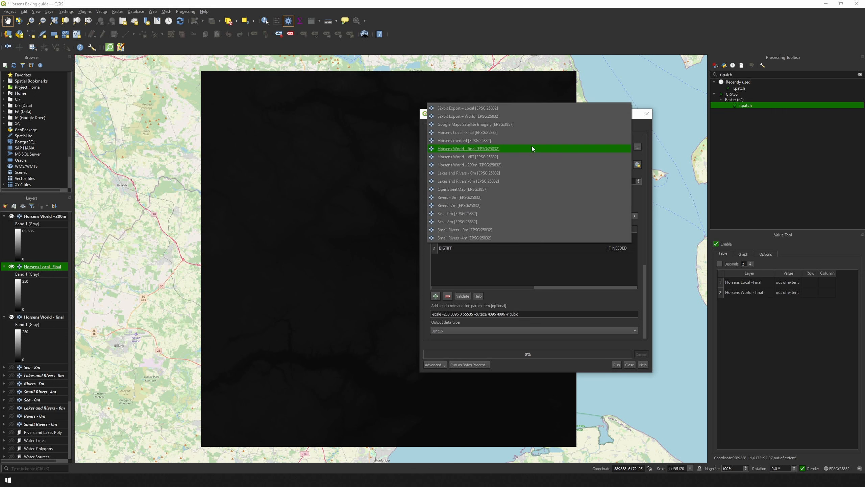
{"action": "left_click", "coordinate": [521, 133]}
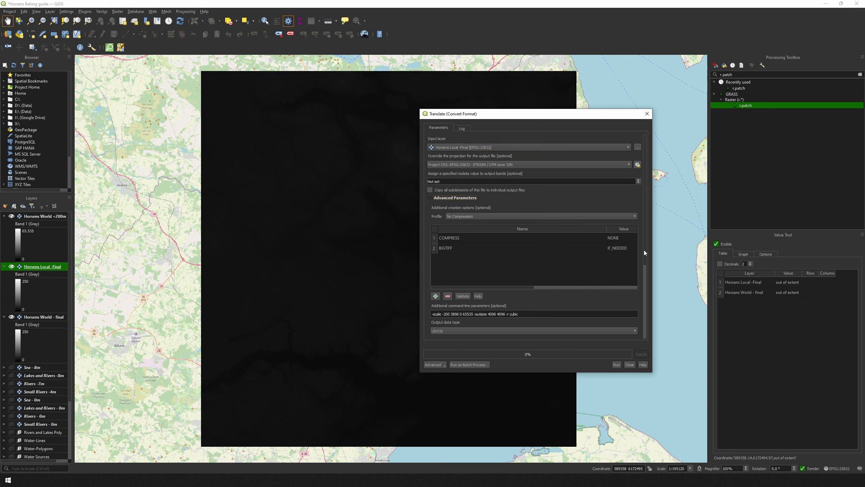
Step: Rename the output file to Horsens Local +200m, run the conversion with the same parameters and close the Translate dialog
{"action": "left_click_drag", "start_coordinate": [644, 250], "coordinate": [647, 295]}
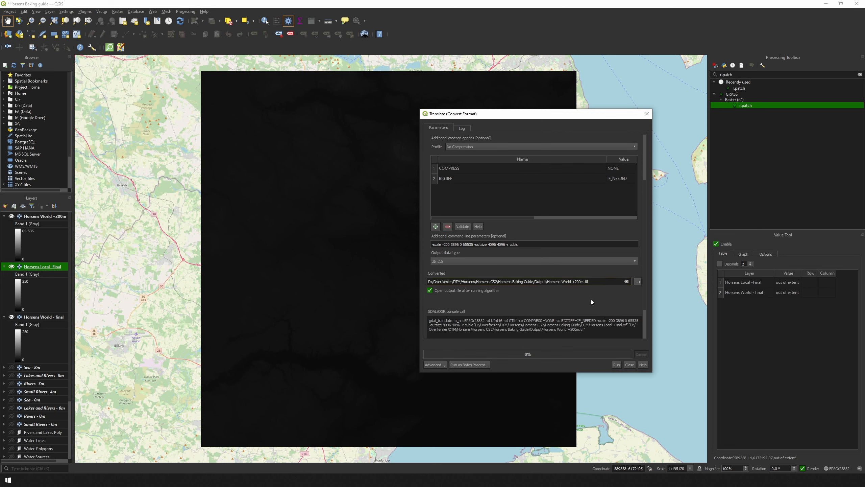
{"action": "type", "text": "Local"}
{"action": "scroll", "coordinate": [591, 299], "scroll_direction": "down", "scroll_amount": 1}
{"action": "left_click", "coordinate": [617, 365]}
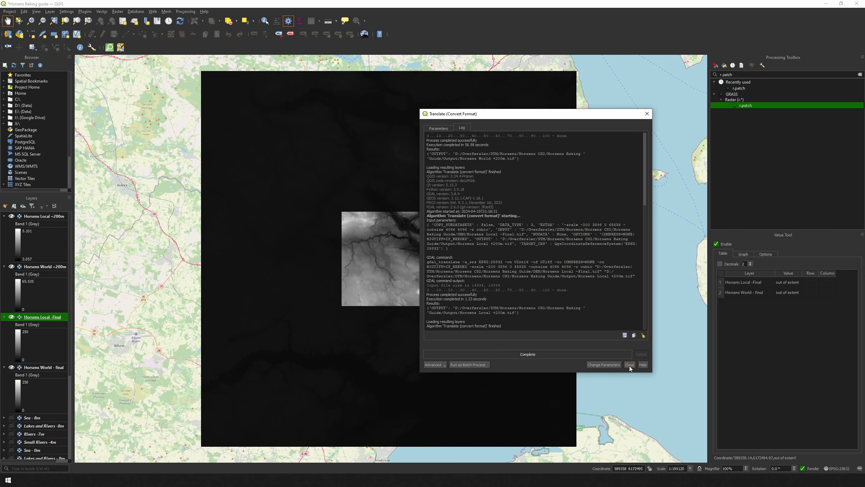
{"action": "left_click", "coordinate": [630, 365]}
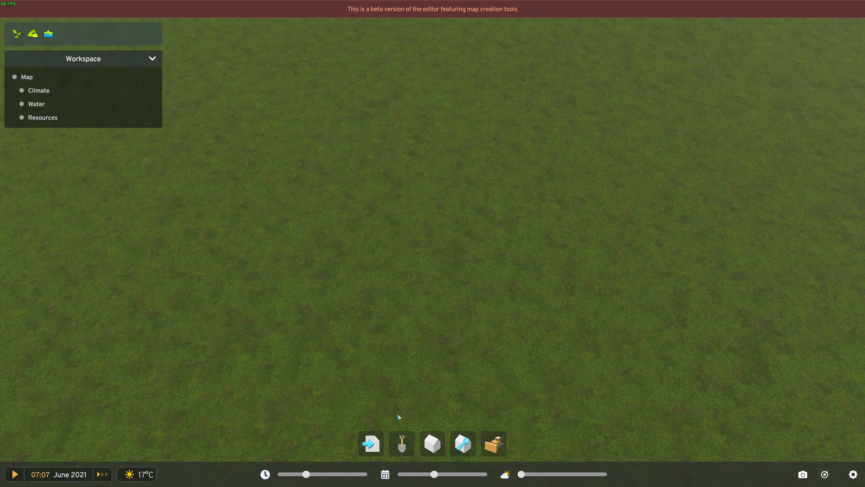
Step: Switch to the Cities: Skylines II map editor and import the Horsens World file as worldmap and the Horsens Local file as heightmap
{"action": "left_click", "coordinate": [402, 443]}
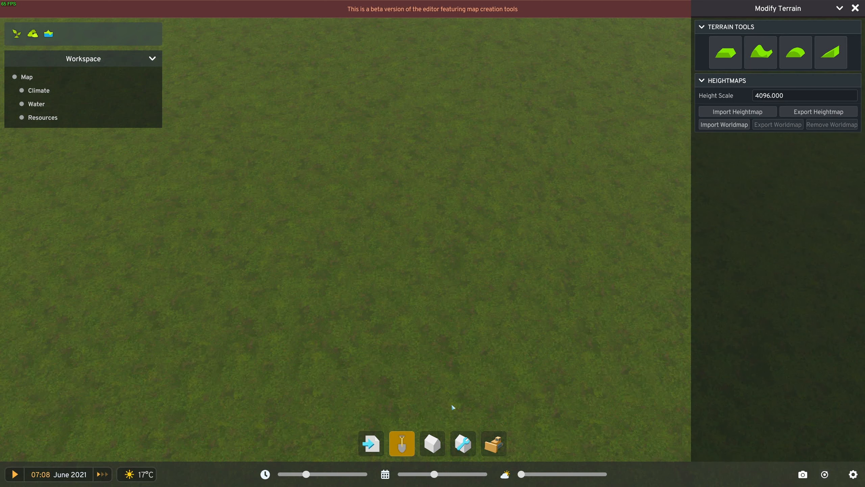
{"action": "left_click", "coordinate": [727, 128]}
{"action": "left_click", "coordinate": [753, 76]}
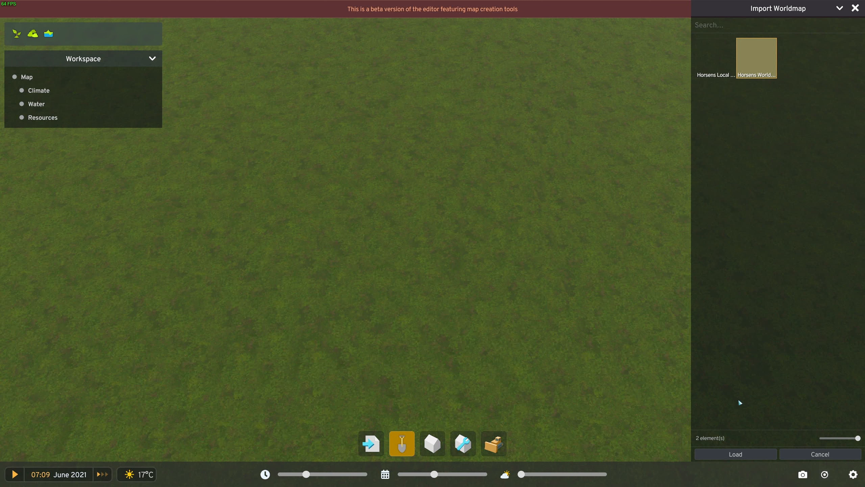
{"action": "left_click", "coordinate": [736, 455]}
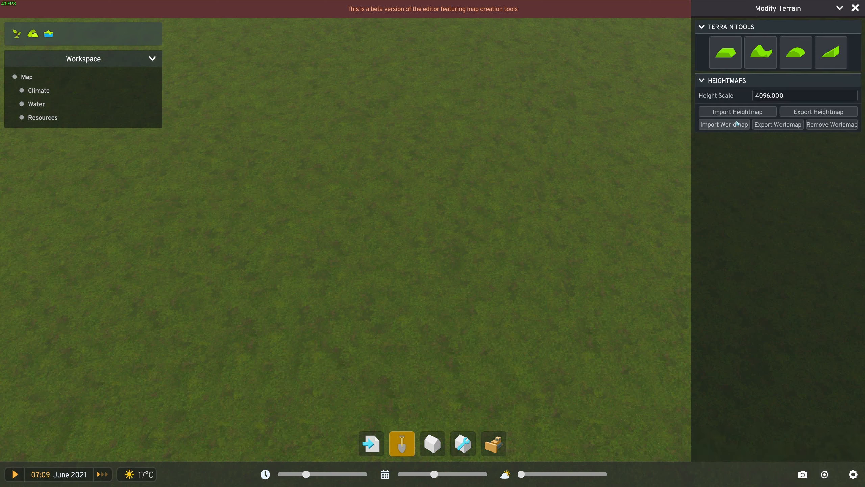
{"action": "left_click", "coordinate": [738, 111]}
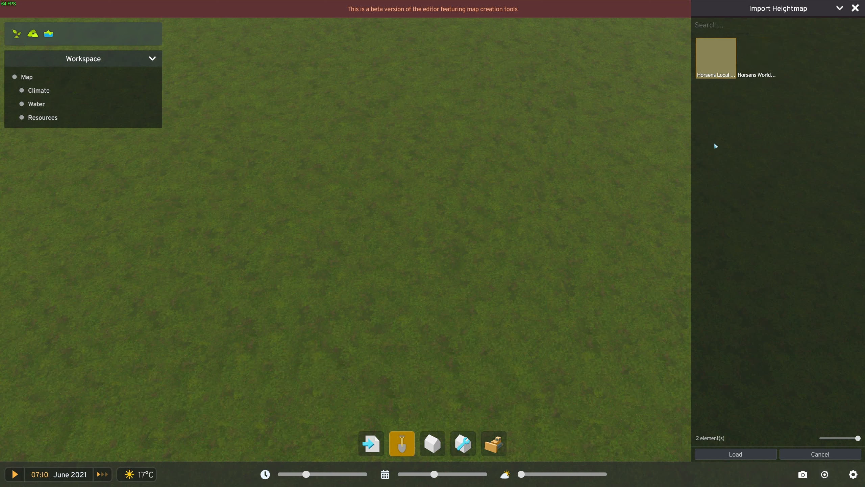
{"action": "left_click", "coordinate": [719, 455]}
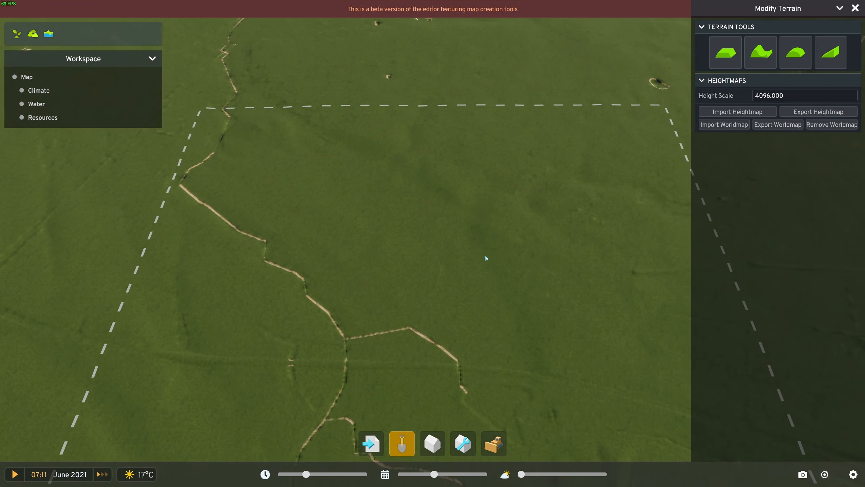
Step: Examine the imported terrain's carved streams, lake outline and the Horsens harbor coastline for how the lowered water areas came out
{"action": "scroll", "coordinate": [484, 267], "scroll_direction": "down", "scroll_amount": 5}
{"action": "left_click_drag", "start_coordinate": [485, 267], "coordinate": [470, 265]}
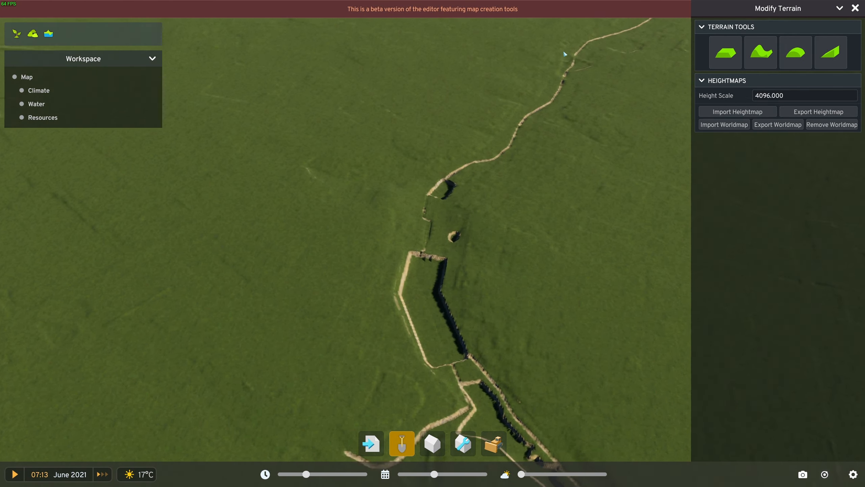
{"action": "scroll", "coordinate": [564, 48], "scroll_direction": "up", "scroll_amount": 5}
{"action": "scroll", "coordinate": [388, 343], "scroll_direction": "up", "scroll_amount": 2}
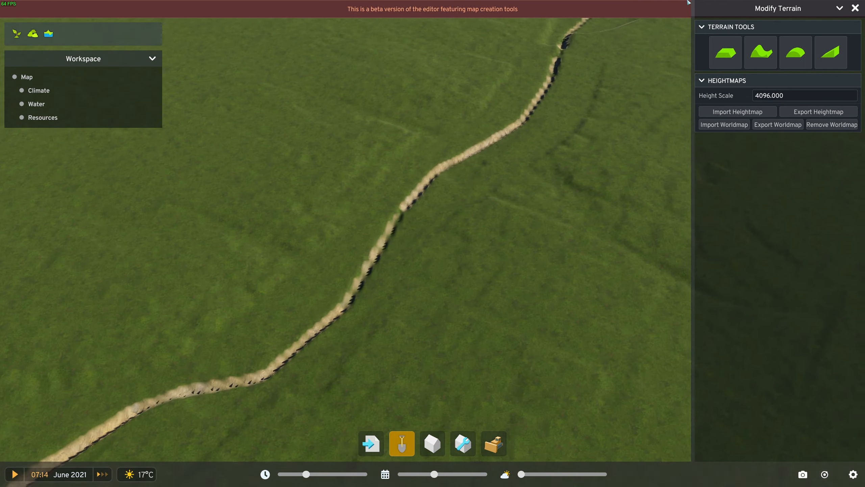
{"action": "left_click_drag", "start_coordinate": [467, 104], "coordinate": [543, 83]}
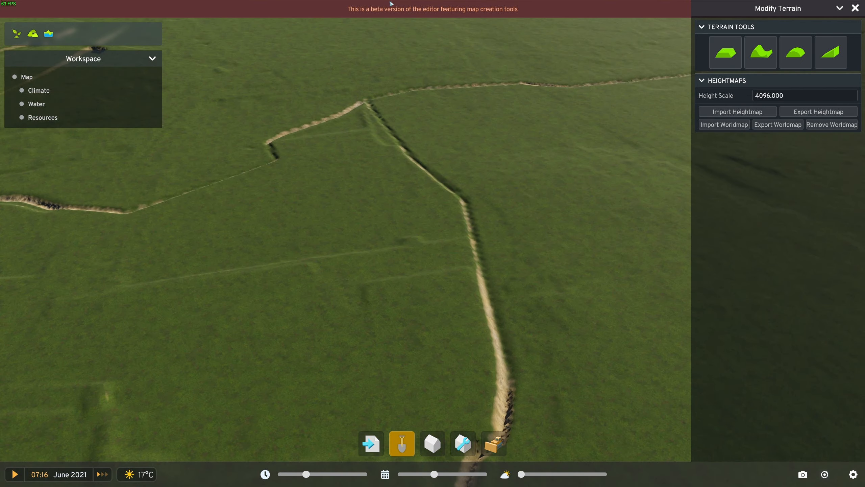
{"action": "scroll", "coordinate": [342, 117], "scroll_direction": "down", "scroll_amount": 8}
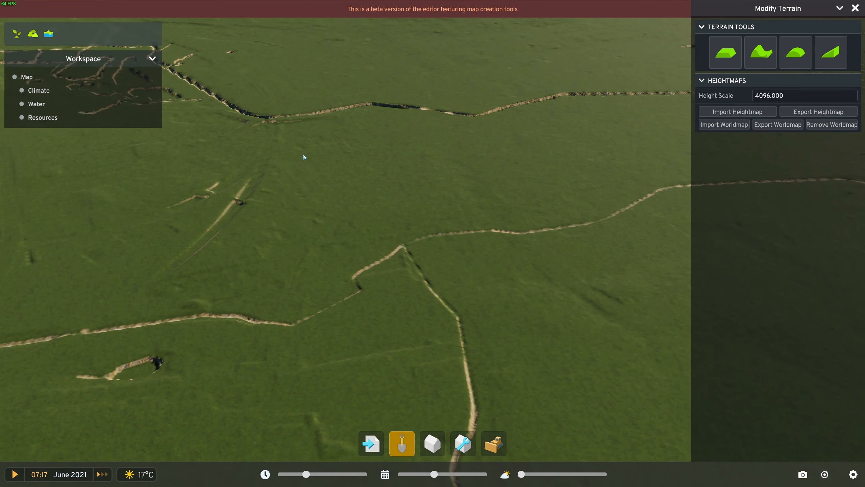
{"action": "left_click_drag", "start_coordinate": [302, 157], "coordinate": [467, 167]}
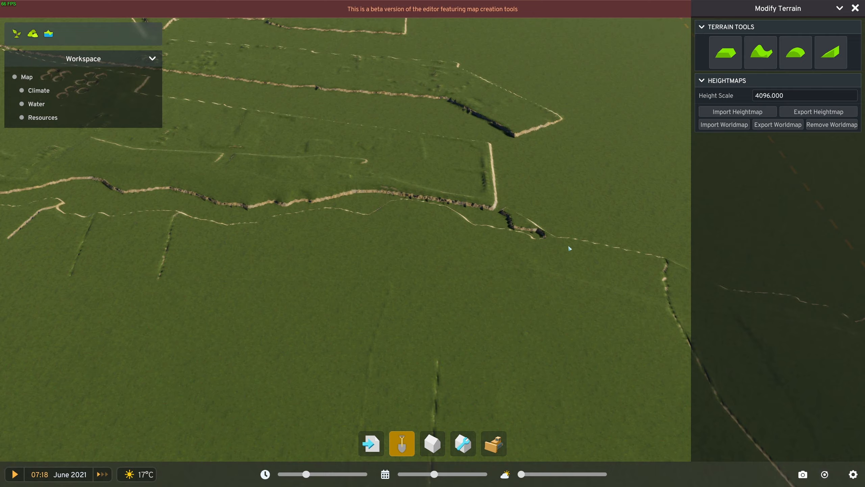
{"action": "left_click_drag", "start_coordinate": [567, 245], "coordinate": [409, 237]}
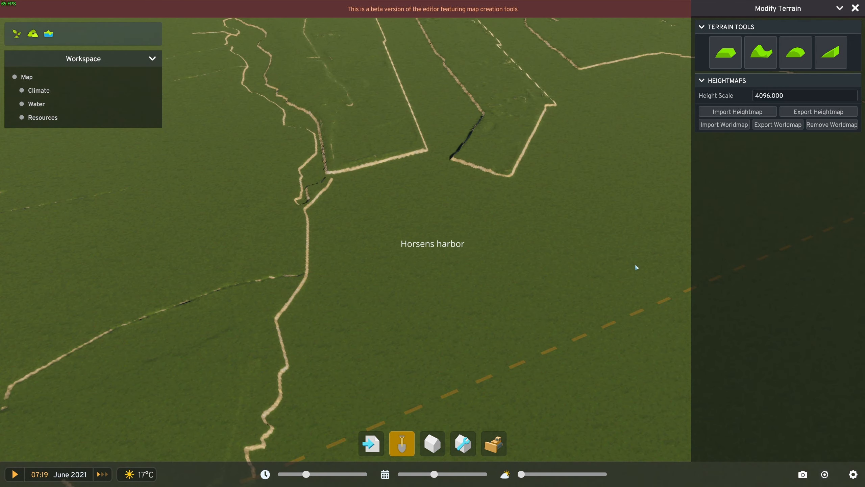
{"action": "left_click_drag", "start_coordinate": [562, 164], "coordinate": [463, 161]}
{"action": "scroll", "coordinate": [446, 183], "scroll_direction": "up", "scroll_amount": 3}
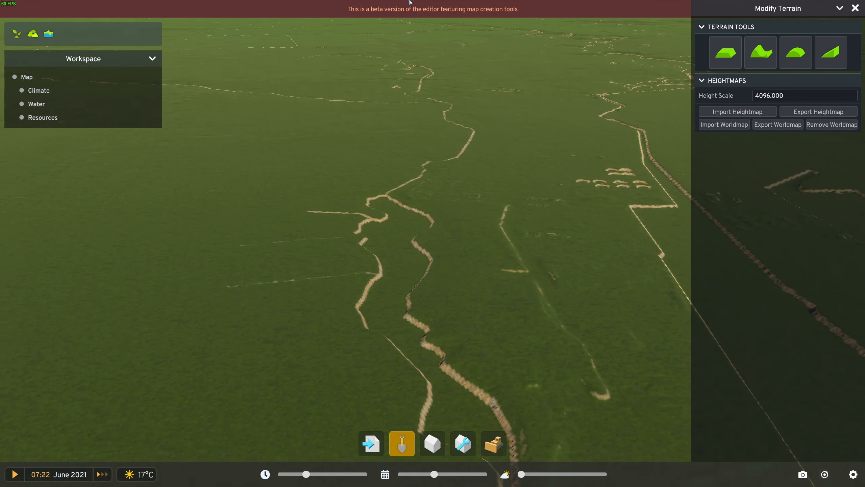
Step: Follow the river channel upstream and examine the places where bridges interrupt the carved riverbed
{"action": "left_click_drag", "start_coordinate": [397, 131], "coordinate": [400, 138]}
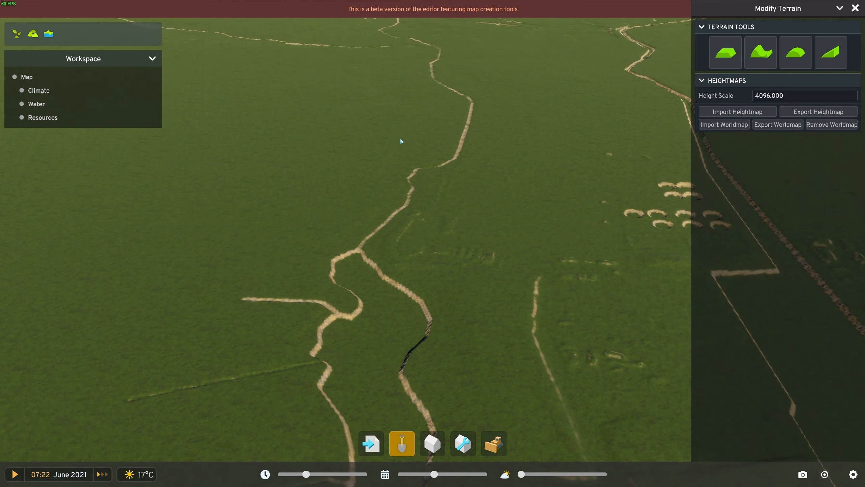
{"action": "scroll", "coordinate": [400, 134], "scroll_direction": "up", "scroll_amount": 4}
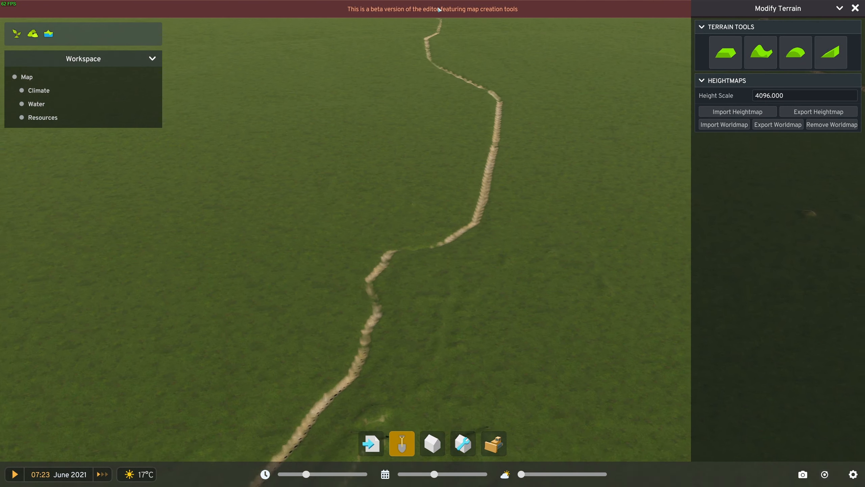
{"action": "scroll", "coordinate": [425, 96], "scroll_direction": "up", "scroll_amount": 3}
{"action": "left_click_drag", "start_coordinate": [381, 122], "coordinate": [463, 159]}
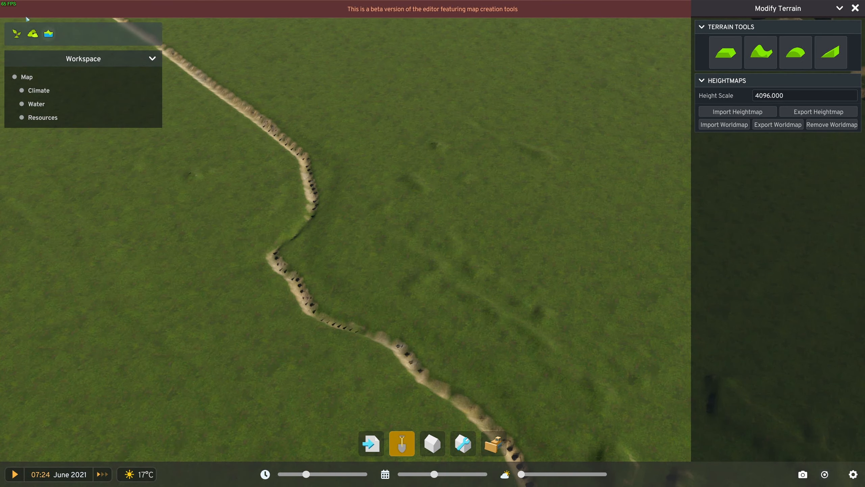
{"action": "left_click_drag", "start_coordinate": [630, 318], "coordinate": [464, 210]}
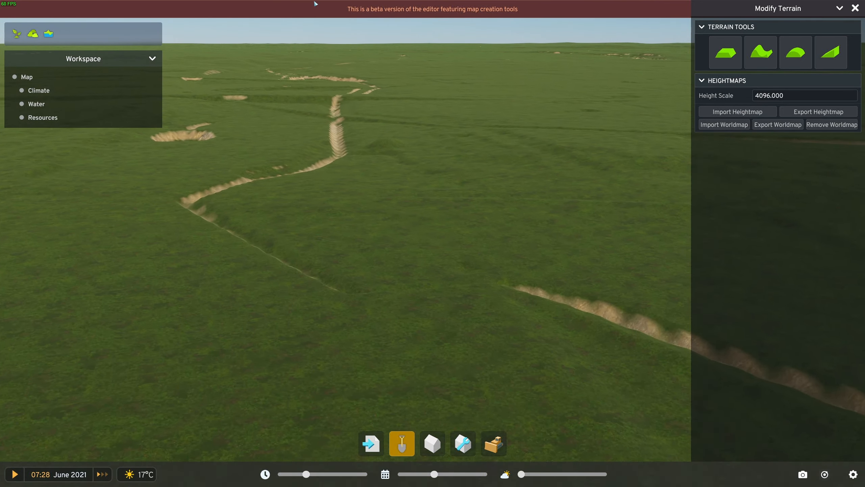
{"action": "left_click_drag", "start_coordinate": [334, 87], "coordinate": [319, 124]}
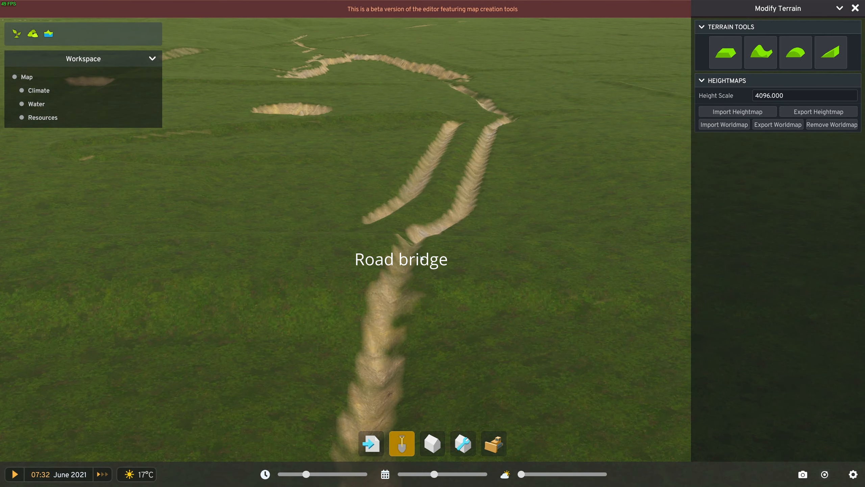
{"action": "left_click_drag", "start_coordinate": [439, 260], "coordinate": [462, 280]}
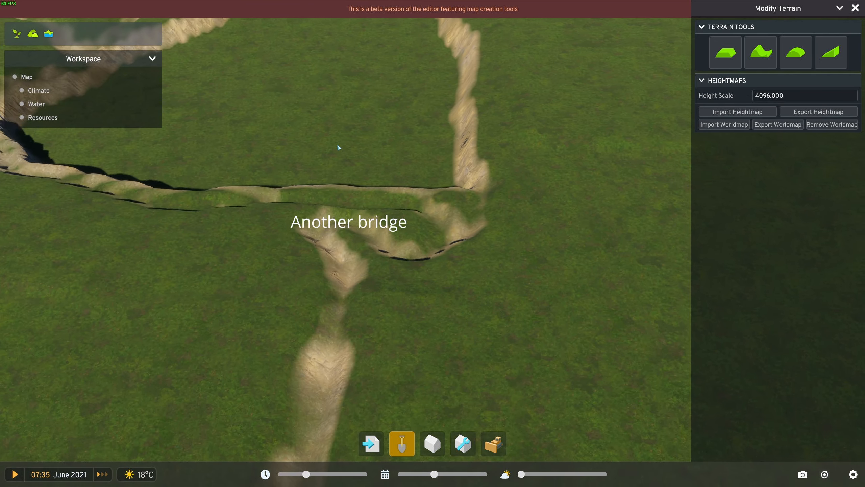
{"action": "scroll", "coordinate": [303, 149], "scroll_direction": "down", "scroll_amount": 5}
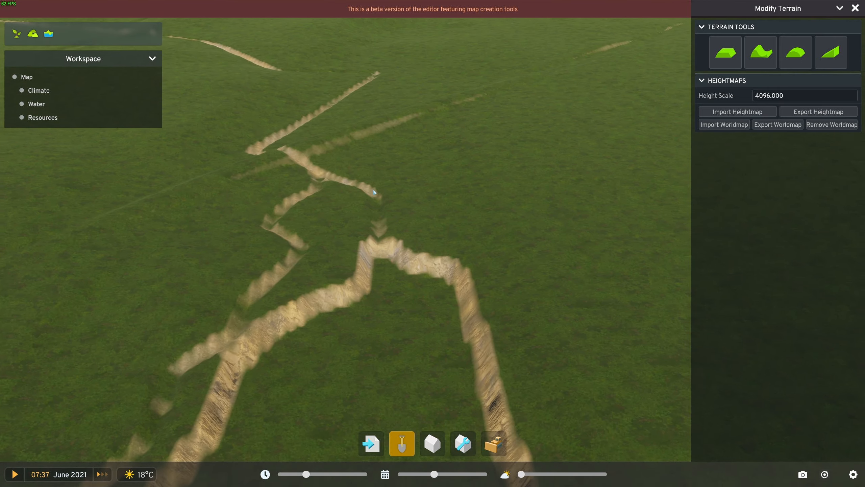
Step: Activate a terrain brush to display contour lines and inspect the breaks in the river channel around the bridge crossing
{"action": "left_click_drag", "start_coordinate": [446, 209], "coordinate": [695, 123]}
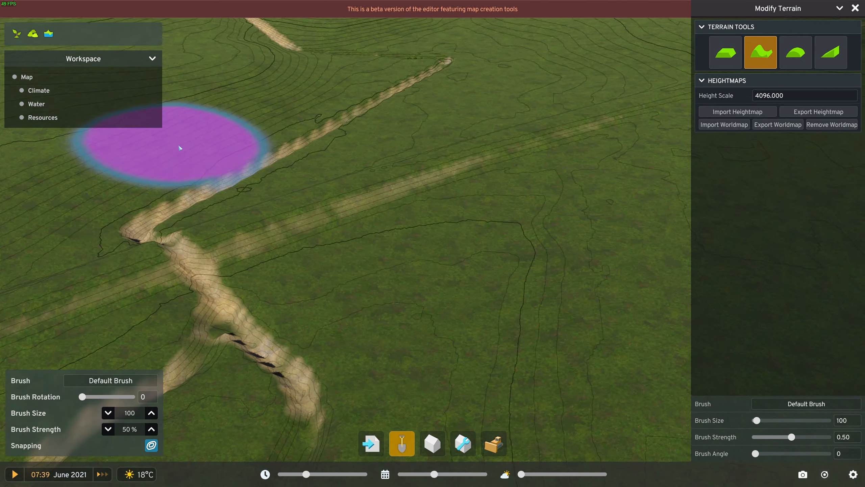
{"action": "left_click_drag", "start_coordinate": [179, 147], "coordinate": [211, 151]}
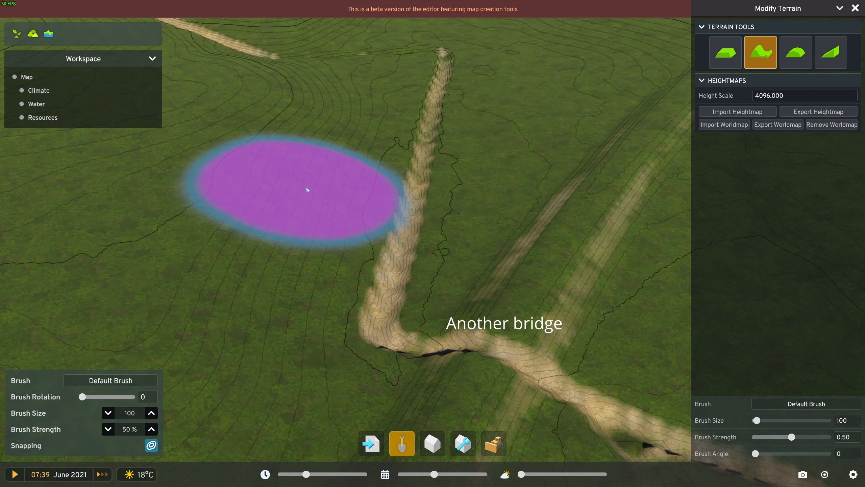
{"action": "left_click_drag", "start_coordinate": [307, 190], "coordinate": [342, 193]}
{"action": "scroll", "coordinate": [338, 185], "scroll_direction": "down", "scroll_amount": 2}
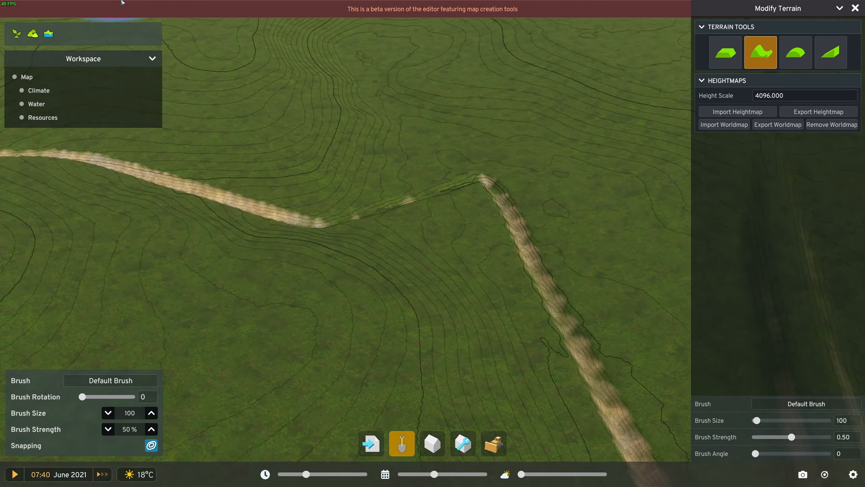
{"action": "left_click_drag", "start_coordinate": [303, 132], "coordinate": [389, 124]}
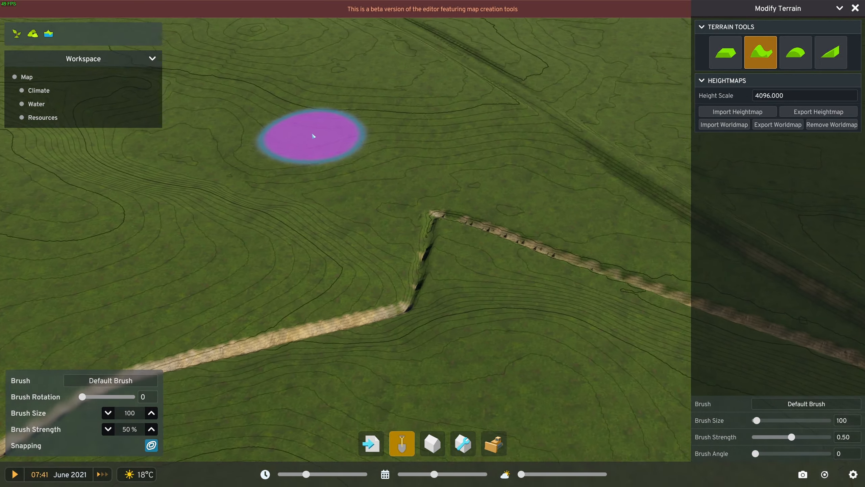